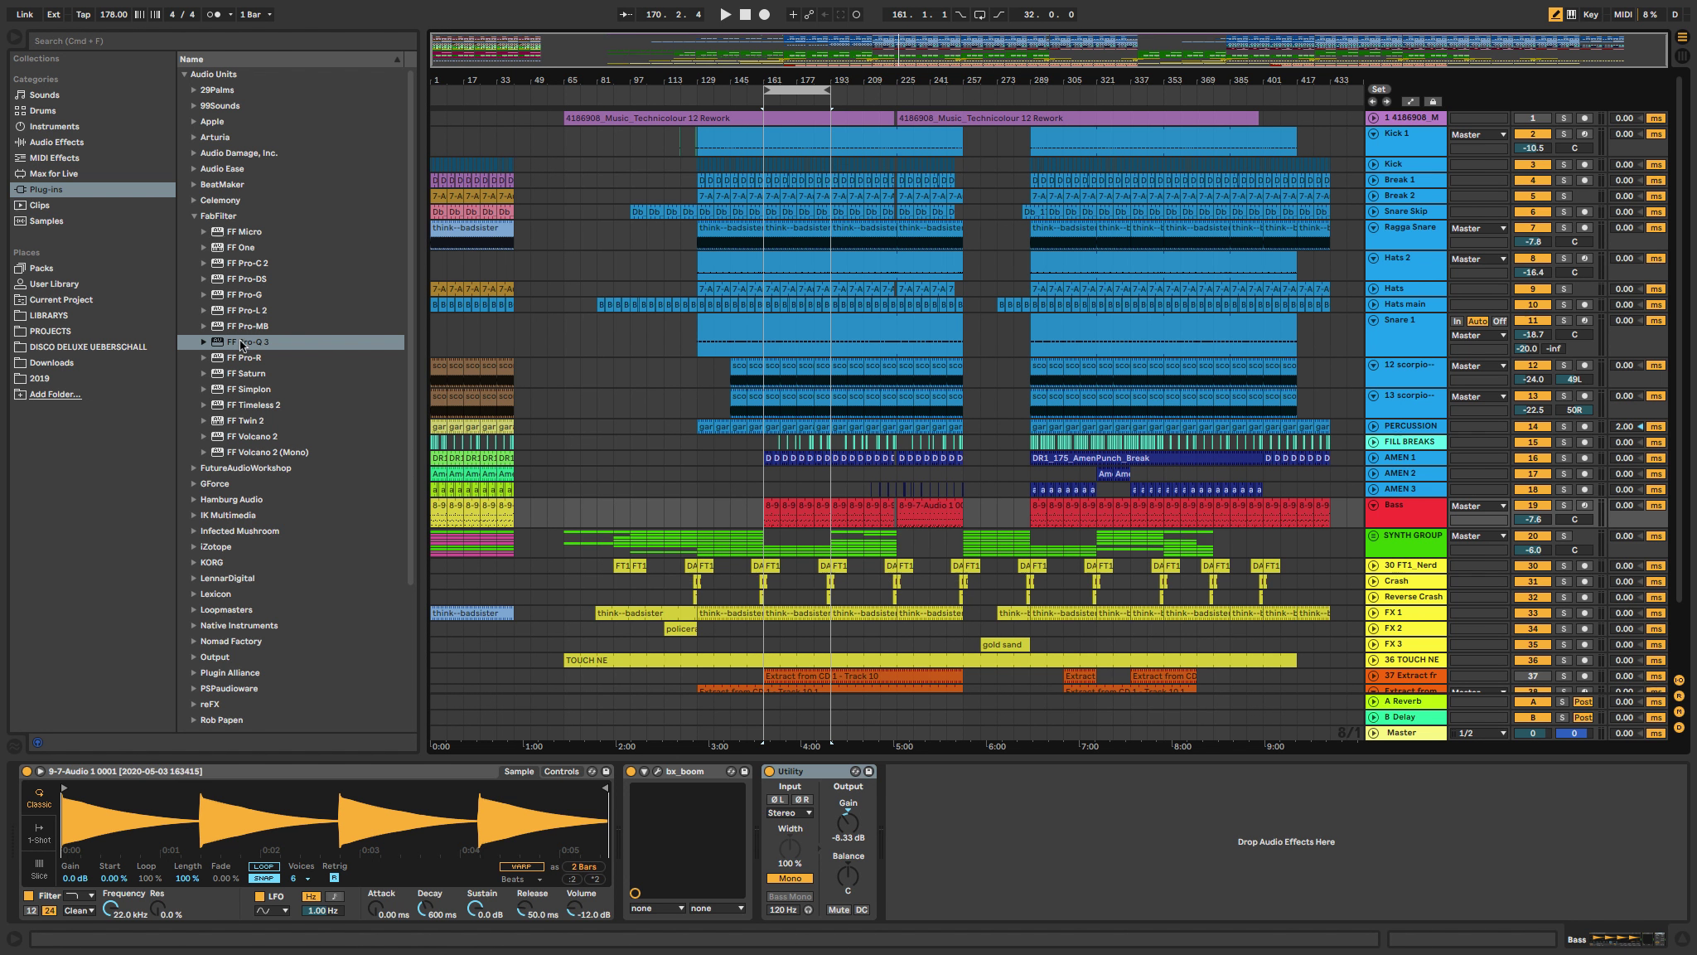
Step: Play the arrangement from about bar 121, bar 137 and bar 158 to hear the drums and bass enter, and stop playback
click(292, 342)
scroll(293, 343, down, 3)
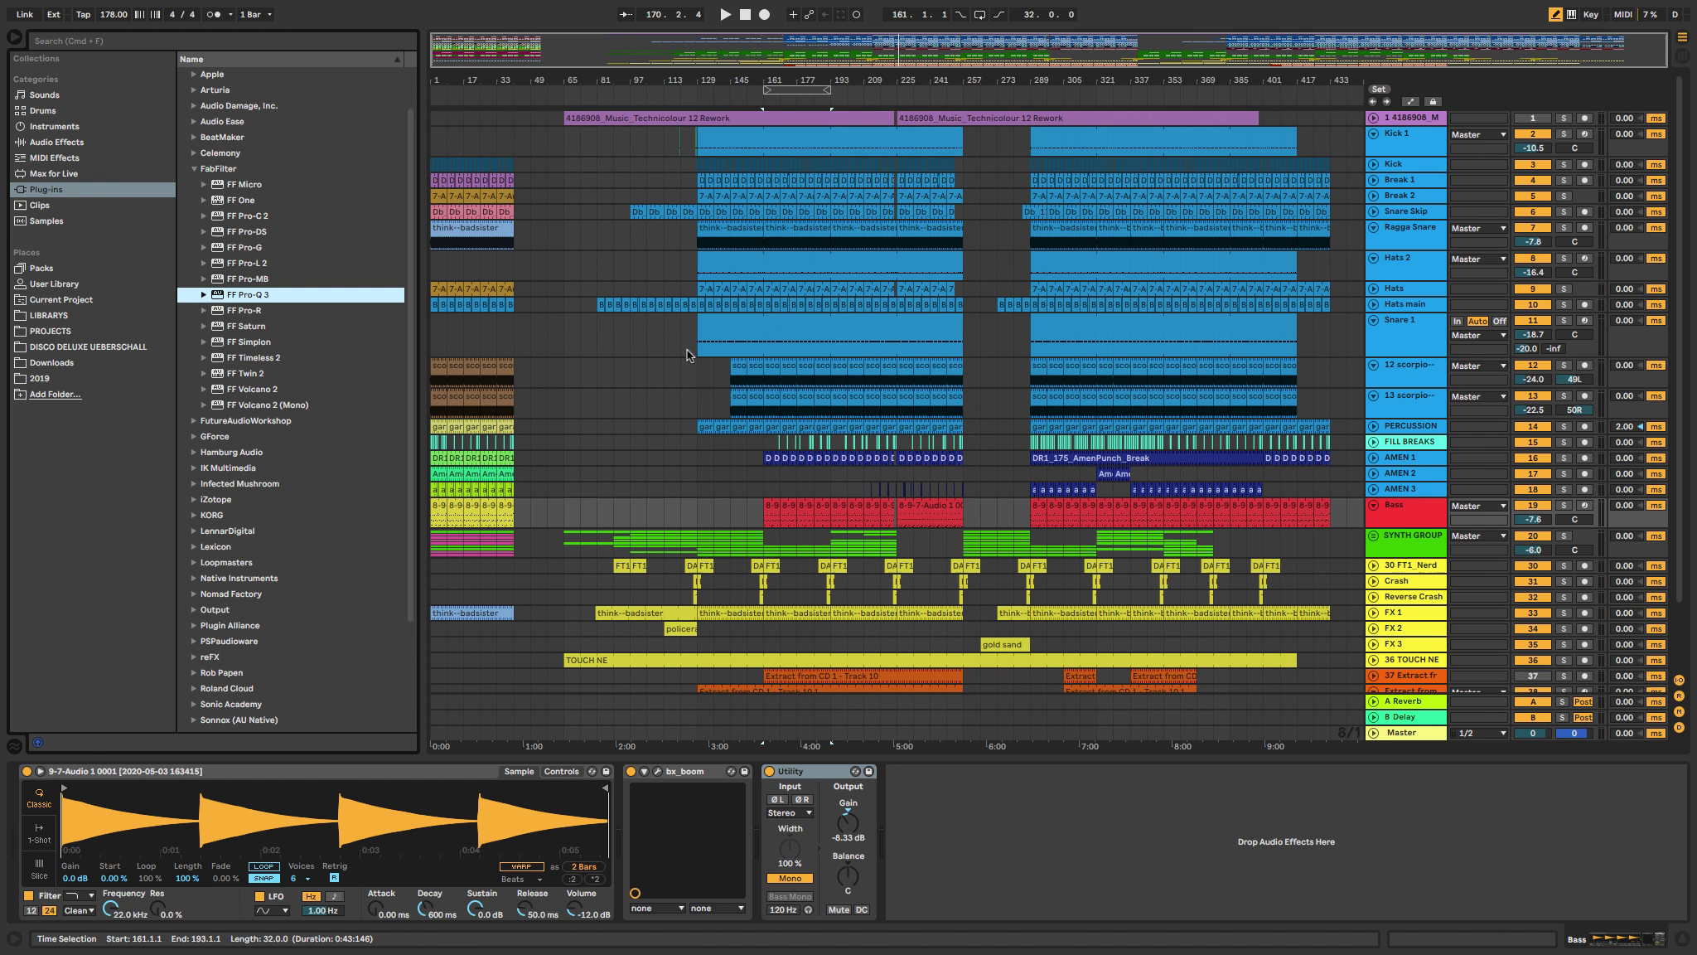
click(799, 89)
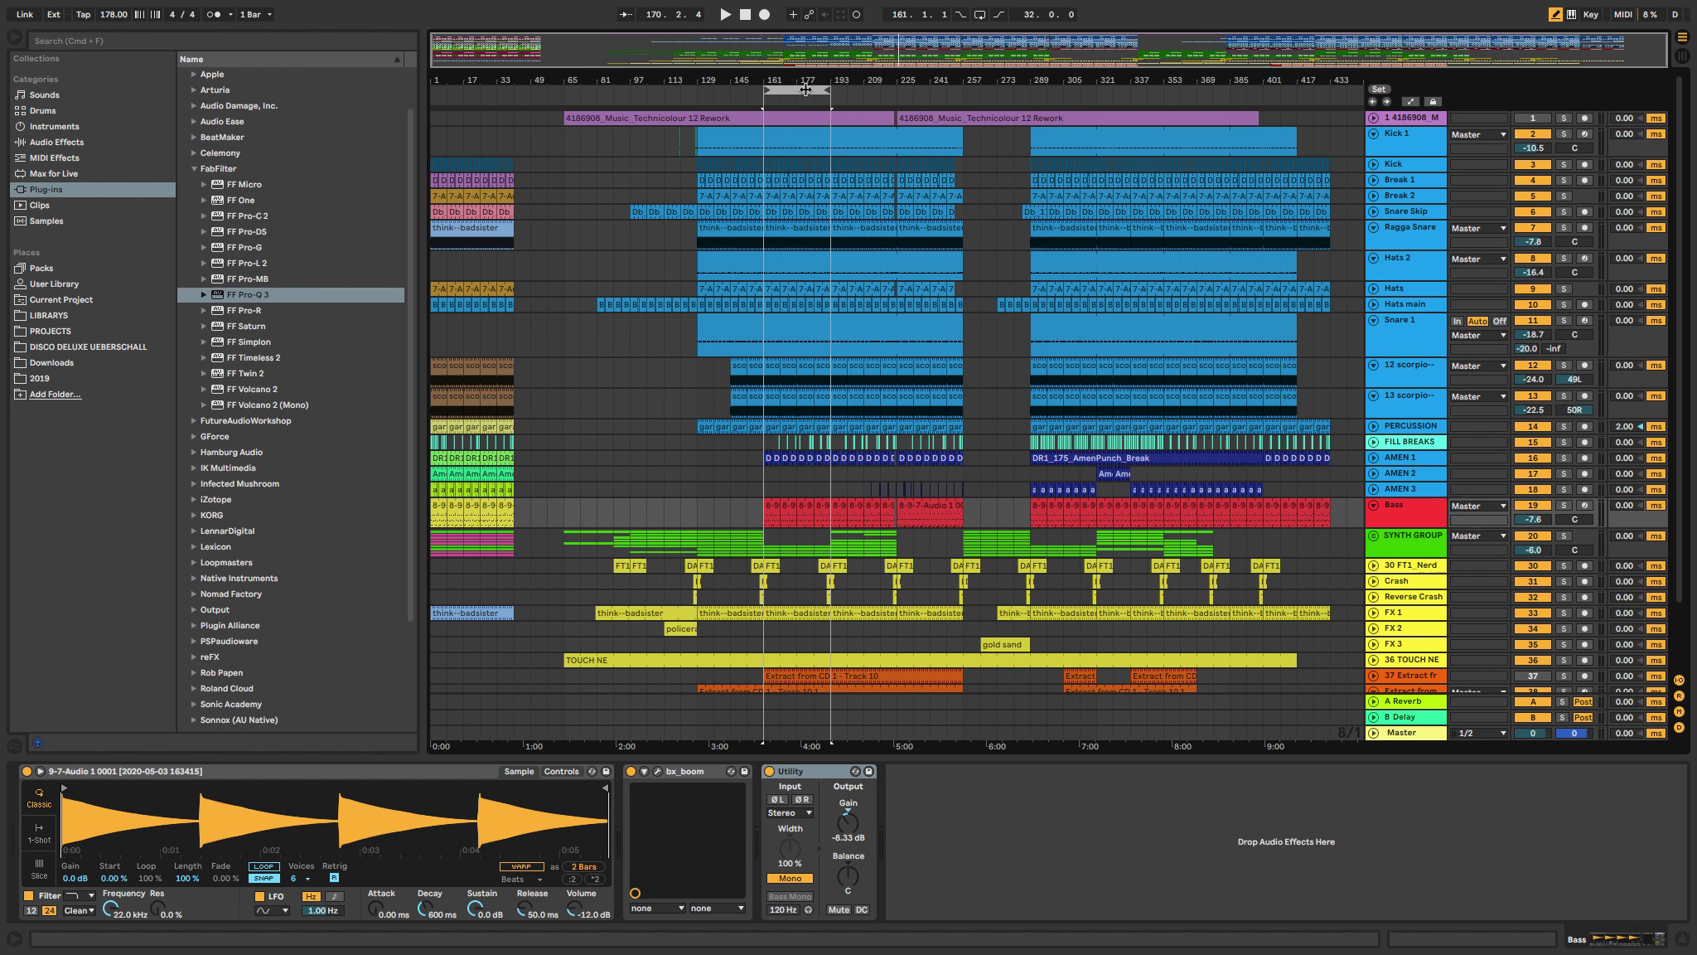
click(684, 101)
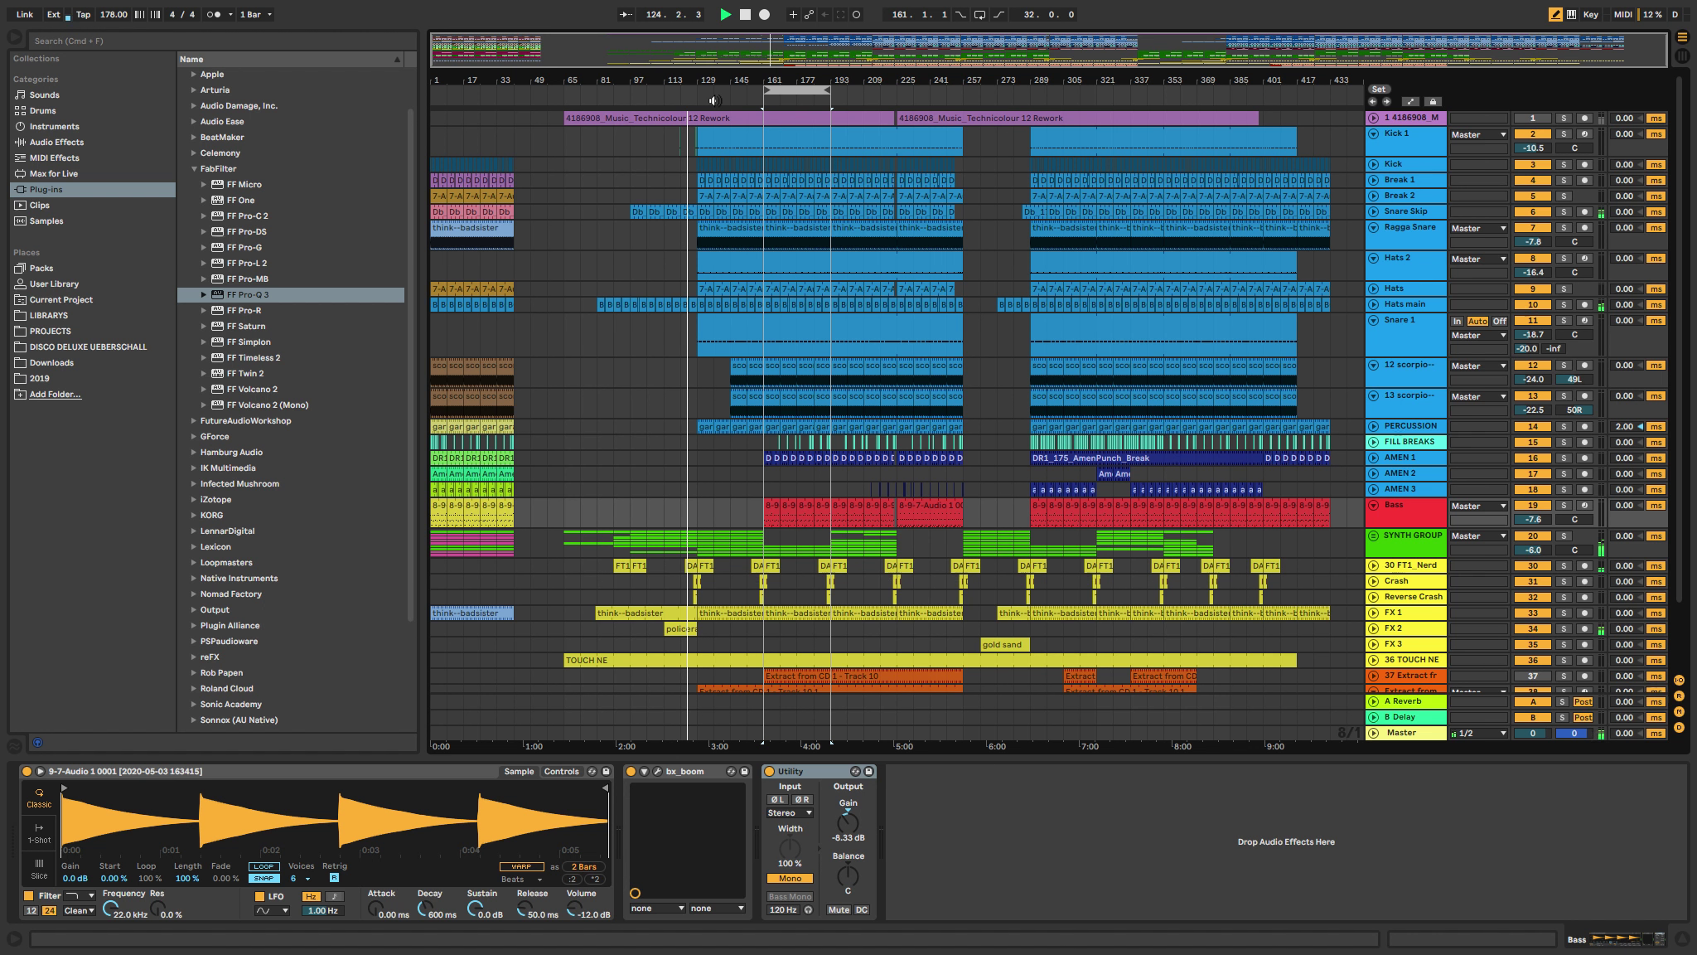
click(715, 101)
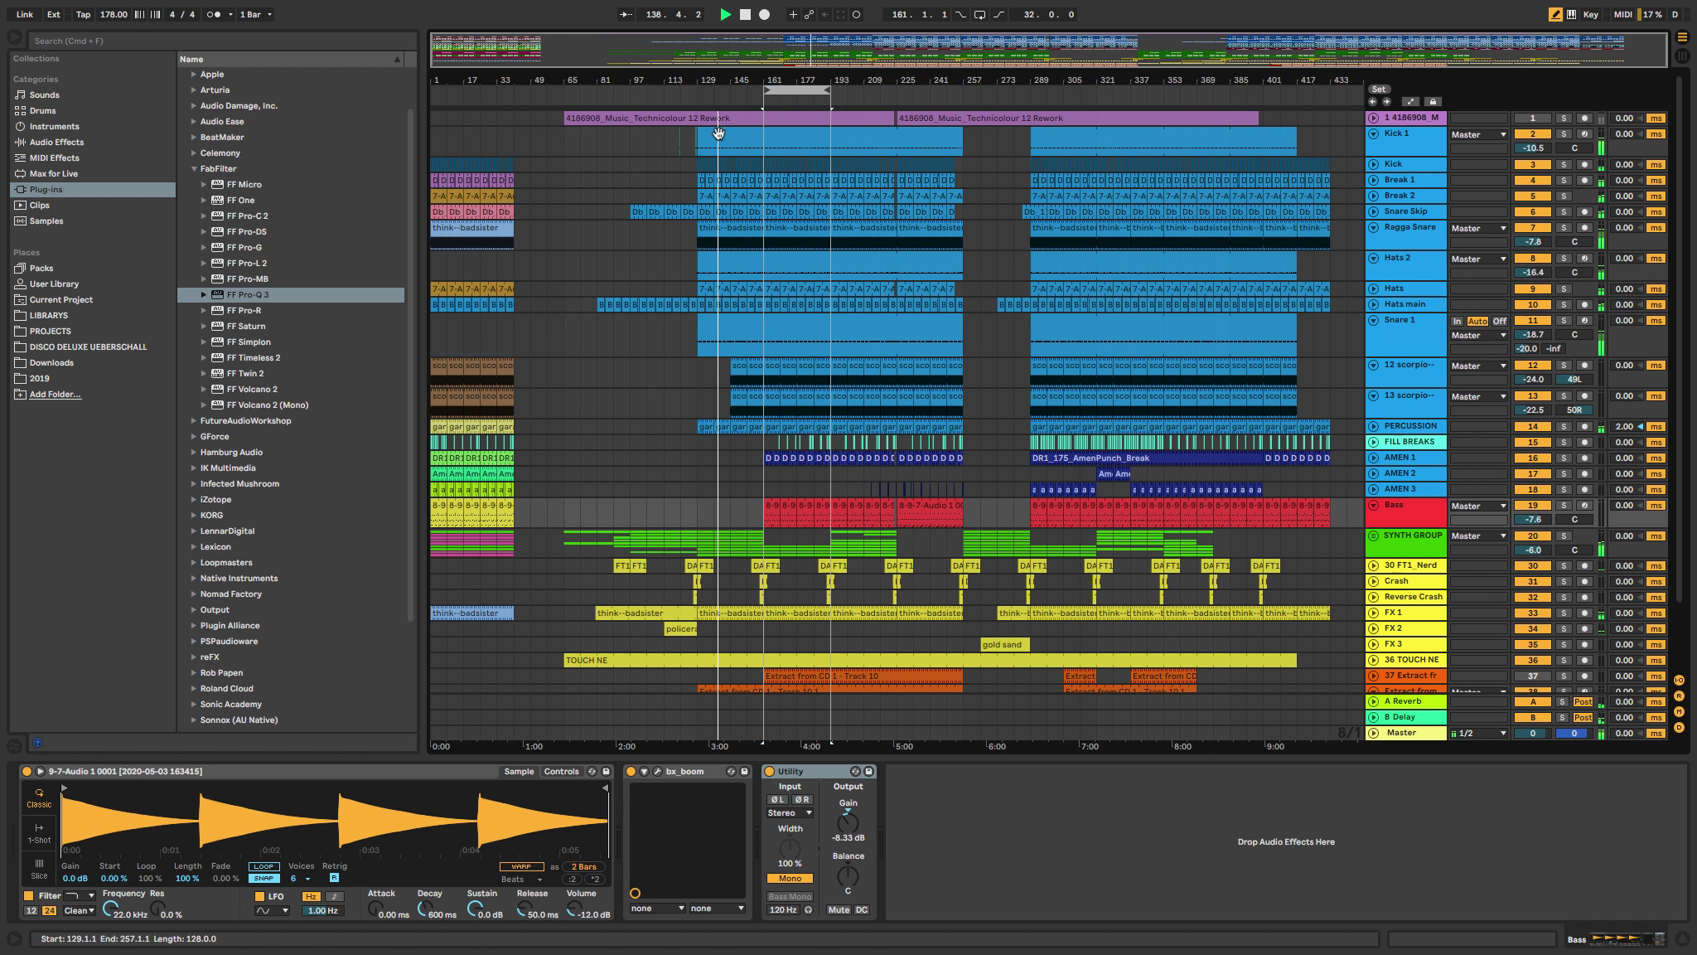
click(759, 104)
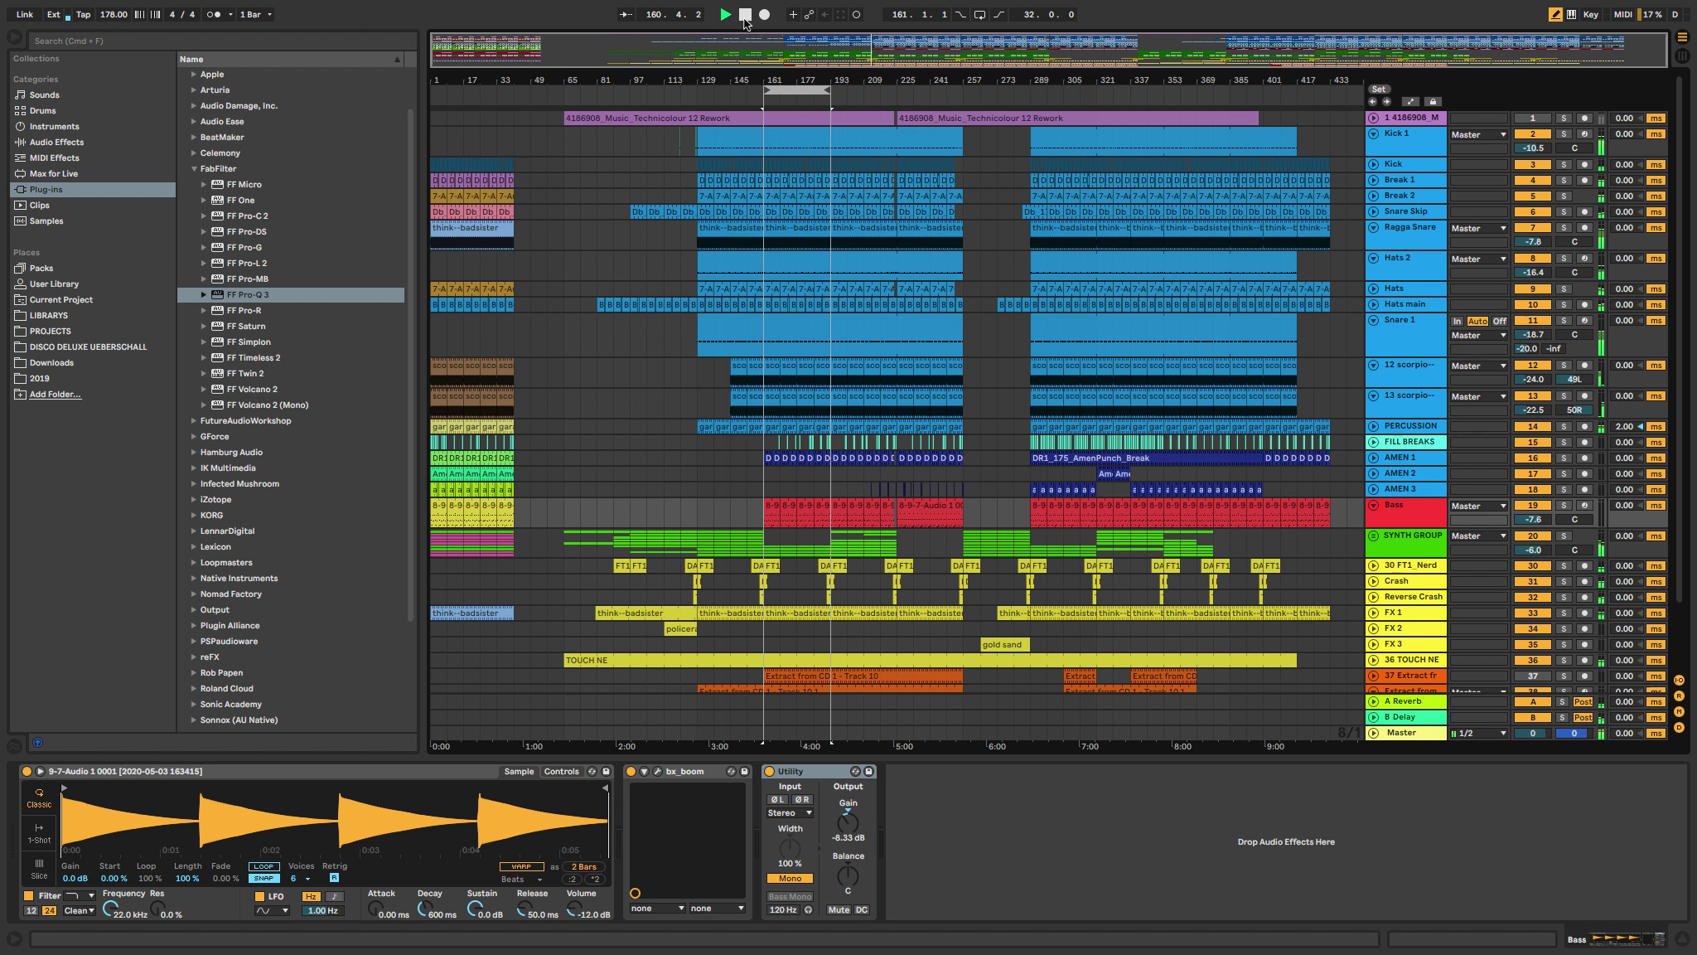
click(745, 15)
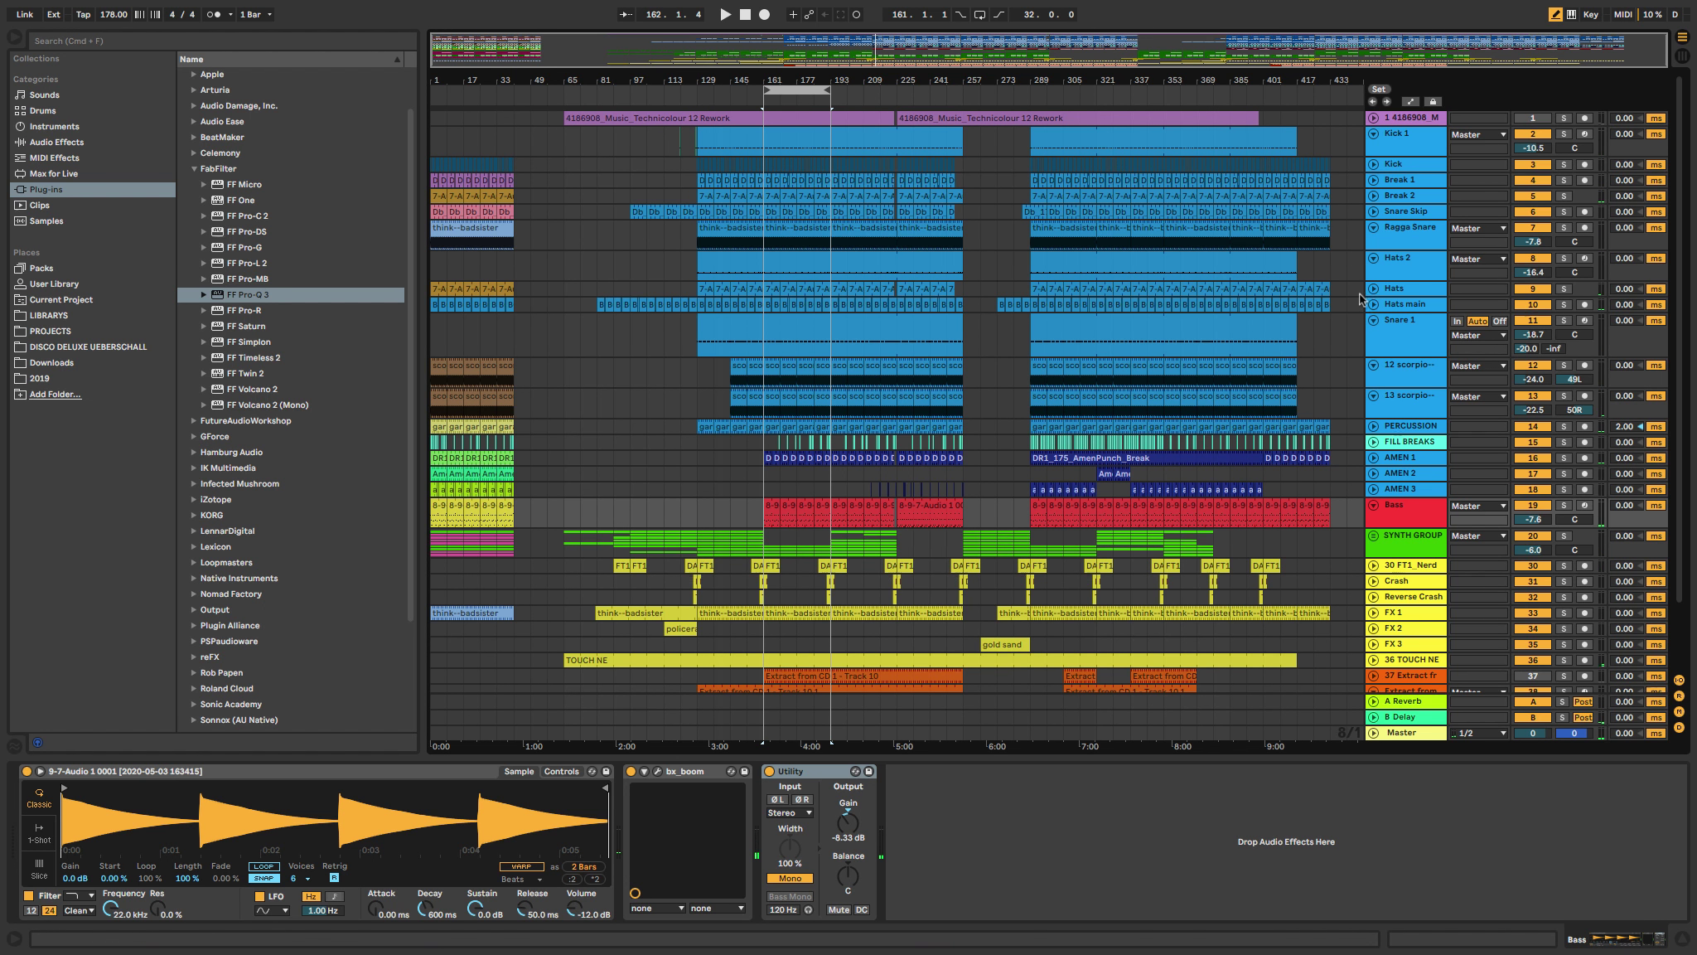
Step: Open the FF Pro-Q 3 equalizer on the Kick 1 track and play briefly to examine its spectrum and bands
scroll(1363, 543, down, 3)
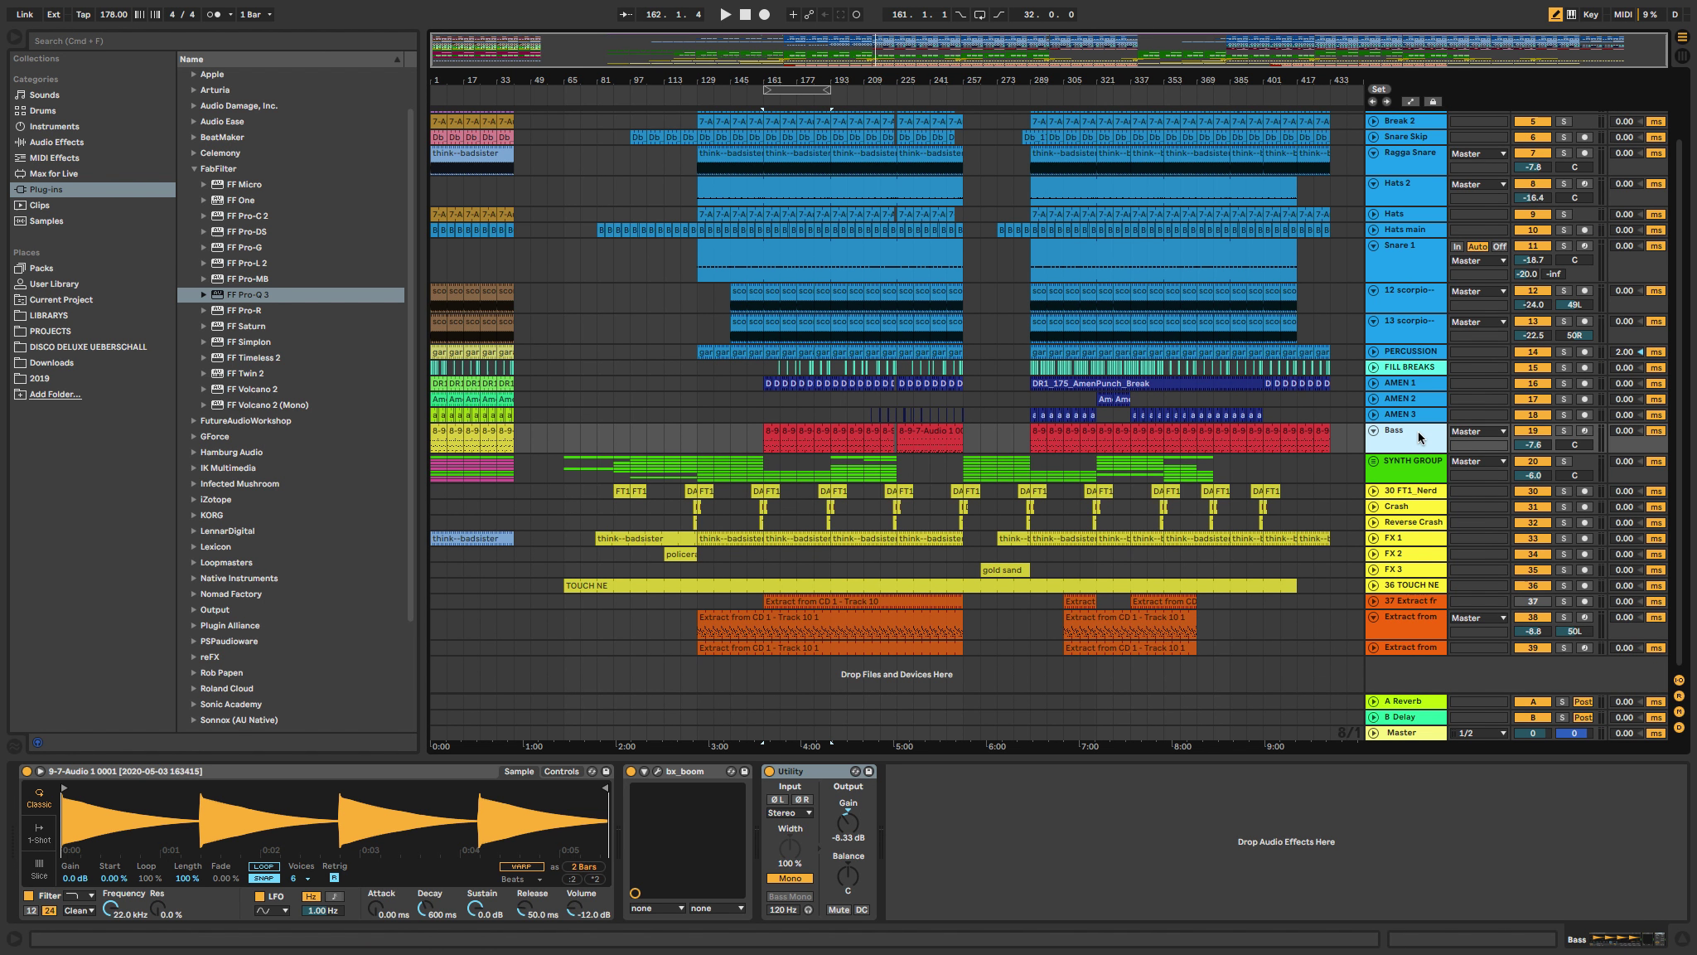
scroll(936, 384, up, 3)
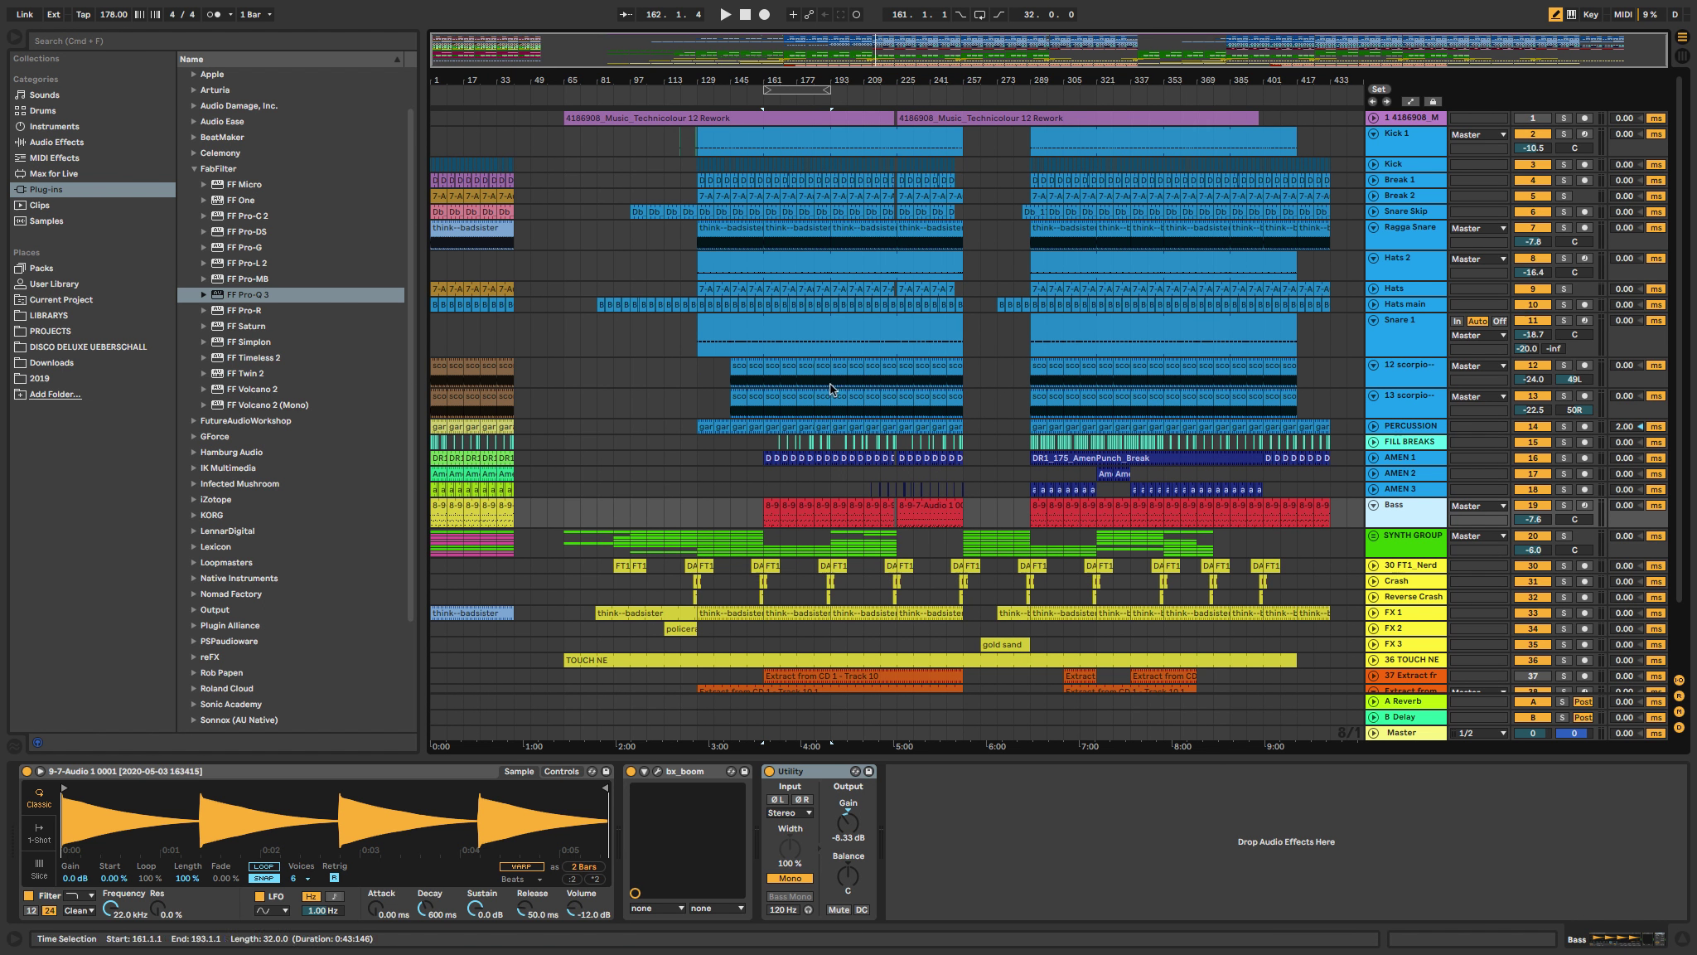
click(1399, 143)
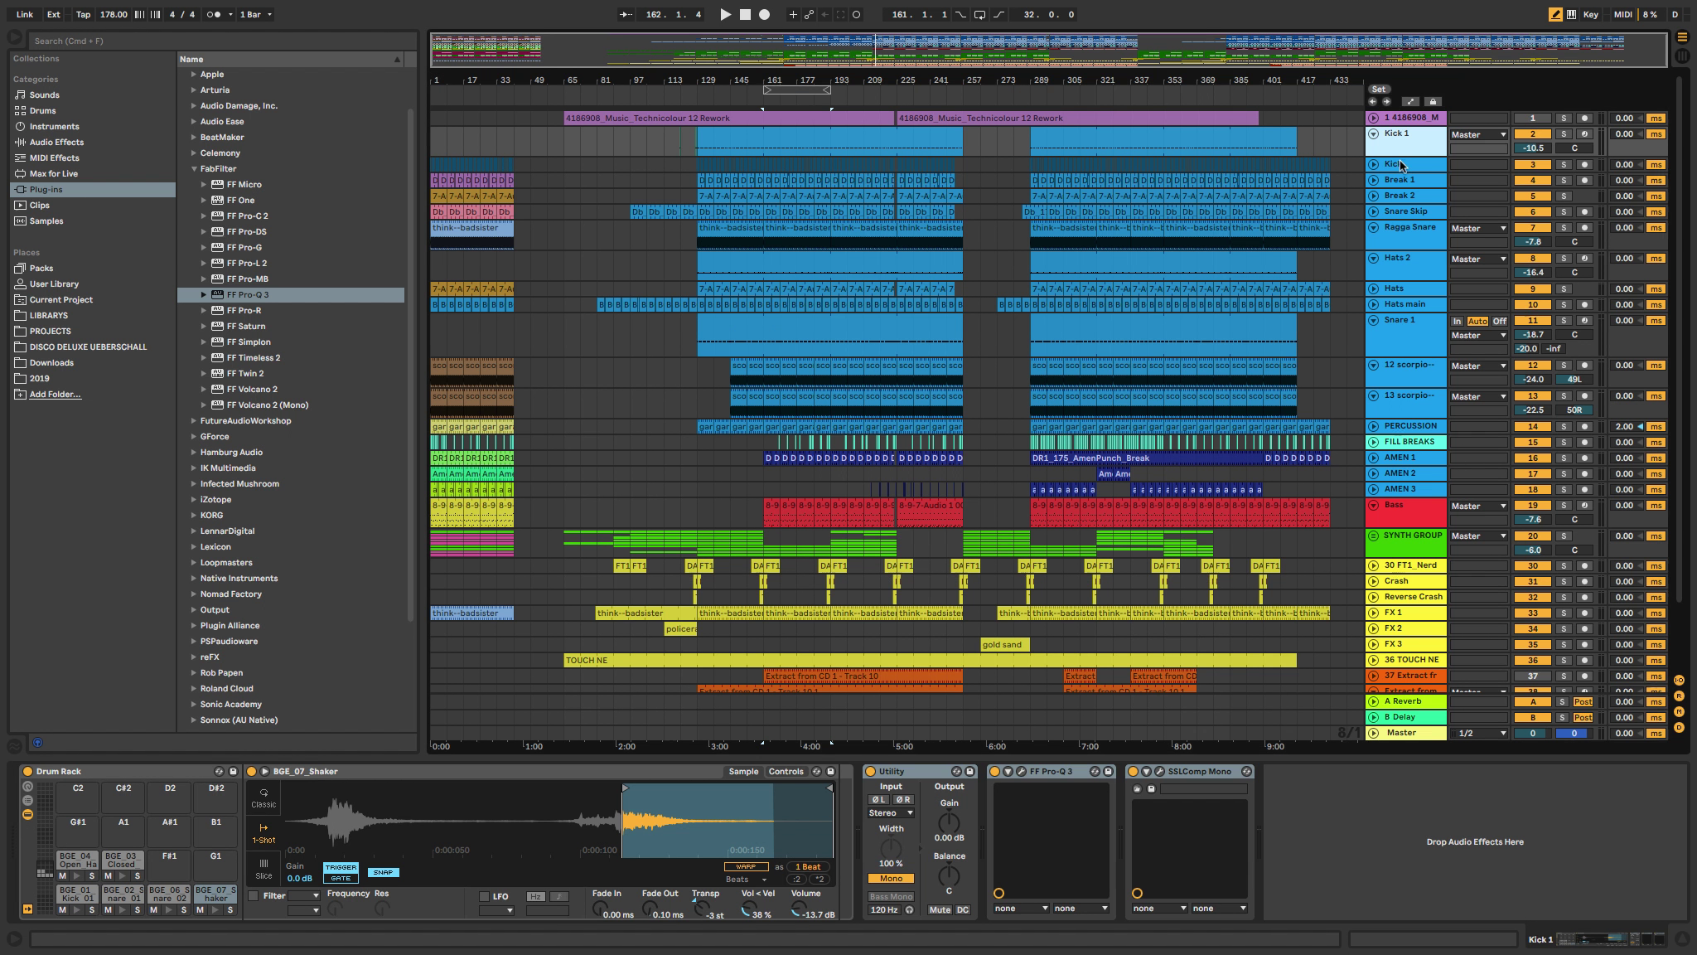
click(1046, 772)
click(1023, 771)
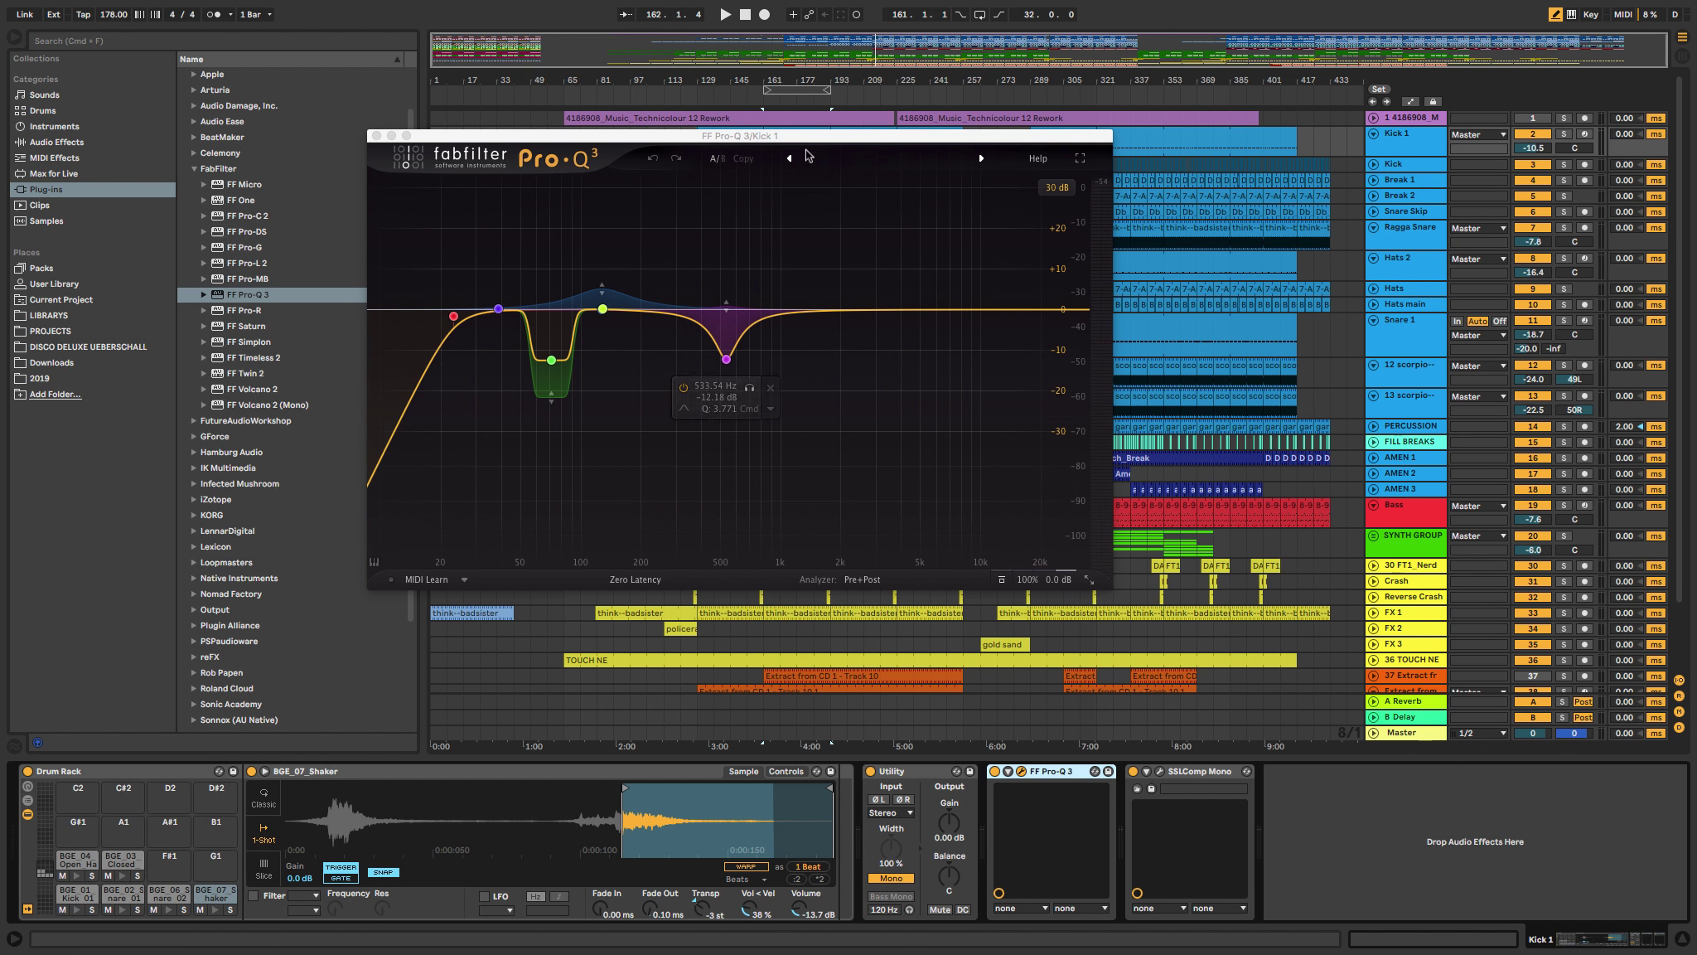
click(720, 15)
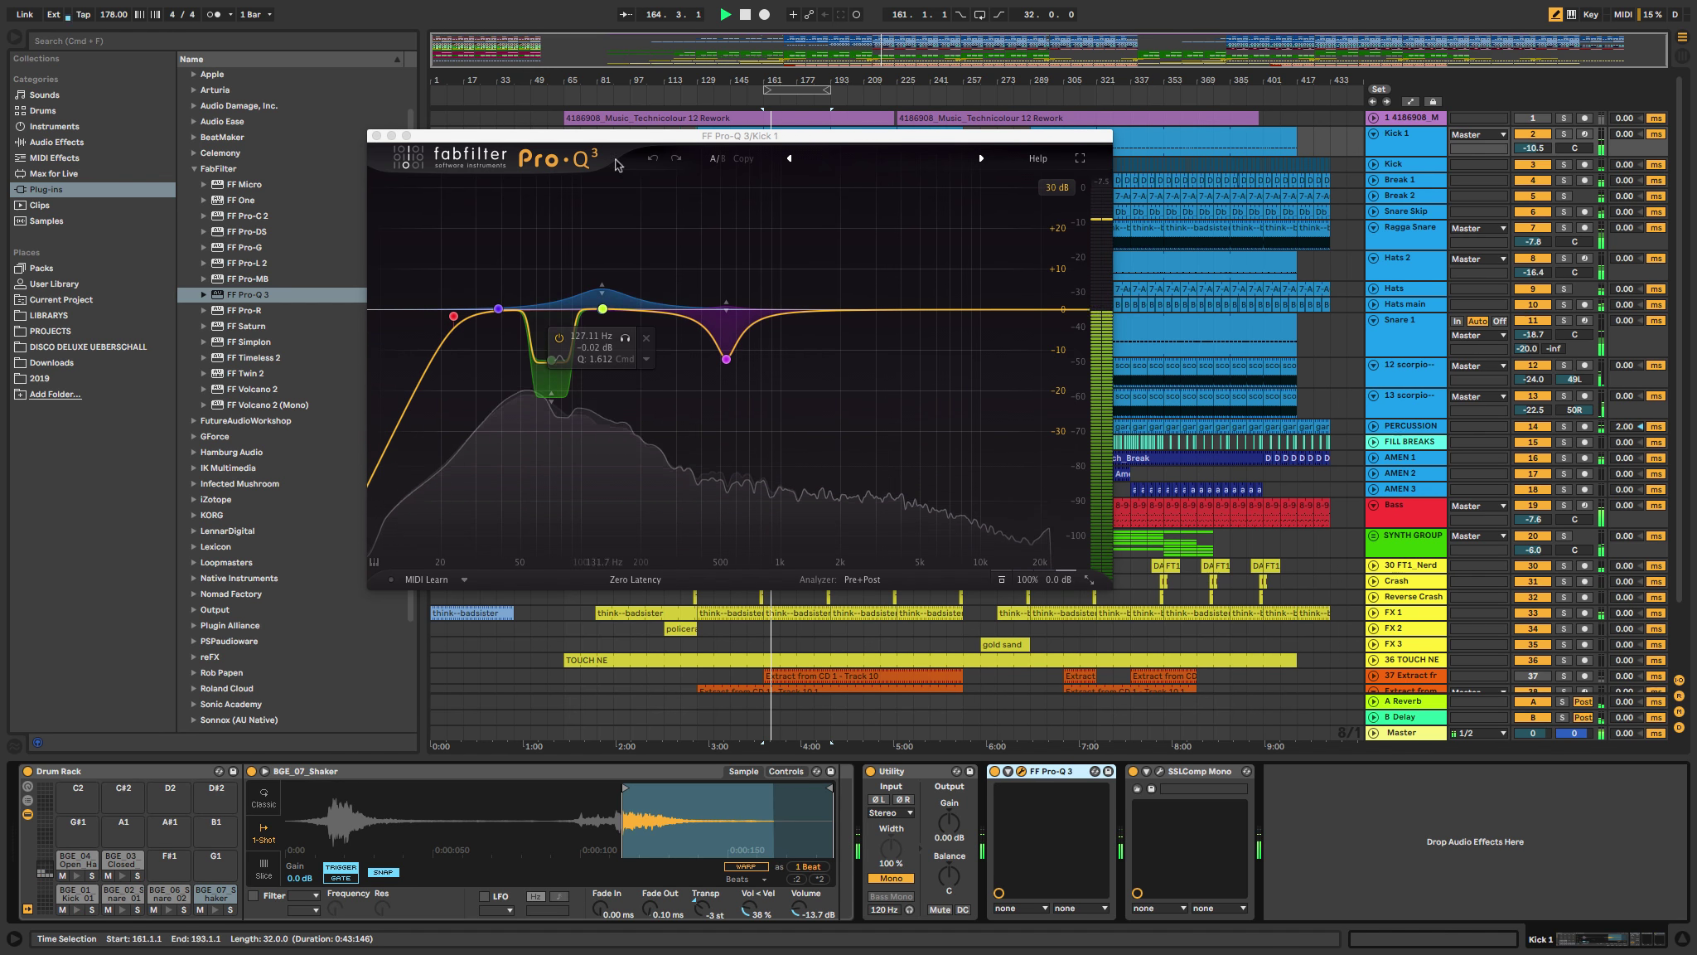
click(743, 15)
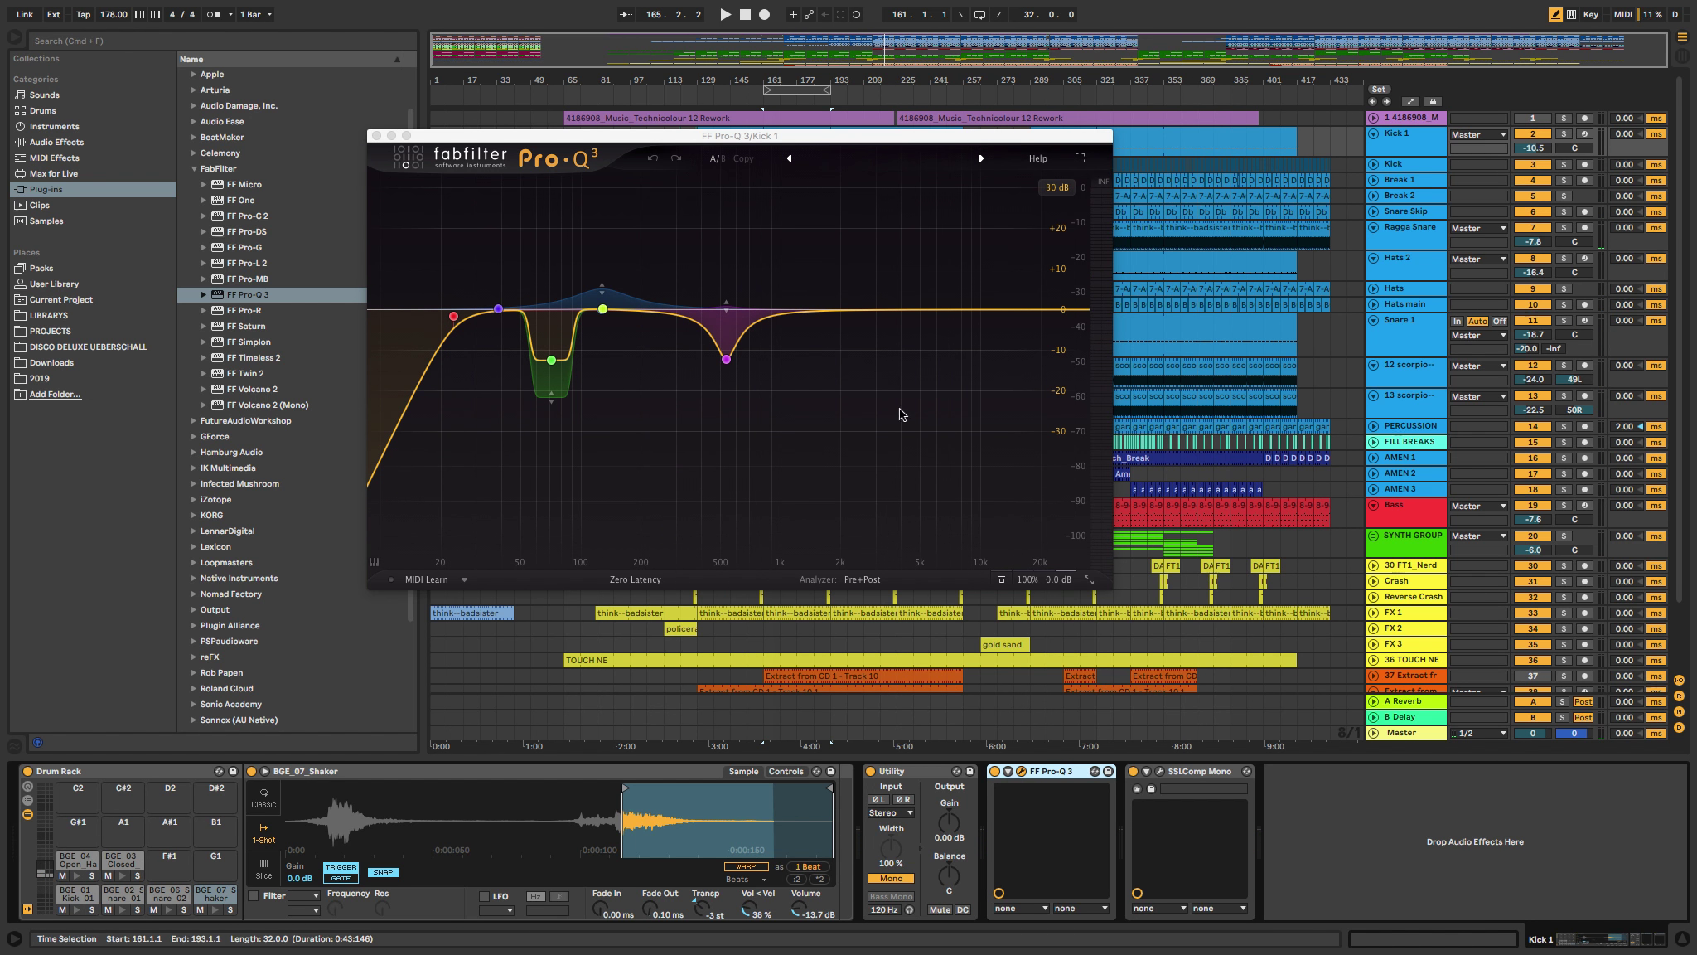
Step: Add an FF Pro-Q 3 equalizer at the end of the Bass track's device chain
click(1420, 513)
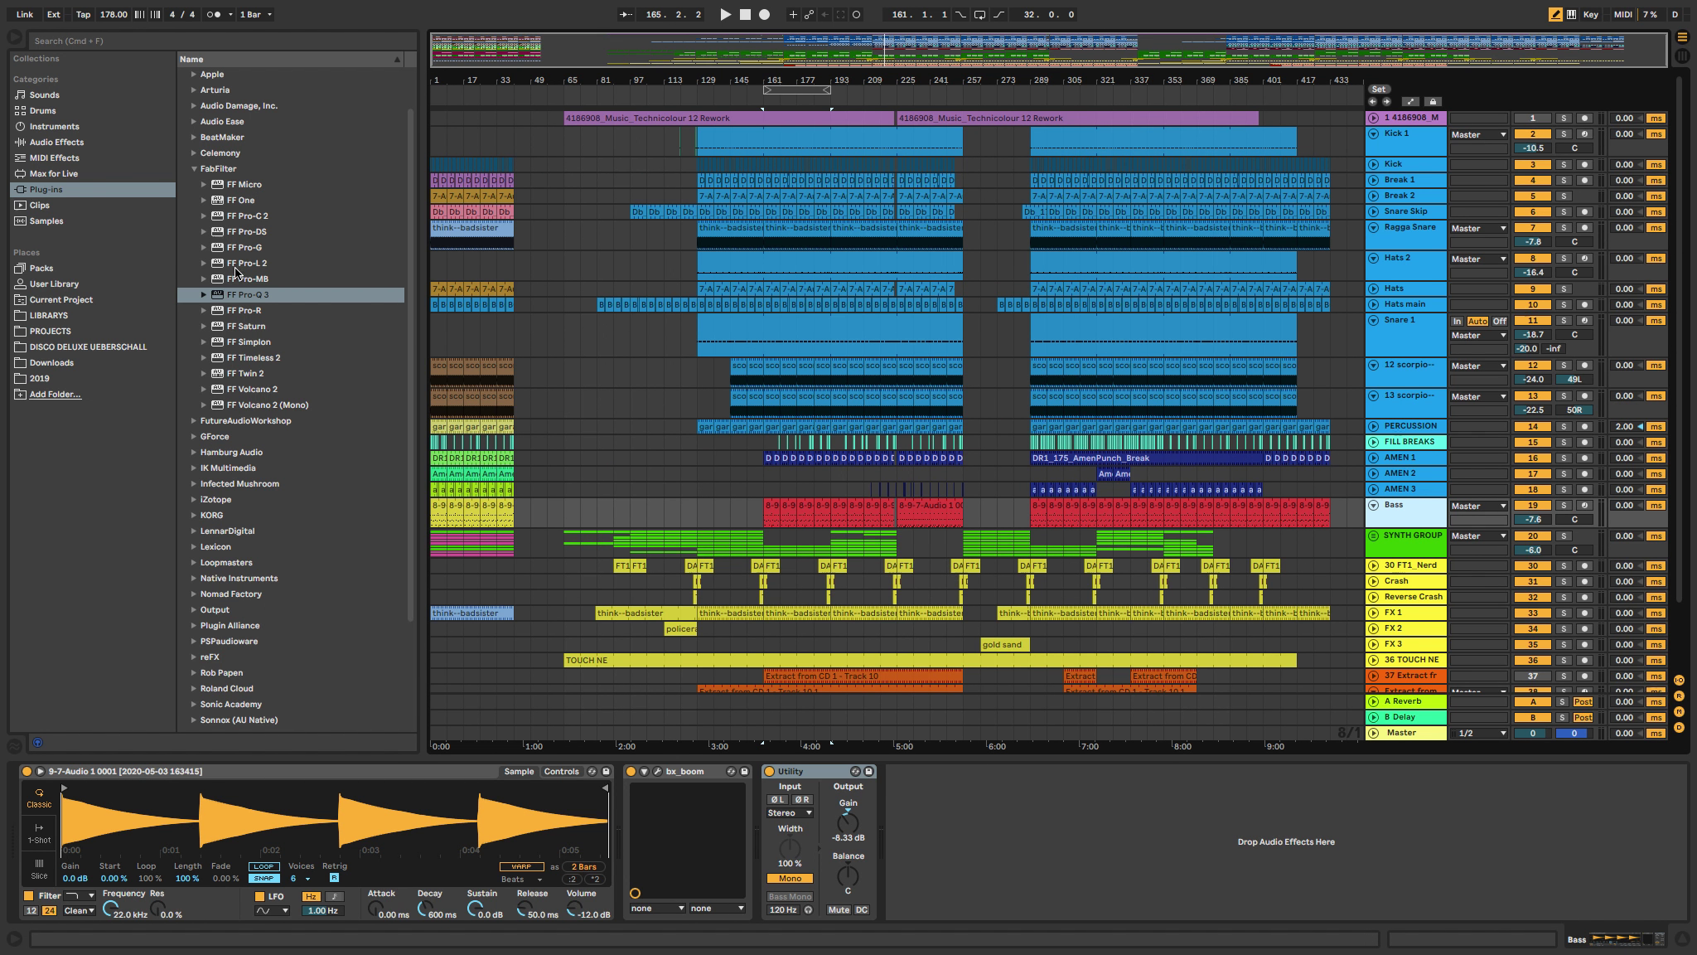
click(273, 295)
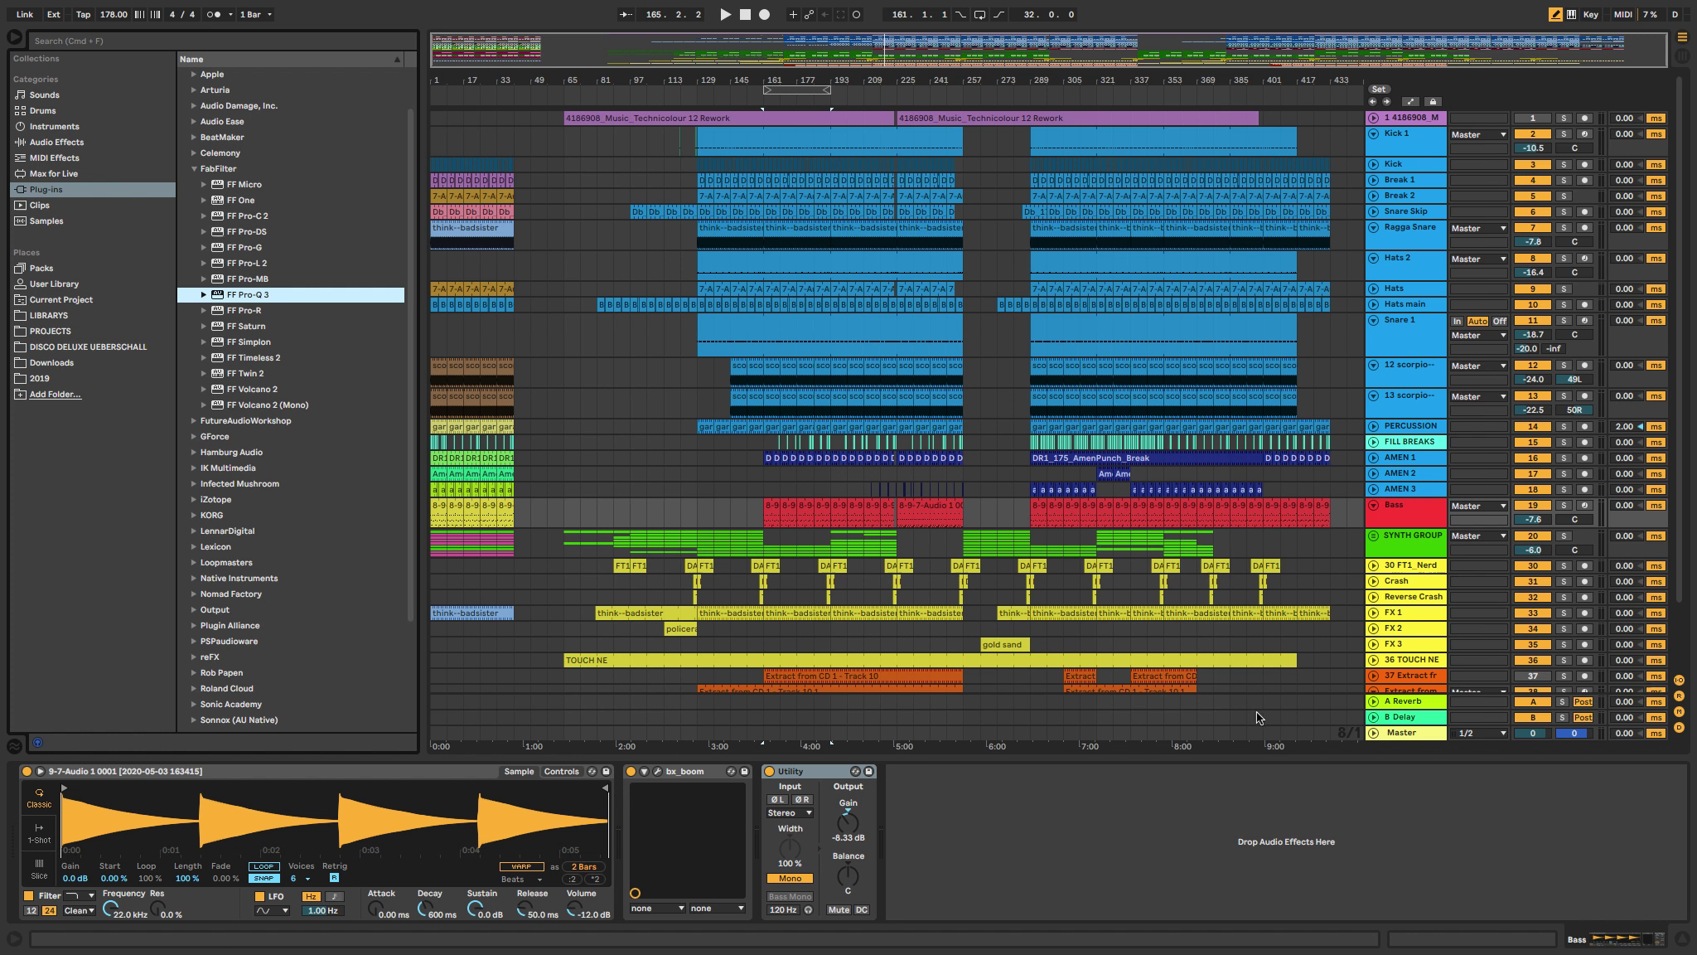
key(Return)
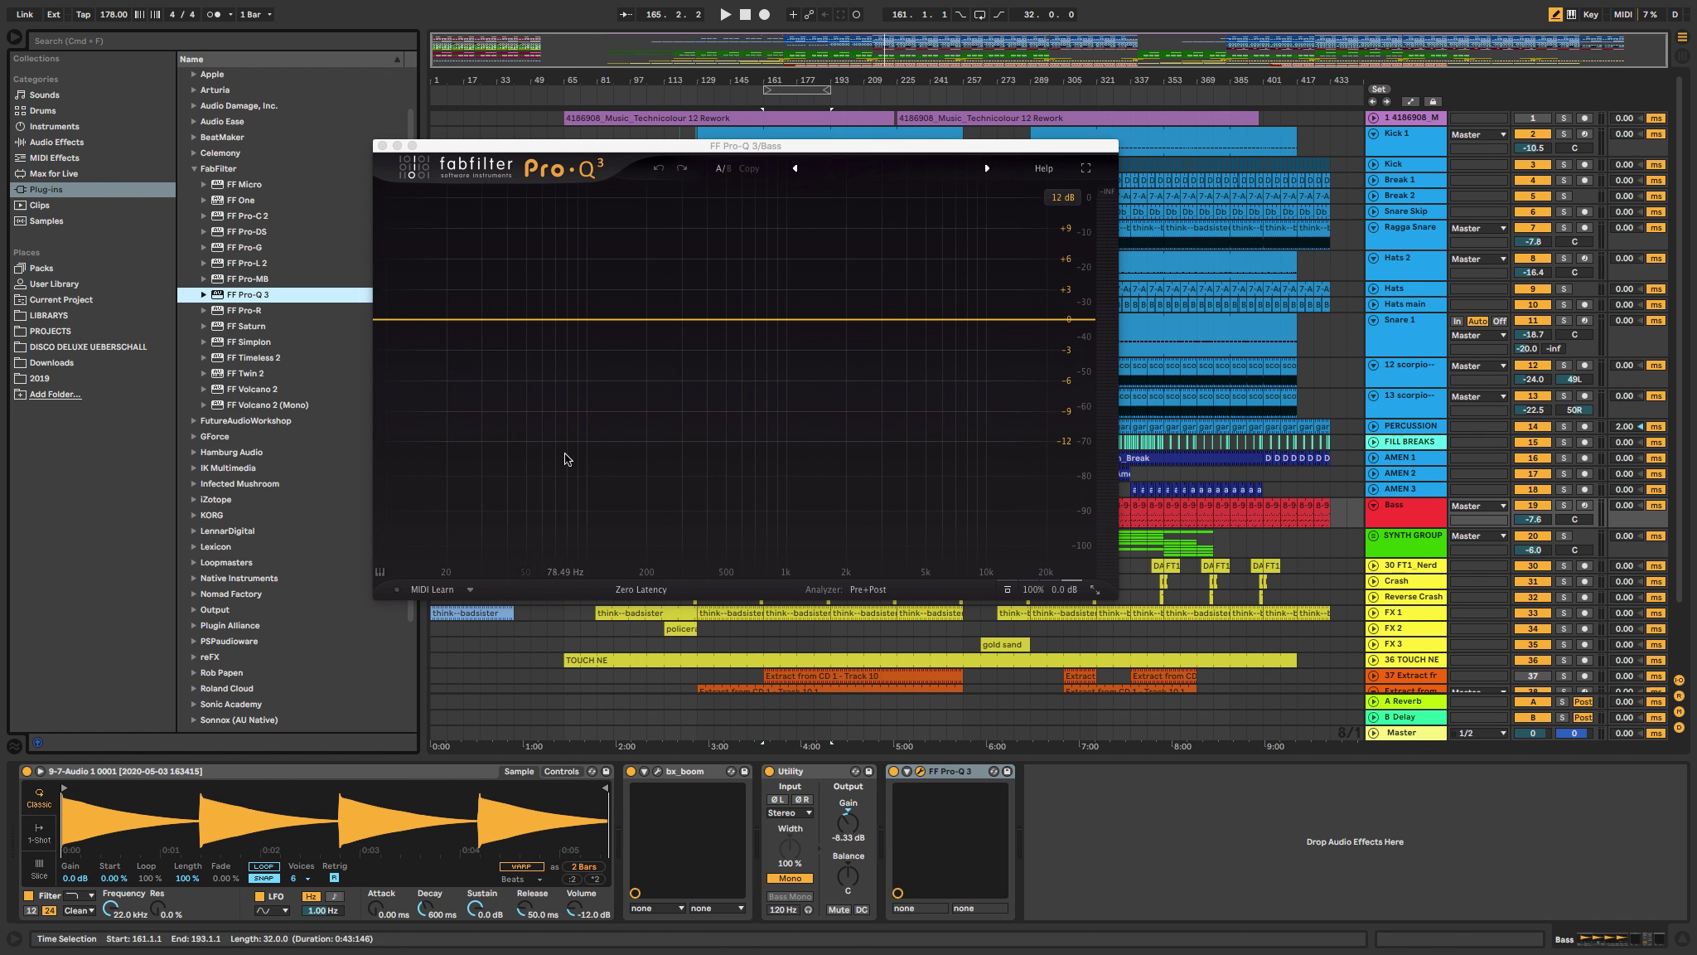
Step: Play the song from about bar 161 and enable looping of the 32-bar section starting there
click(865, 589)
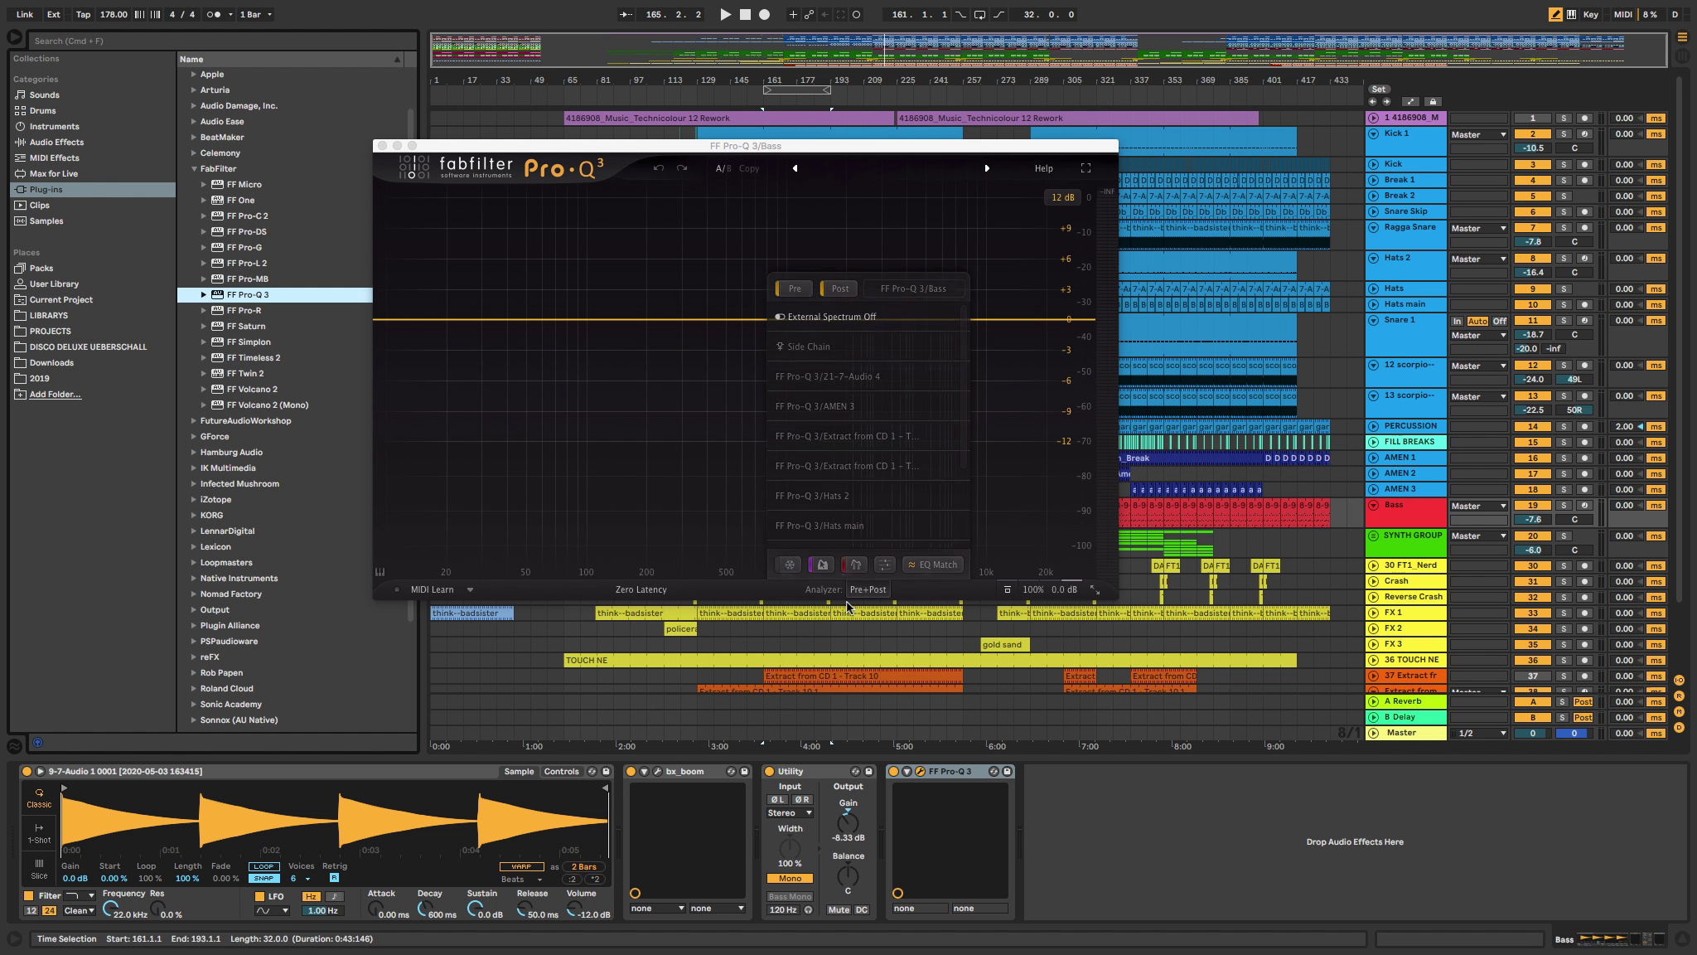
click(770, 104)
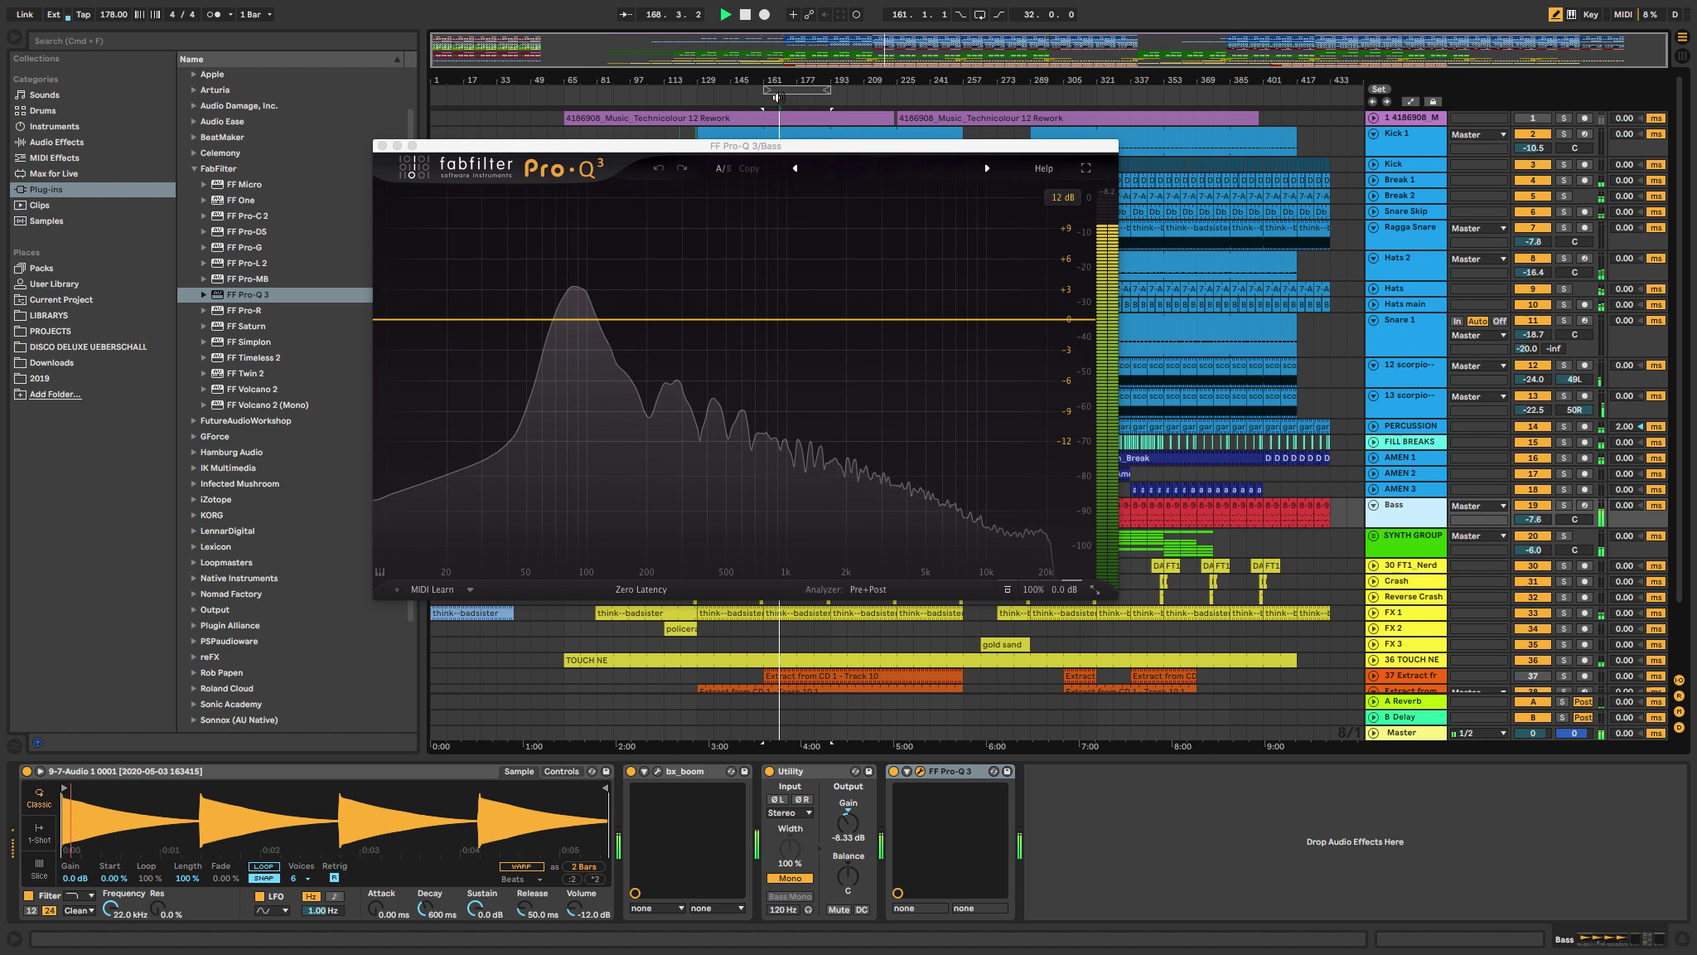
click(980, 14)
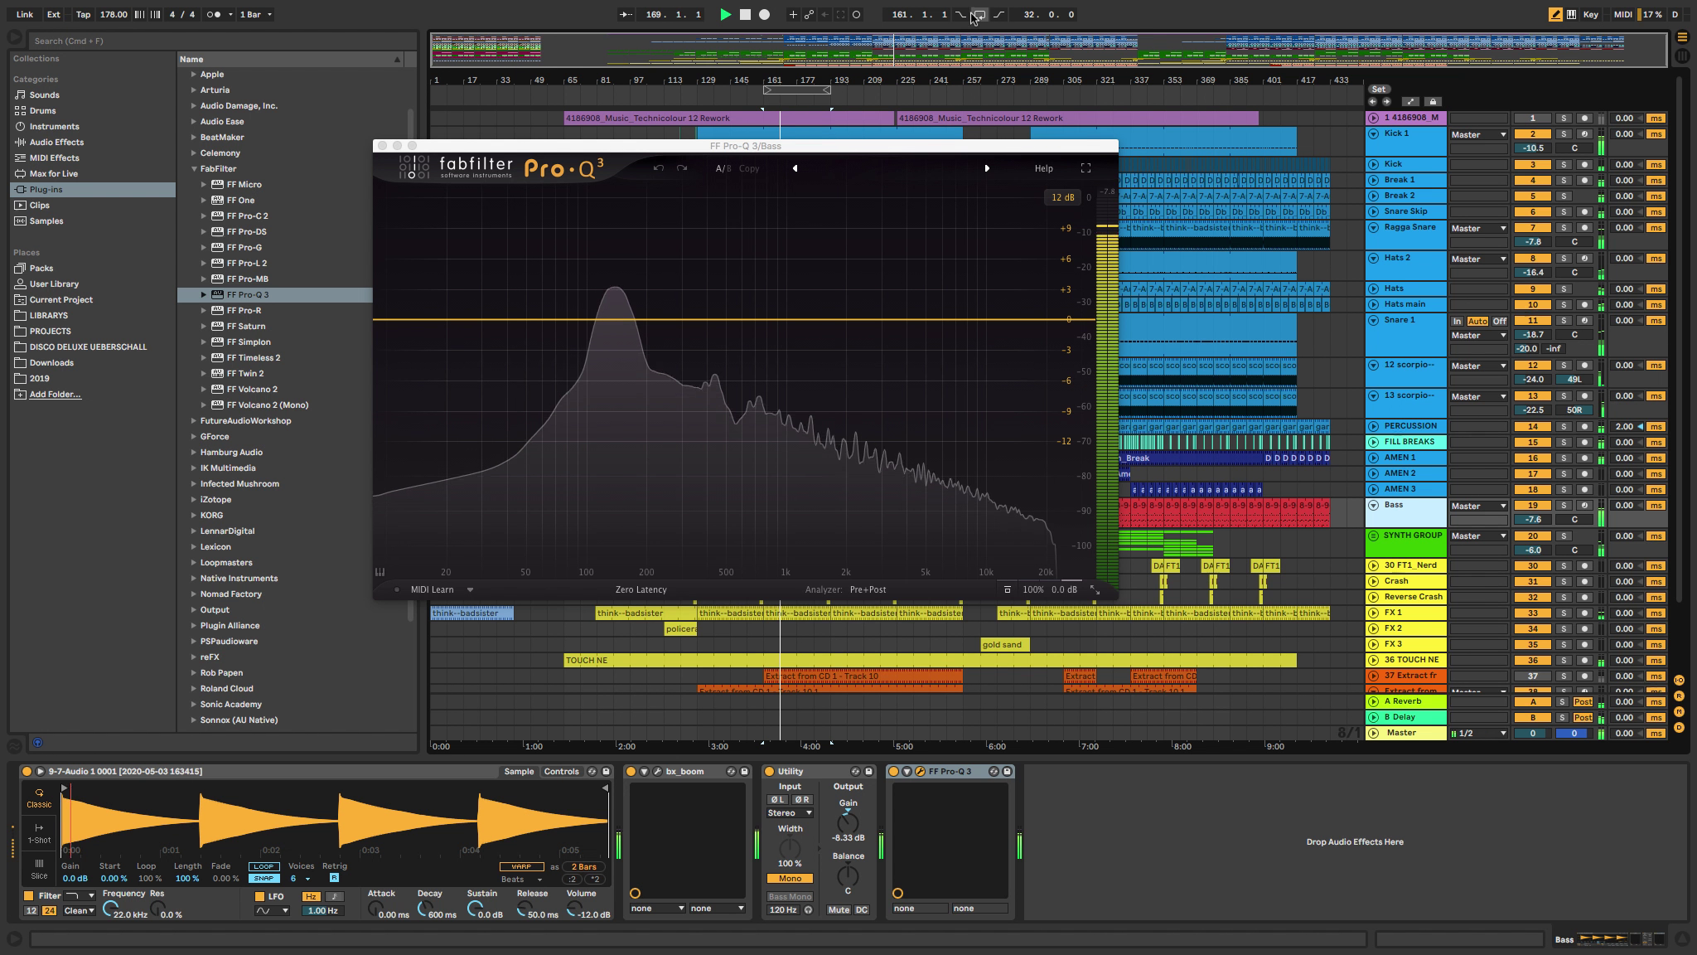
Step: Overlay the second Extract from CD 1 track's spectrum in the Bass equalizer's analyzer and stop playback
click(867, 590)
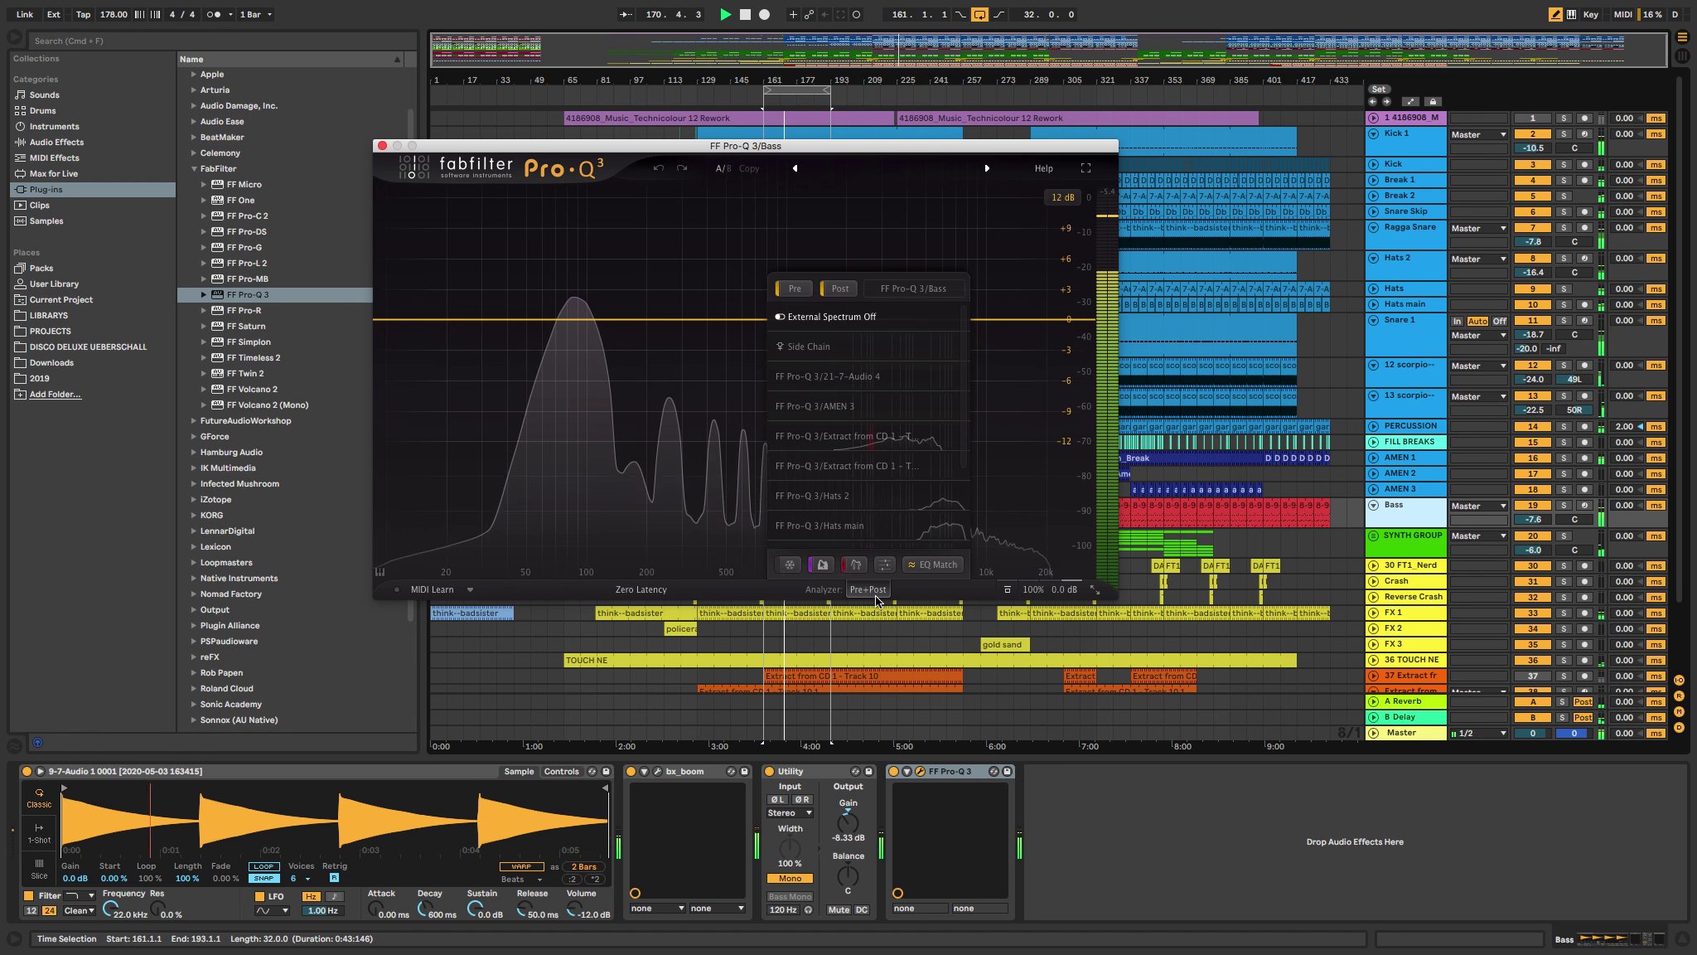
click(841, 465)
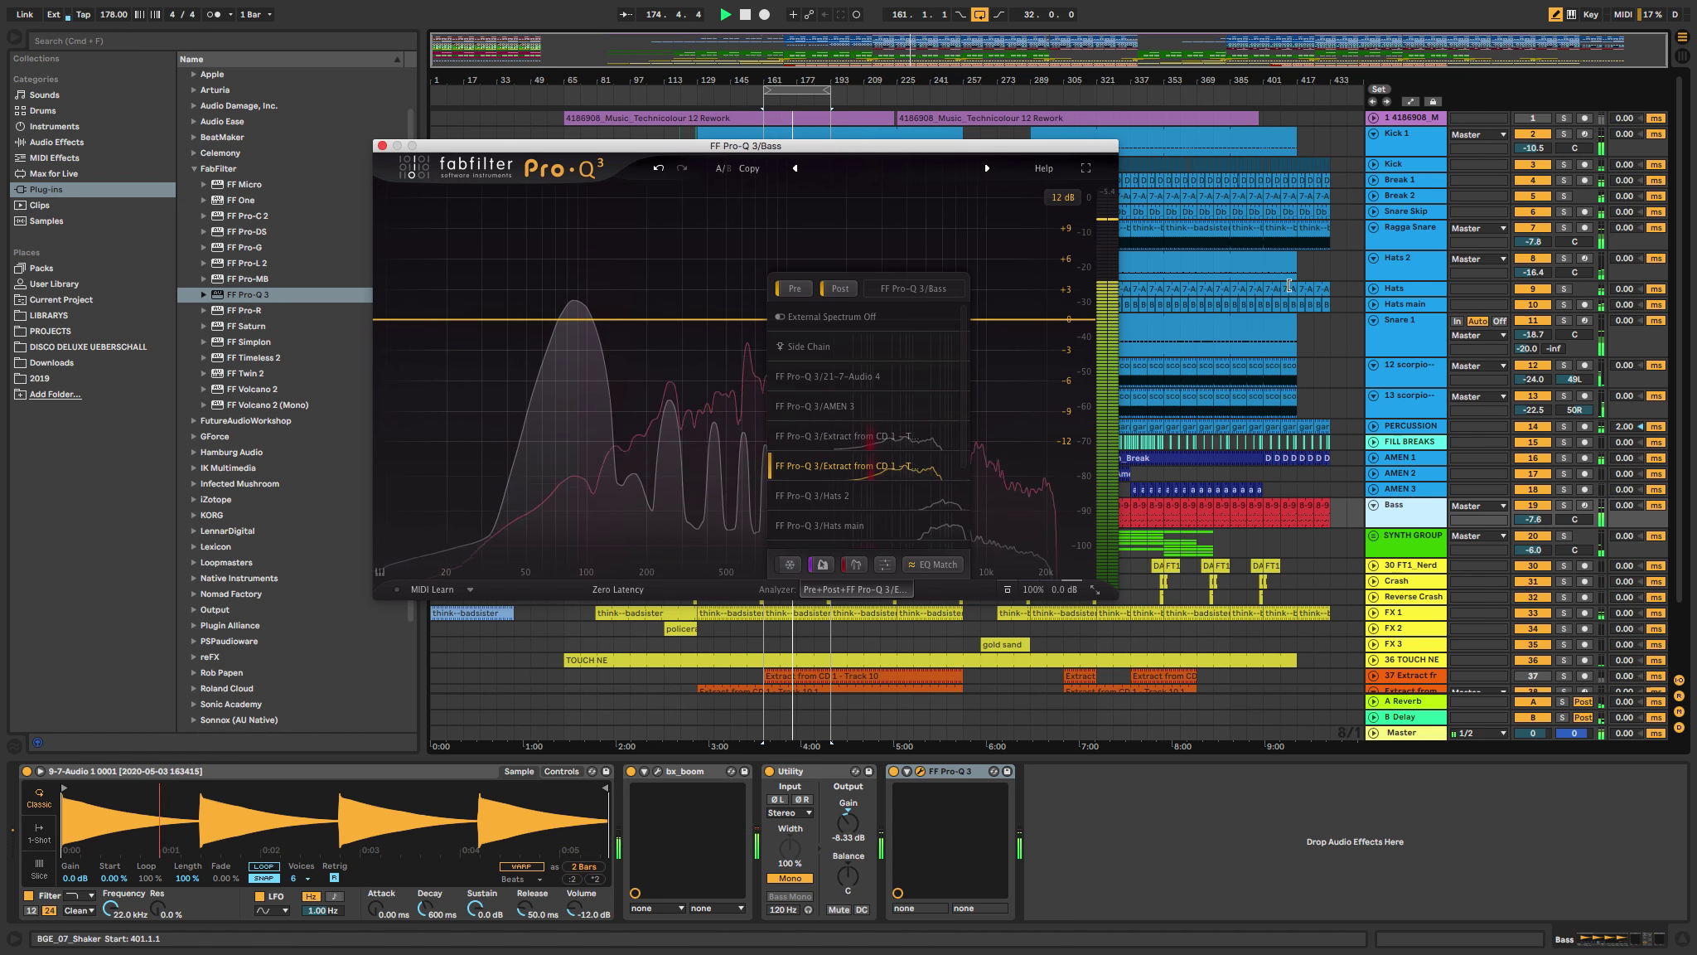
click(745, 14)
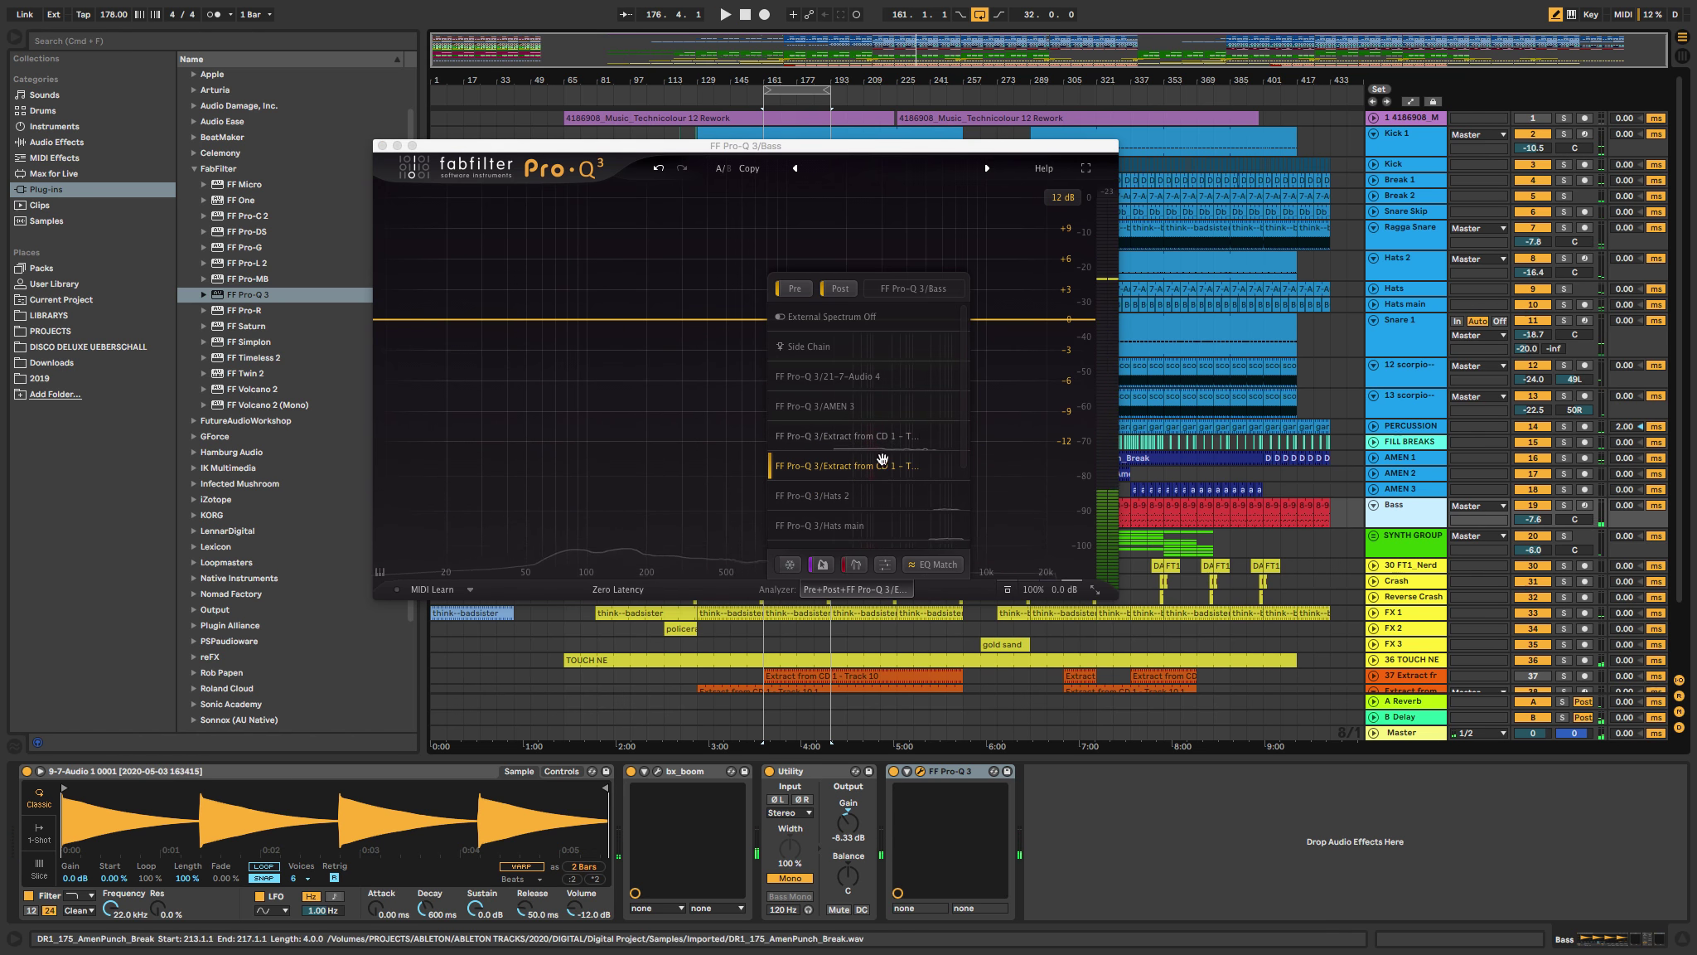
Step: Check the devices on the 13 scorpio and Snare 1 tracks, and overlay the Snare 1 spectrum in the Bass equalizer's analyzer
scroll(906, 483, down, 3)
click(1403, 401)
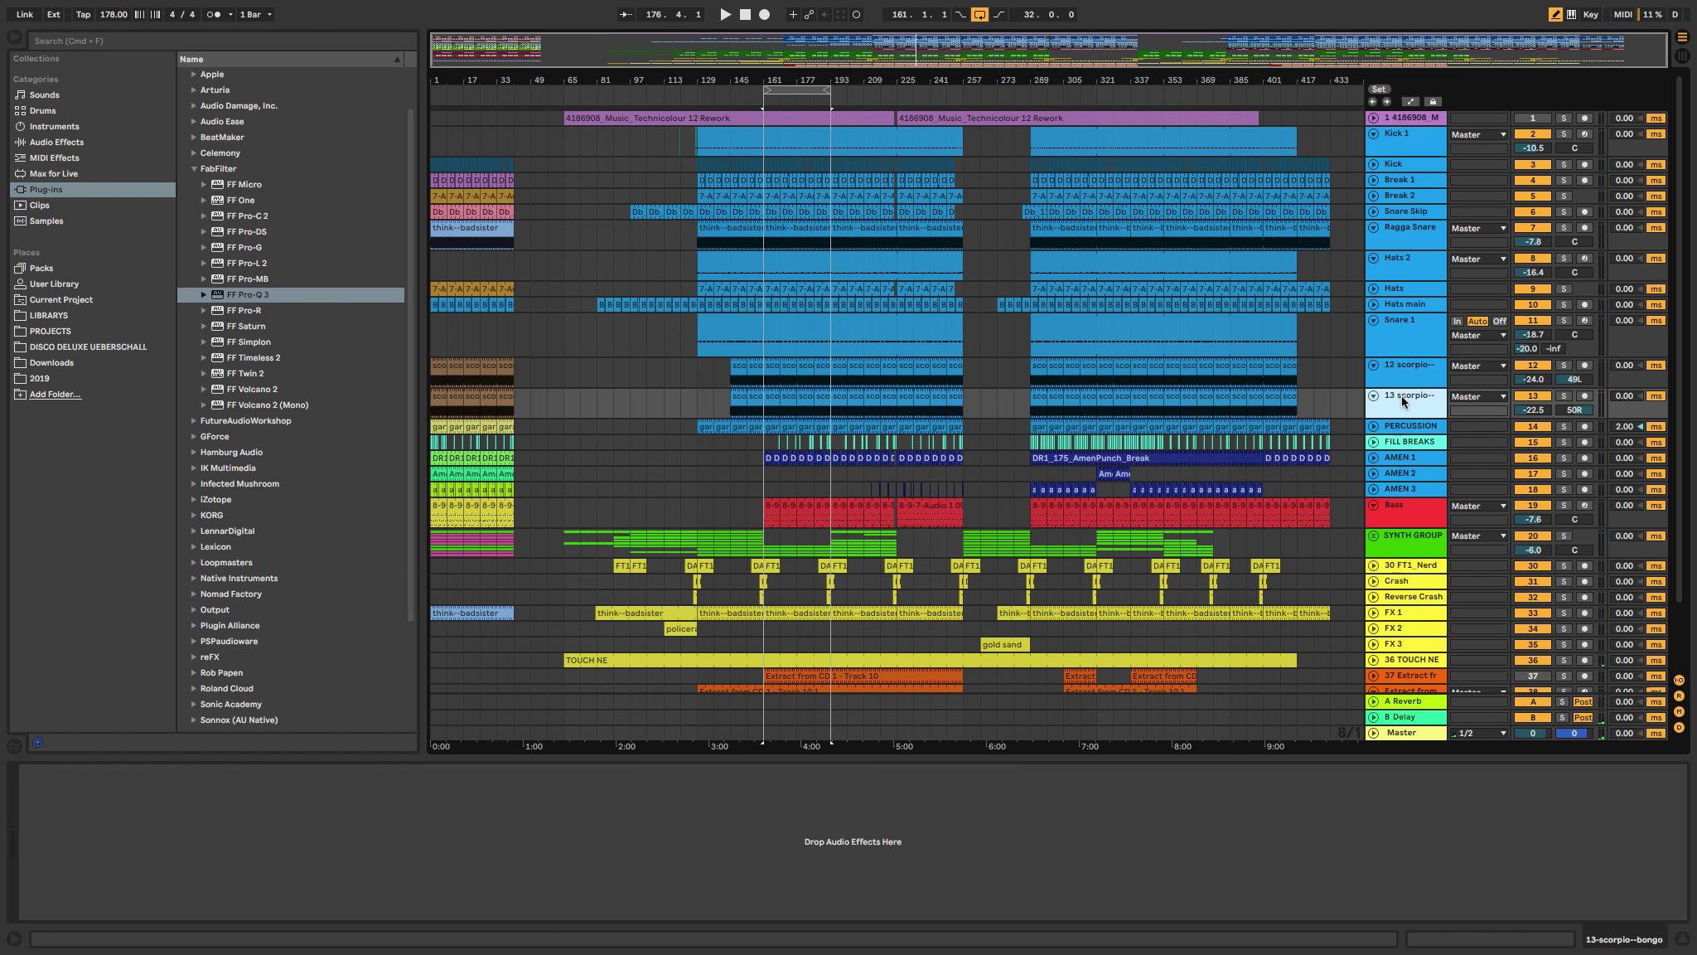
click(1395, 332)
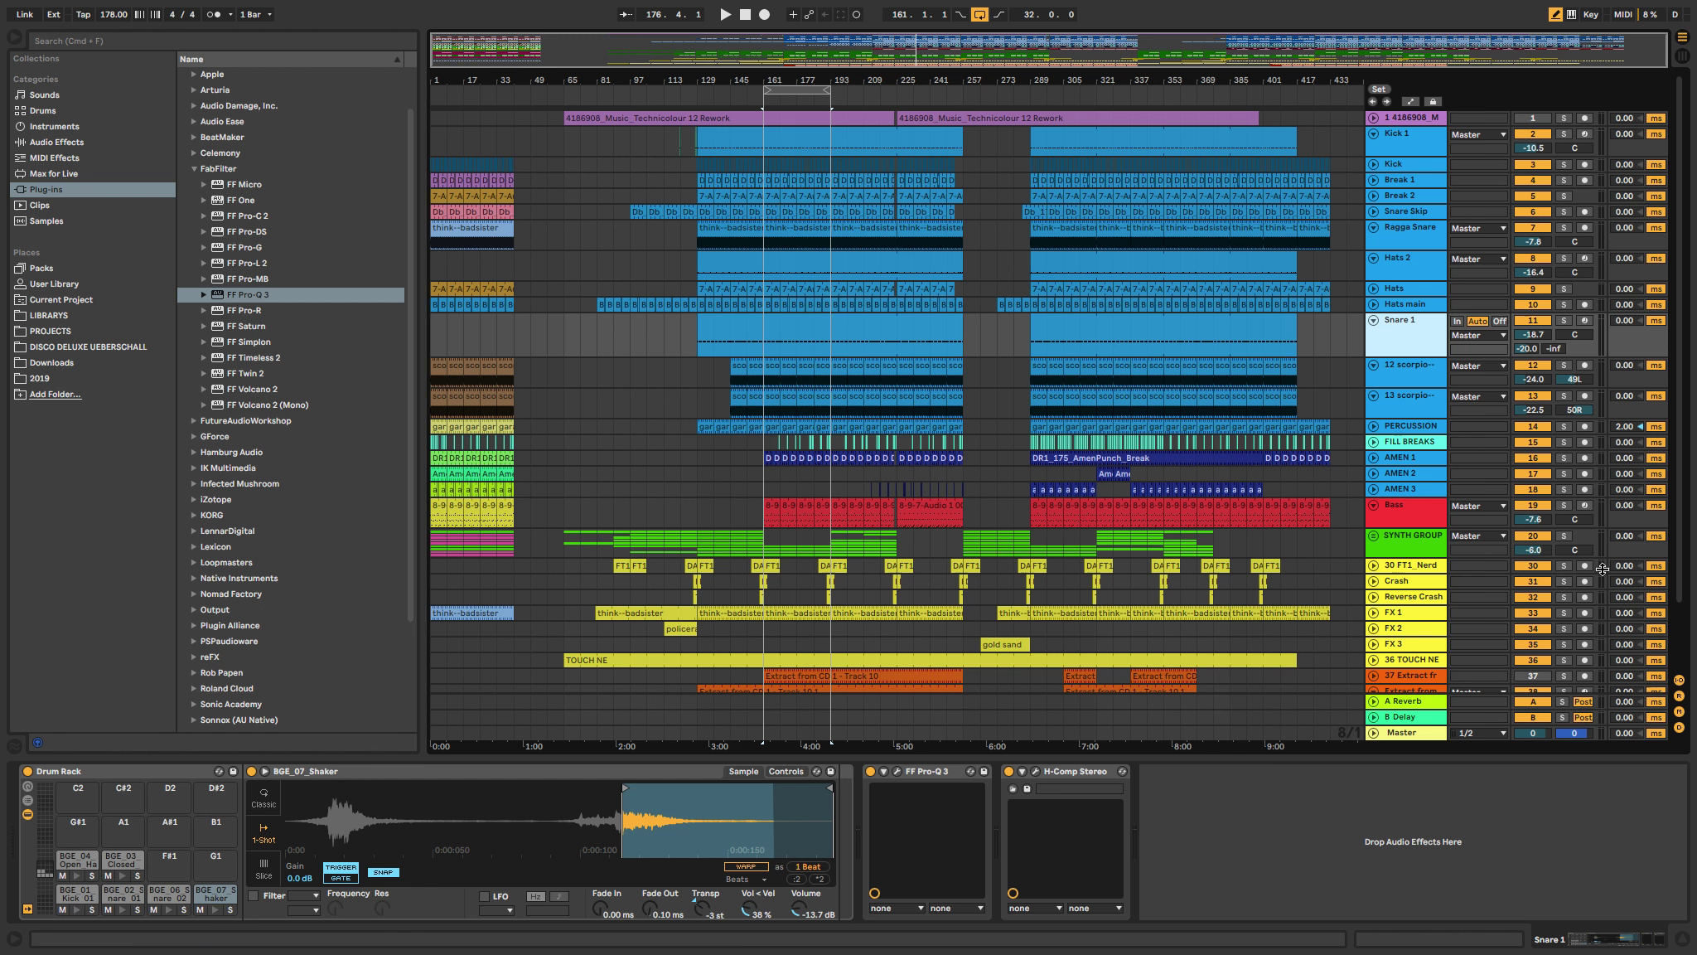
click(1441, 516)
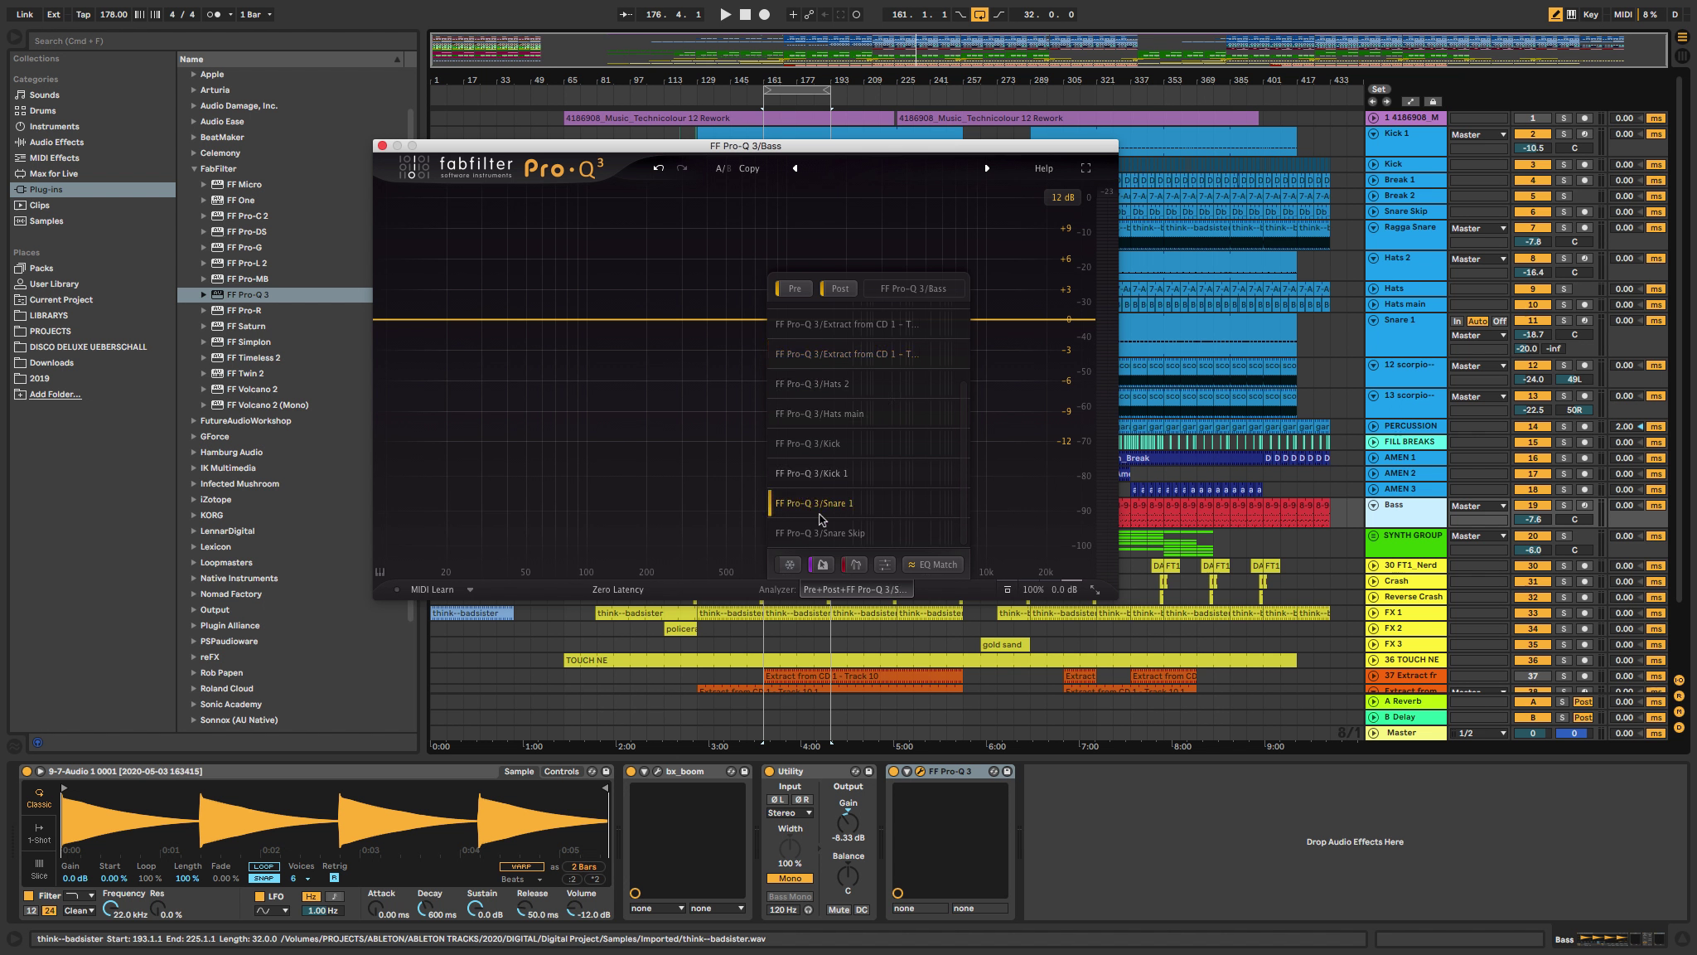
scroll(852, 520, up, 1)
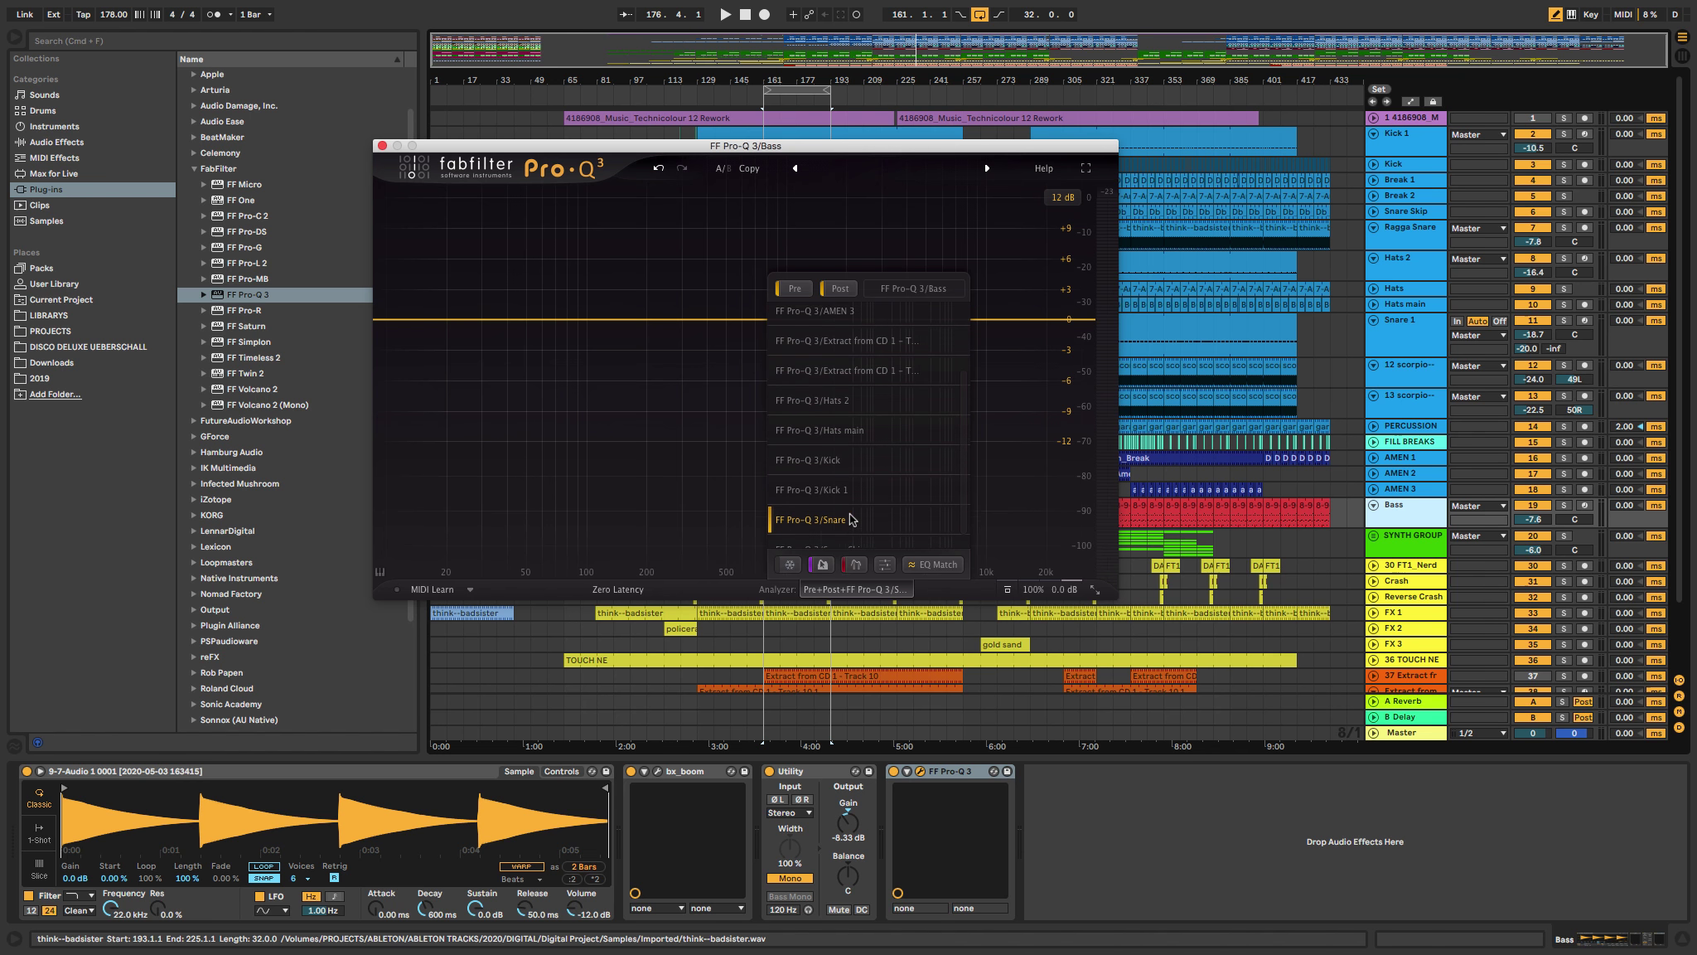
Step: Solo the Bass and Kick 1 tracks together and start looped playback
click(1564, 504)
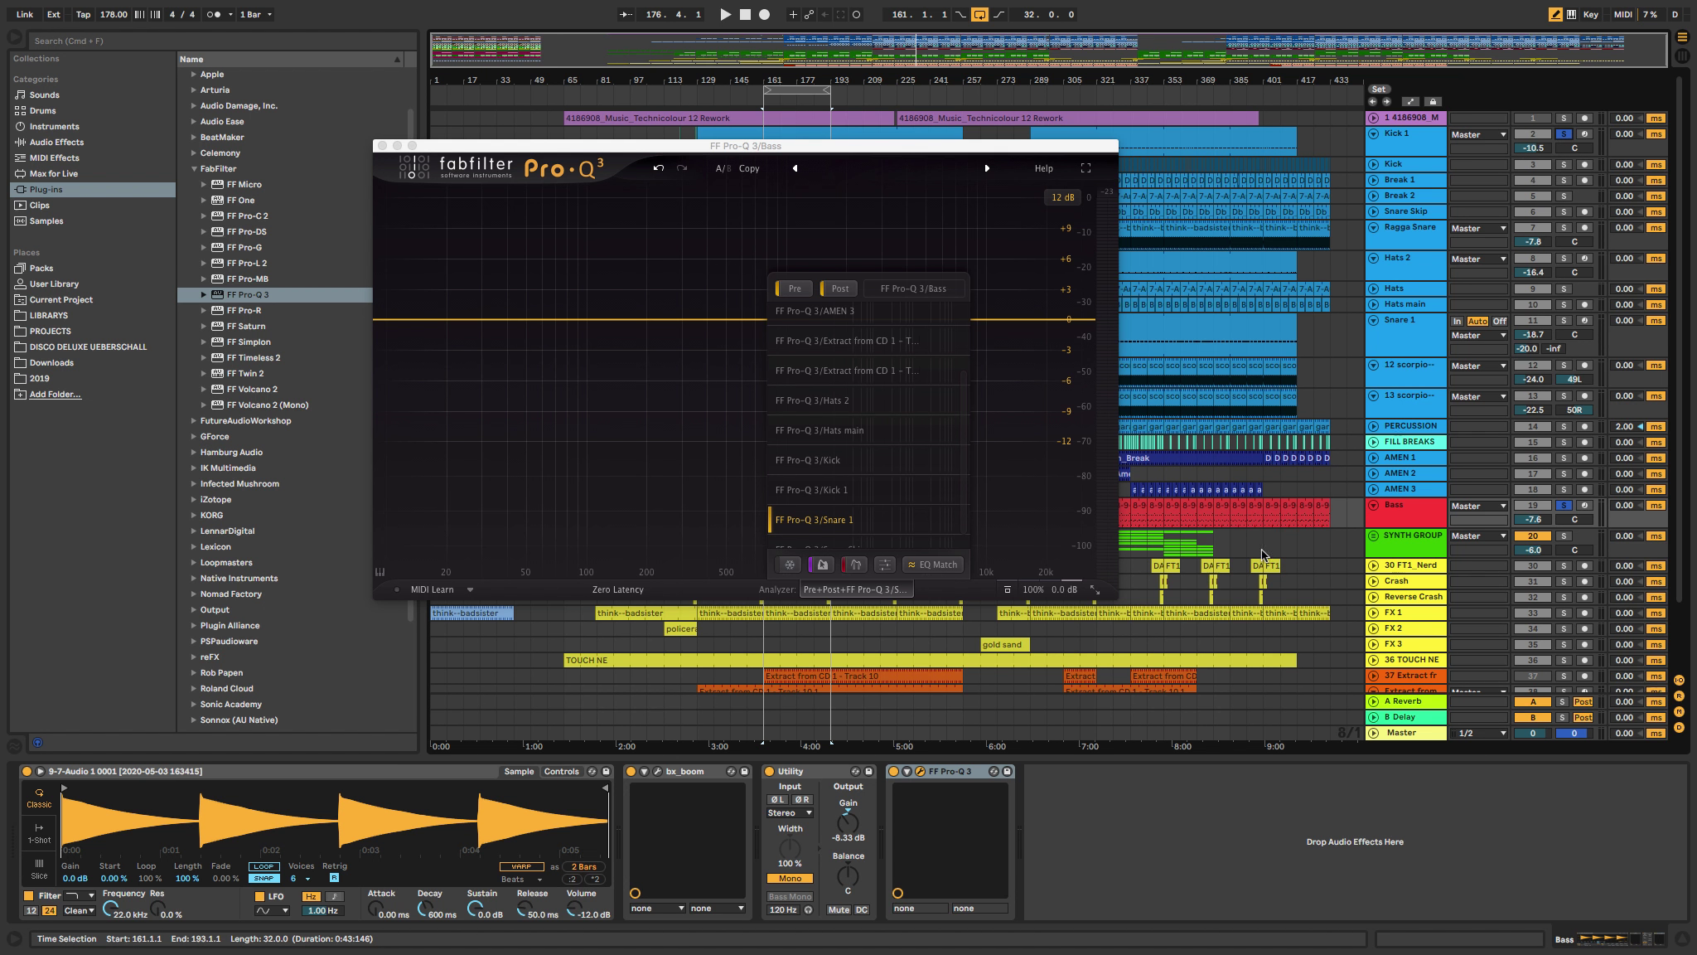
key(space)
scroll(859, 497, up, 3)
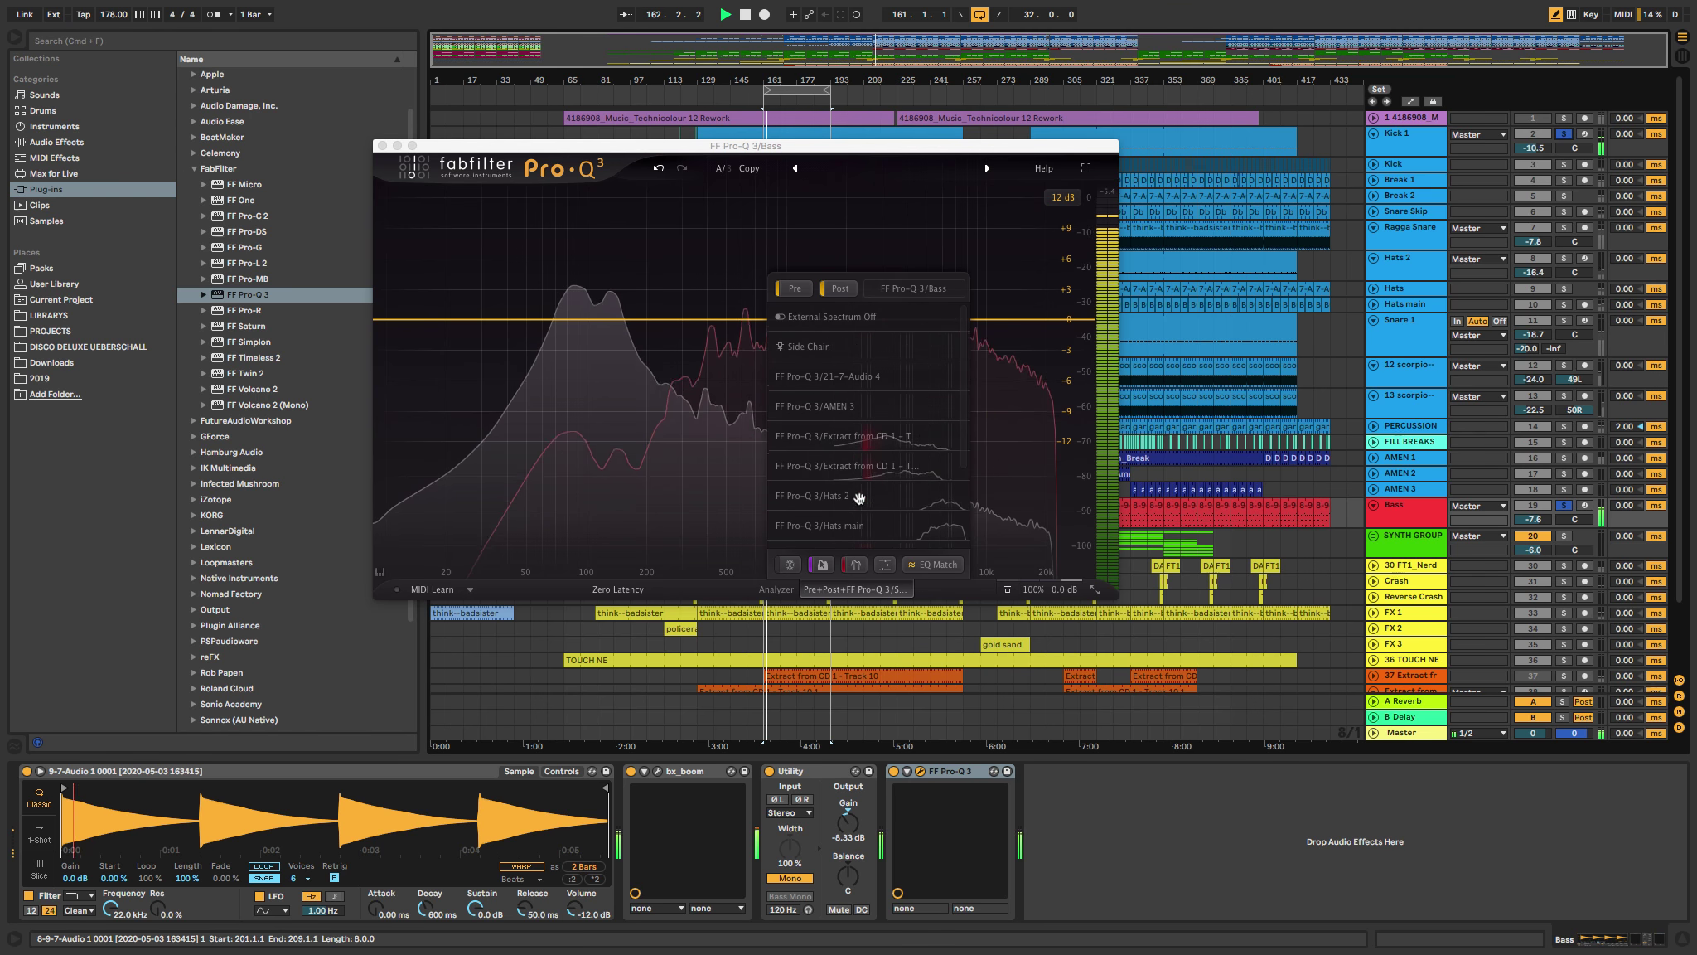
Step: Set the Bass analyzer's external spectrum to the Kick equalizer and compare it with Kick 1's own EQ
click(1397, 523)
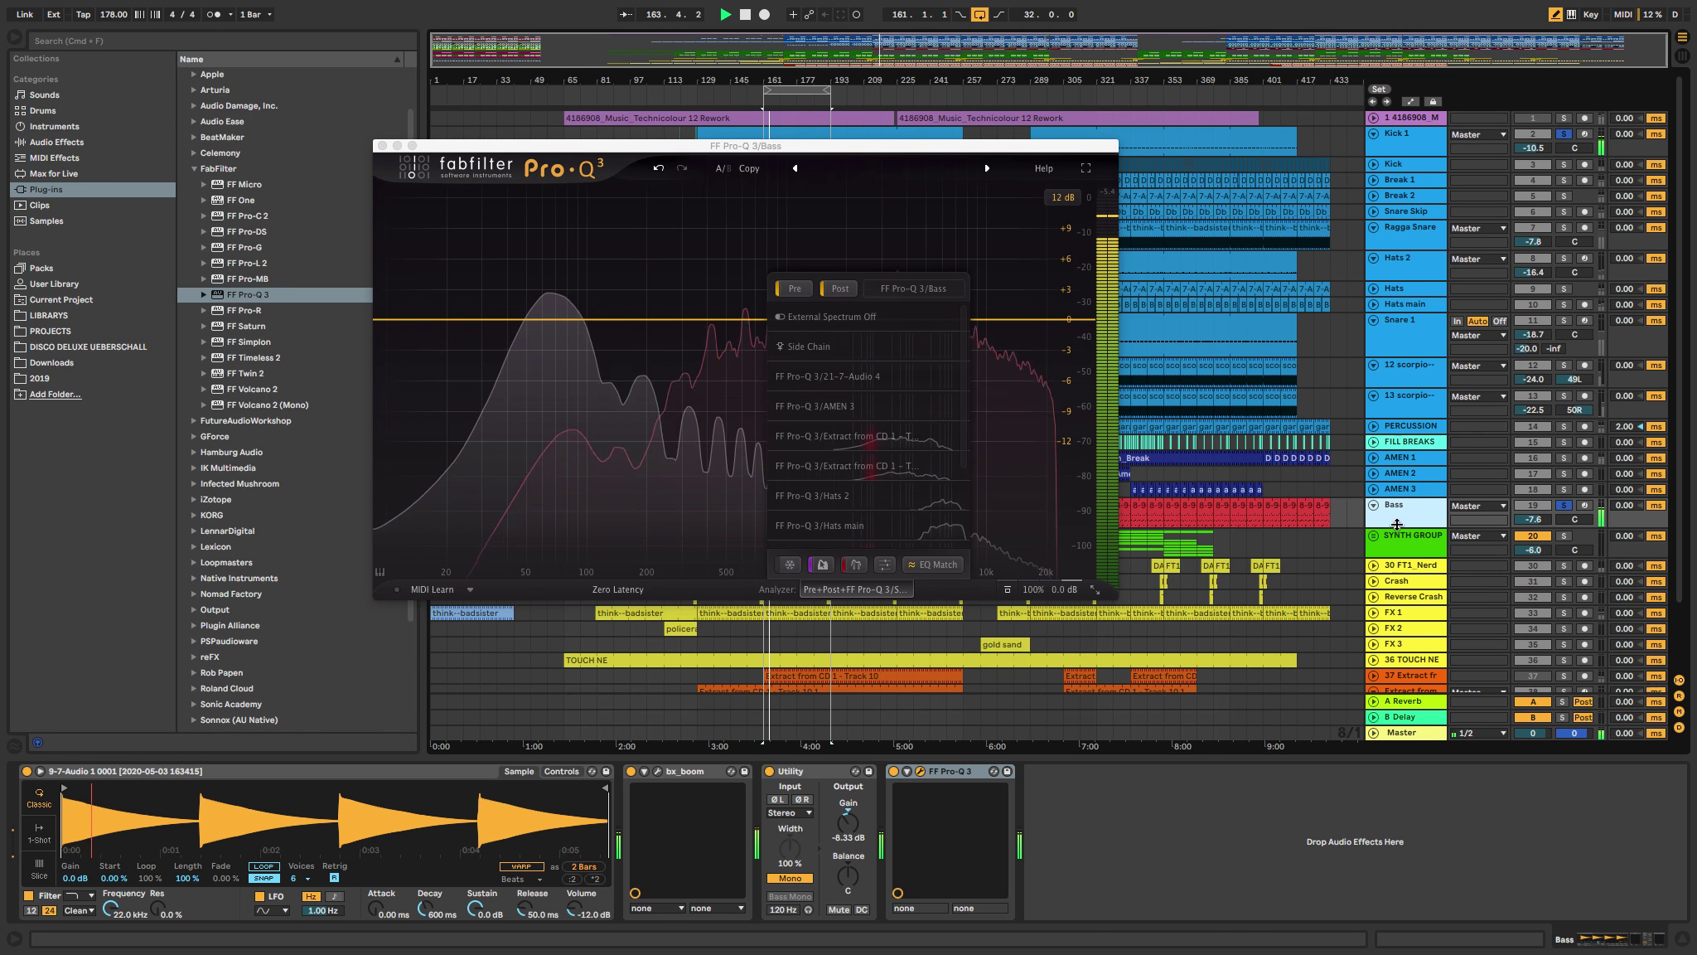
scroll(835, 531, down, 4)
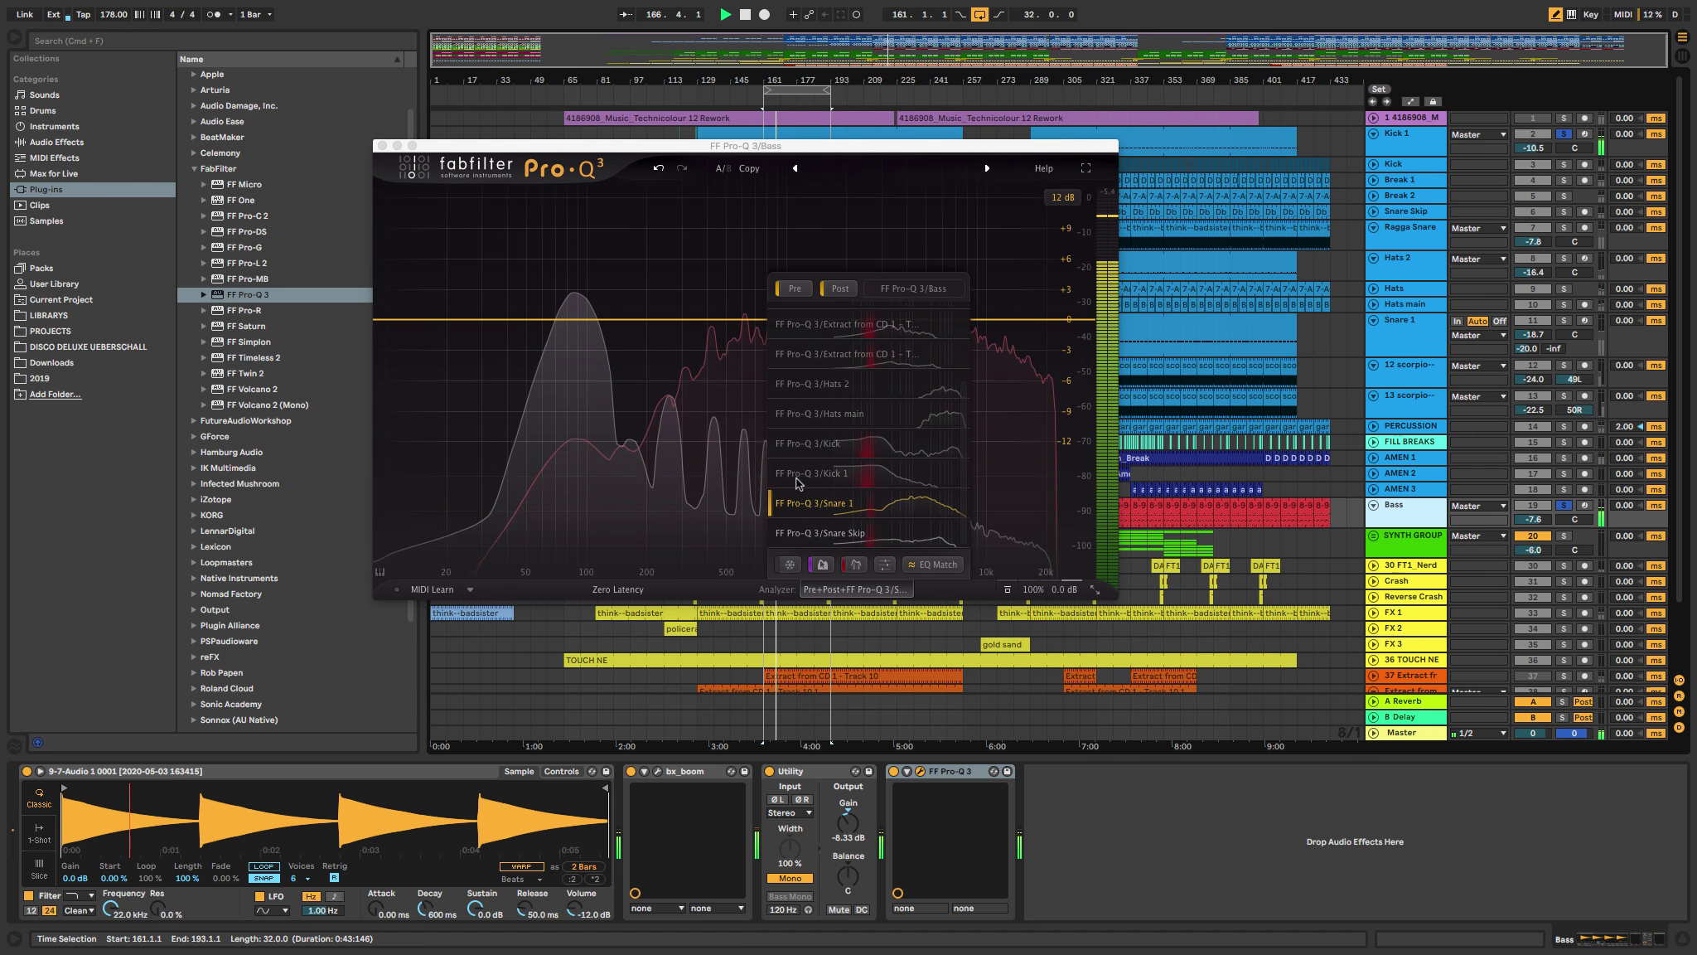
click(808, 444)
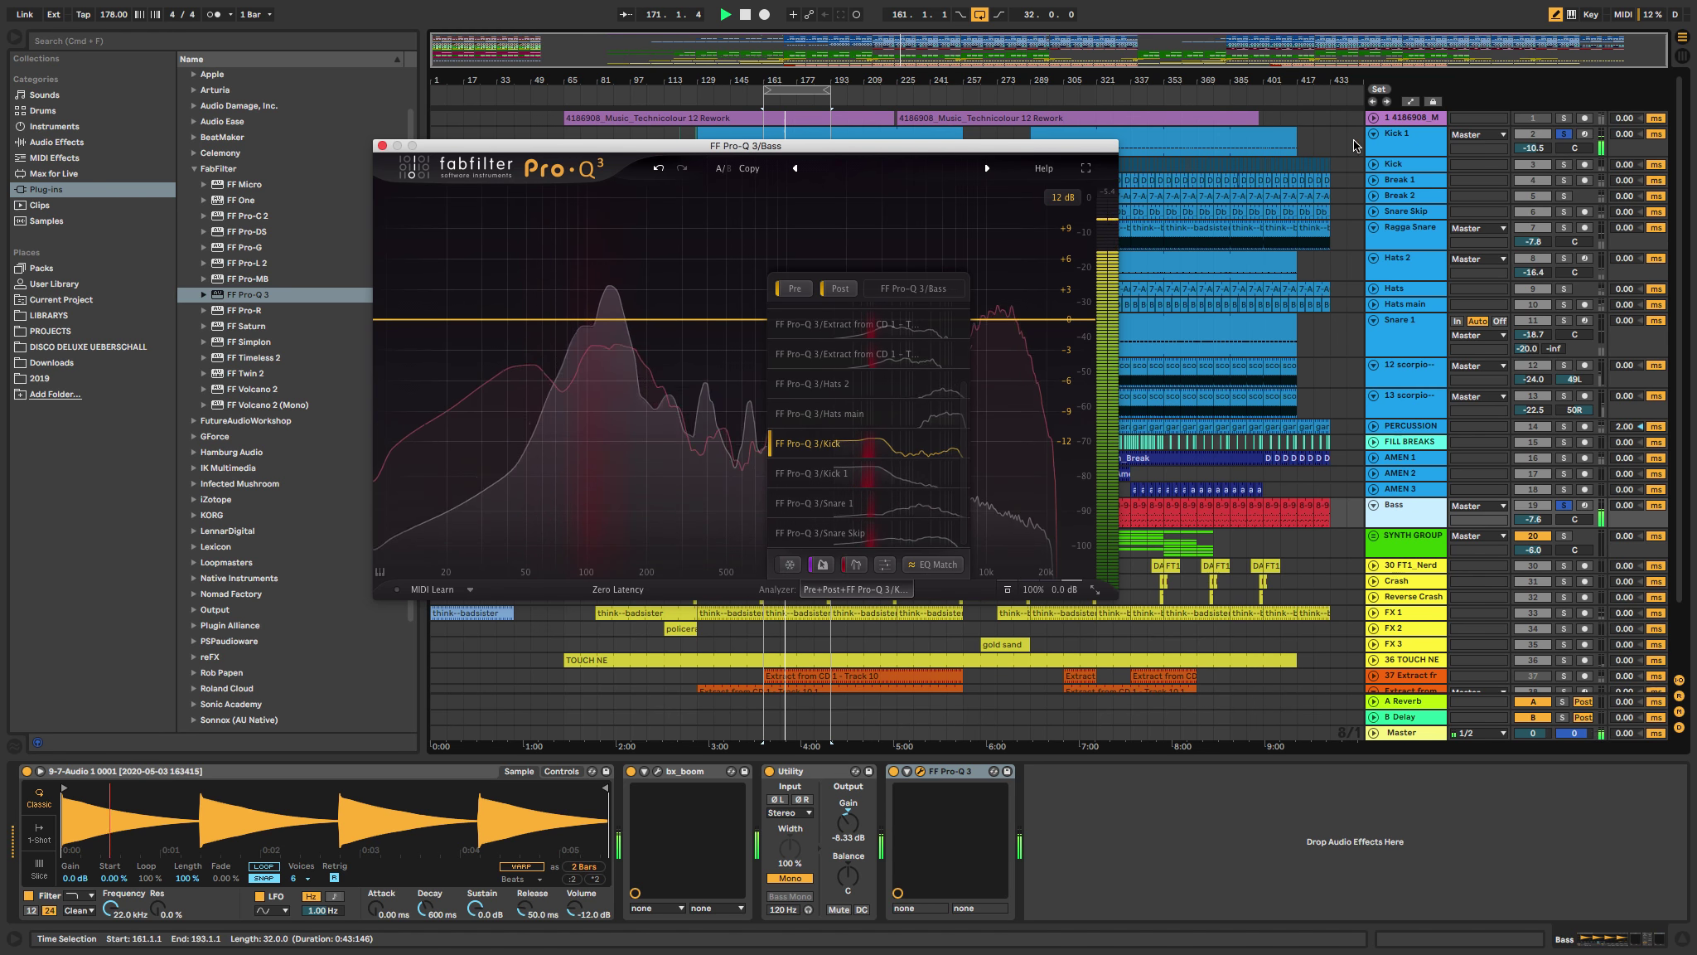
click(1432, 141)
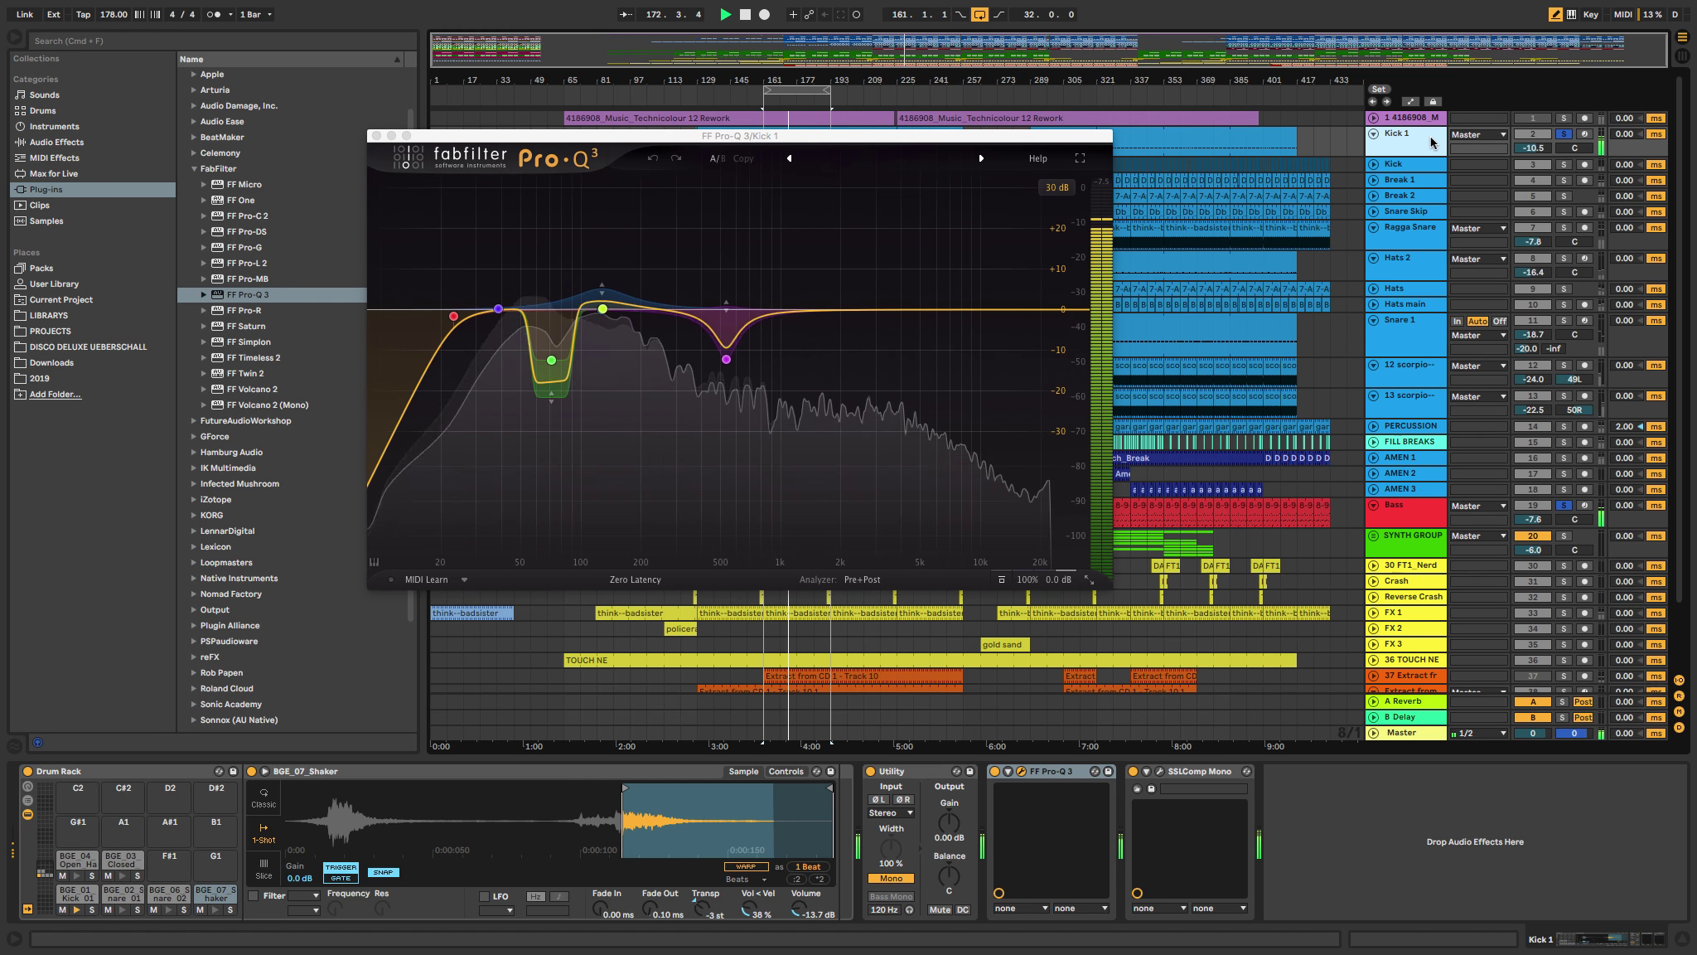
click(1413, 511)
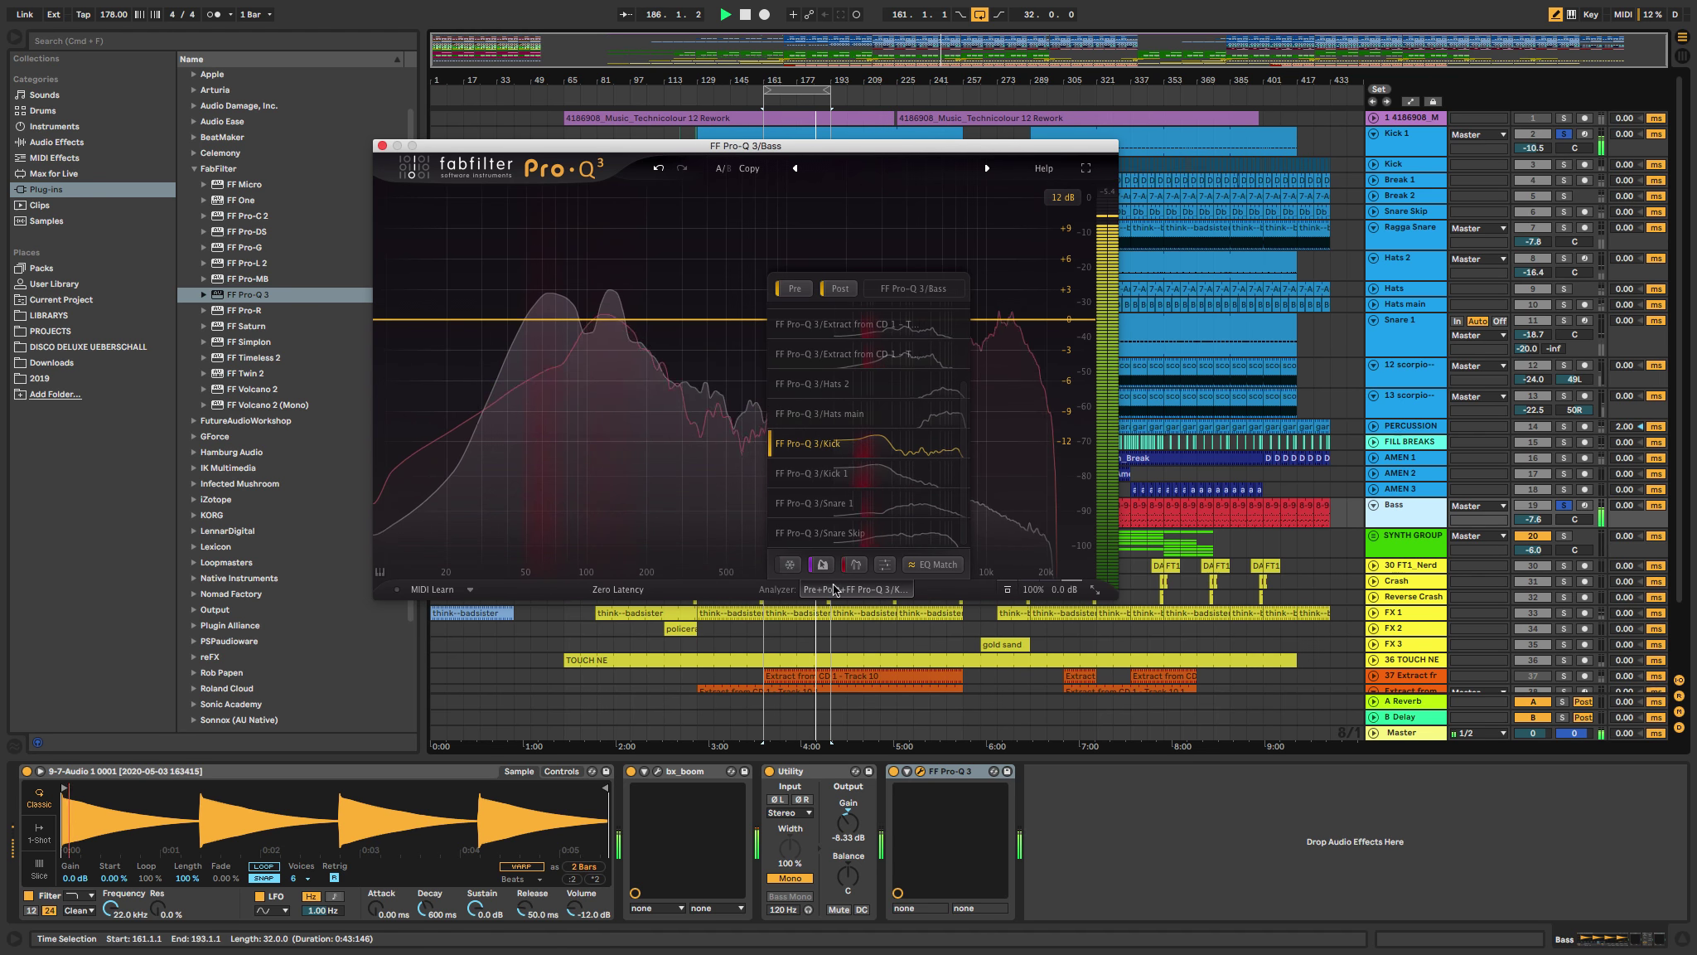
Step: Add a bell band to the Bass equalizer at about 105 Hz with a gain of about -1.9 dB
click(837, 590)
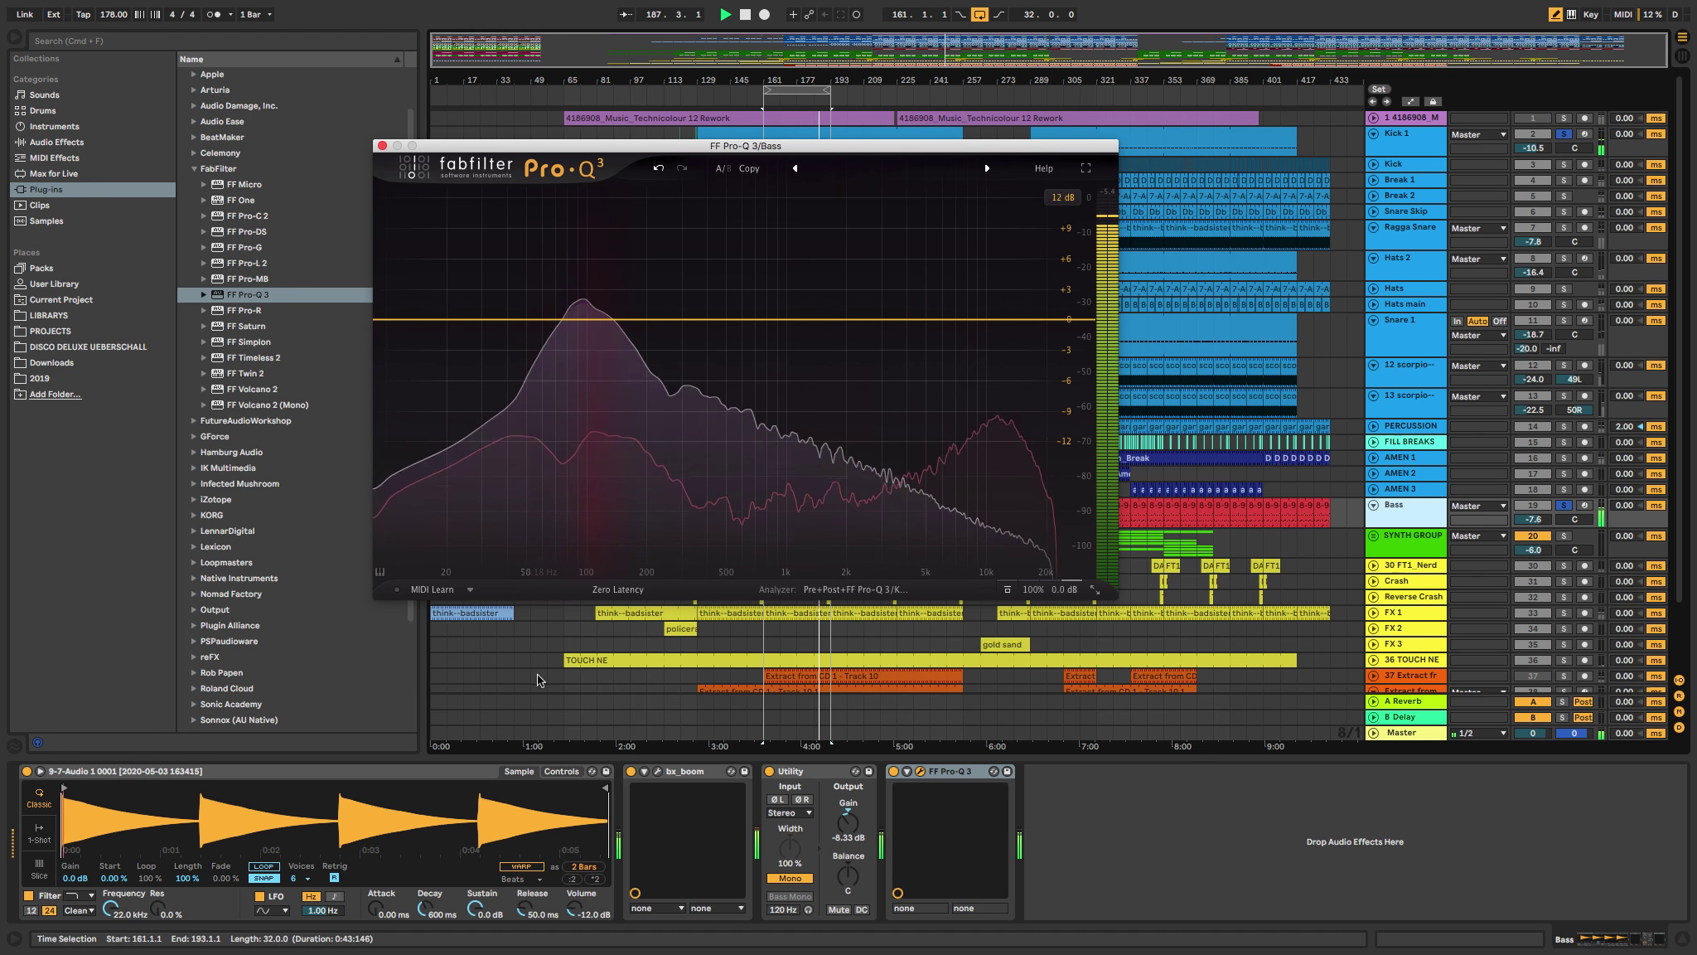
click(567, 321)
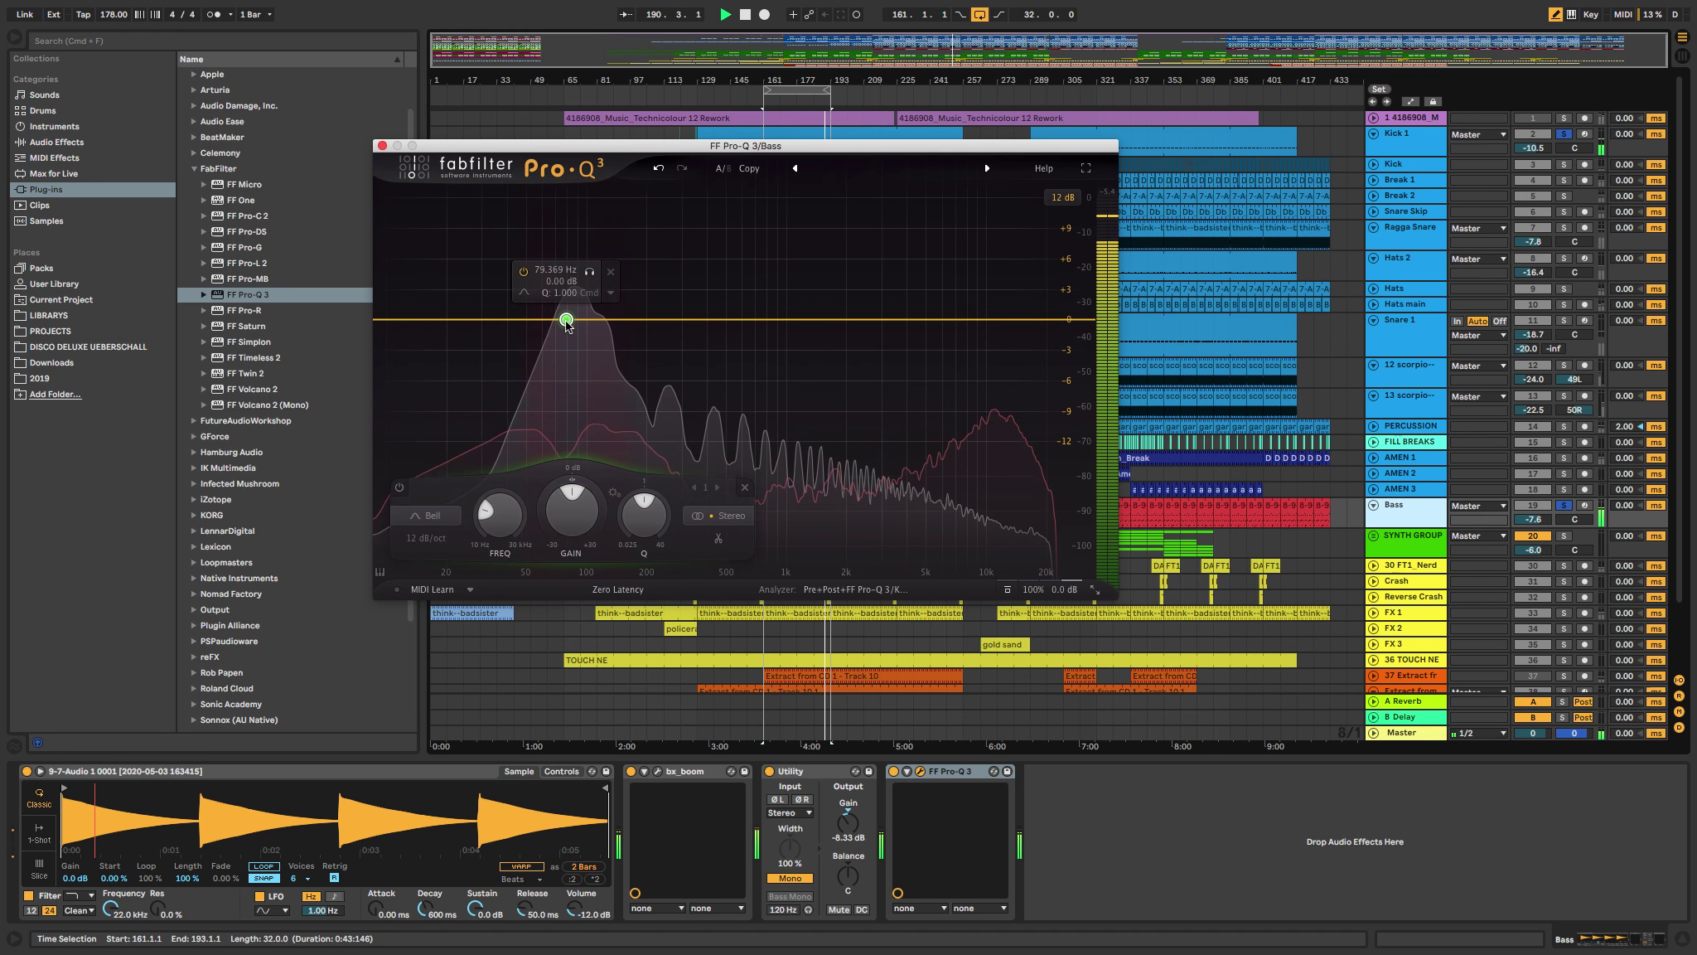
drag(567, 321, 566, 416)
drag(567, 565, 593, 341)
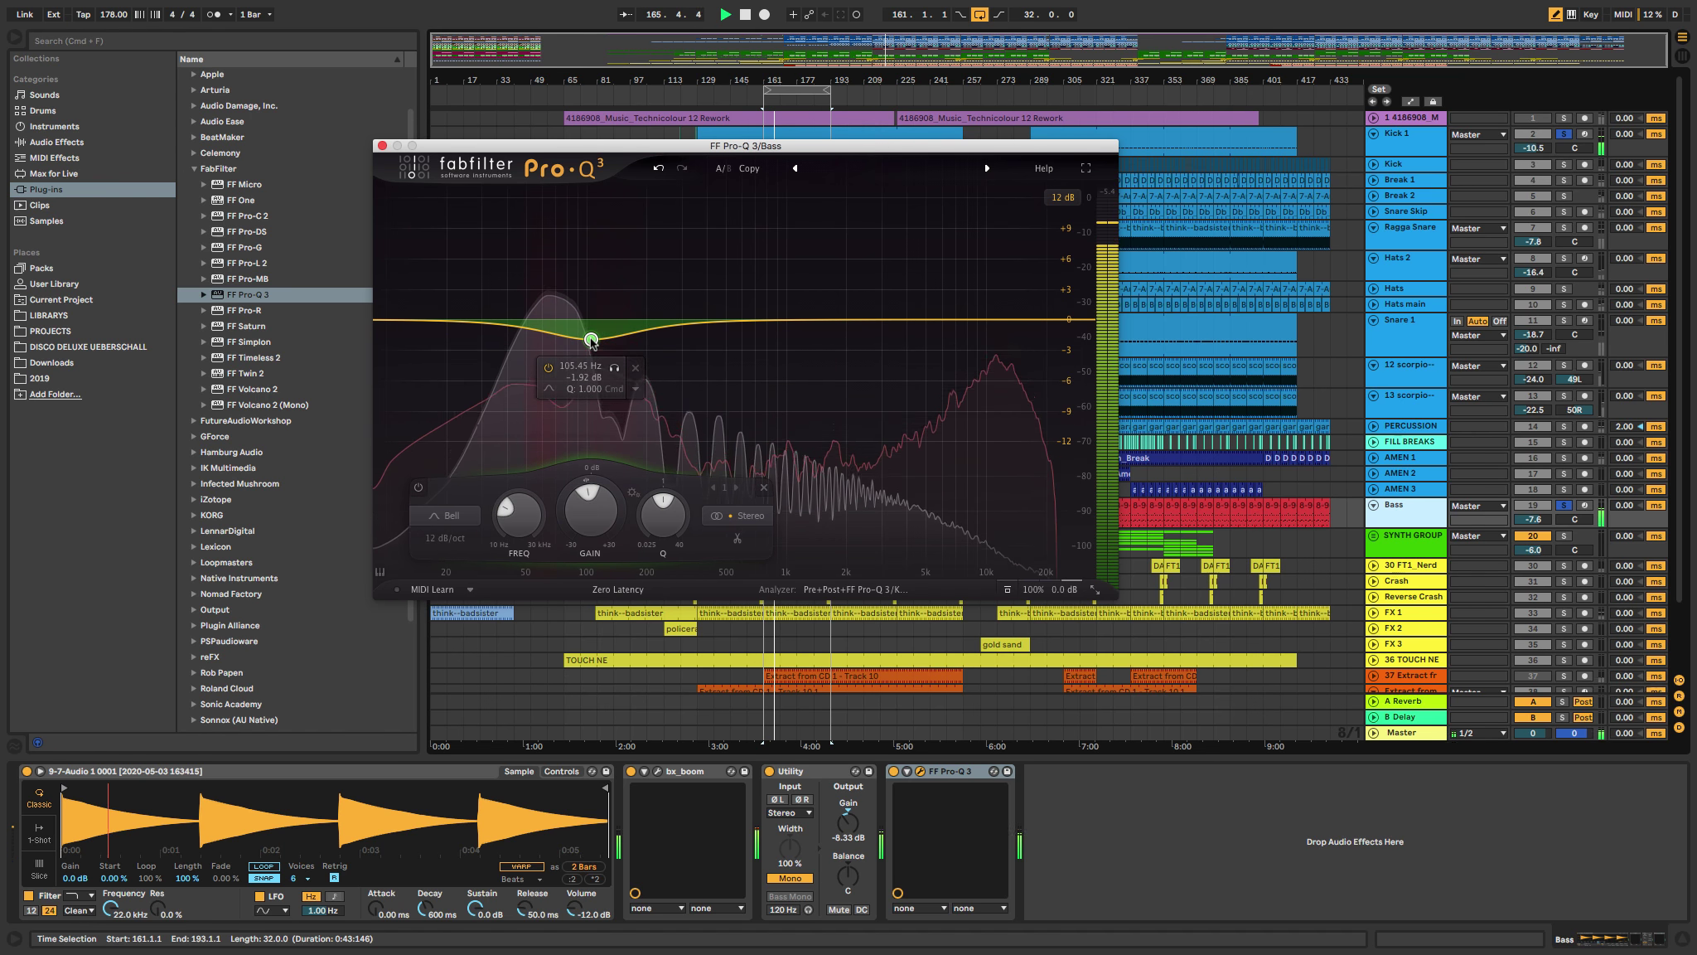
Step: Set the 105 Hz bell's gain to about +0.33 dB and give it a dynamic range of about -3.2 dB
drag(587, 535, 592, 446)
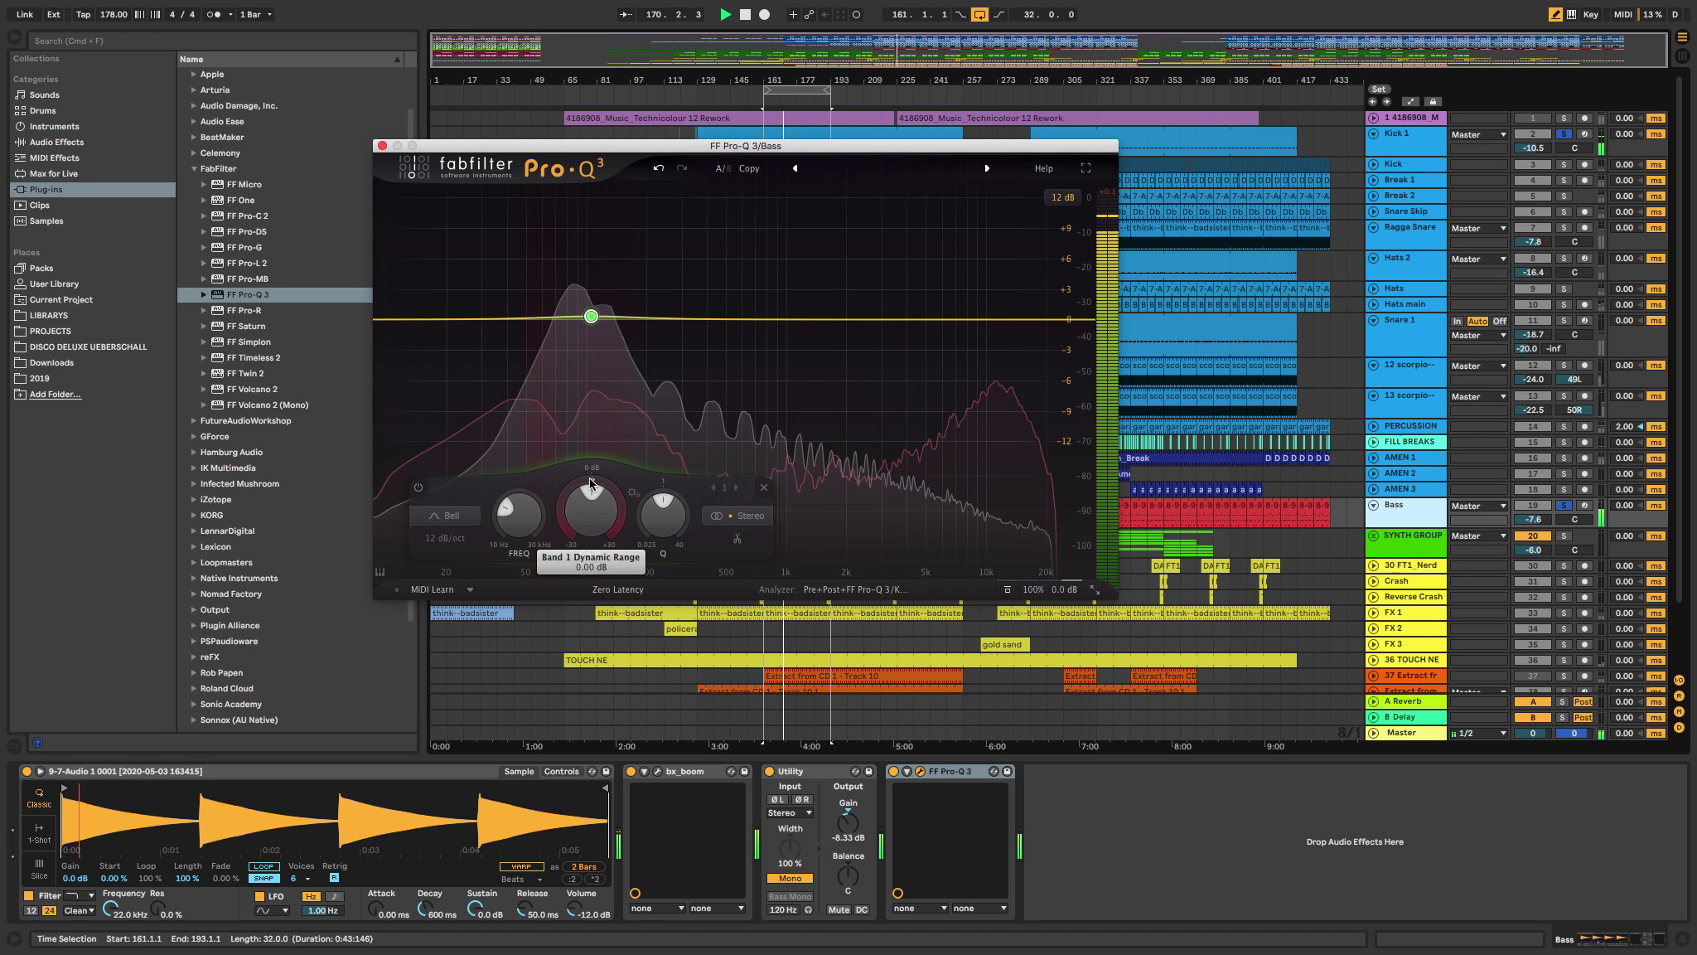
drag(591, 483, 550, 571)
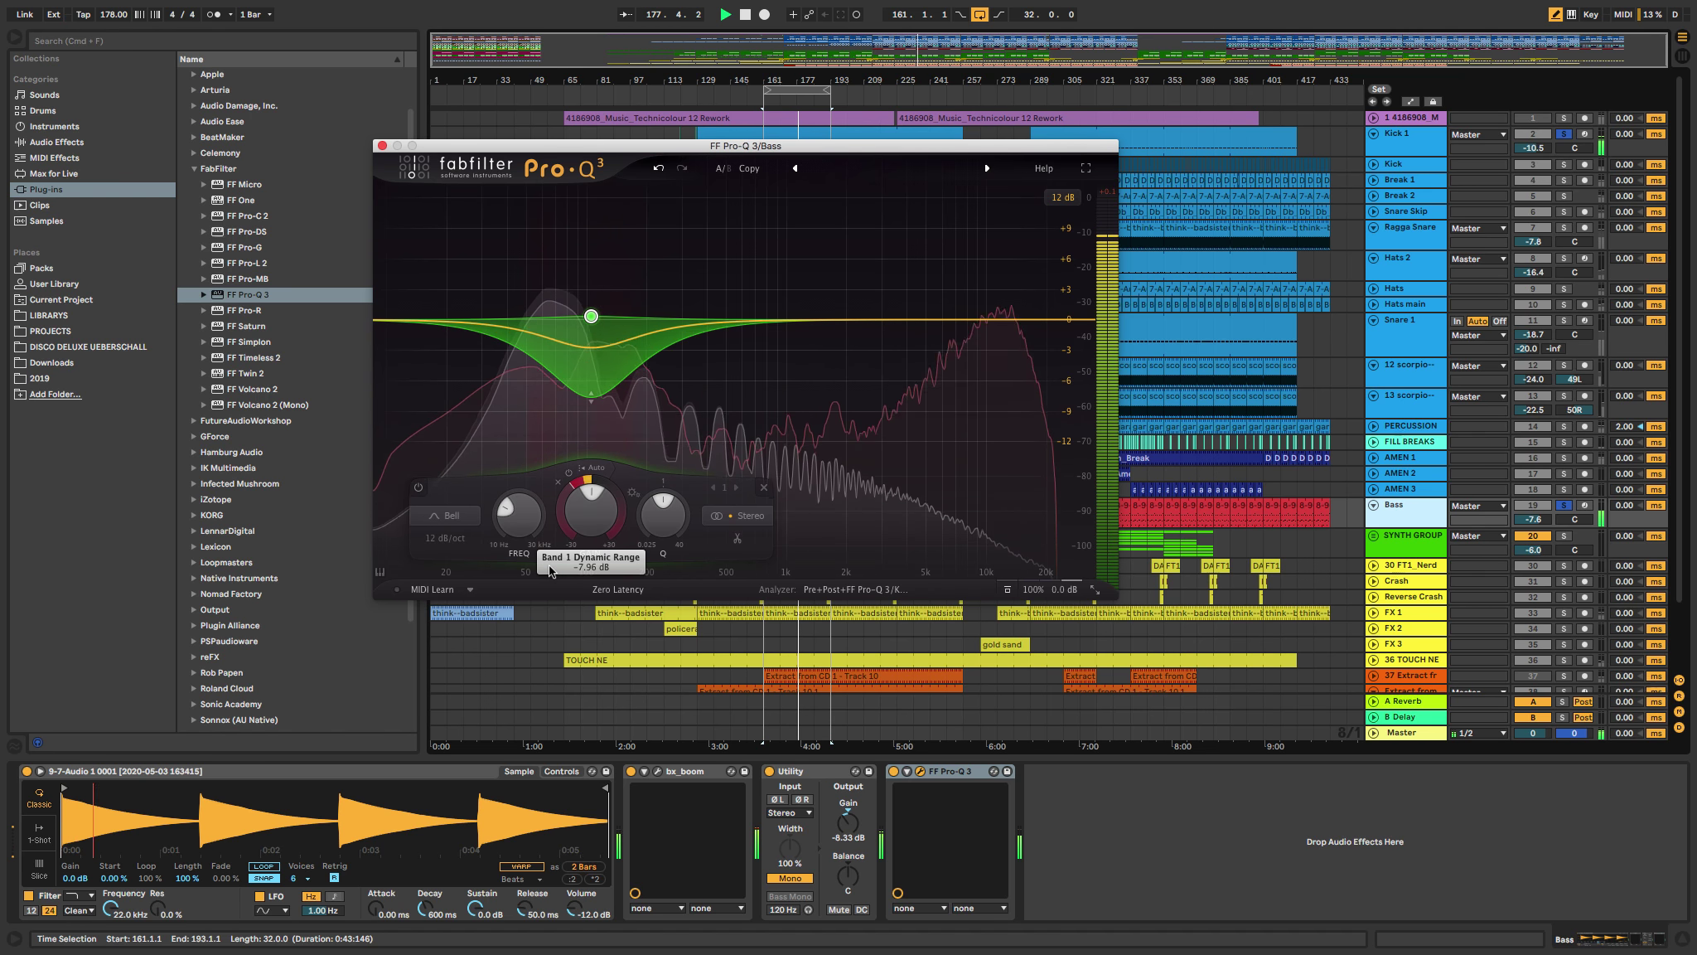
mouse_move(547, 594)
mouse_down()
mouse_move(555, 537)
mouse_move(555, 562)
mouse_up()
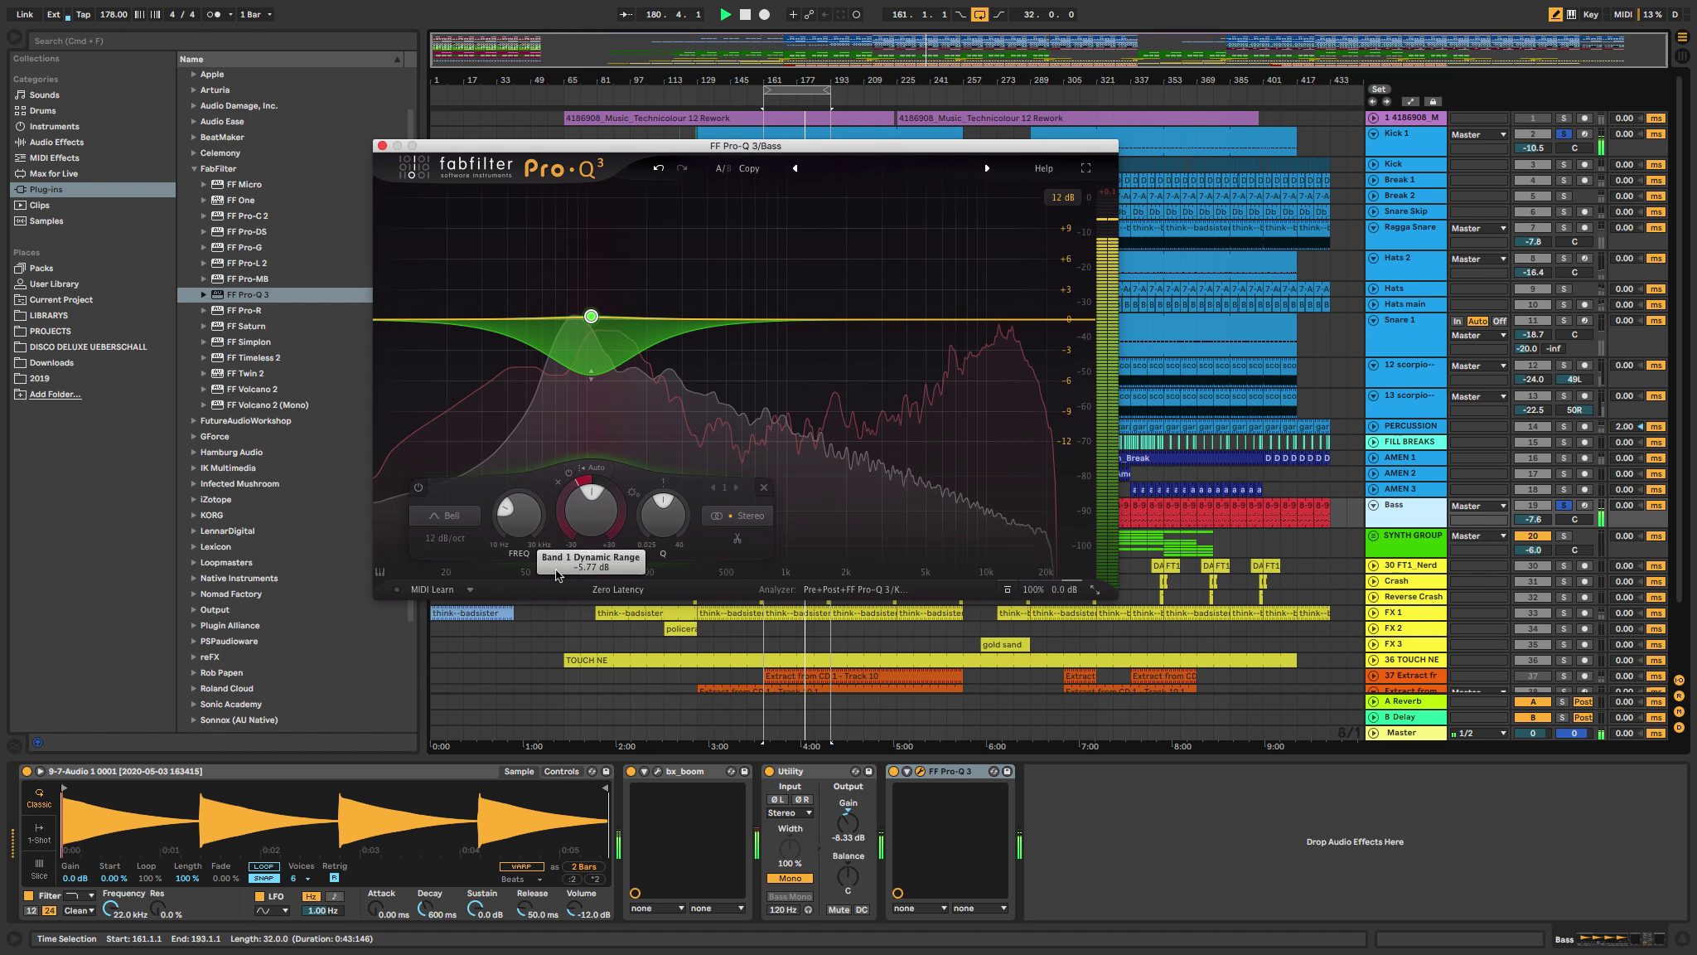
mouse_move(557, 573)
mouse_down()
mouse_move(560, 628)
mouse_move(559, 386)
mouse_move(547, 600)
mouse_up()
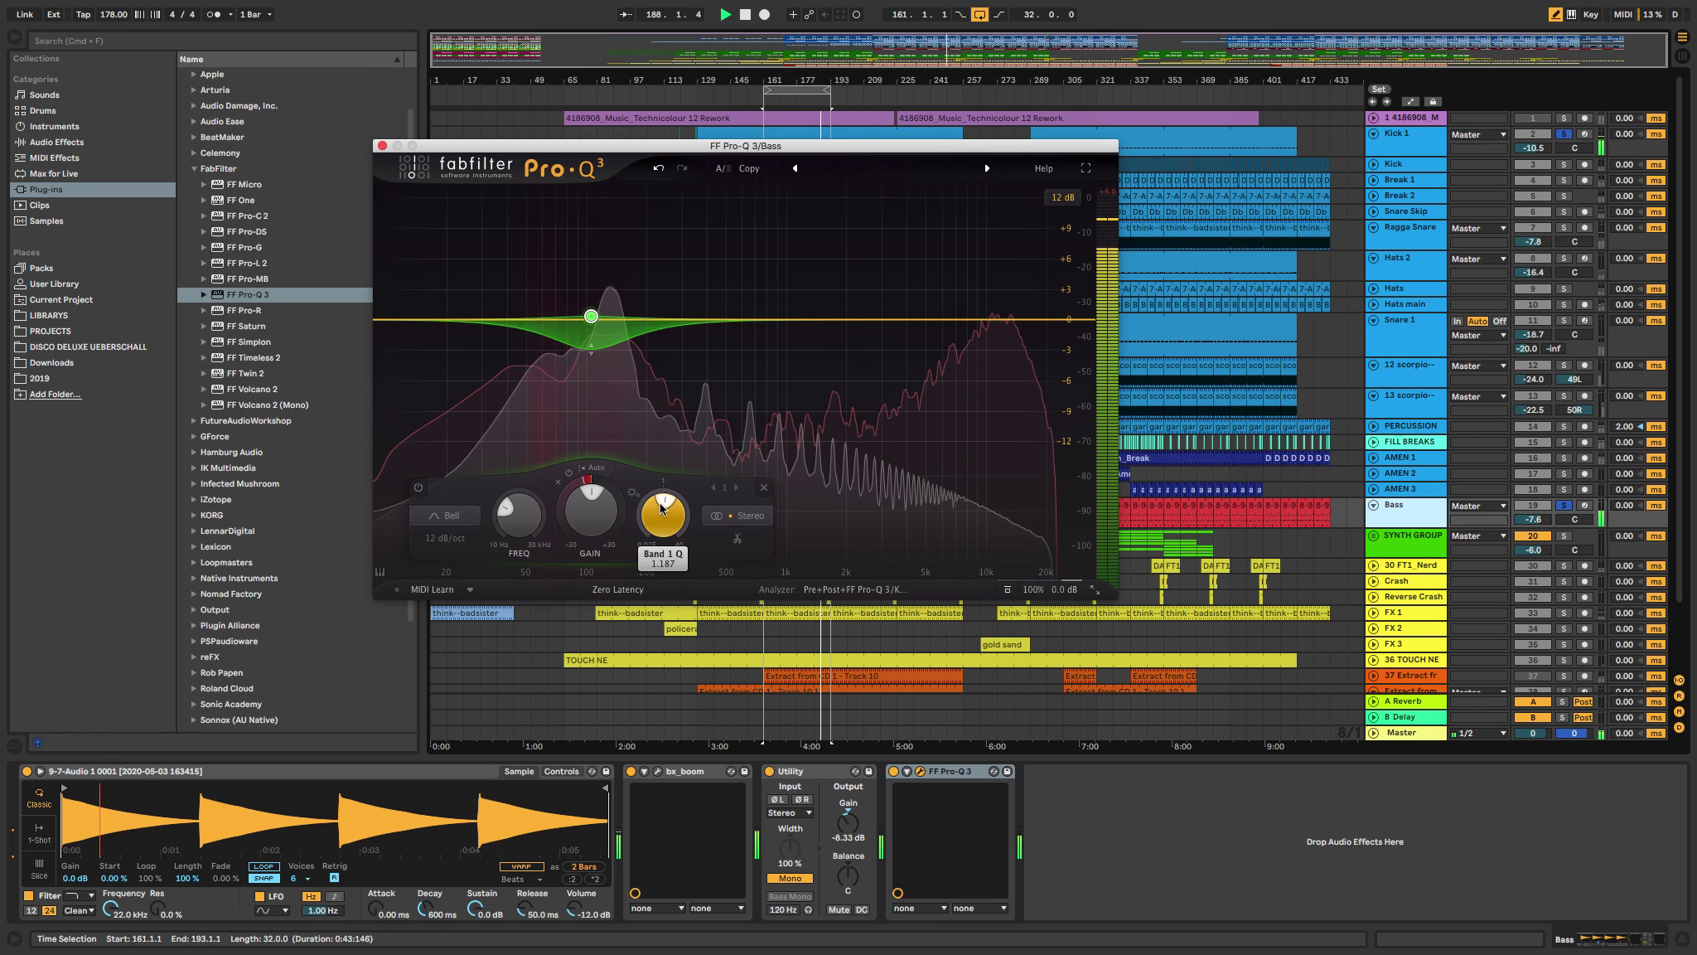
Step: Steepen the 105 Hz bell to 48 dB/oct, deepen its dynamic cut and move it to about 84 Hz
click(446, 538)
click(459, 605)
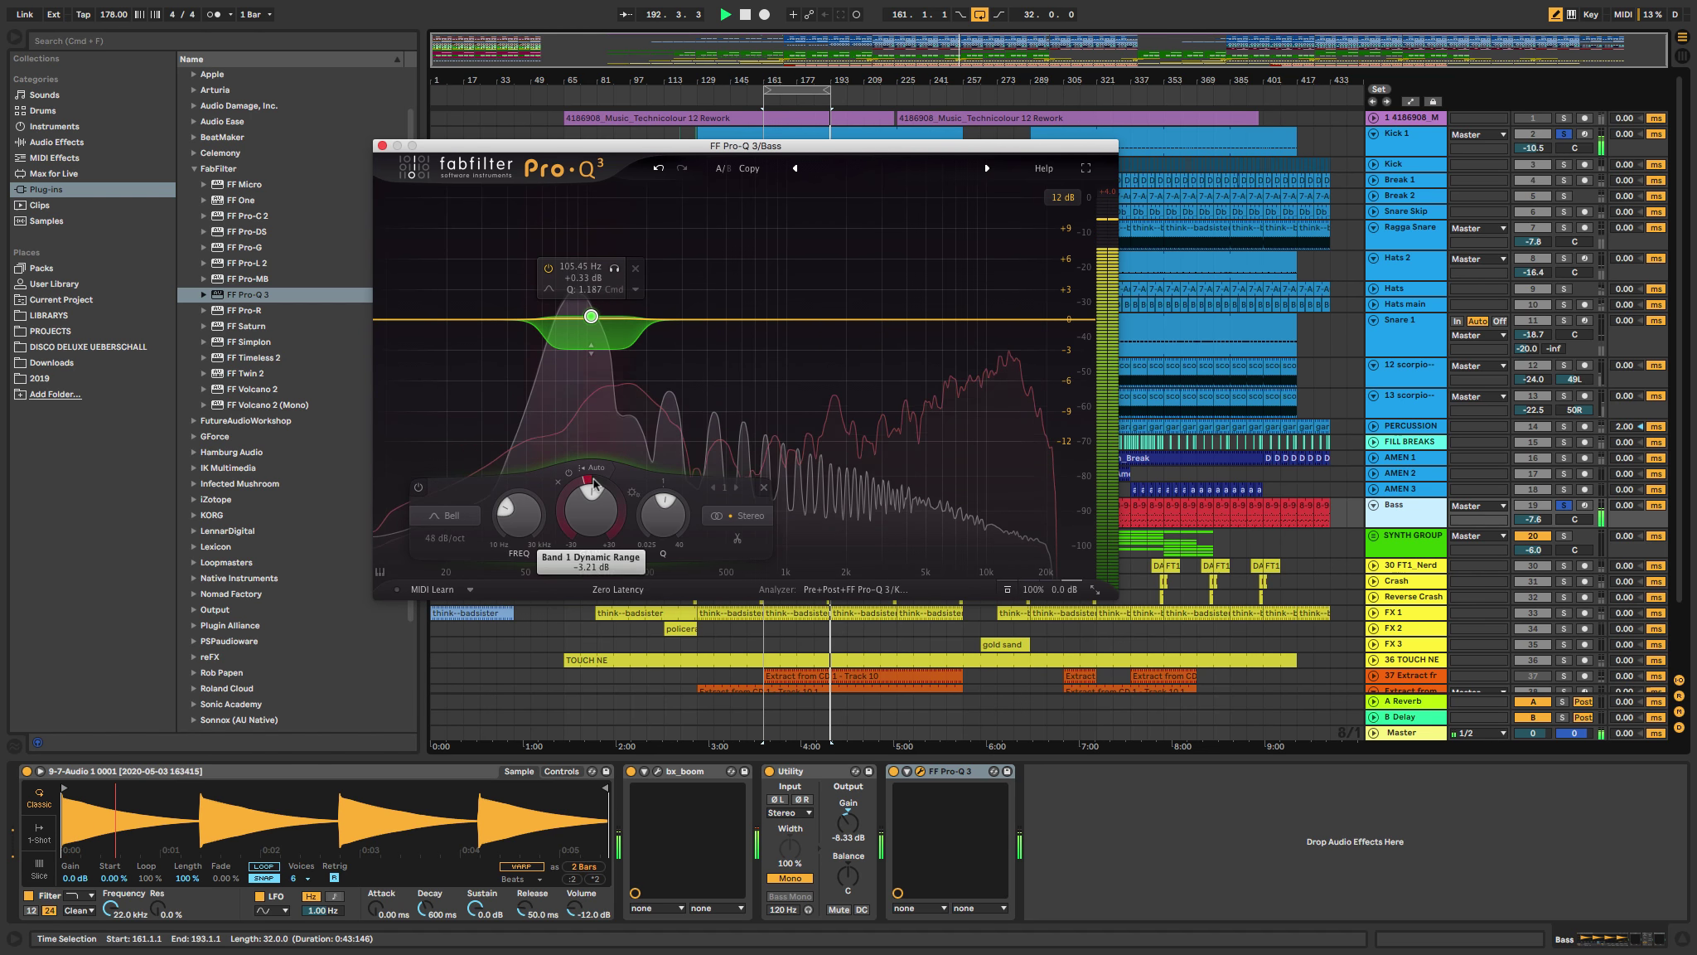
drag(653, 528, 652, 531)
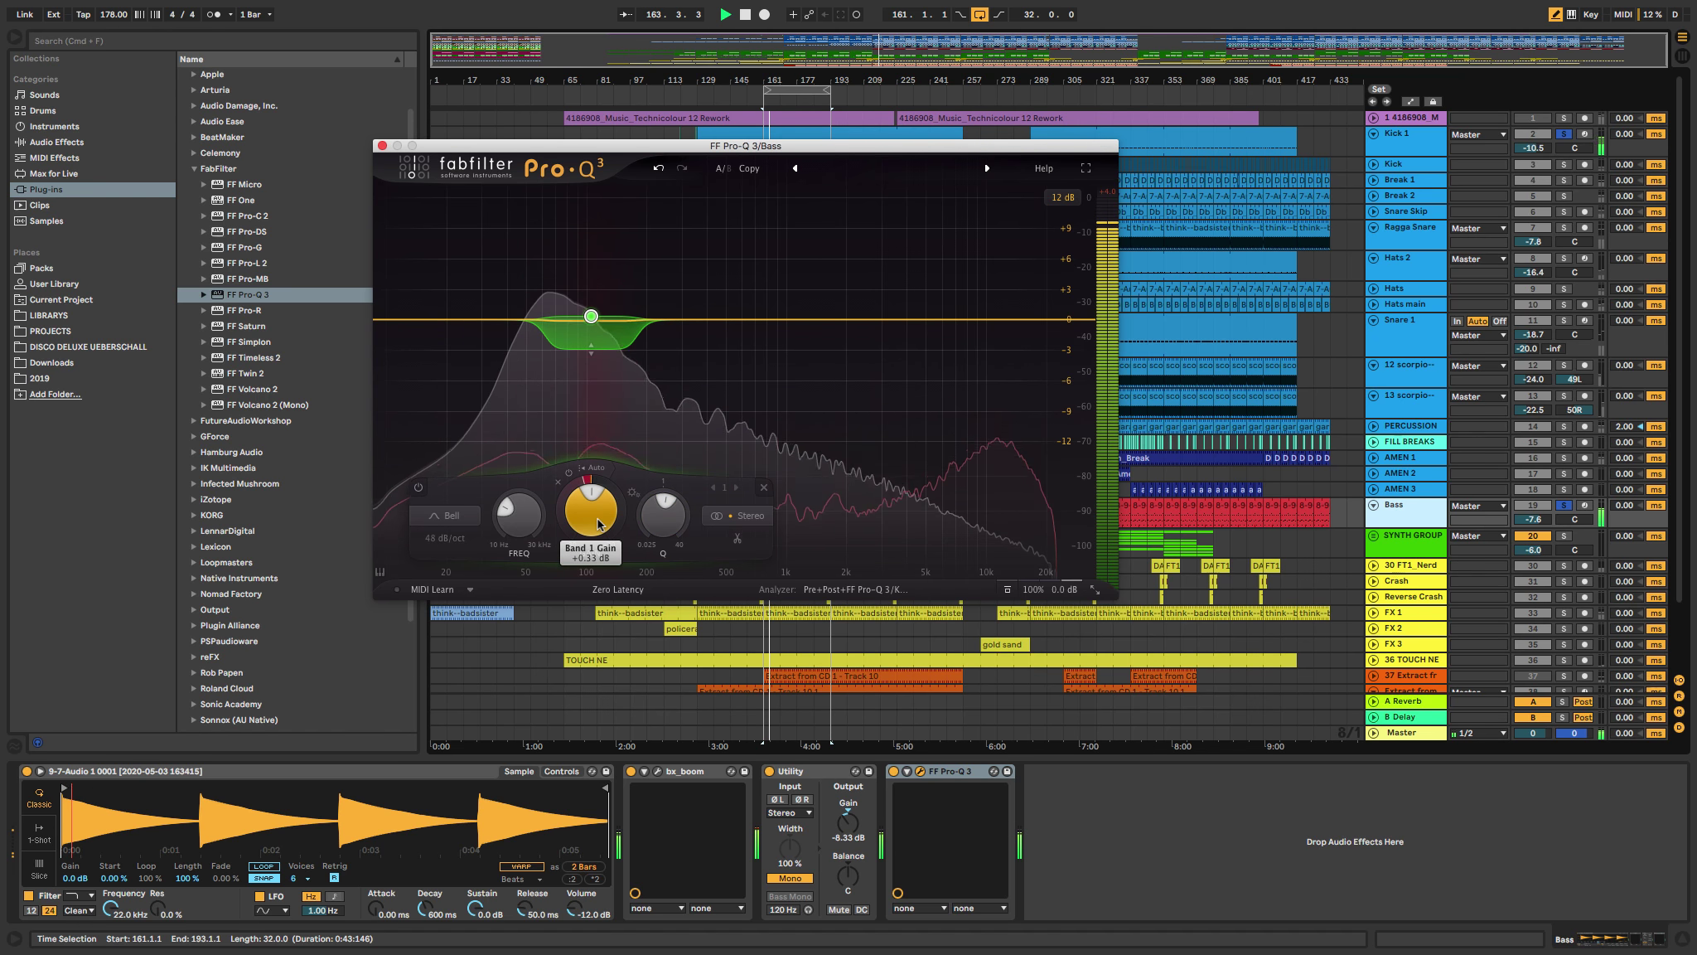
drag(581, 472, 529, 535)
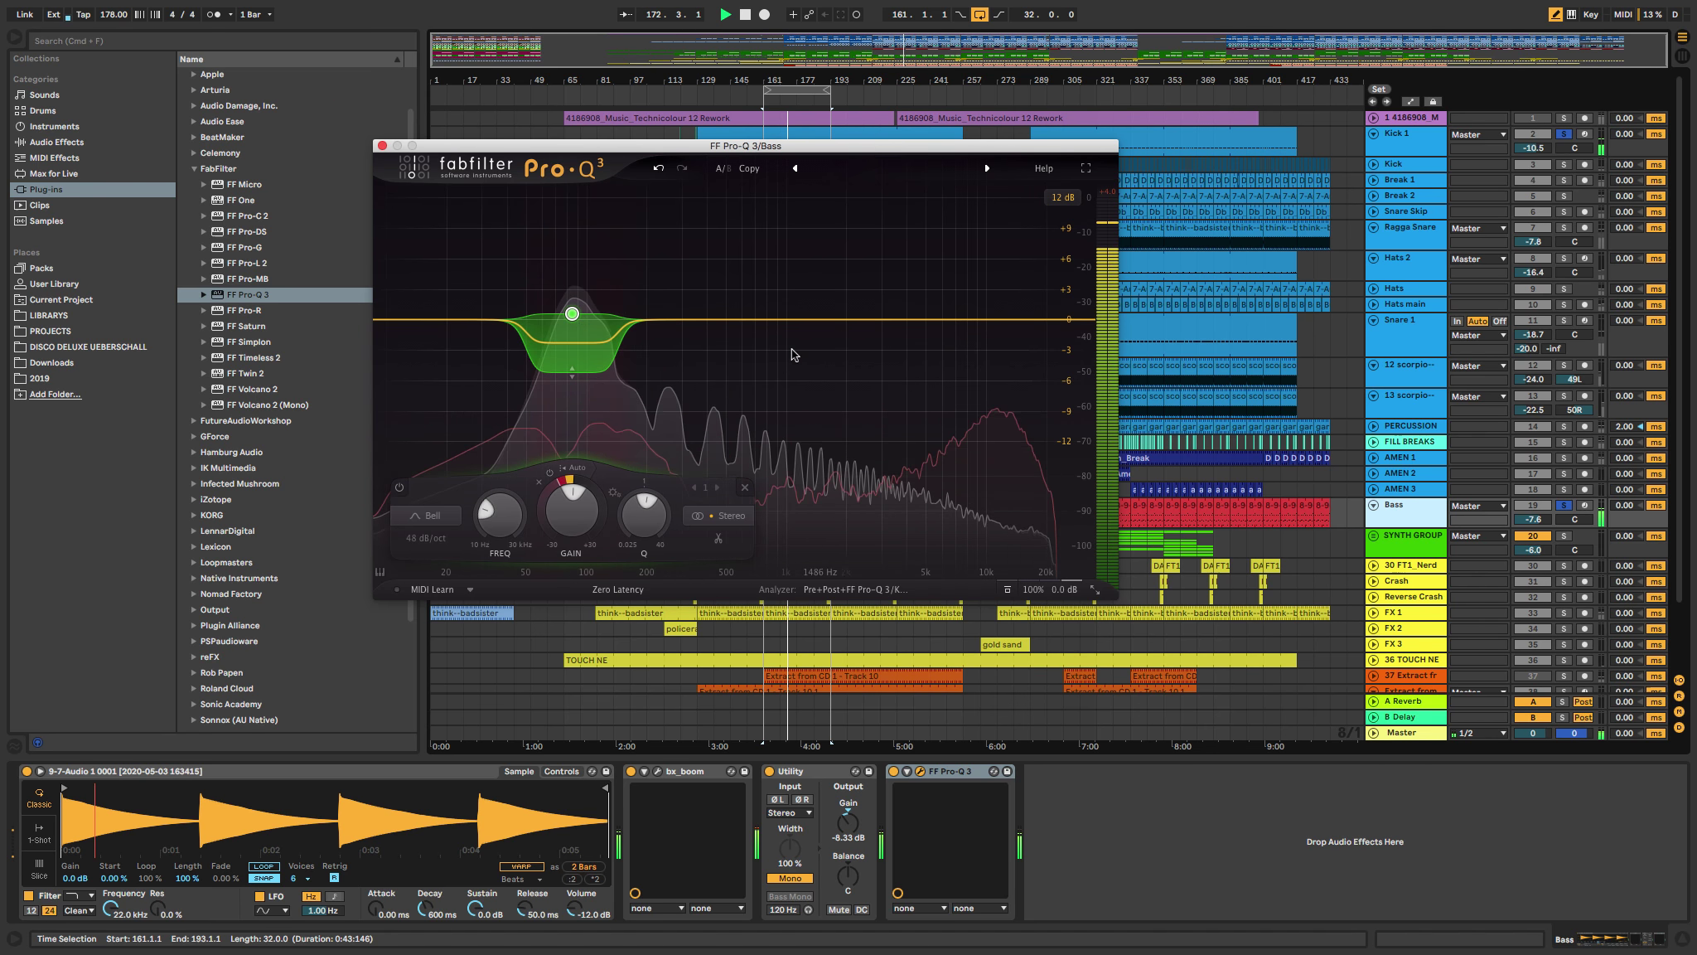
Step: Add a high cut band to the Bass equalizer at about 1277 Hz
double_click(1078, 320)
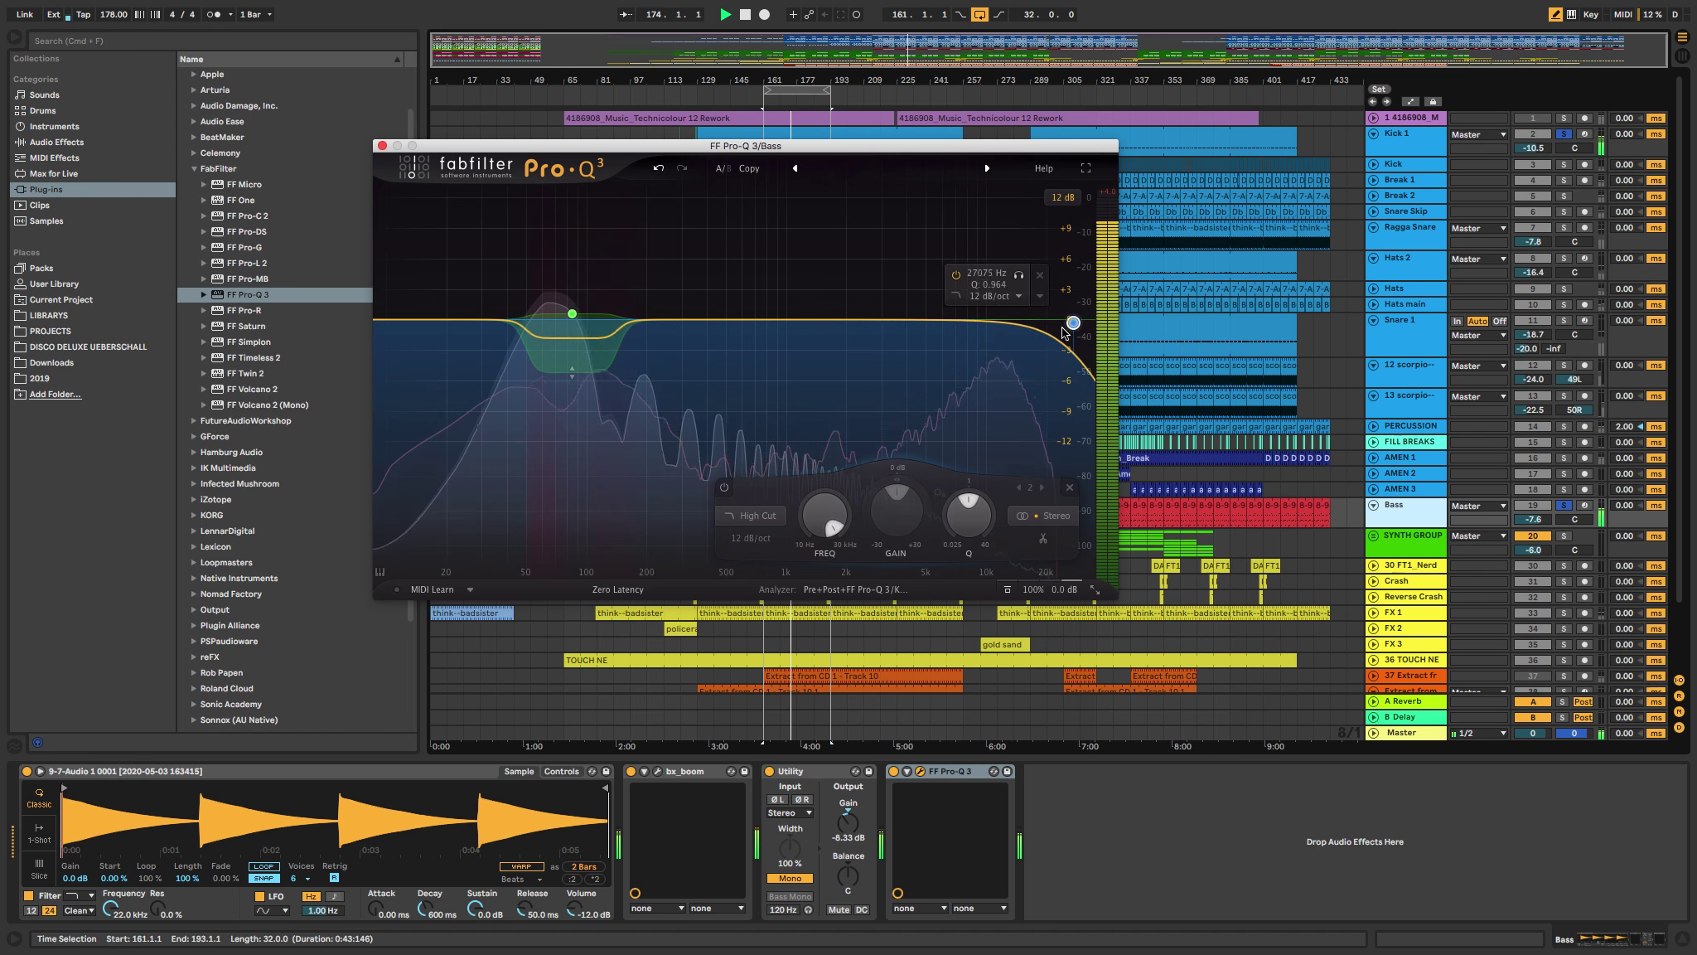
drag(1078, 320, 807, 338)
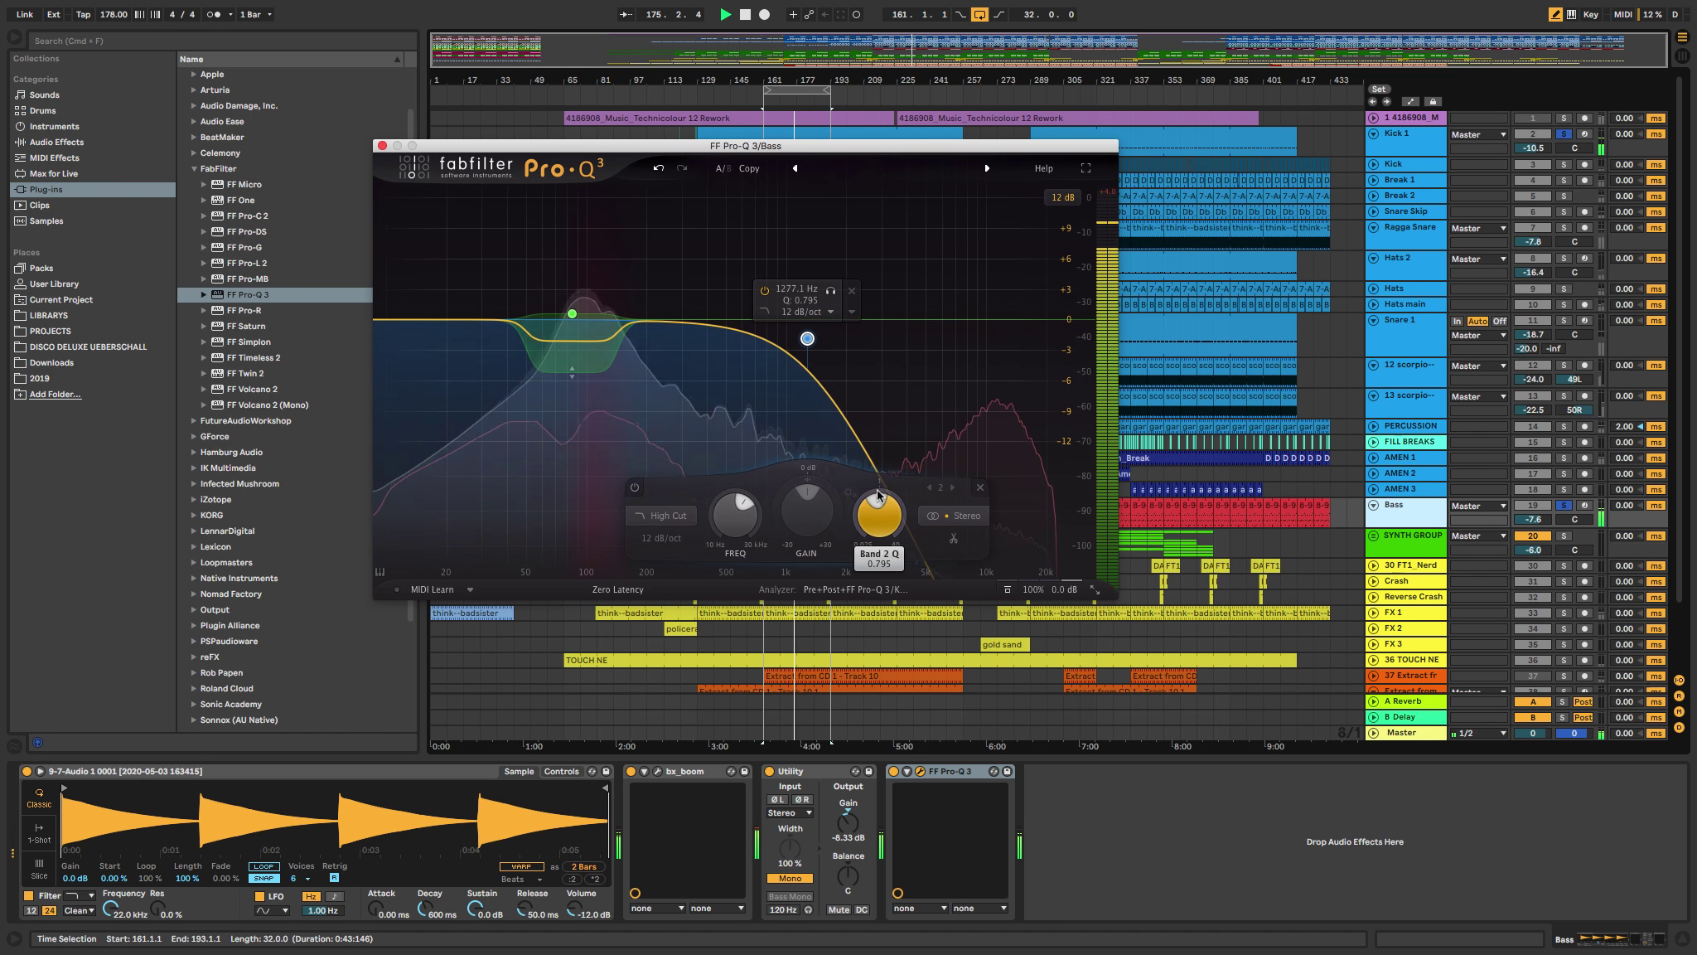
Step: Try slopes of 30 and 96 dB/oct on the high cut, and return it to 12 dB/oct
click(670, 542)
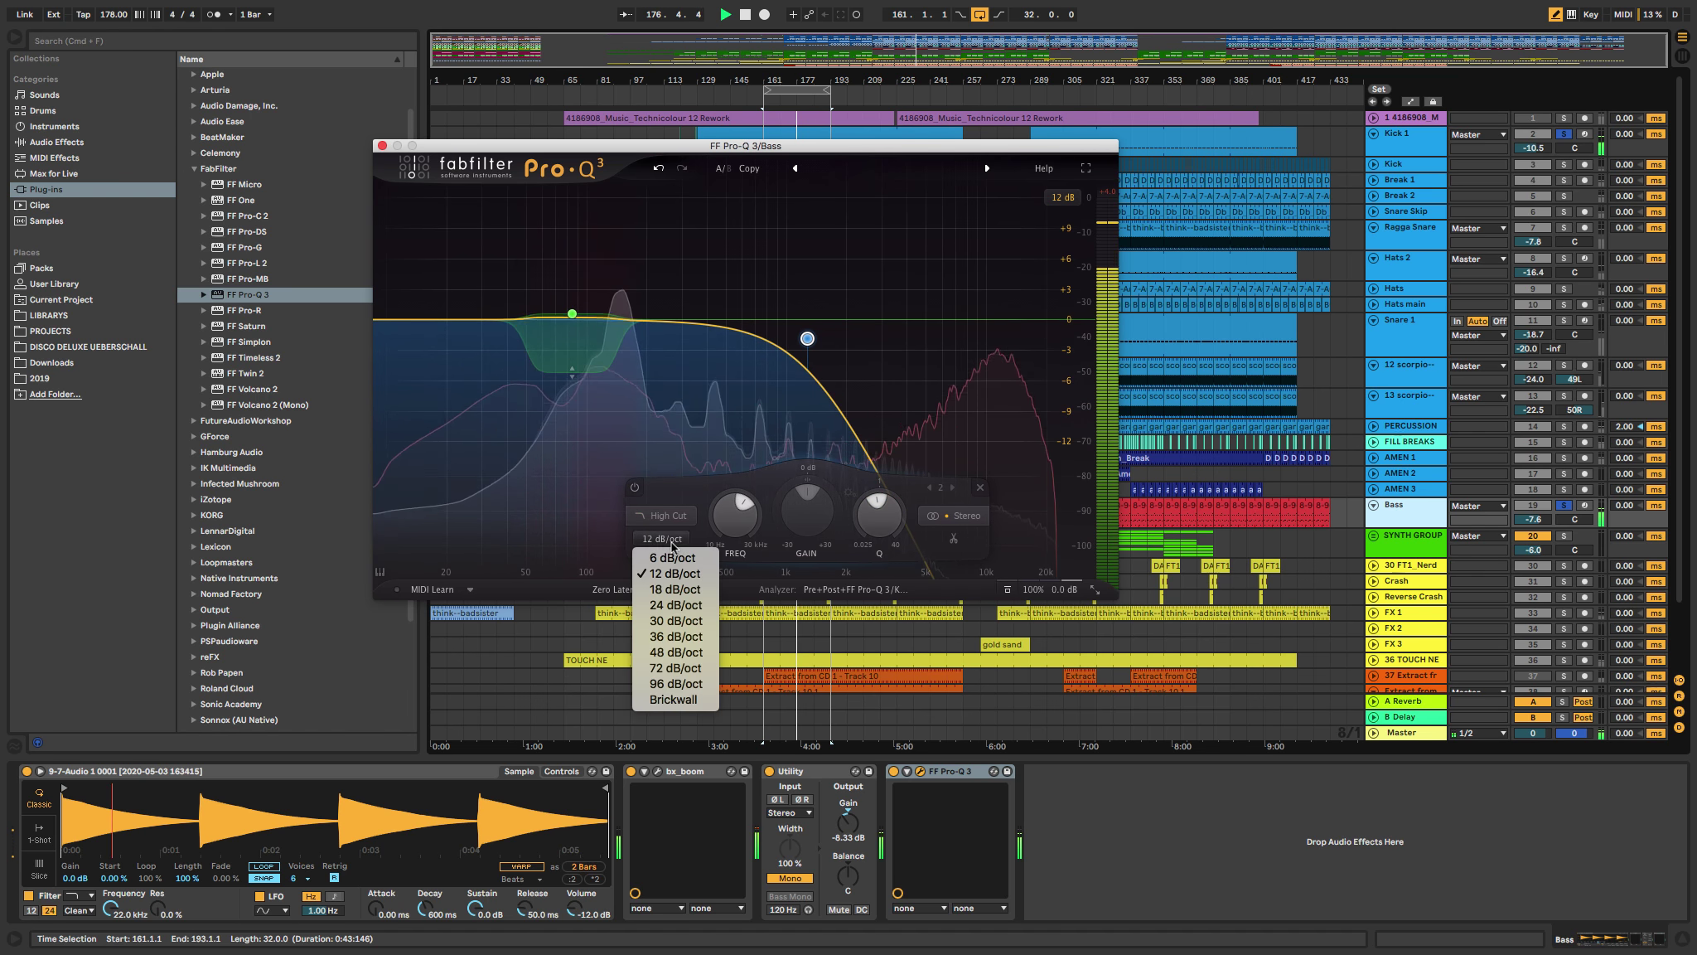
click(661, 621)
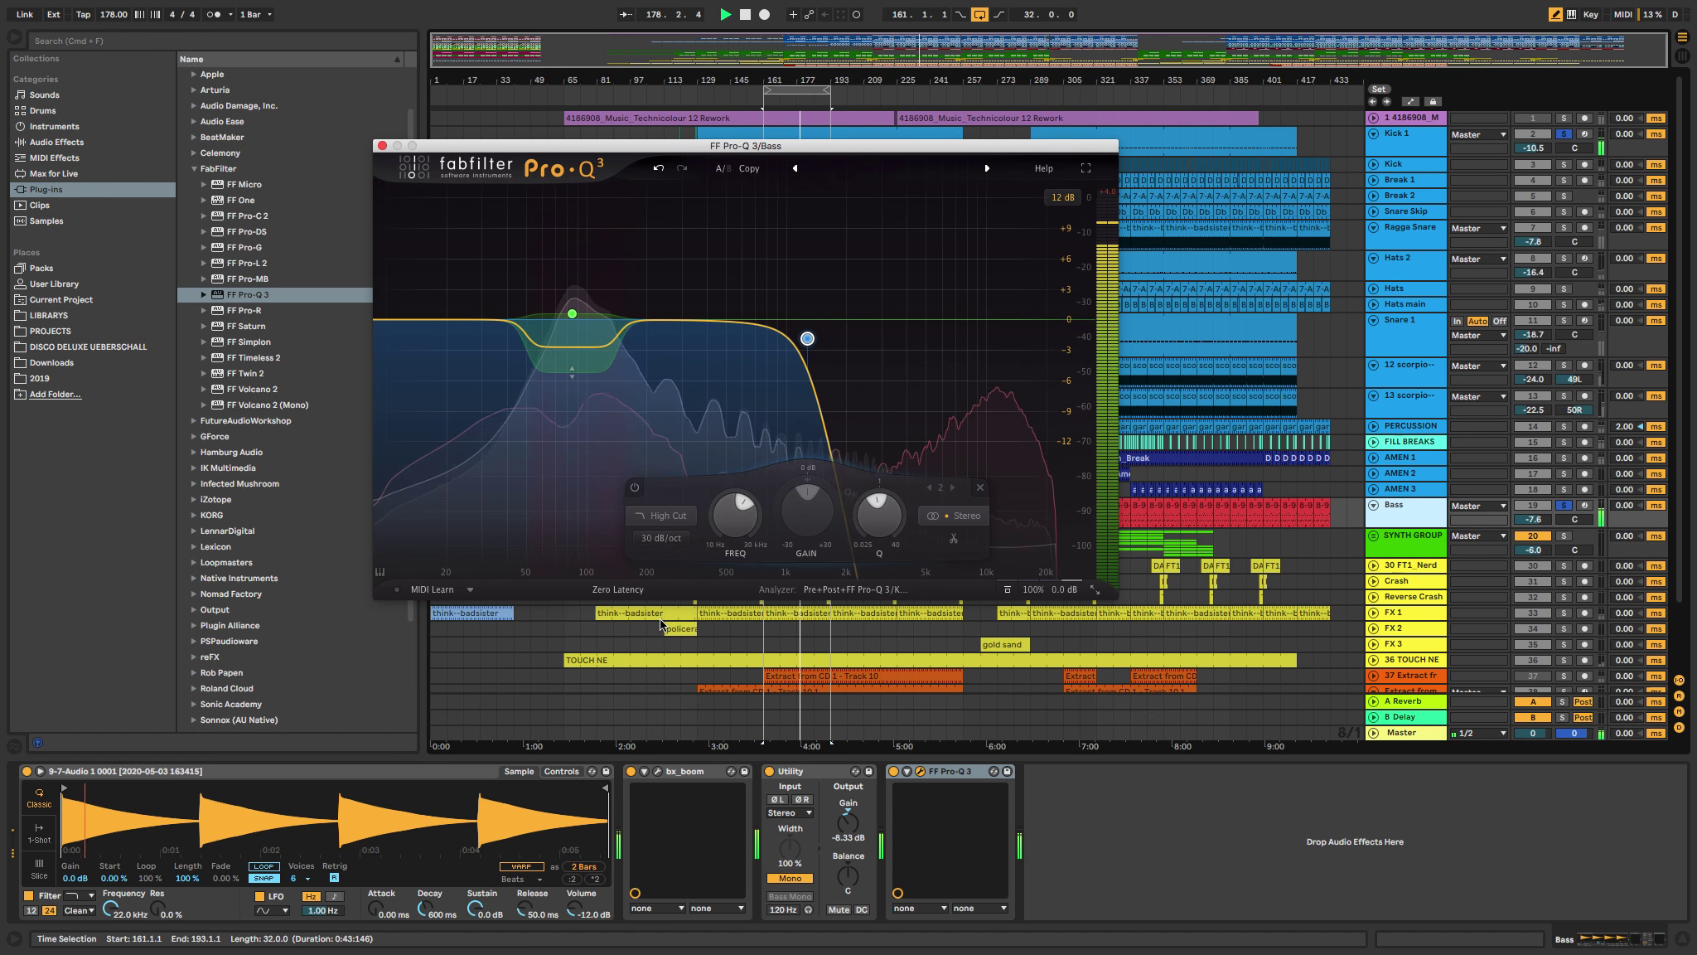
click(682, 540)
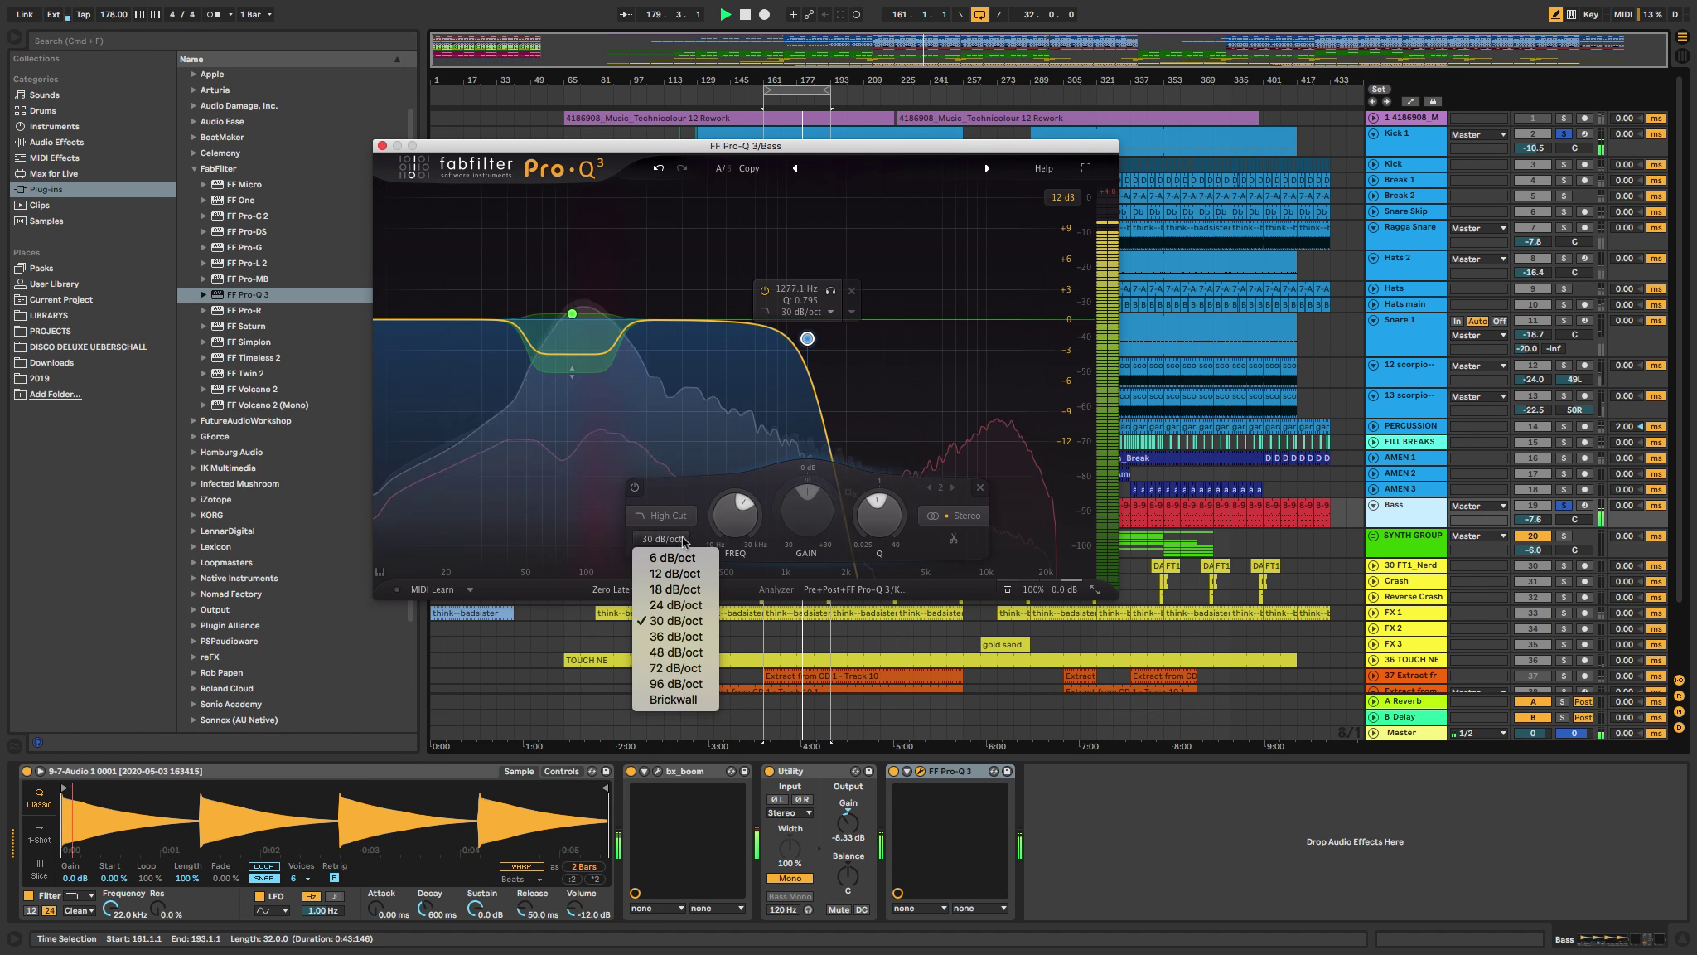
click(676, 684)
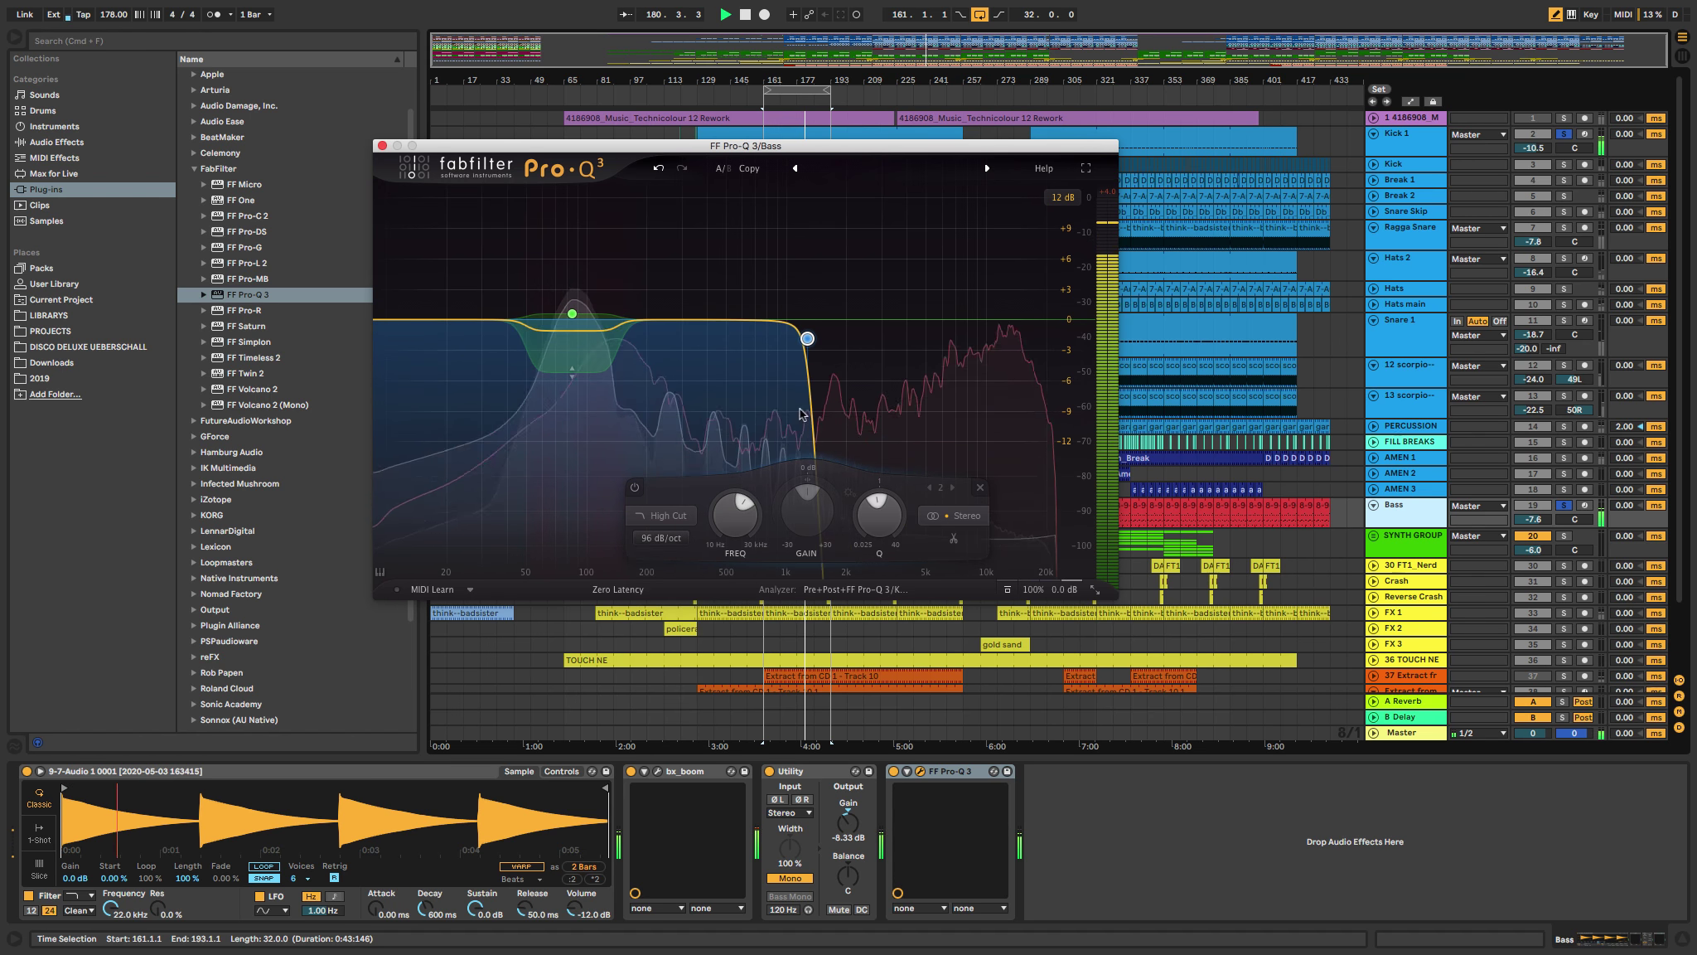
click(662, 537)
click(672, 574)
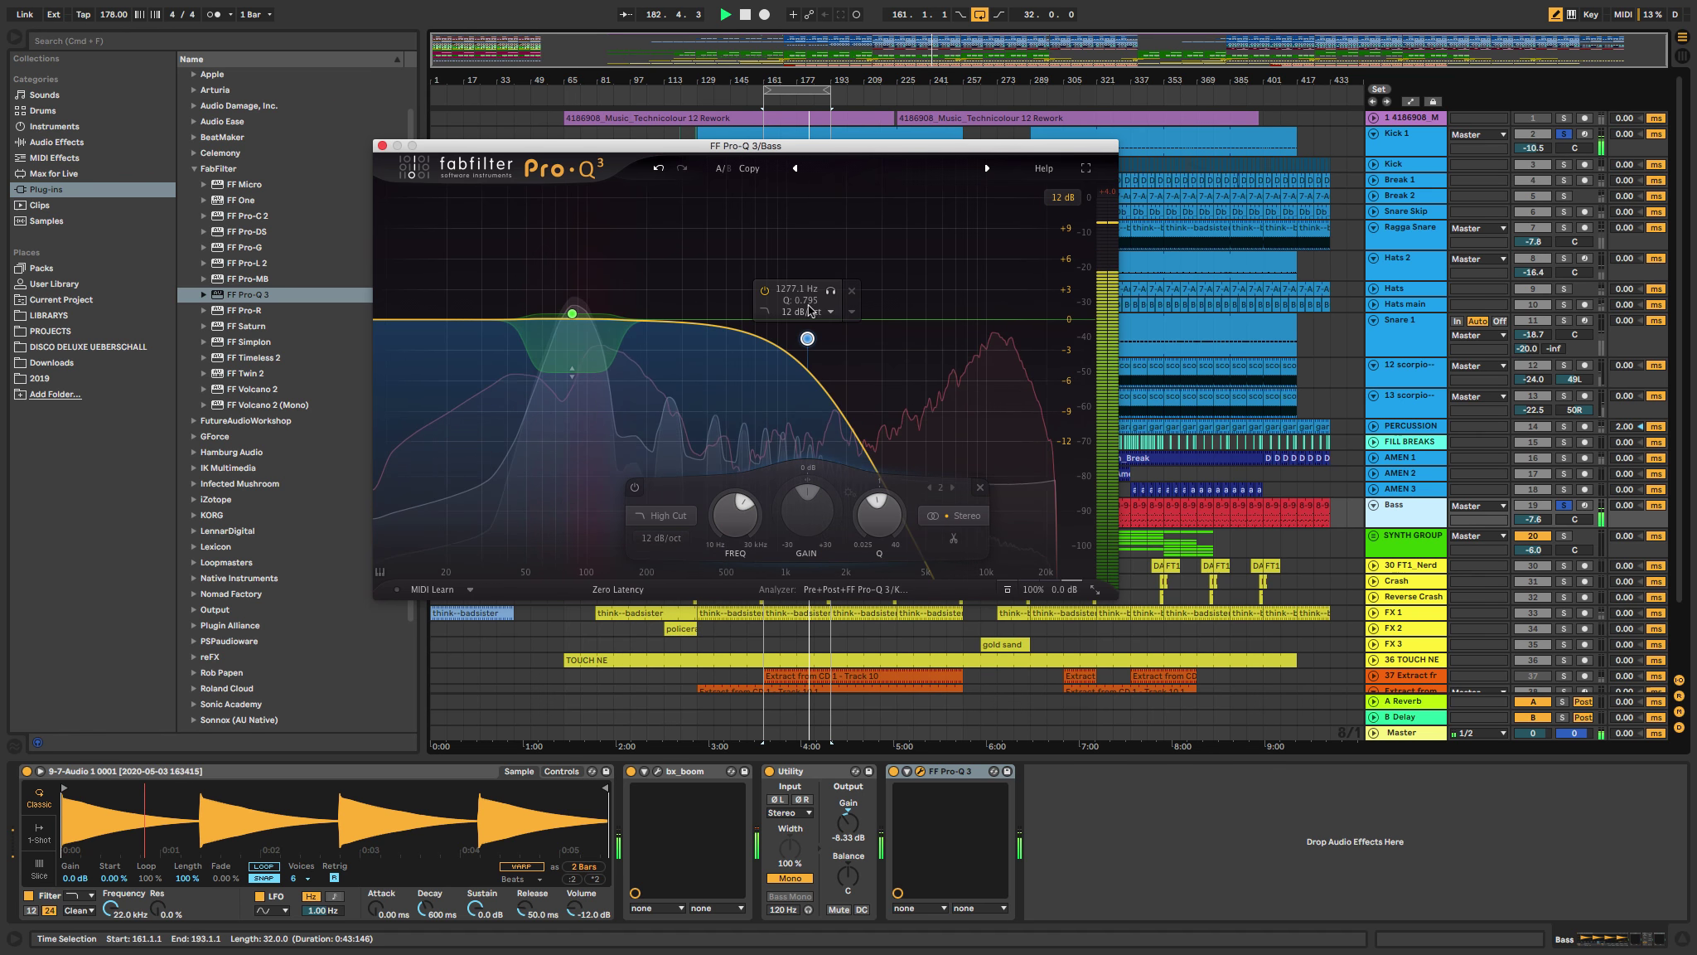
Step: Lower the high cut's frequency and add a narrow bell below it, moving it from a boost near 272 Hz to a cut of about -8.9 dB
drag(807, 338, 674, 223)
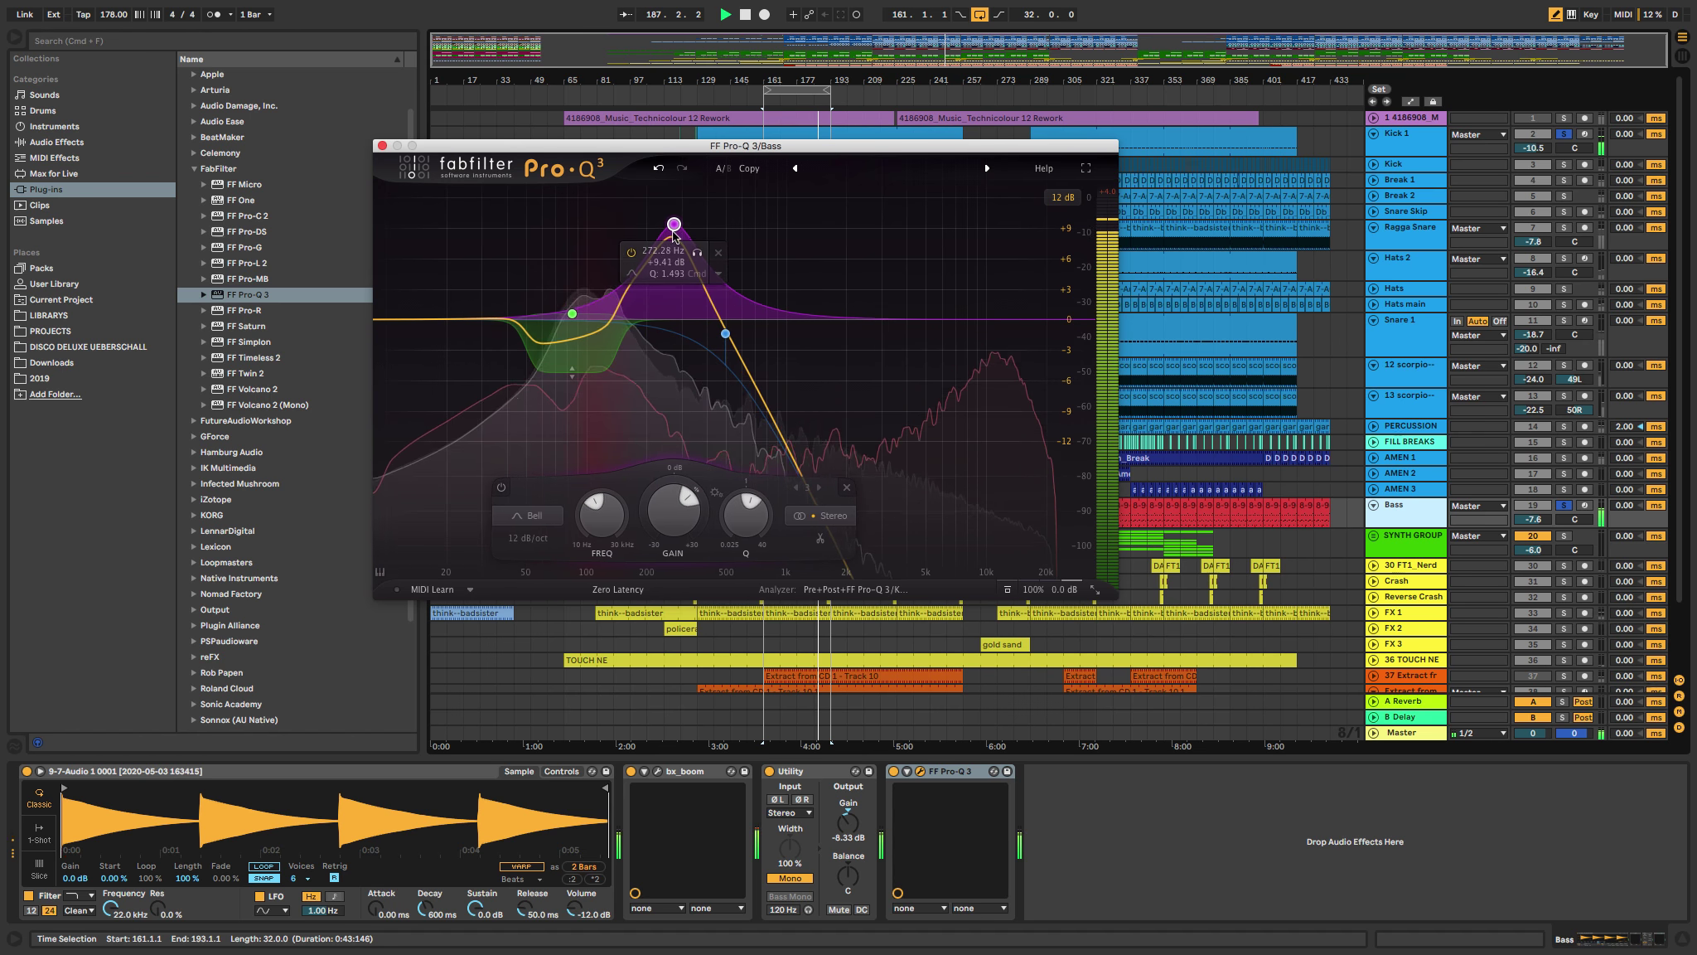
scroll(674, 229, up, 15)
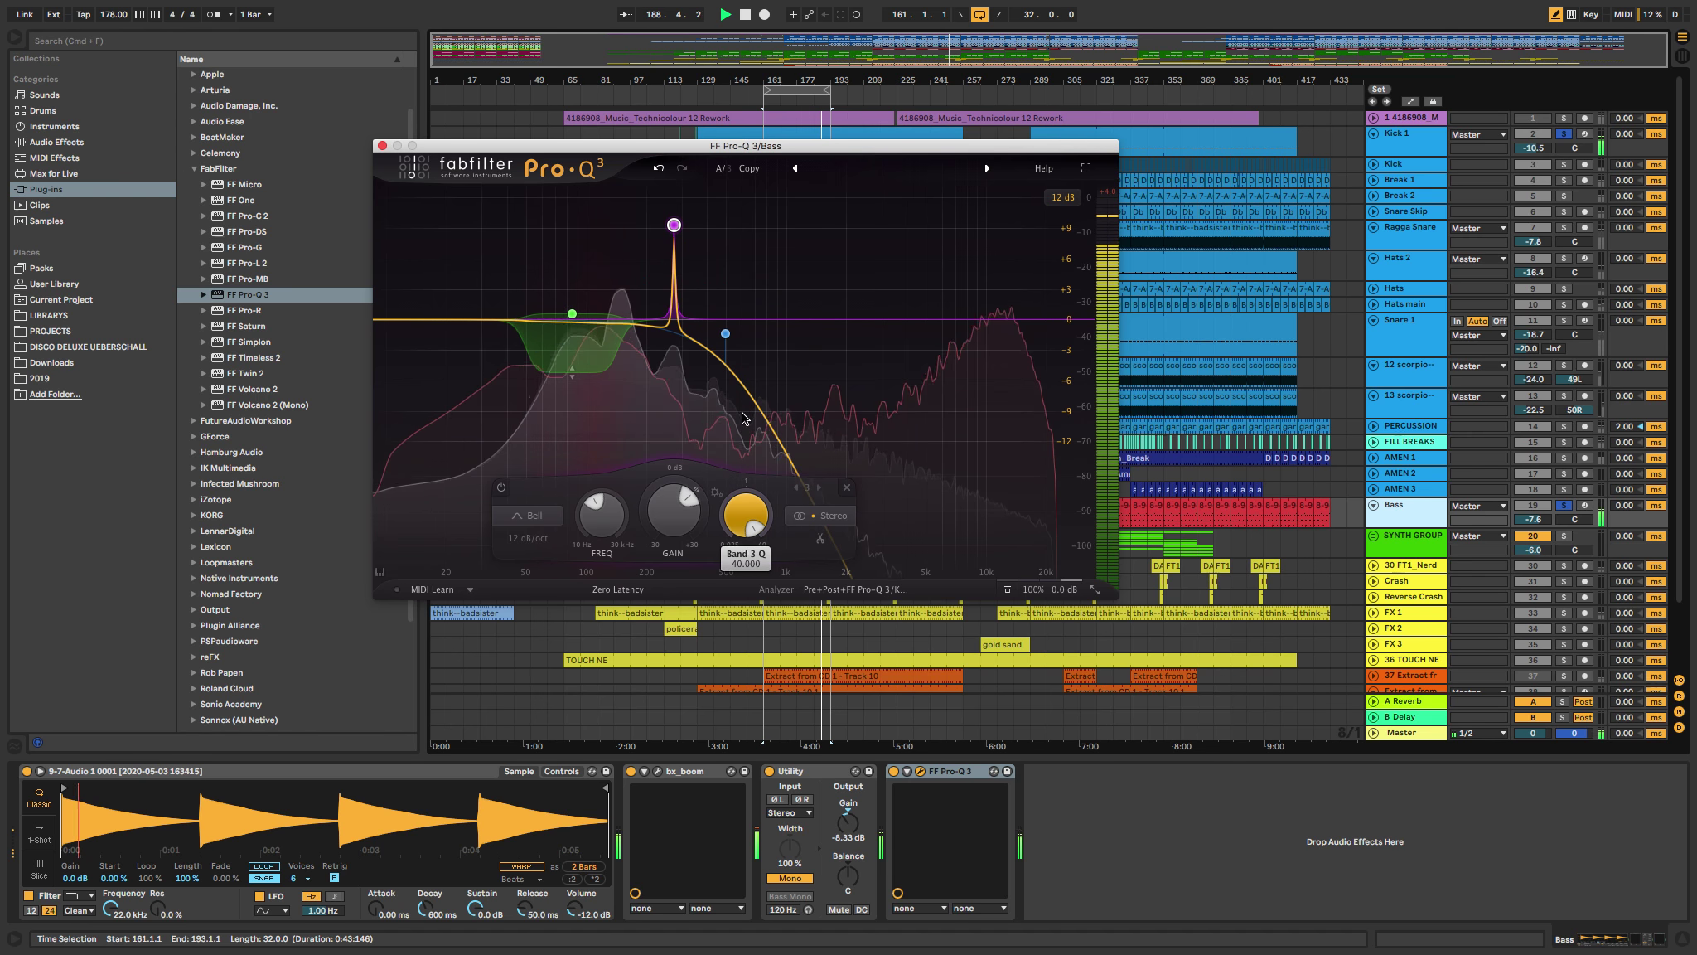
drag(742, 413, 741, 347)
drag(676, 224, 643, 412)
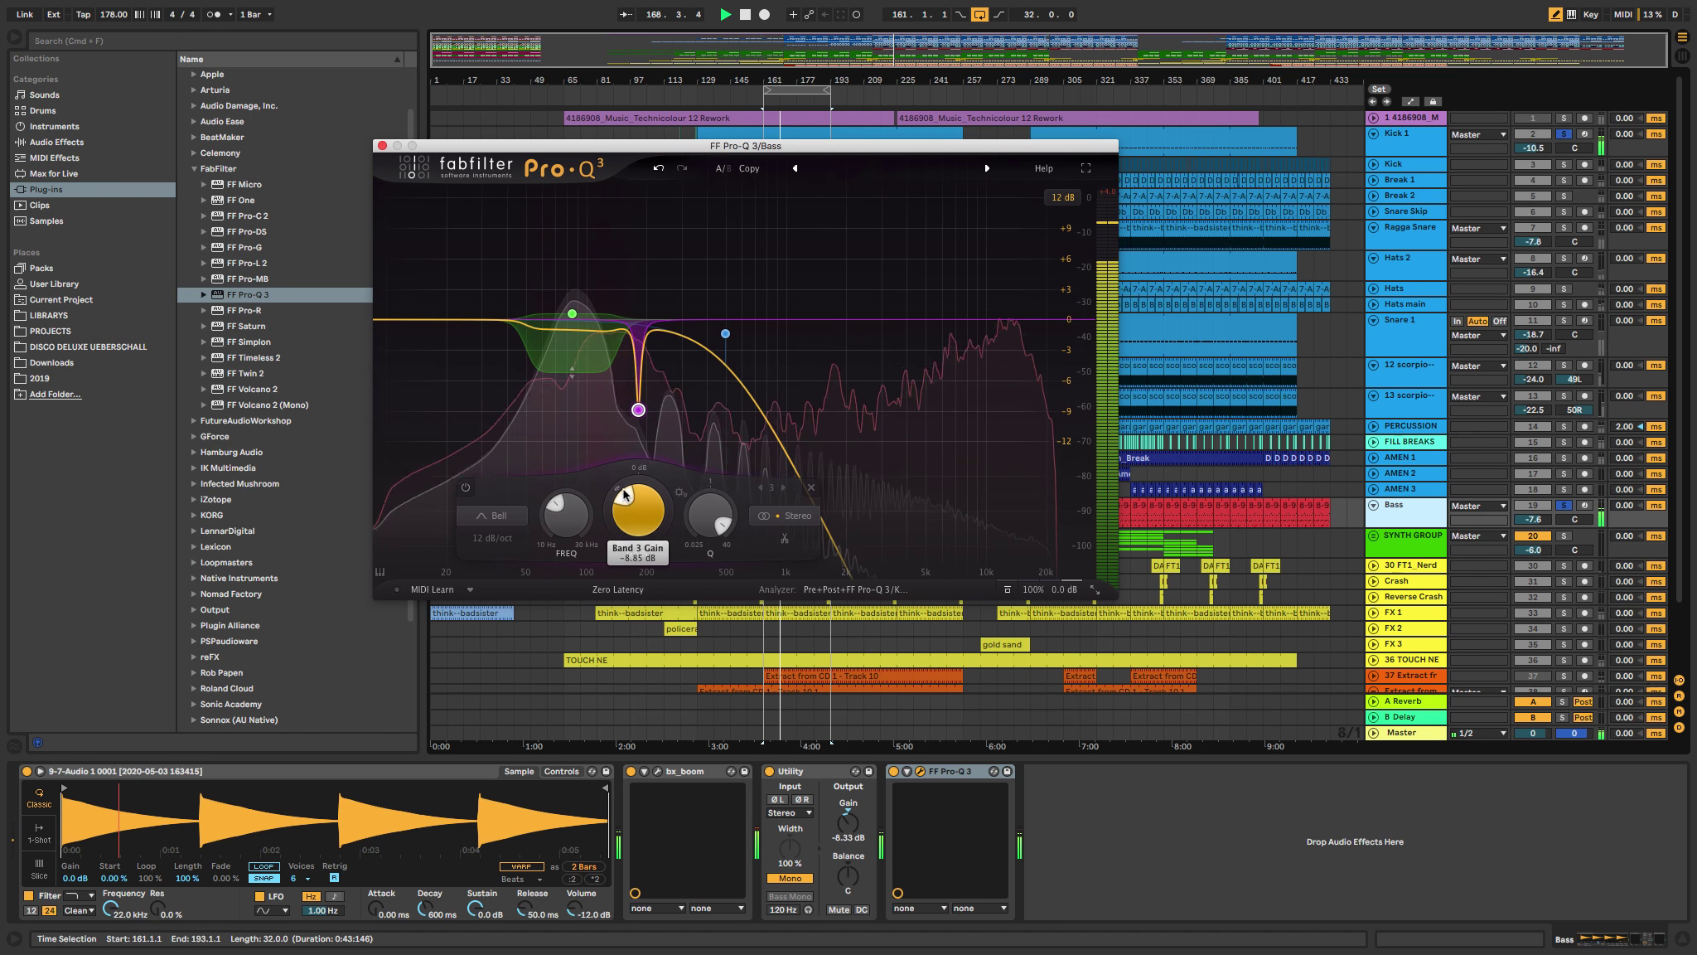
Step: Give the narrow bell a negative dynamic range, with a gain of about -4.2 dB and a Q of about 11.7
drag(617, 539, 636, 569)
drag(640, 509, 639, 494)
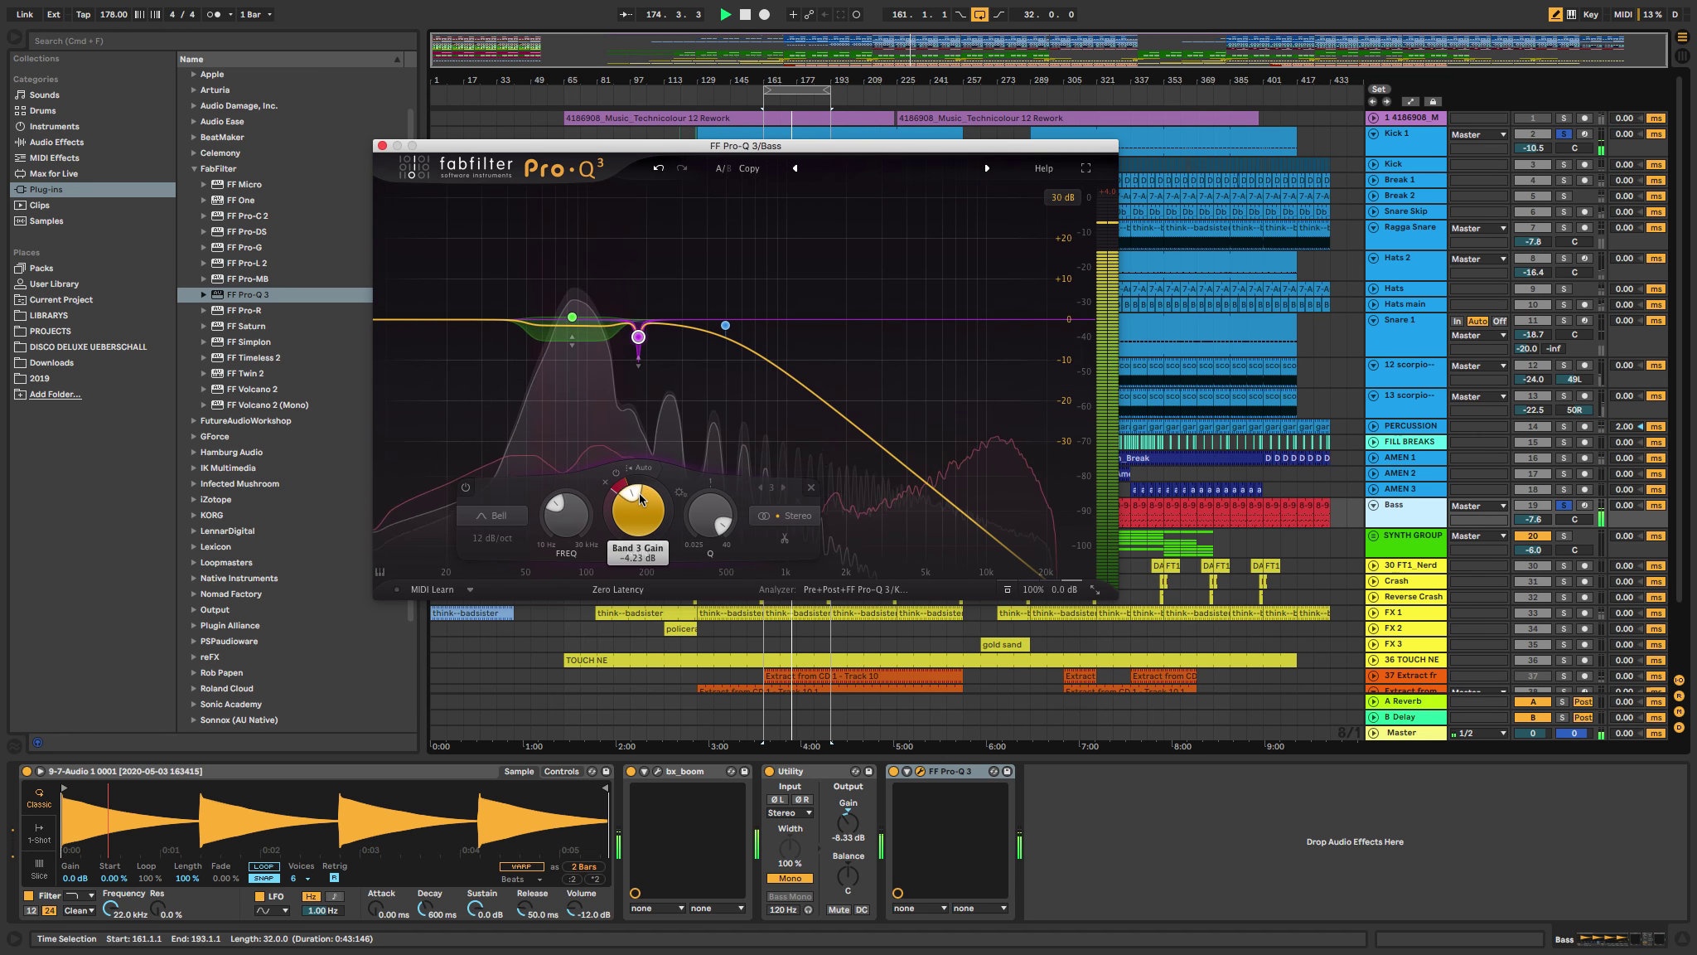
mouse_move(700, 524)
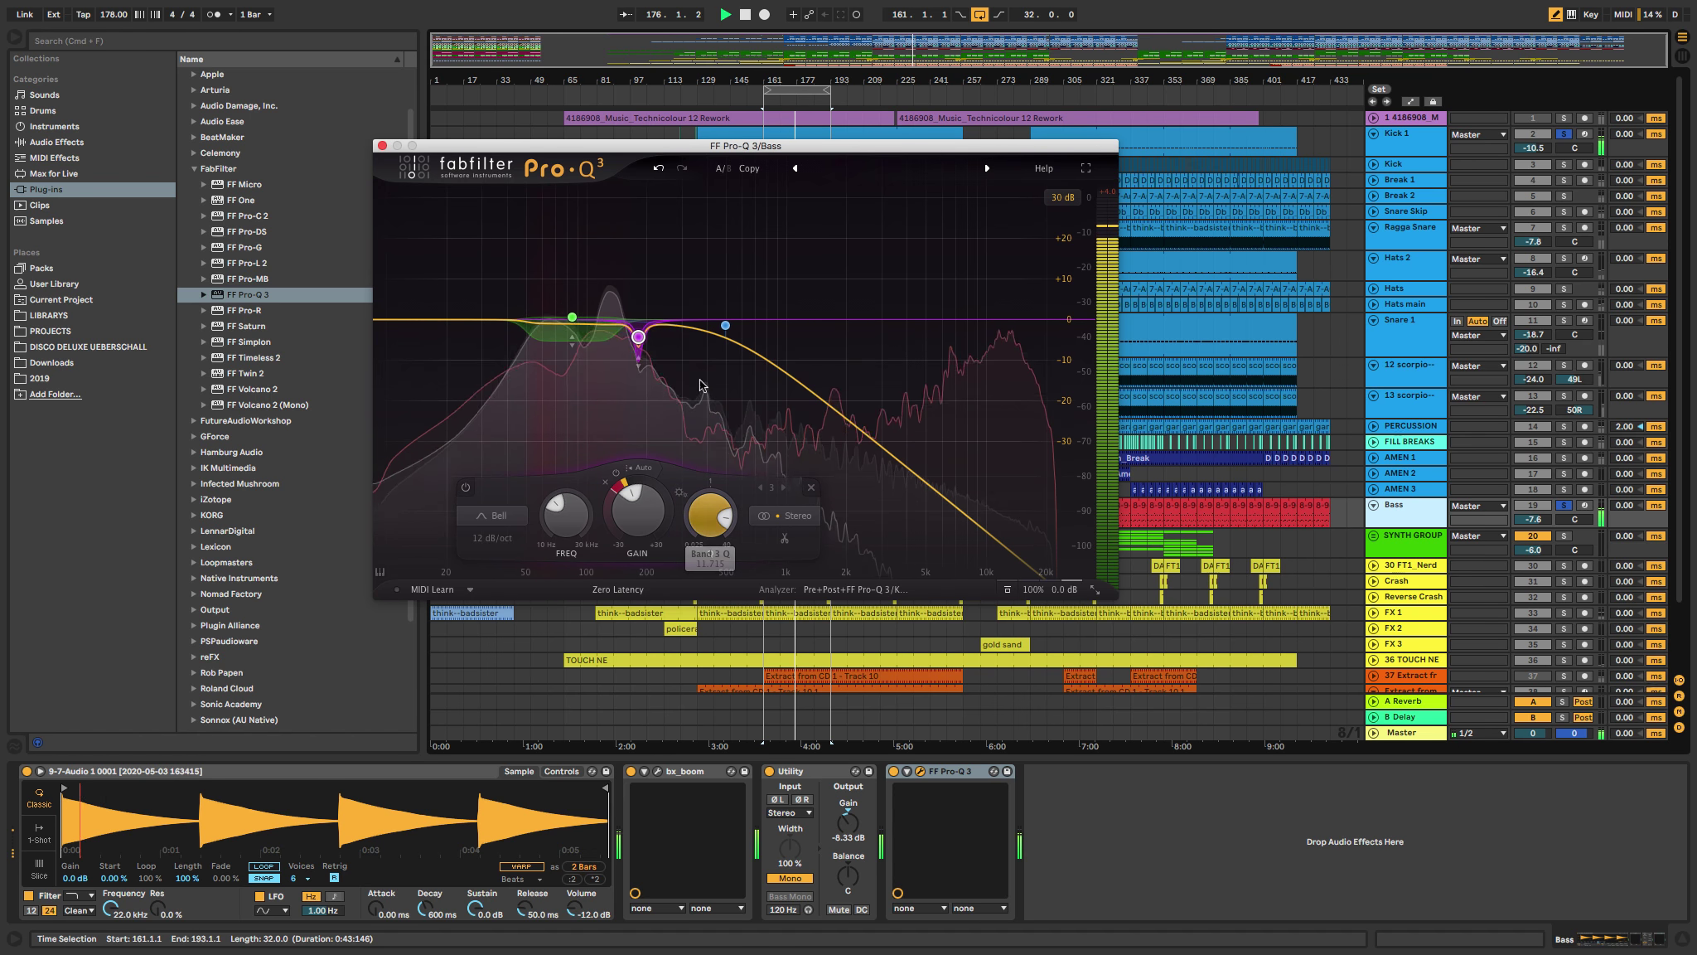
Step: Add a bell at about 274 Hz, give it a dynamic range of about +10.8 dB and reduce its gain
mouse_move(705, 339)
drag(701, 334, 673, 283)
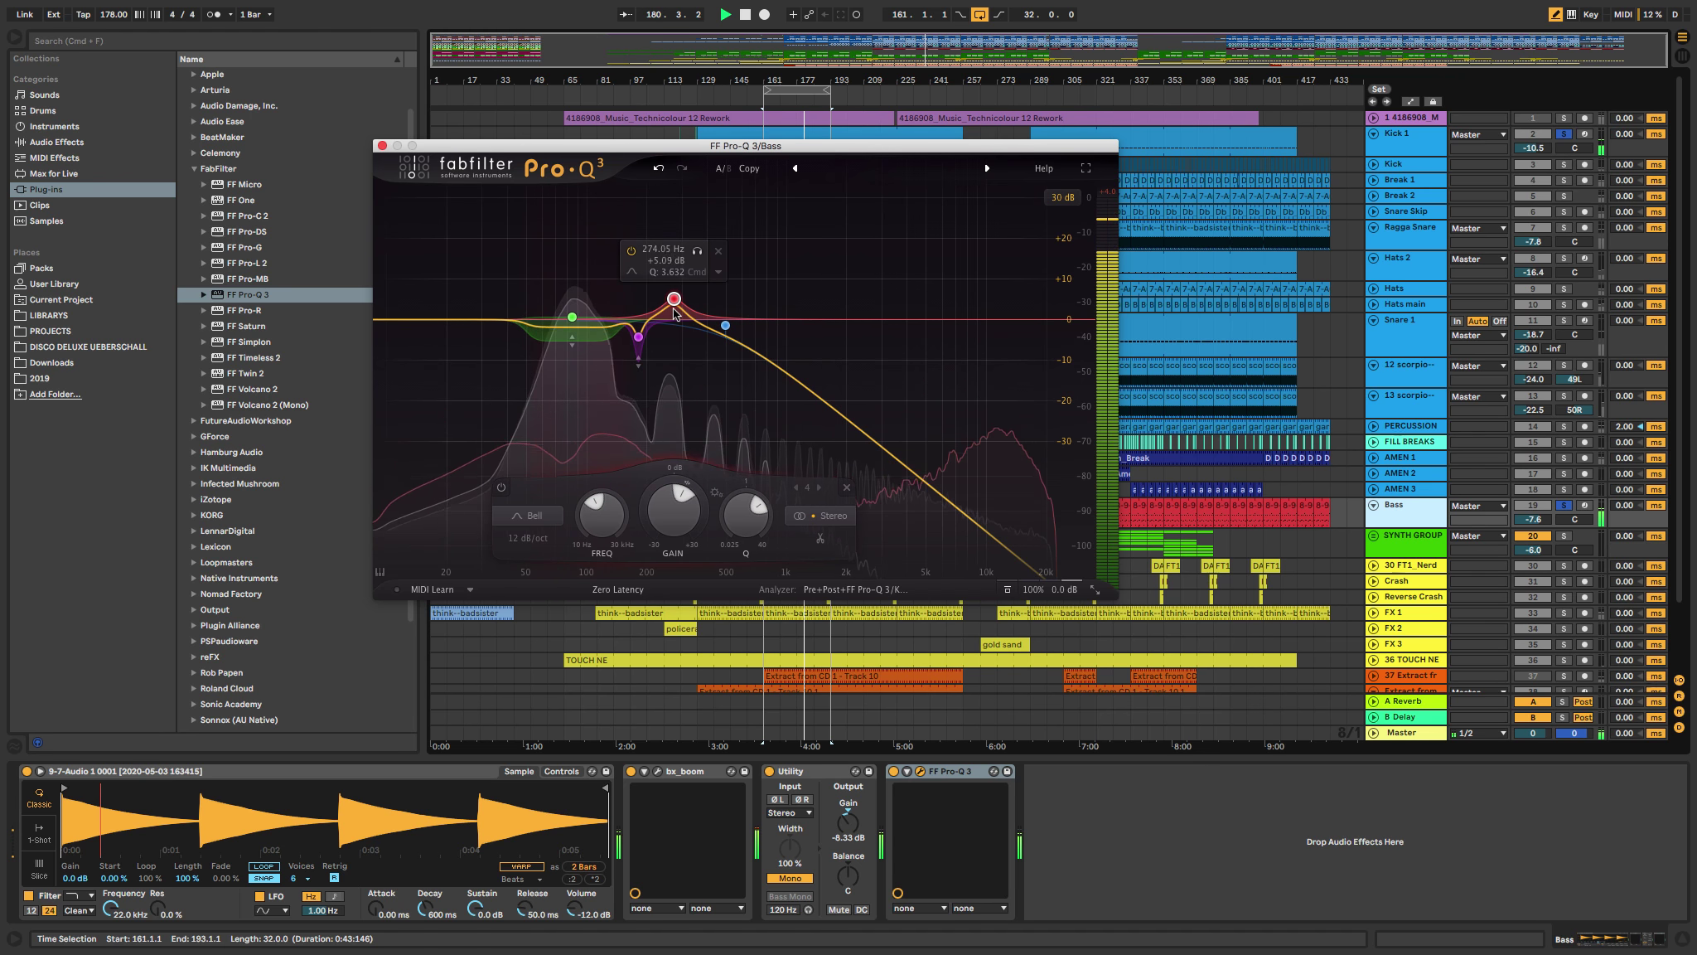
drag(672, 485, 681, 484)
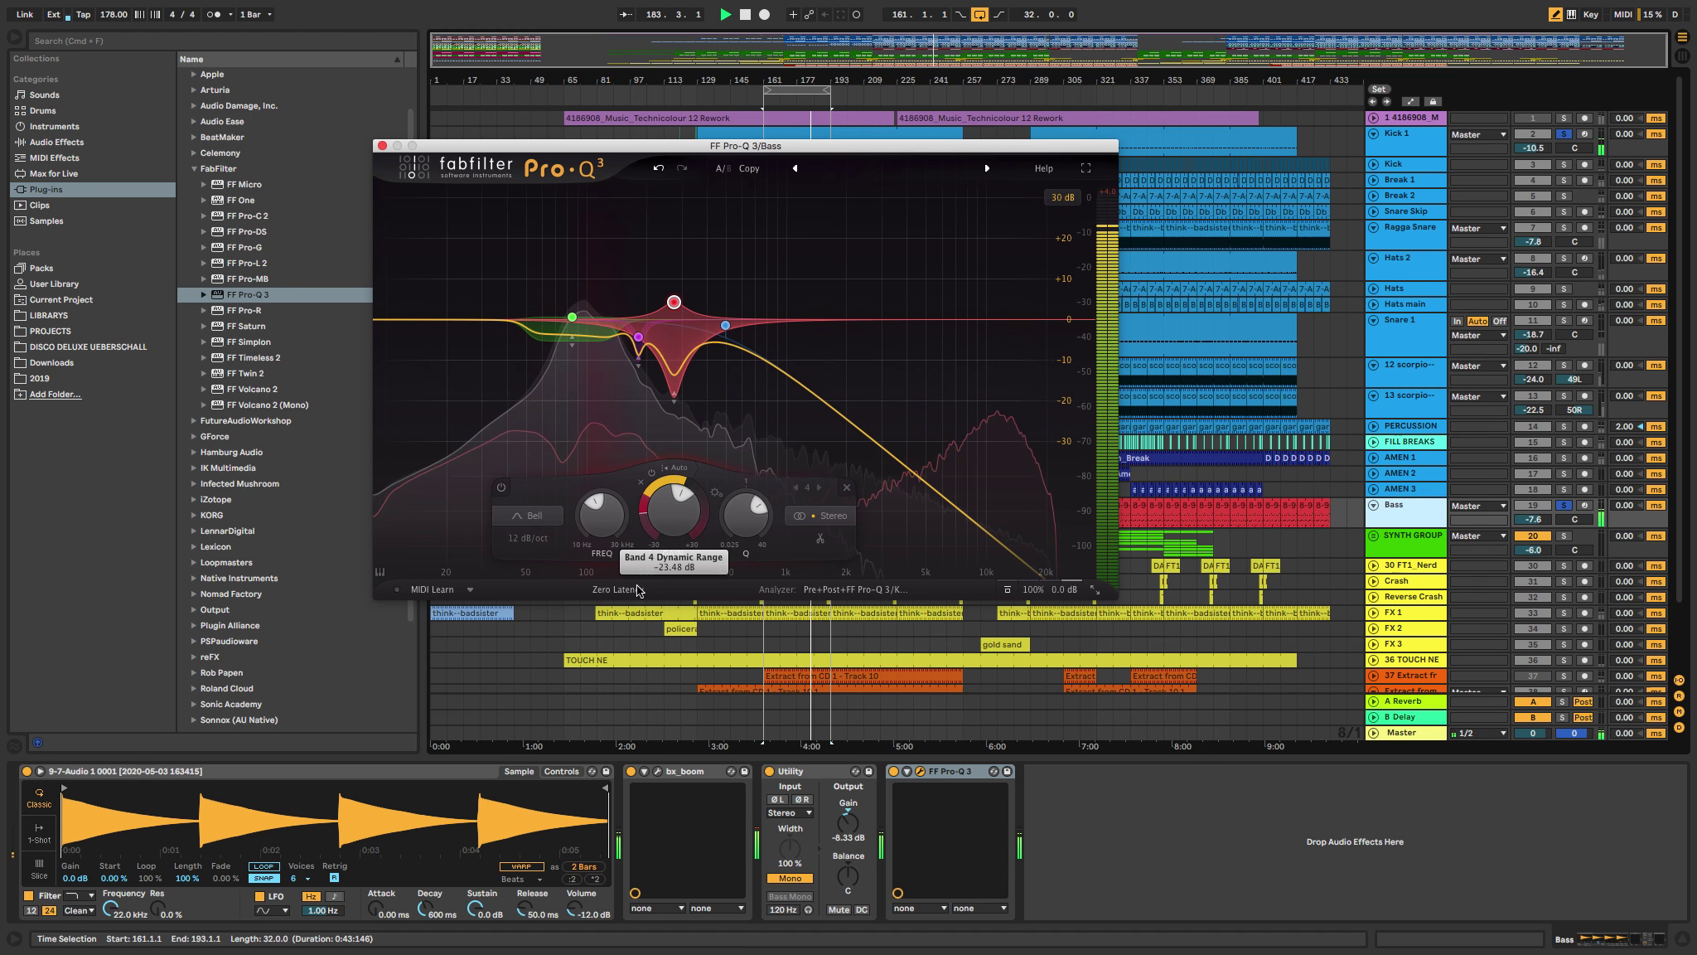
mouse_move(650, 471)
mouse_down()
mouse_move(671, 495)
mouse_move(697, 481)
mouse_move(693, 394)
mouse_move(694, 439)
mouse_up()
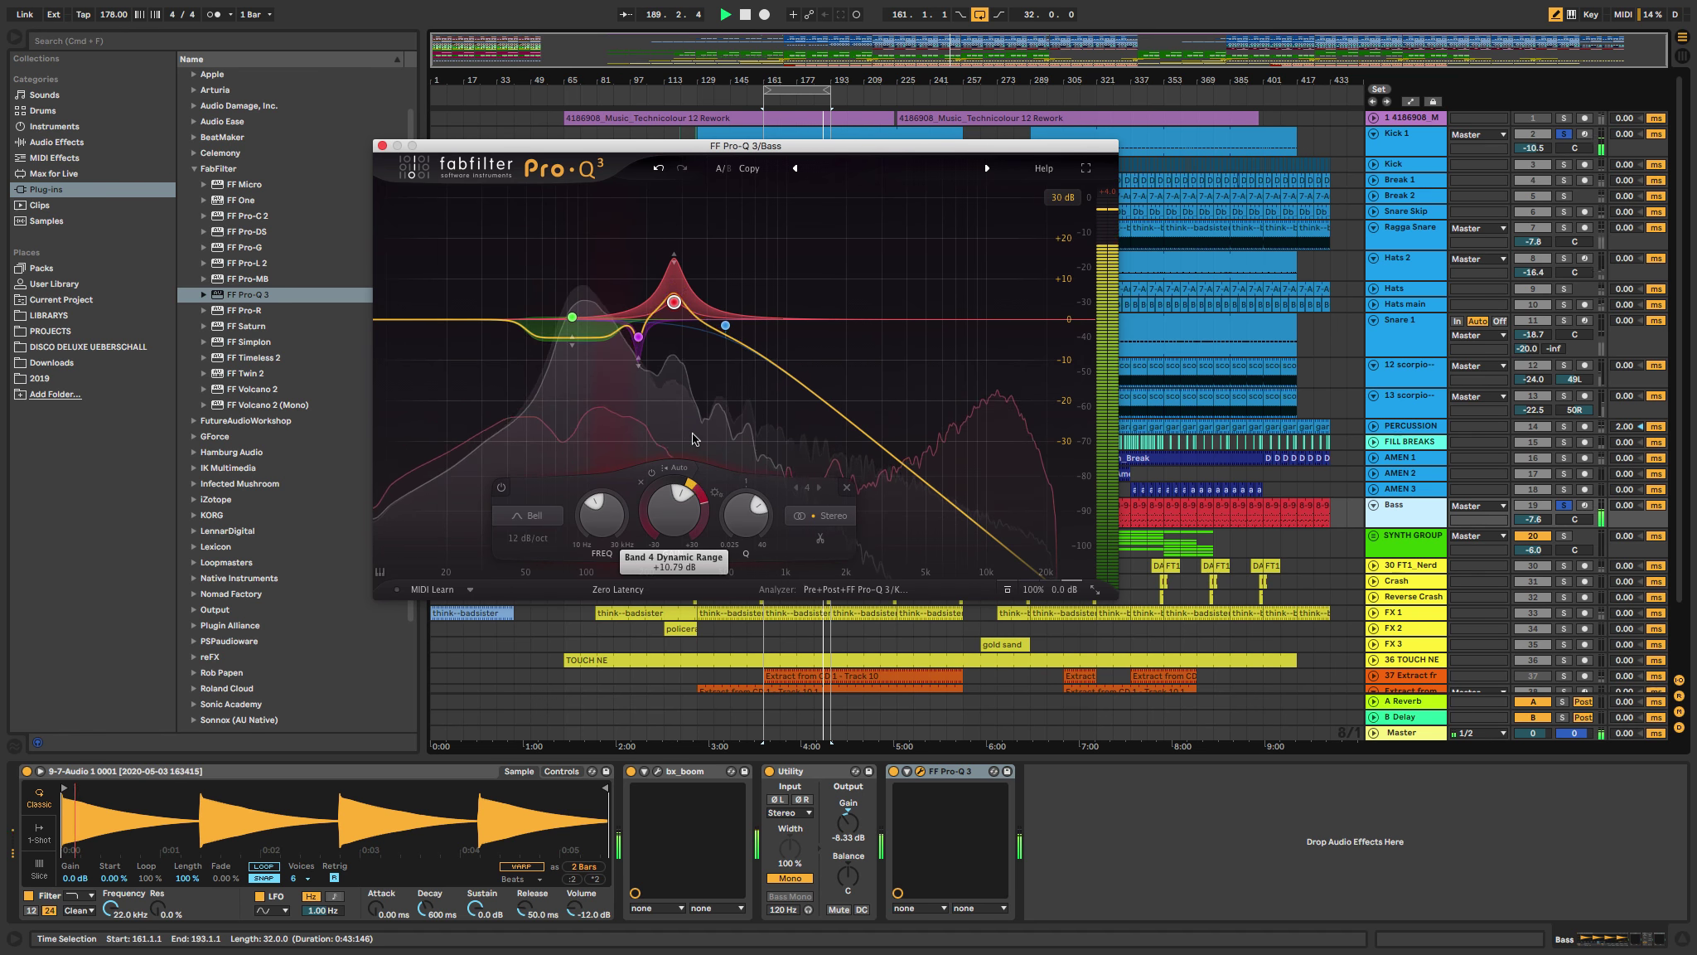
drag(669, 521, 667, 537)
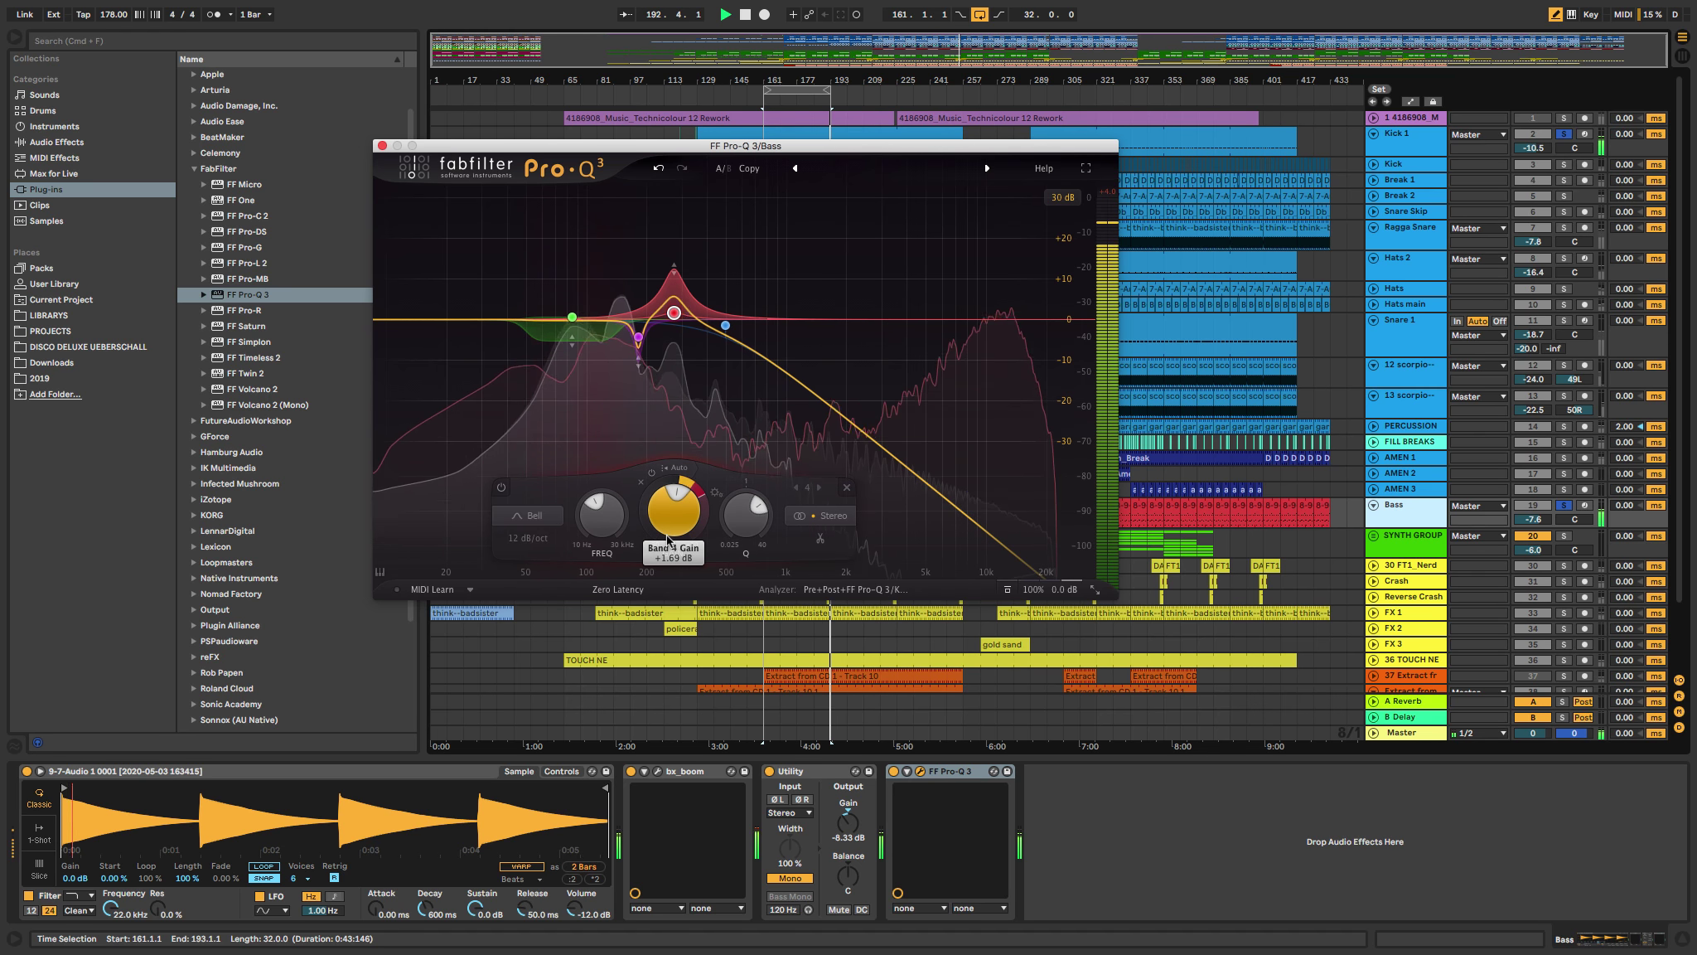
Step: Add a 30 dB/oct low cut between 20 and 50 Hz, and deepen the 84 Hz bell's dynamic cut
click(381, 323)
click(426, 539)
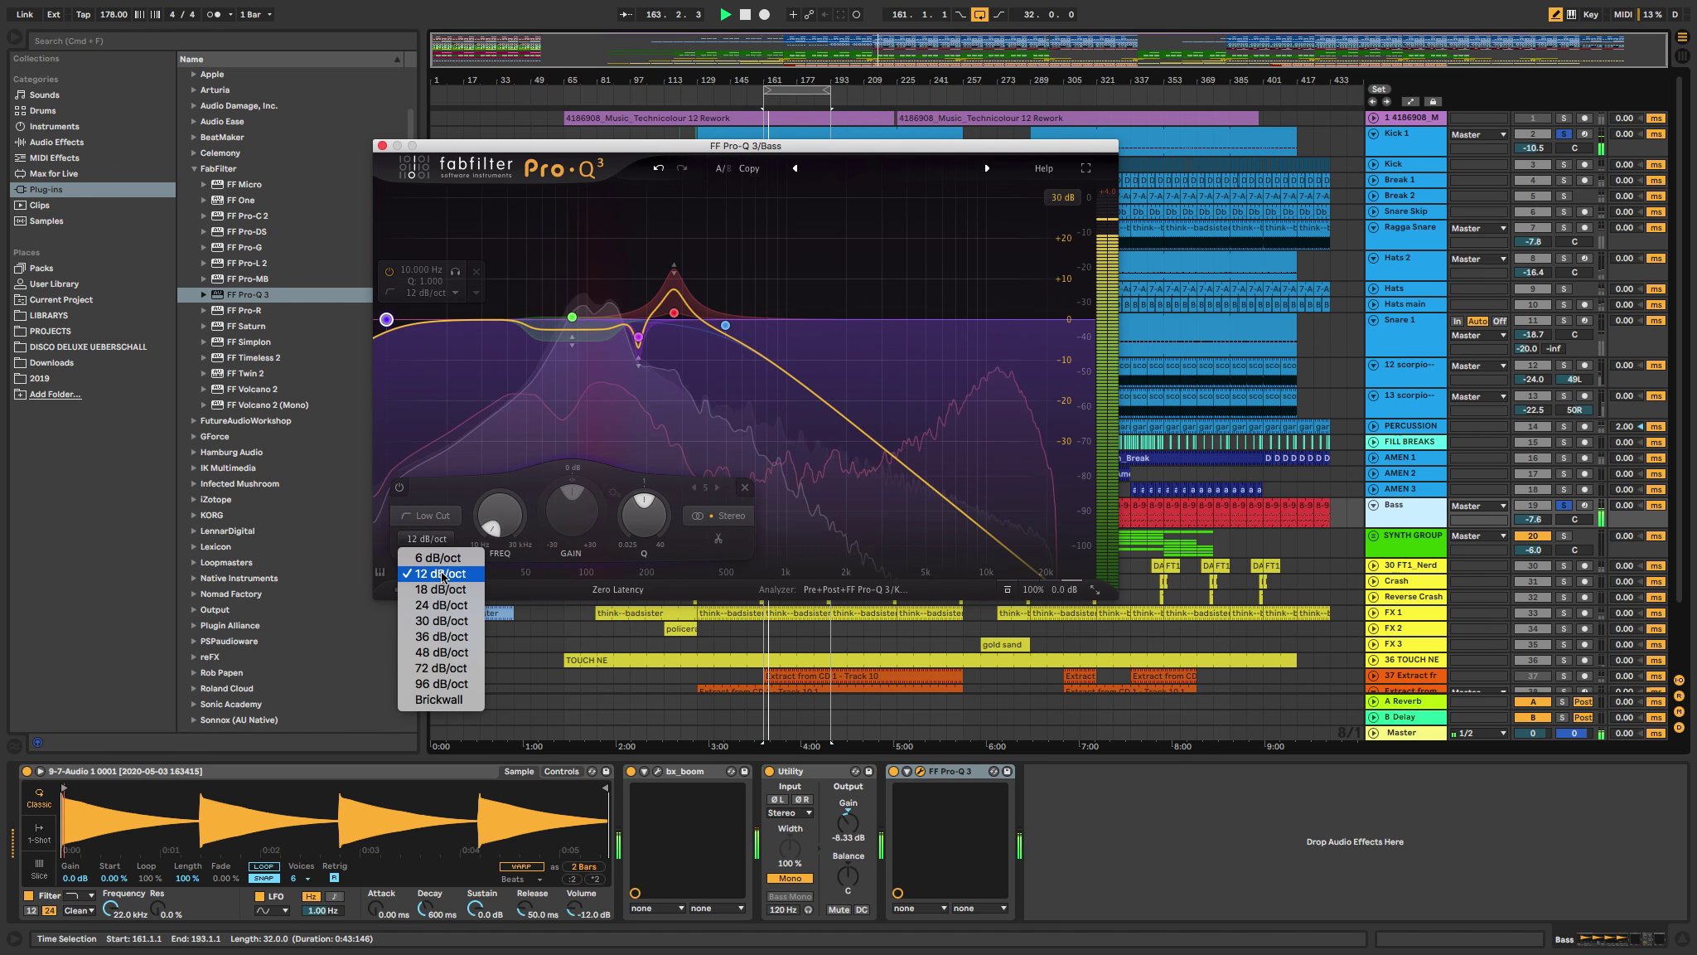
click(441, 621)
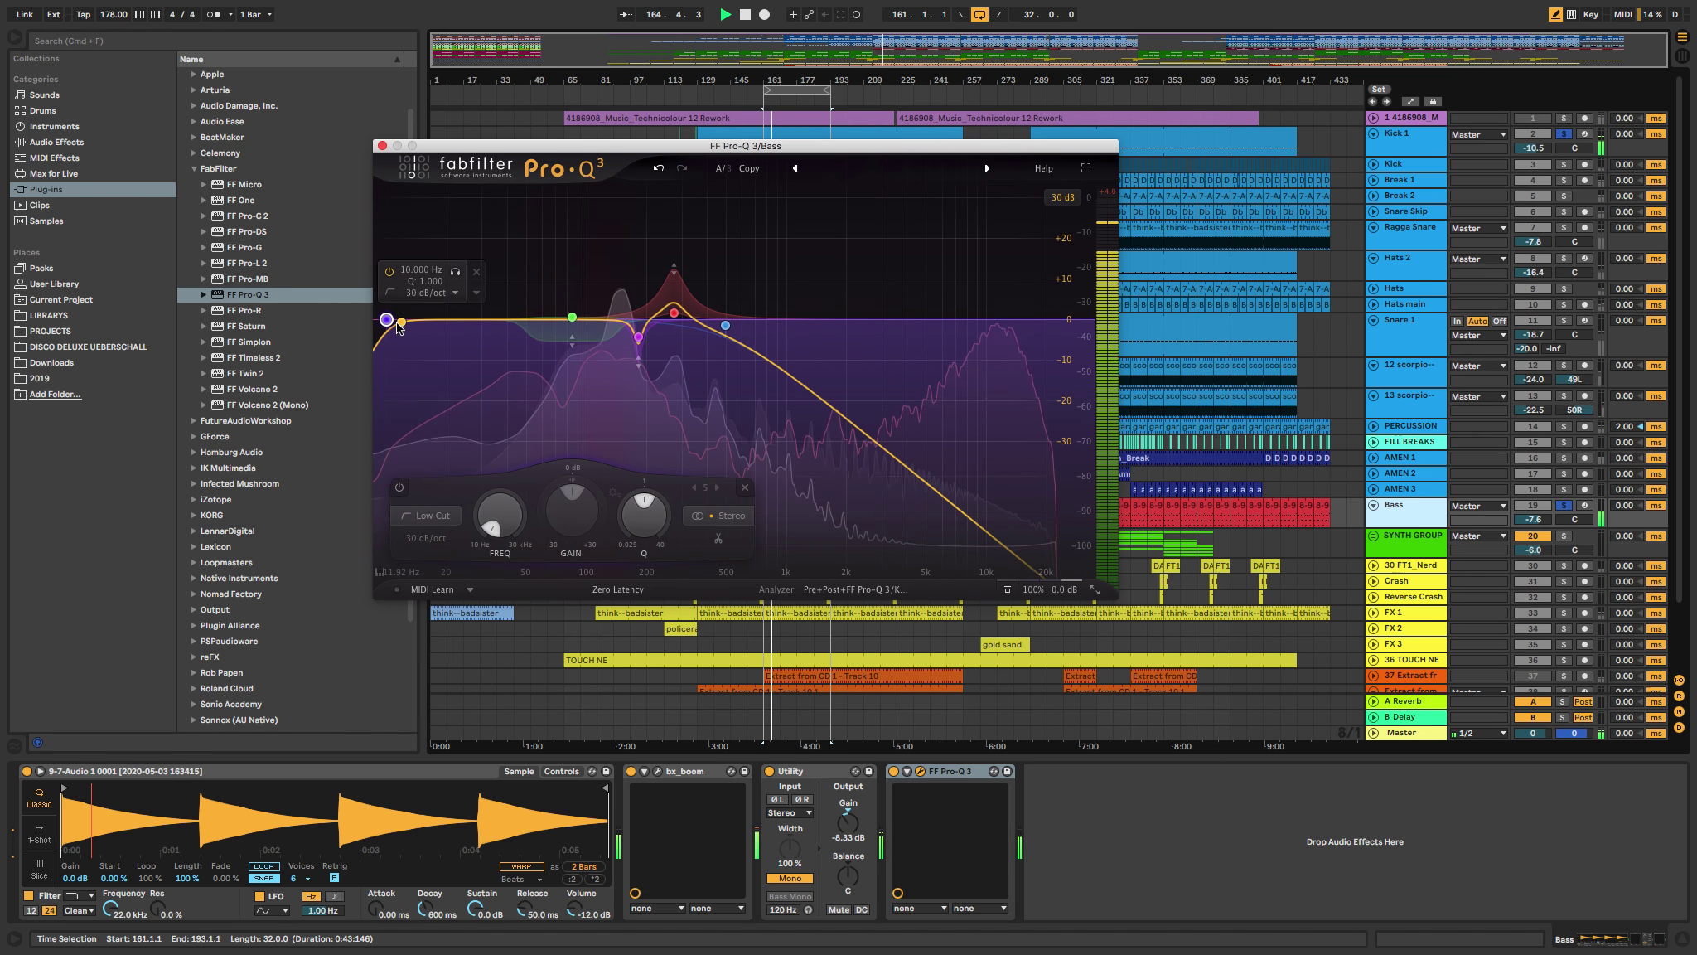
drag(387, 322, 489, 327)
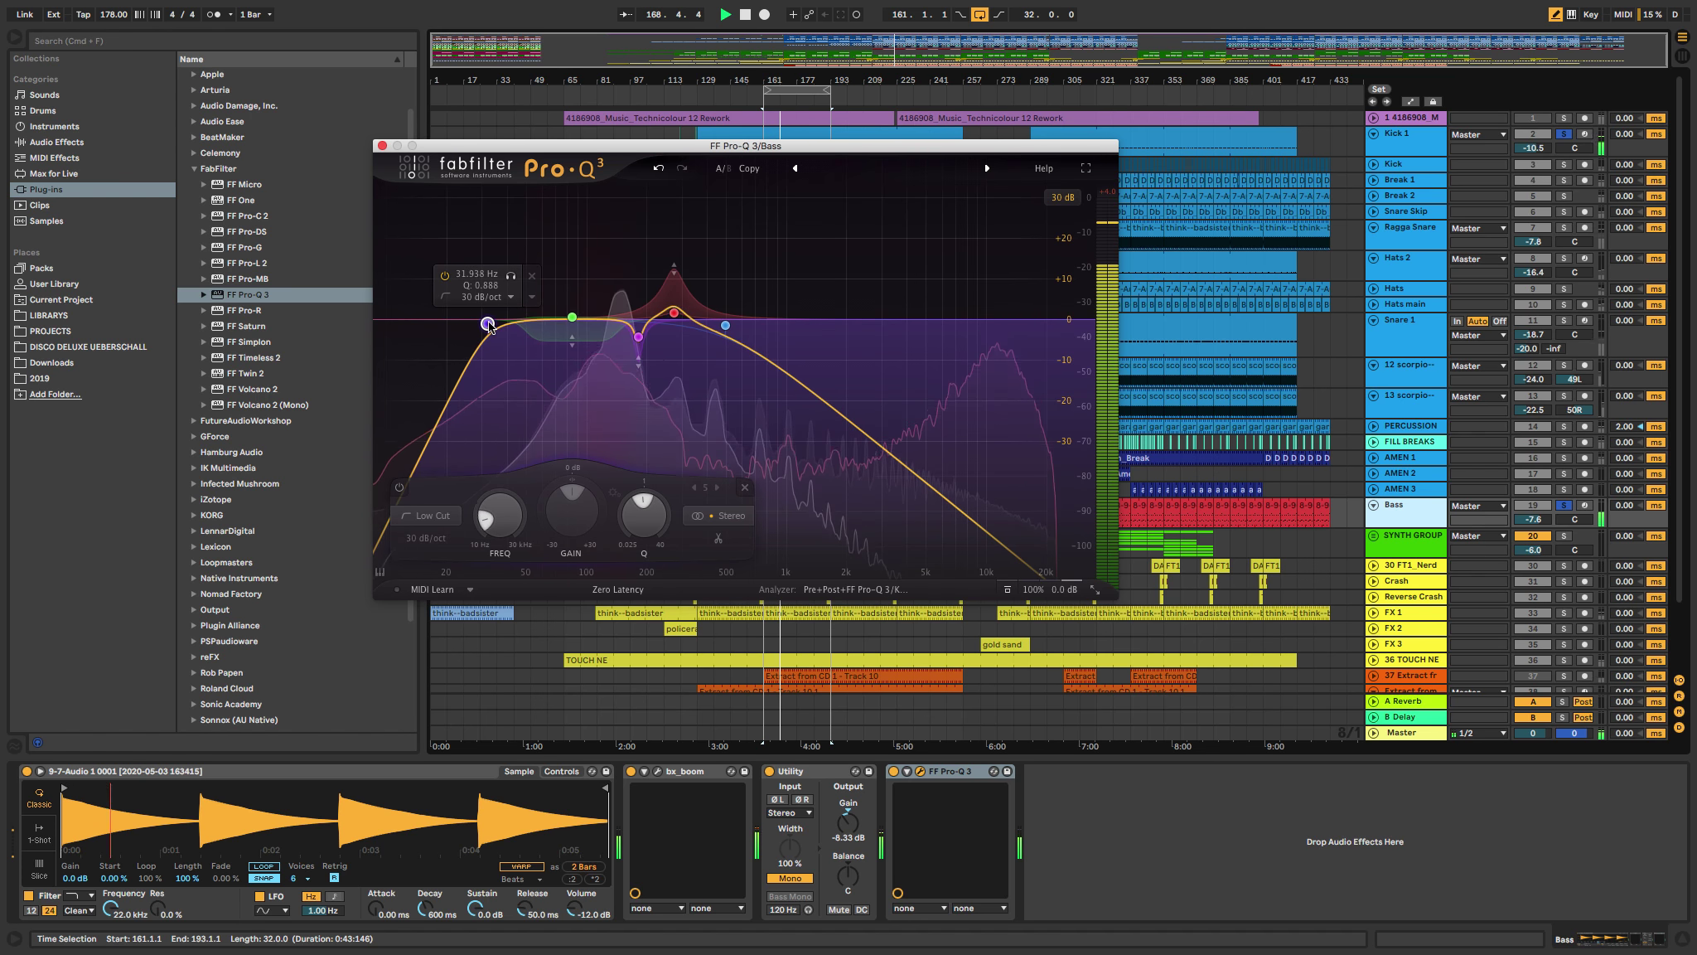
click(570, 322)
mouse_move(565, 479)
mouse_down()
mouse_move(544, 518)
mouse_move(548, 493)
mouse_up()
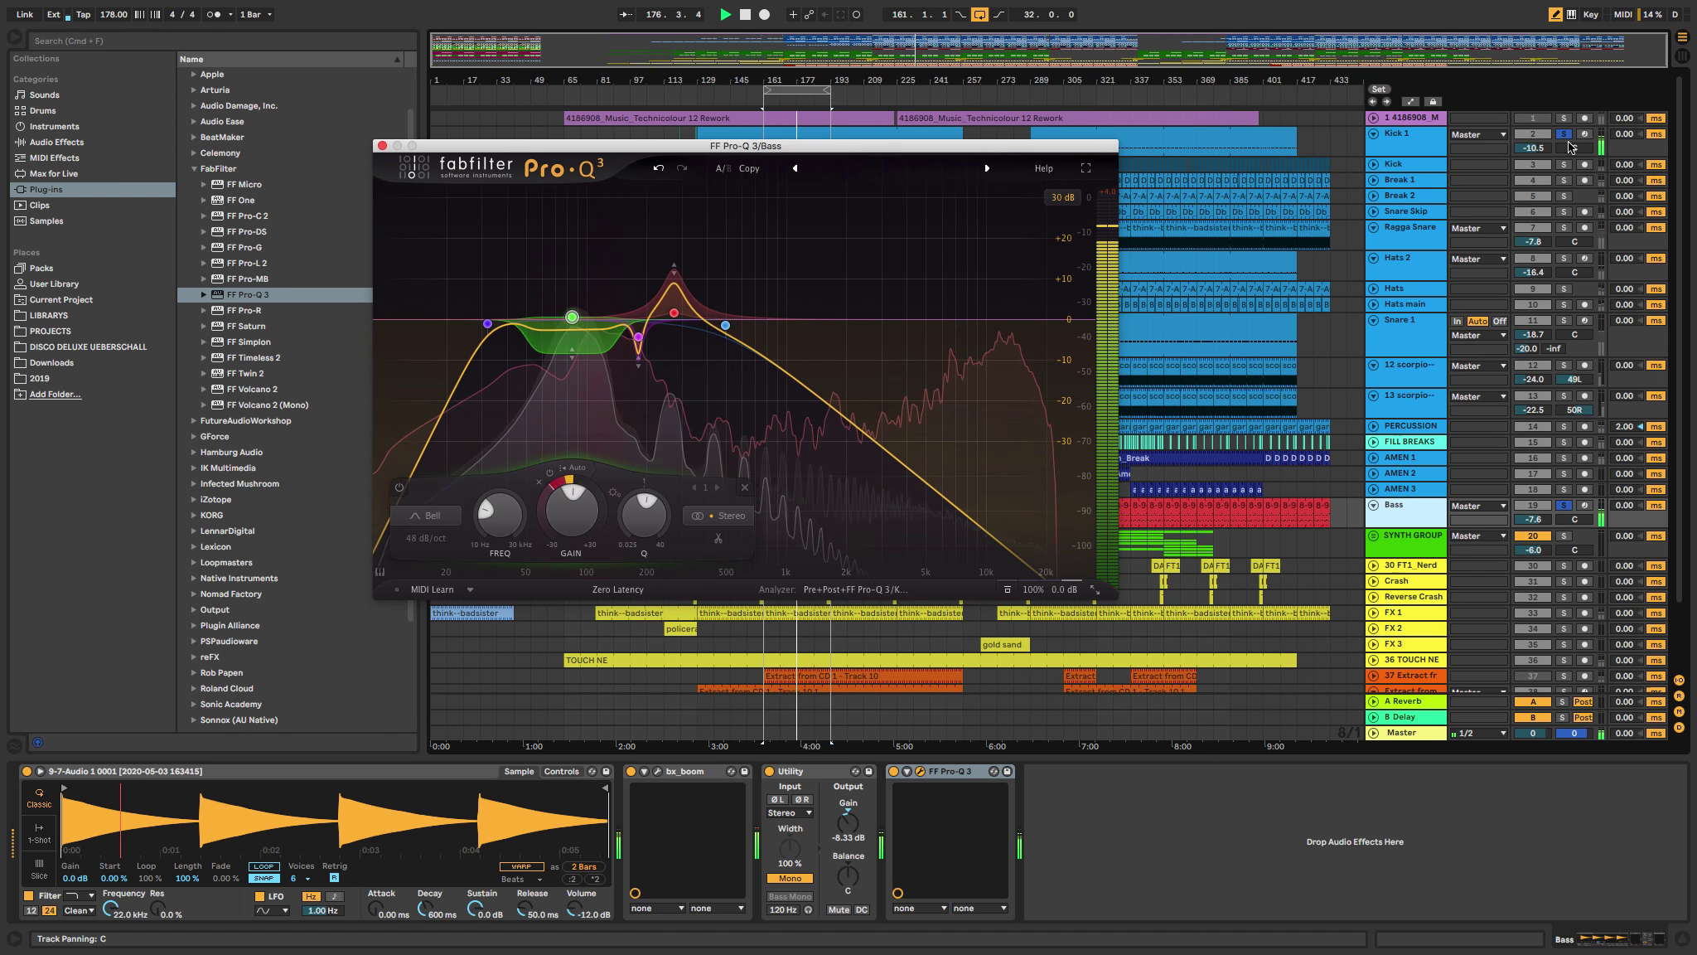
Step: Check the bx_boom plug-in and the Utility device's mono setting on the Bass track
click(1401, 525)
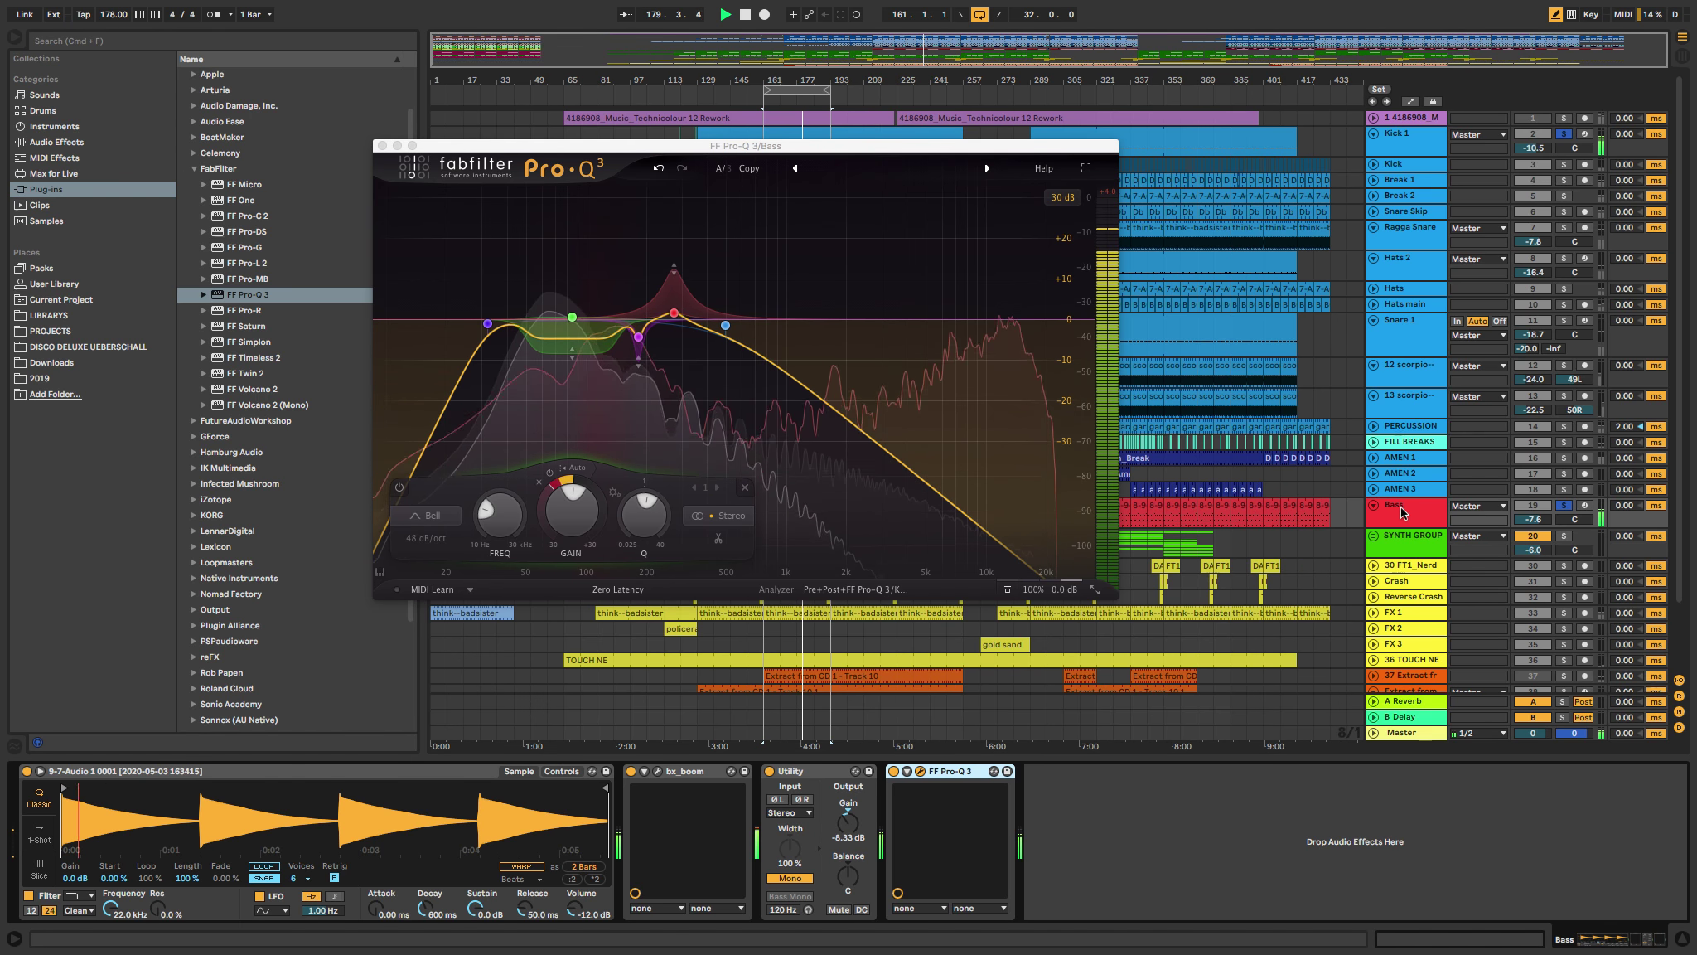
click(658, 772)
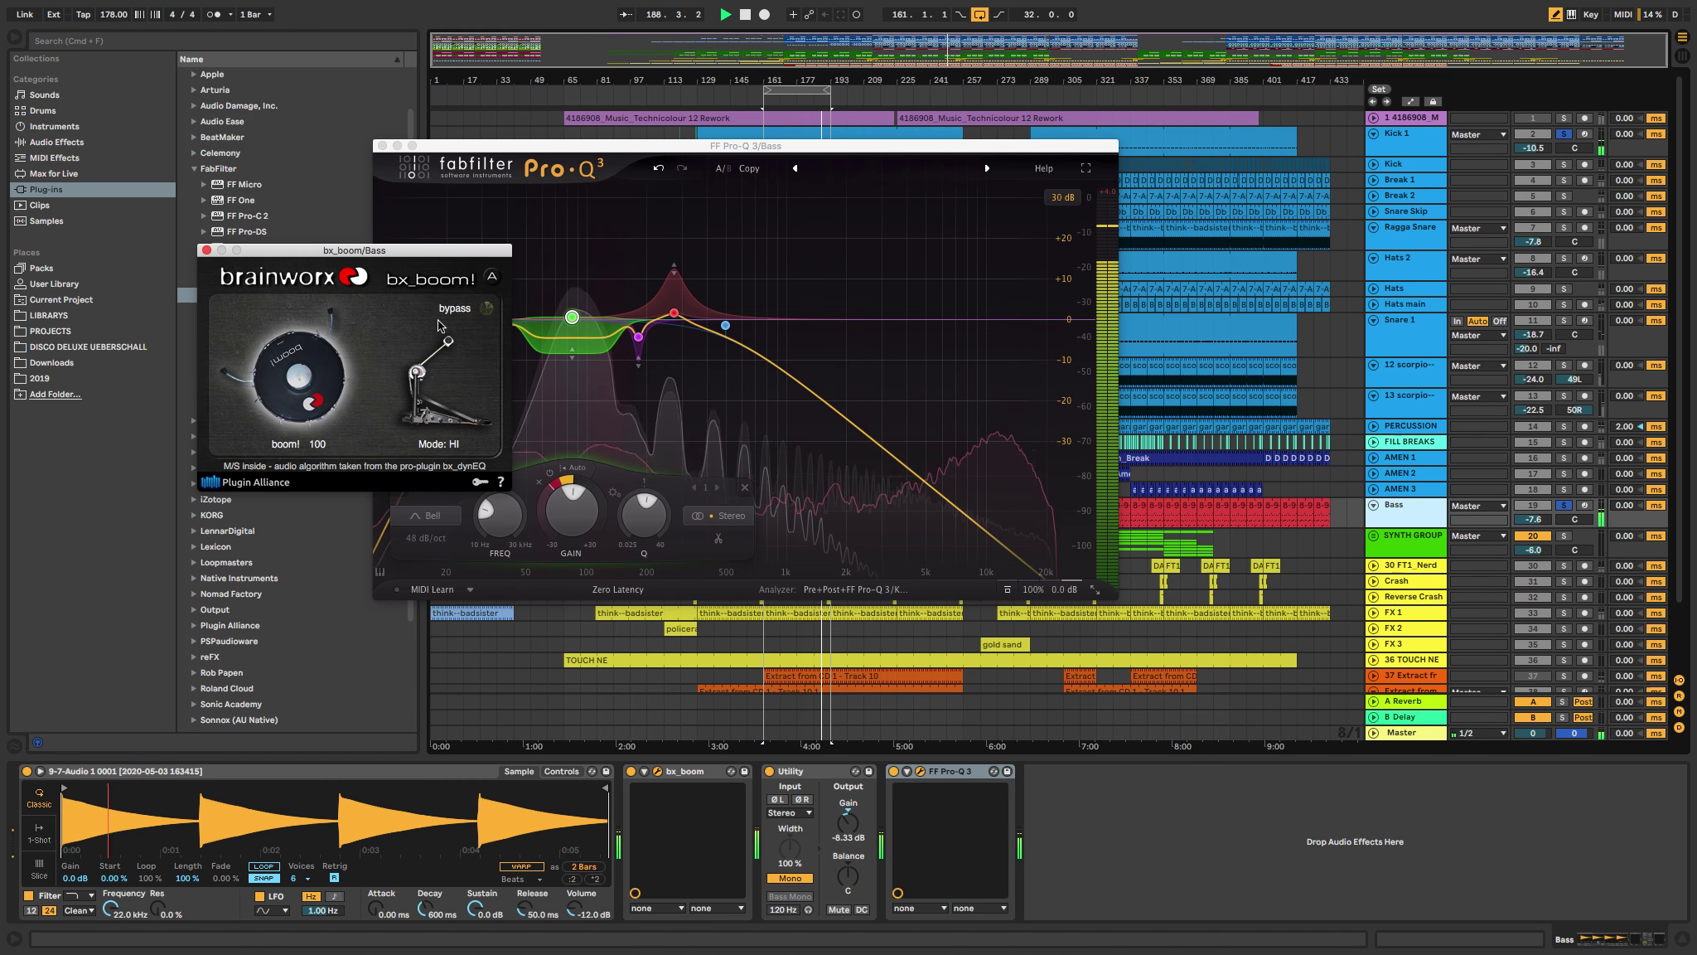
click(206, 251)
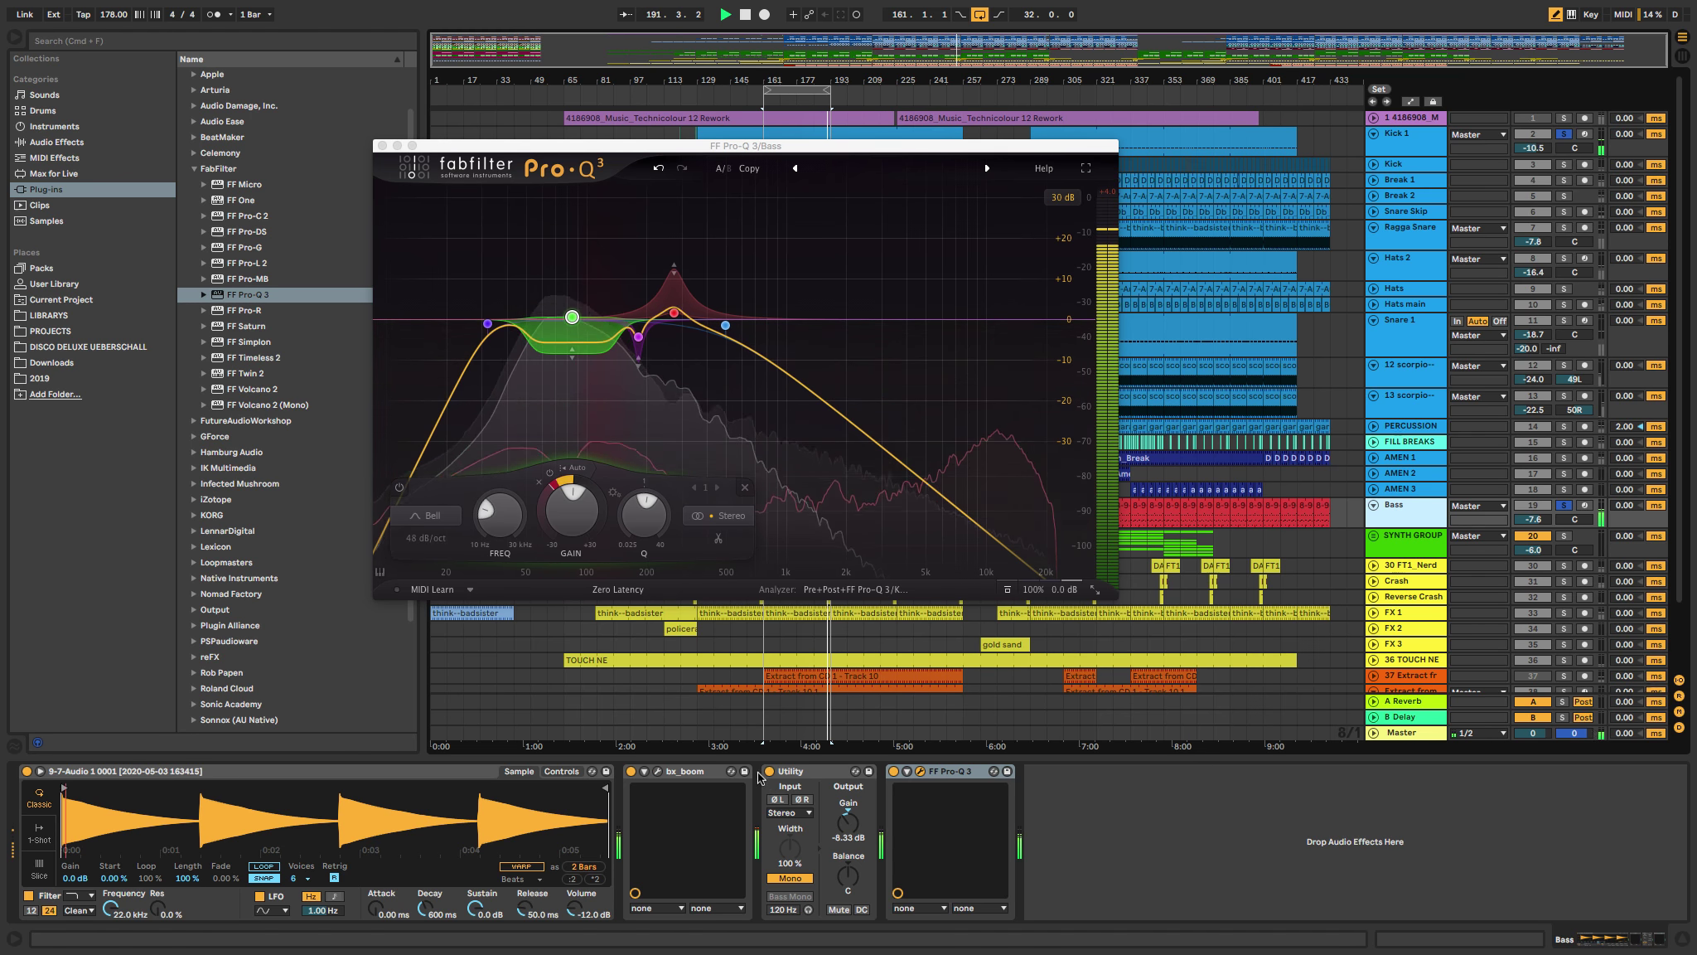
click(789, 880)
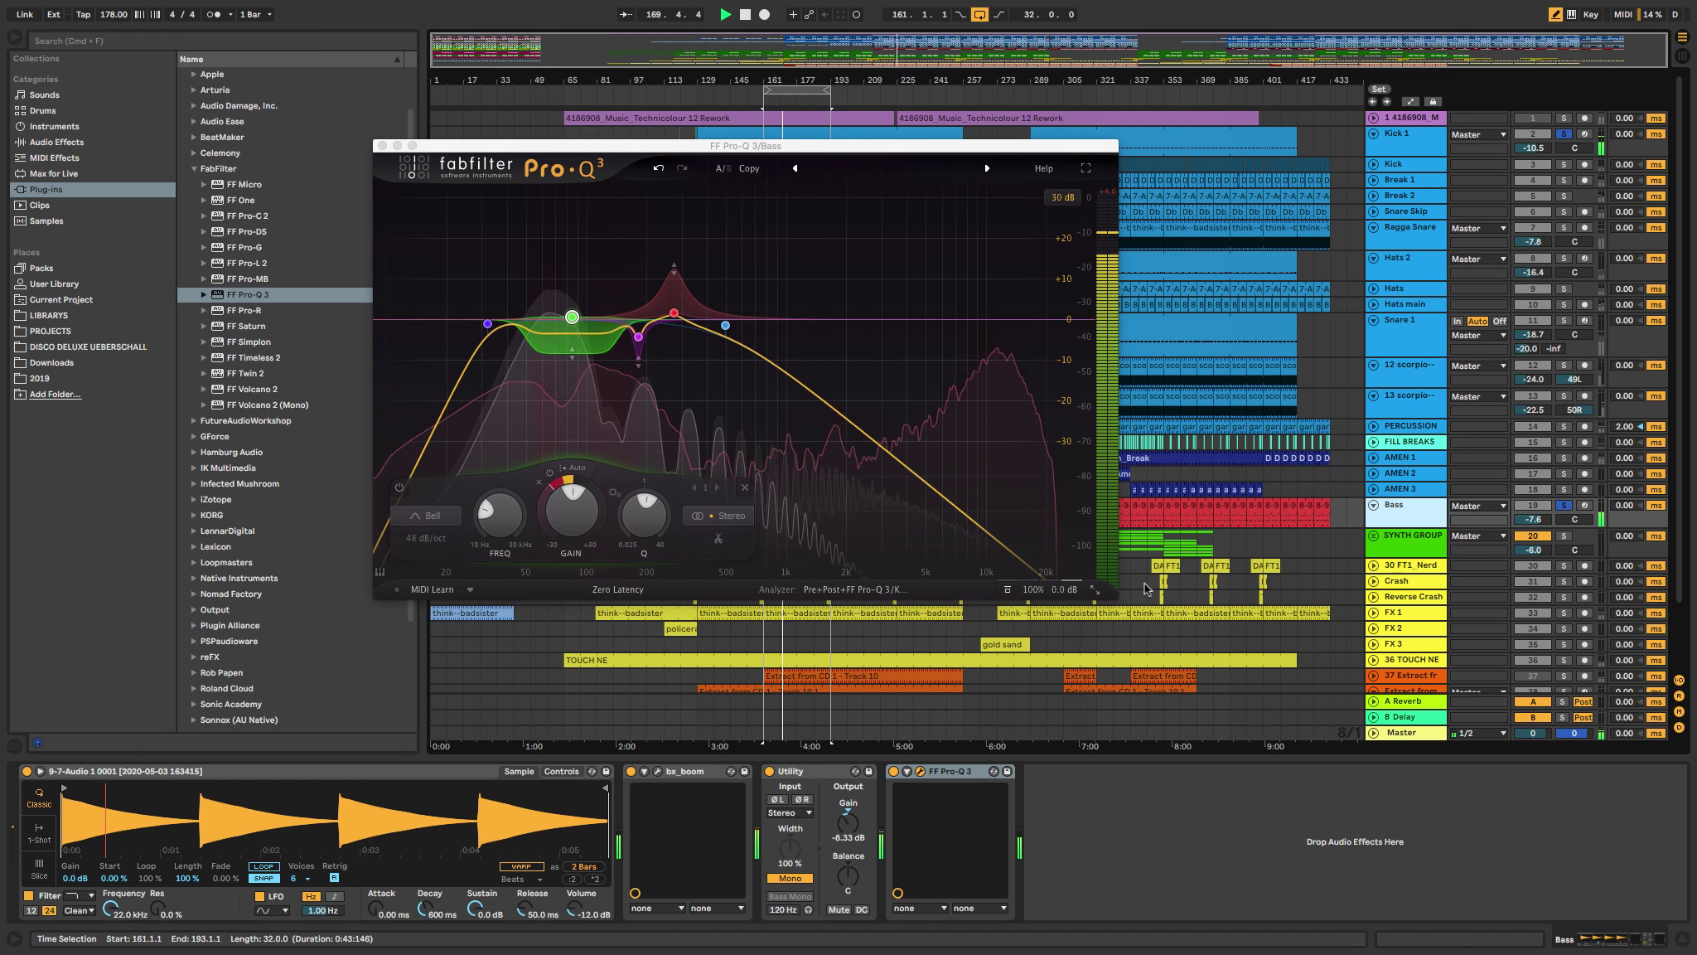
key(ctrl+Up)
click(959, 73)
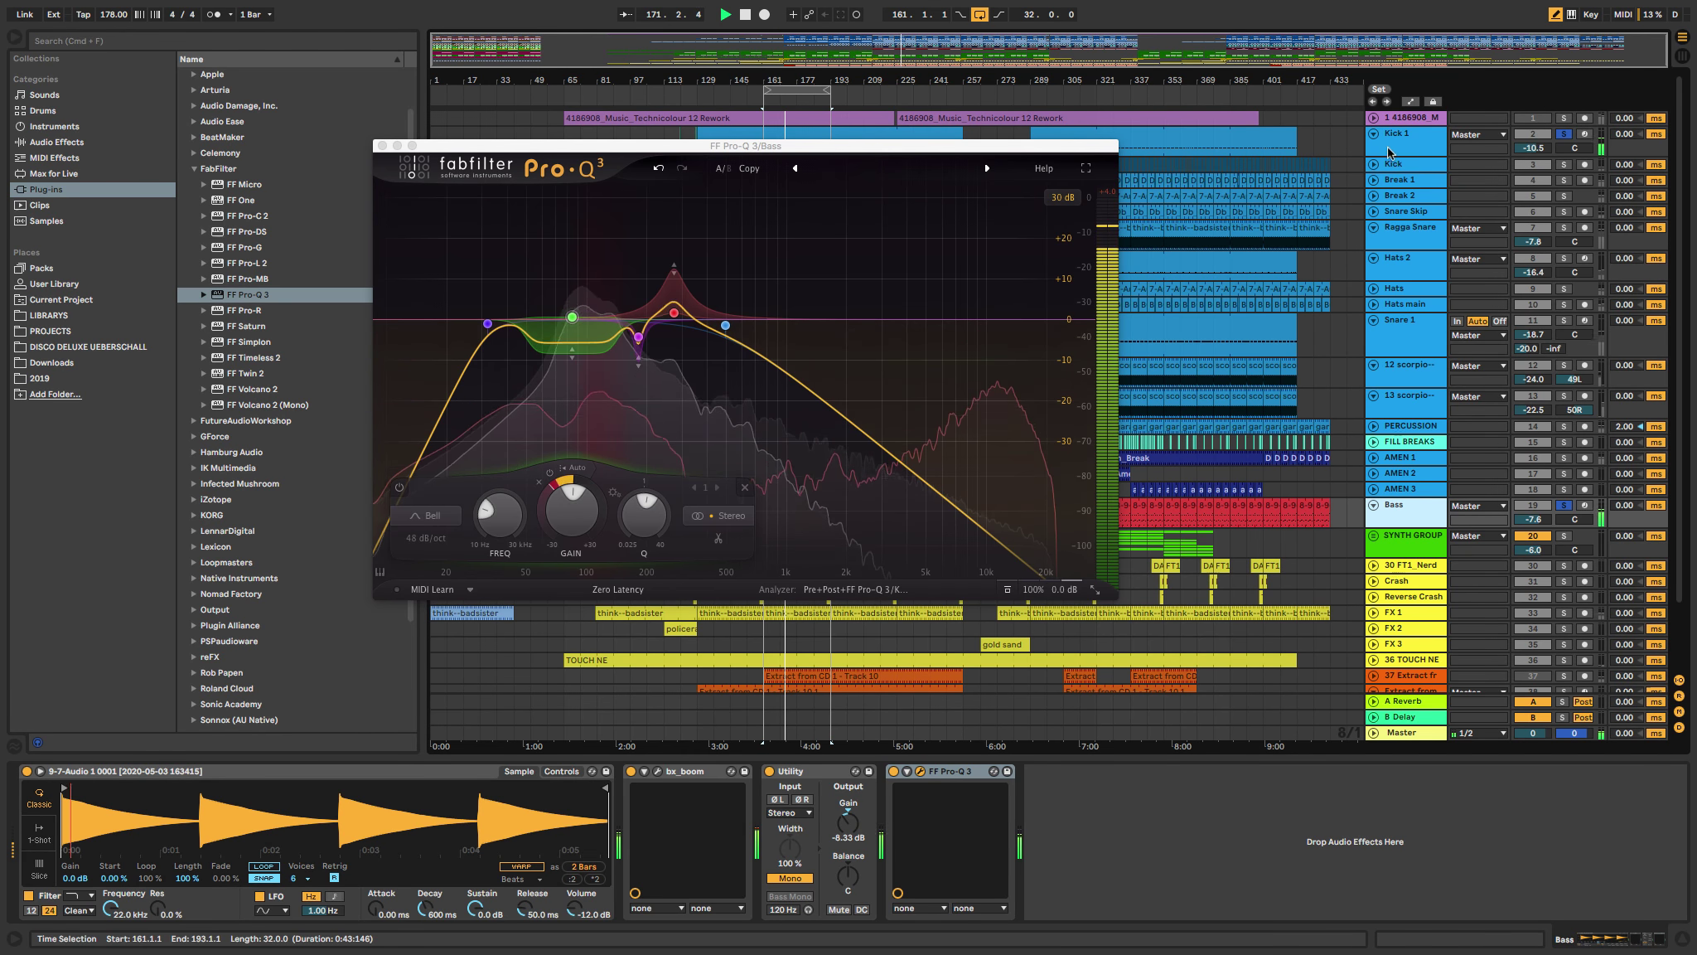
Step: Unsolo the tracks to play the full mix and raise the Bass track's volume to -3.4 dB
click(1564, 505)
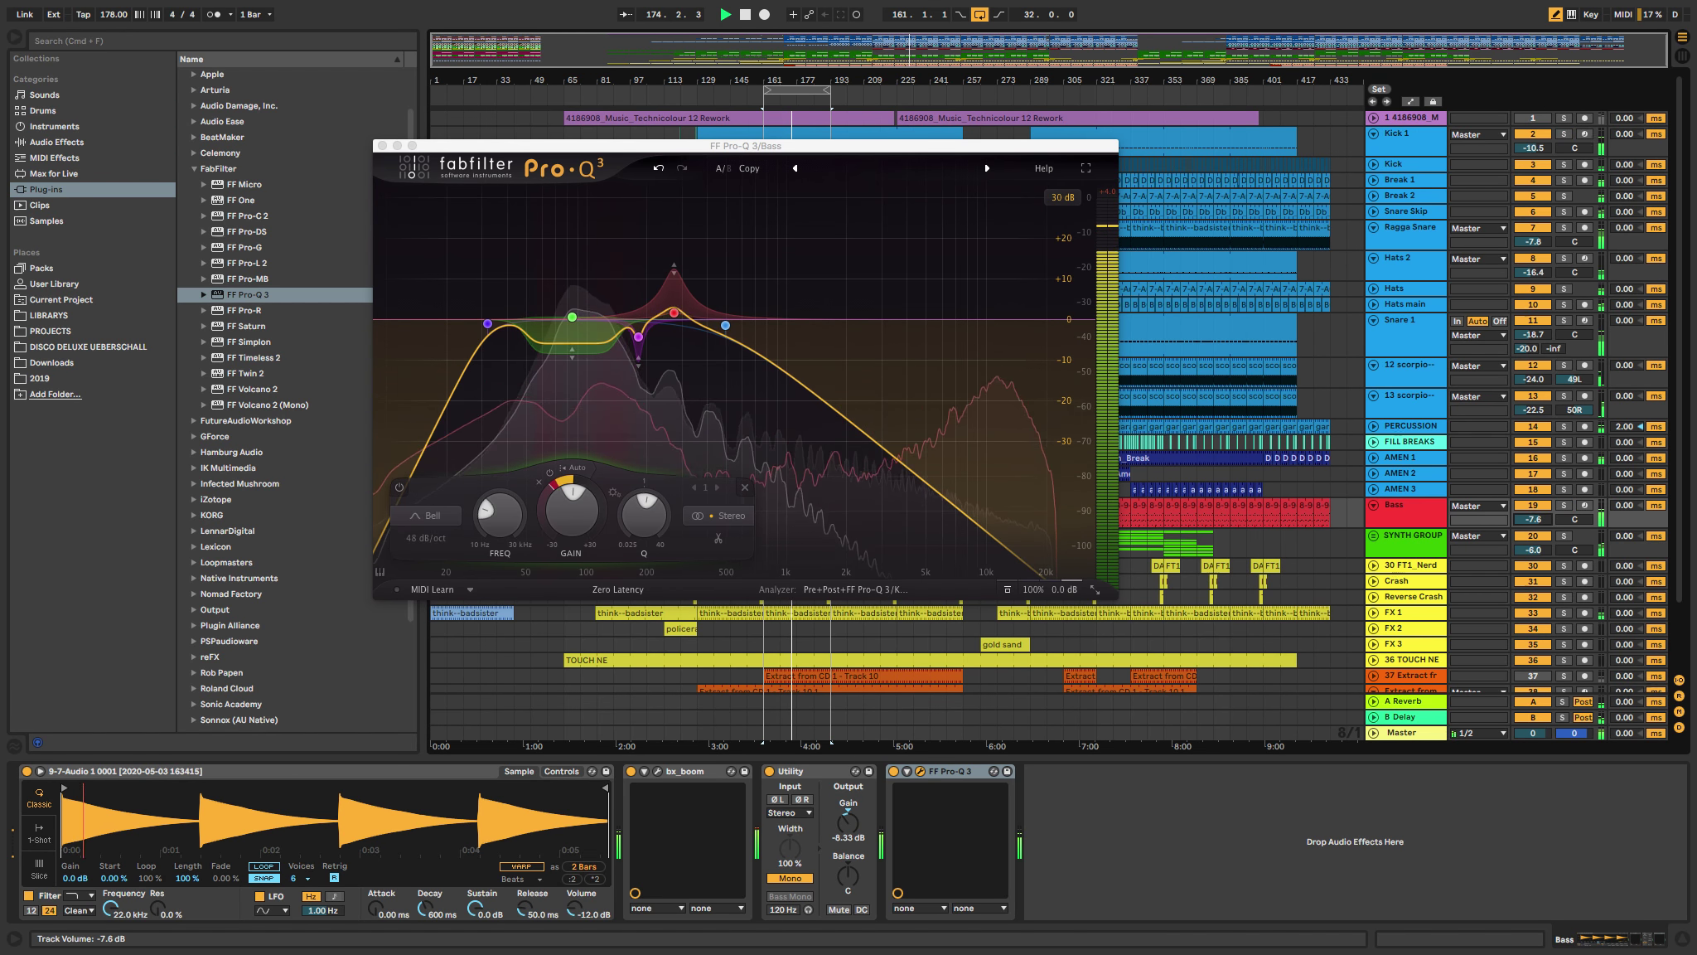
drag(1532, 519, 1532, 510)
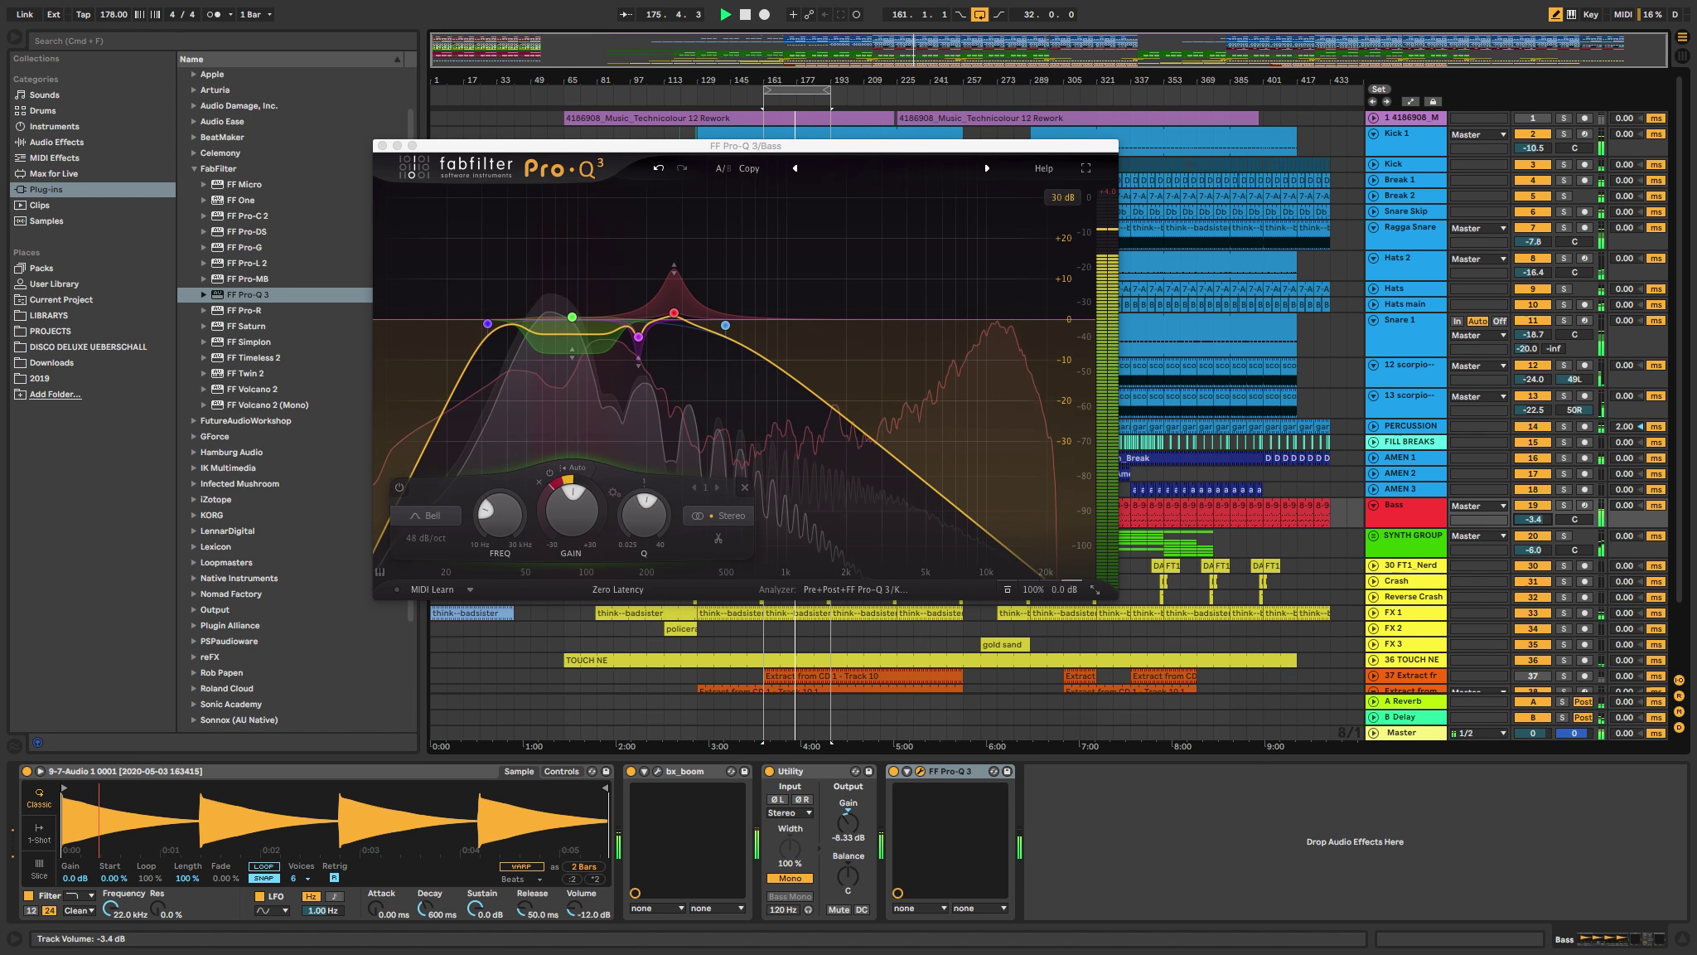
Step: Change the dynamic cut of the Bass EQ's 84 Hz bell into a small dynamic boost
click(585, 344)
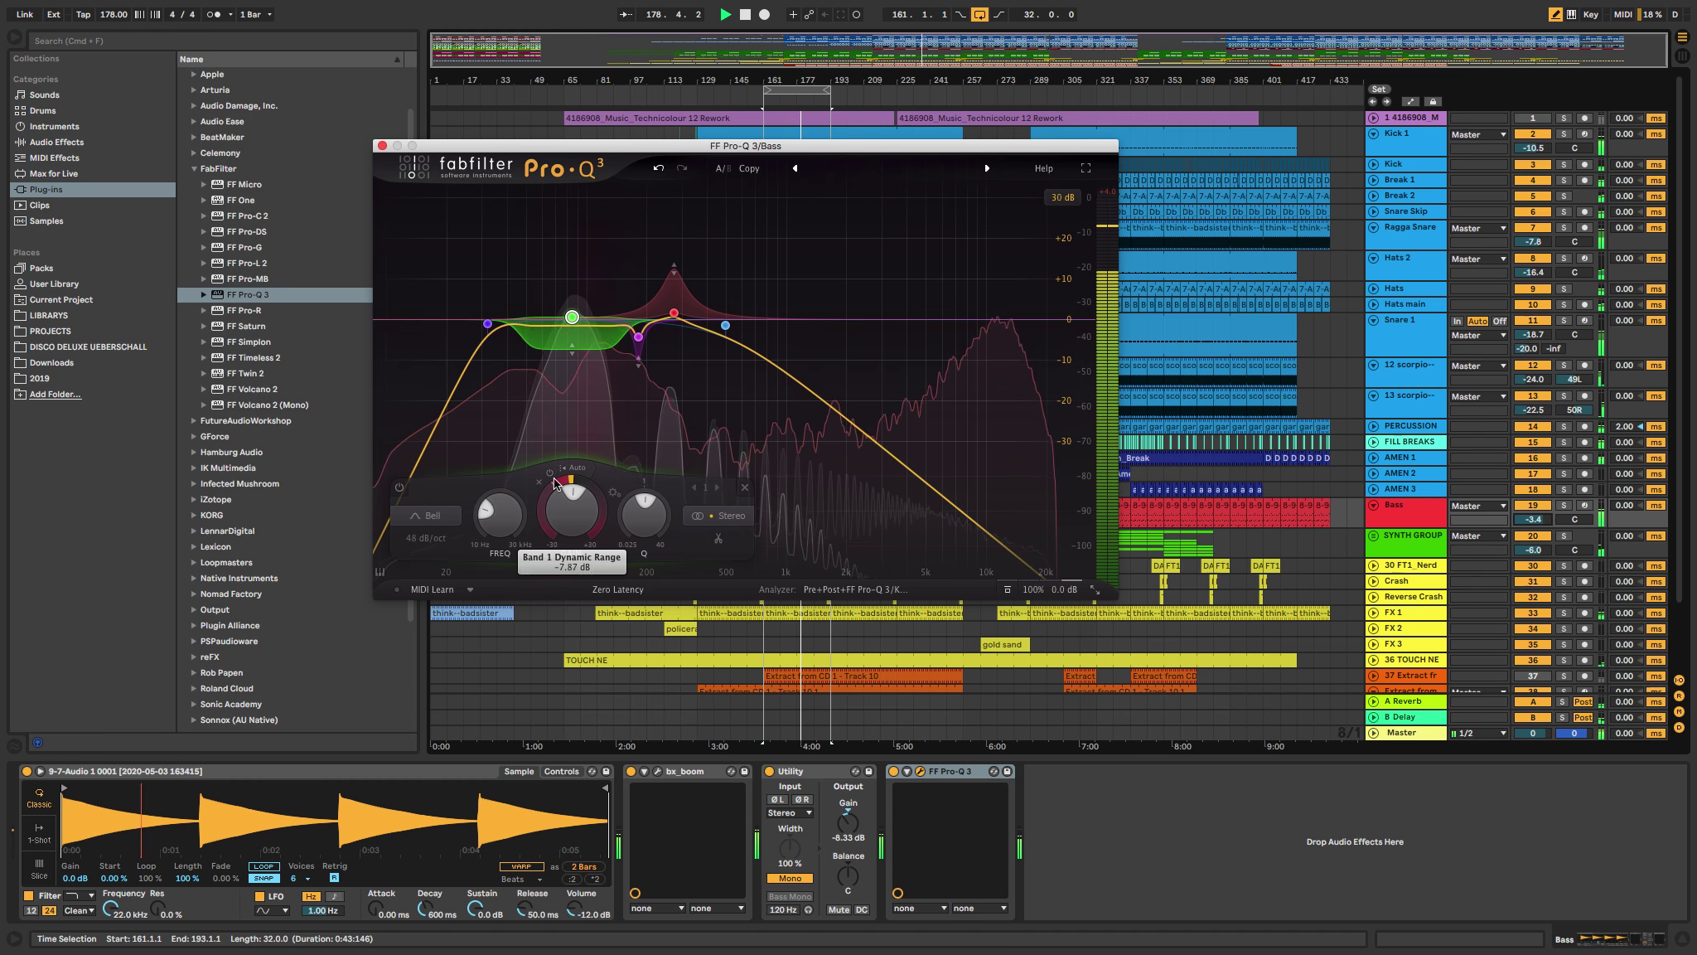
drag(554, 483, 584, 432)
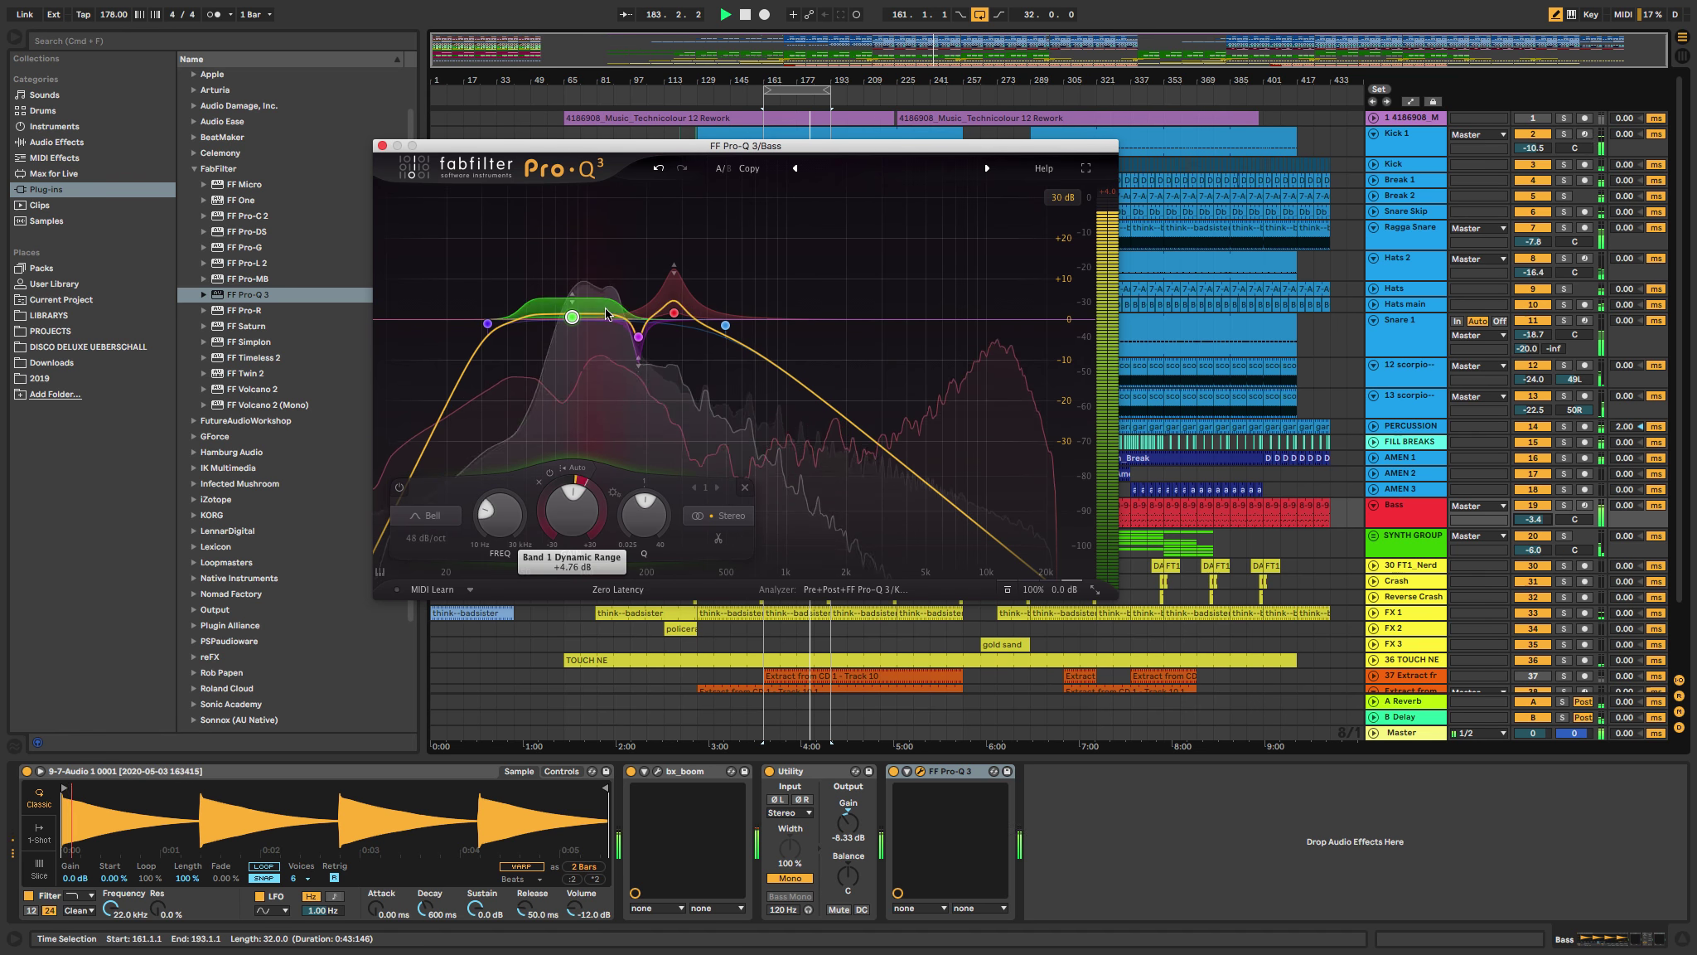
drag(606, 310, 612, 359)
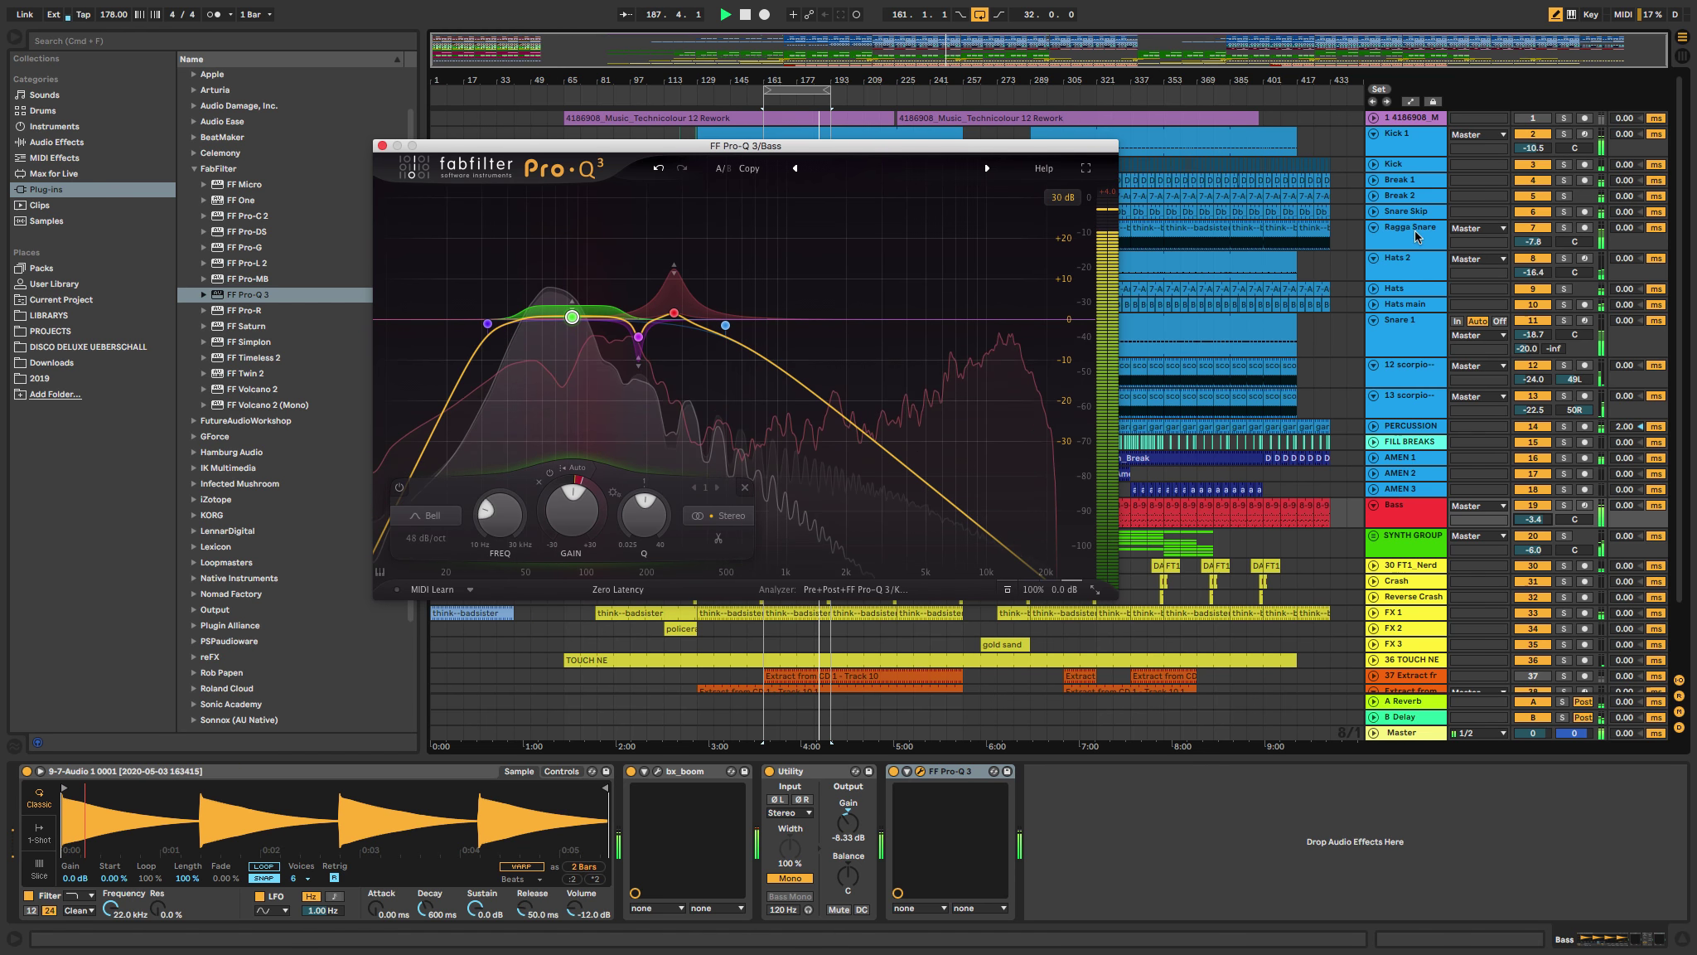
Step: Display the Kick 1 track's EQ and overlay the Bass track's spectrum as its external spectrum
click(1414, 147)
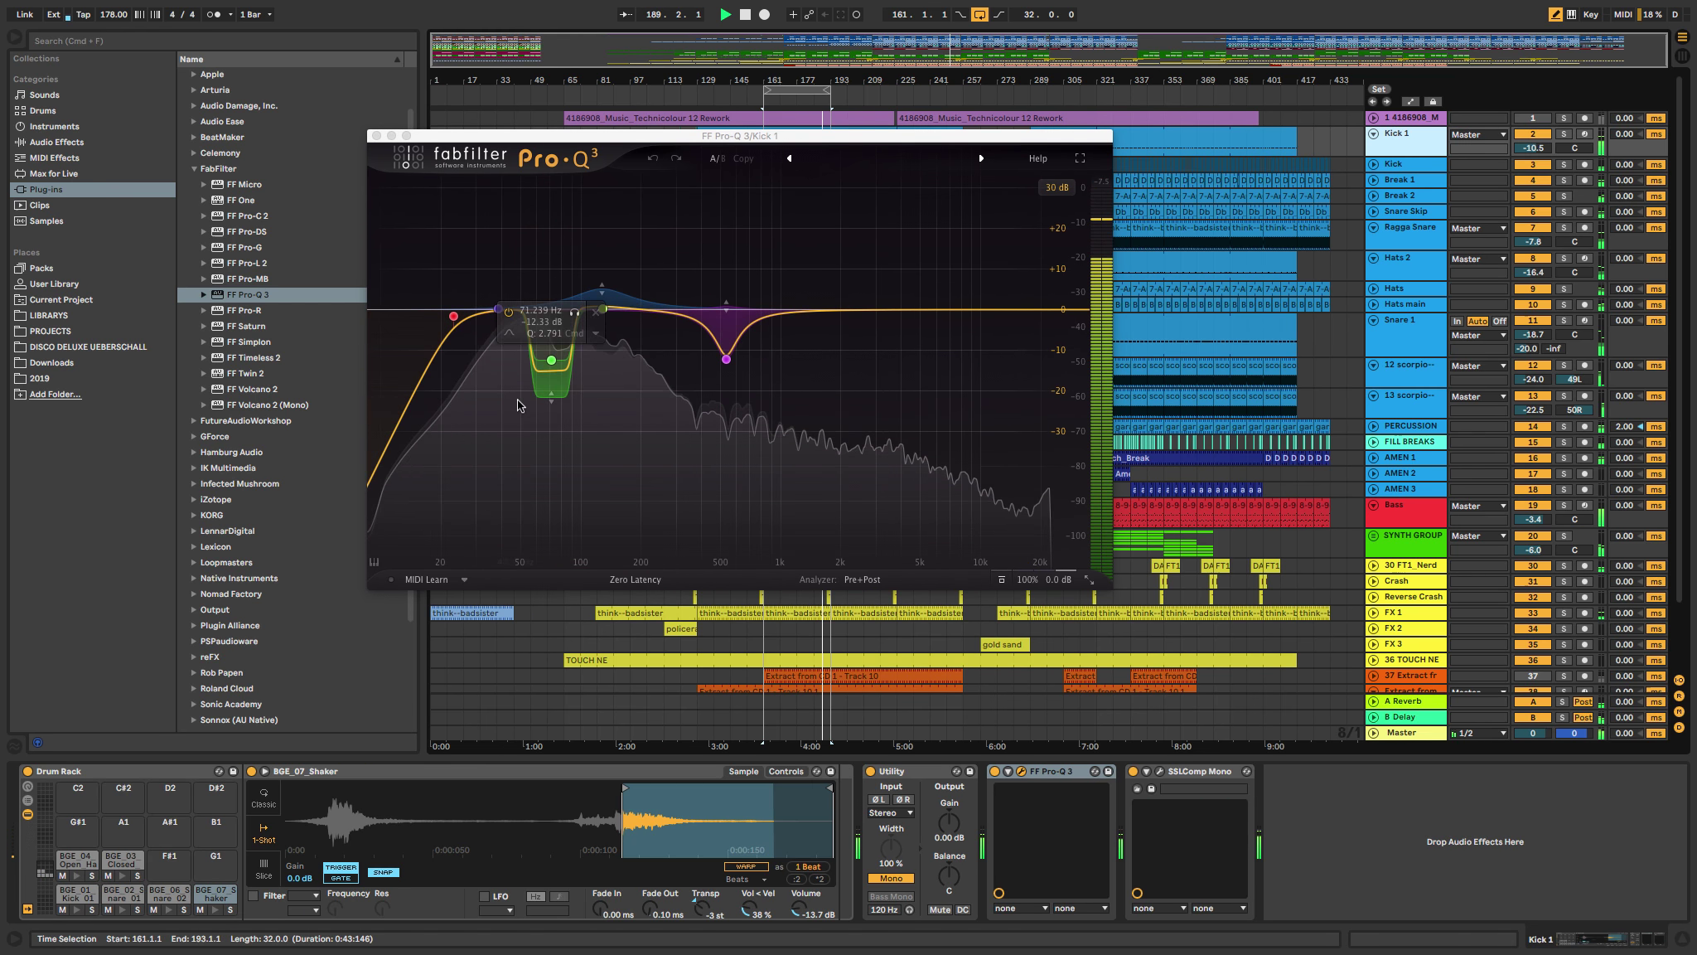
click(862, 579)
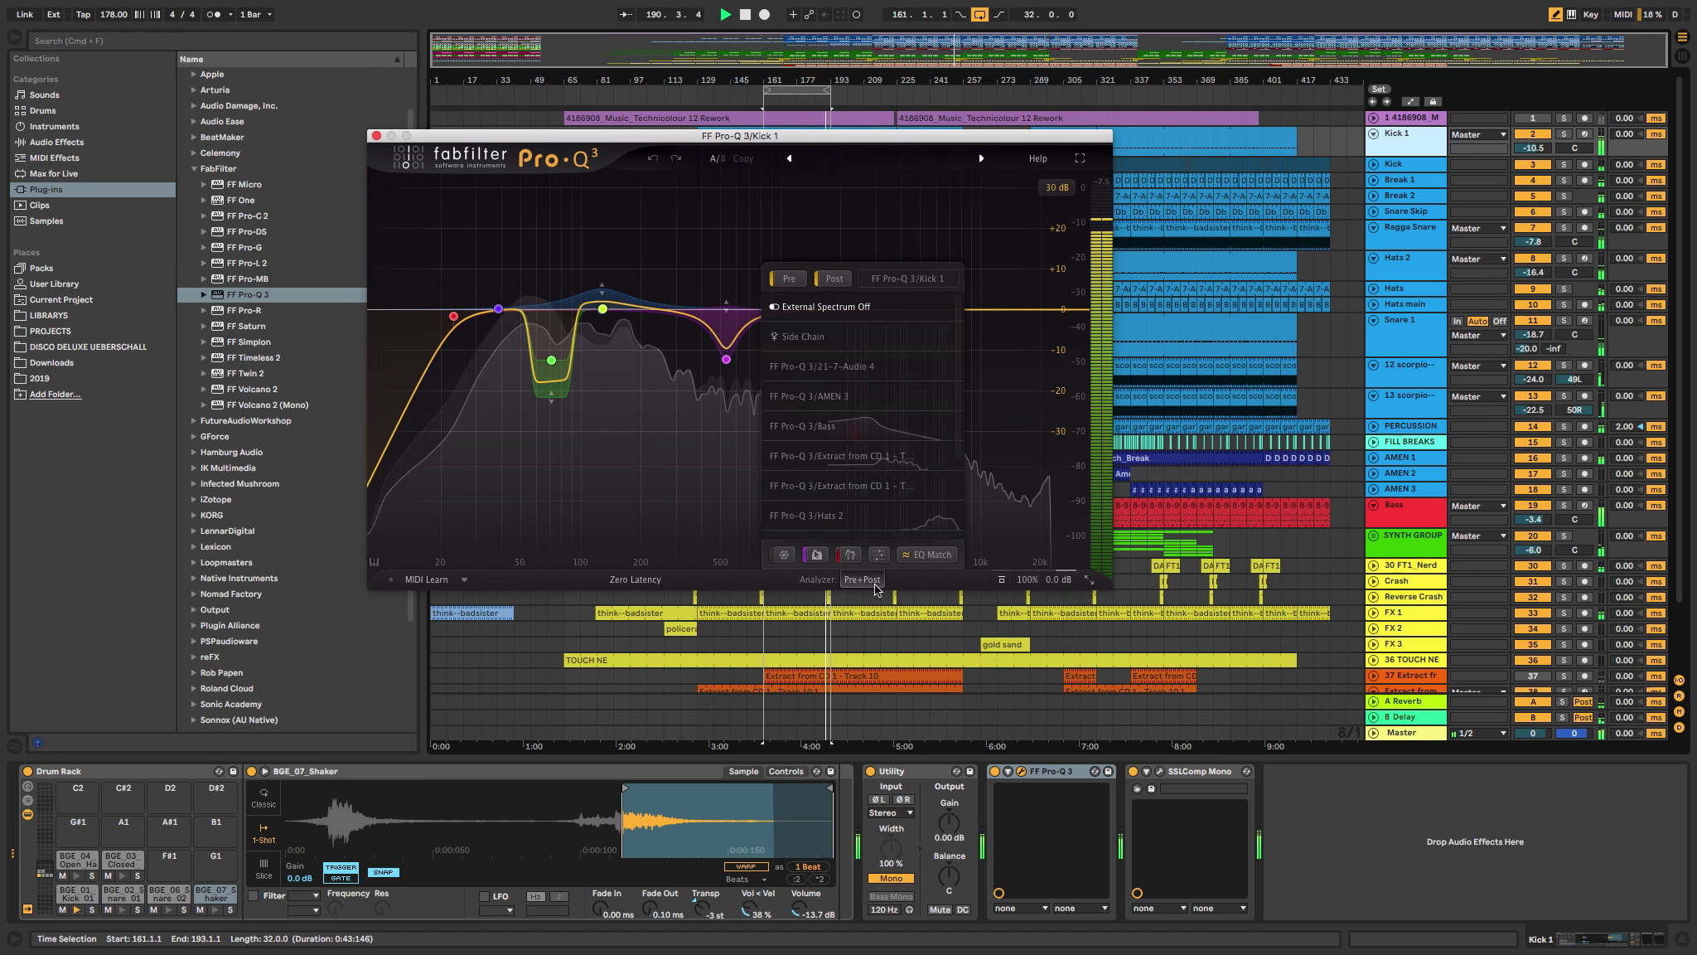
scroll(862, 464, up, 3)
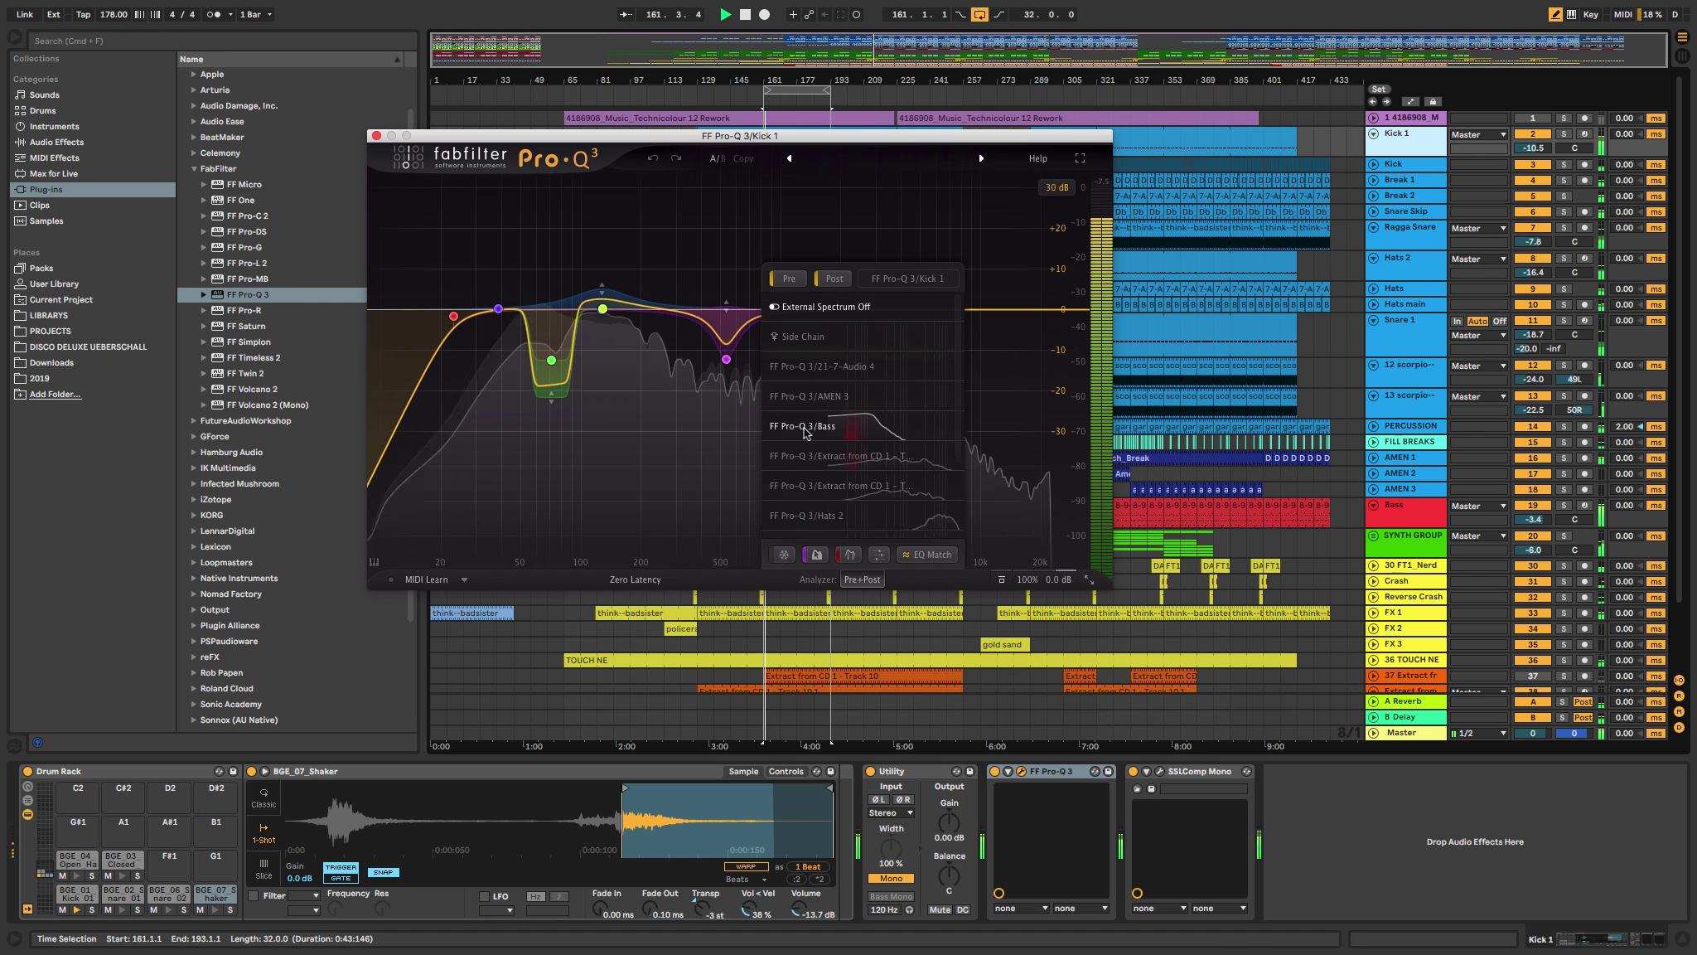
click(829, 426)
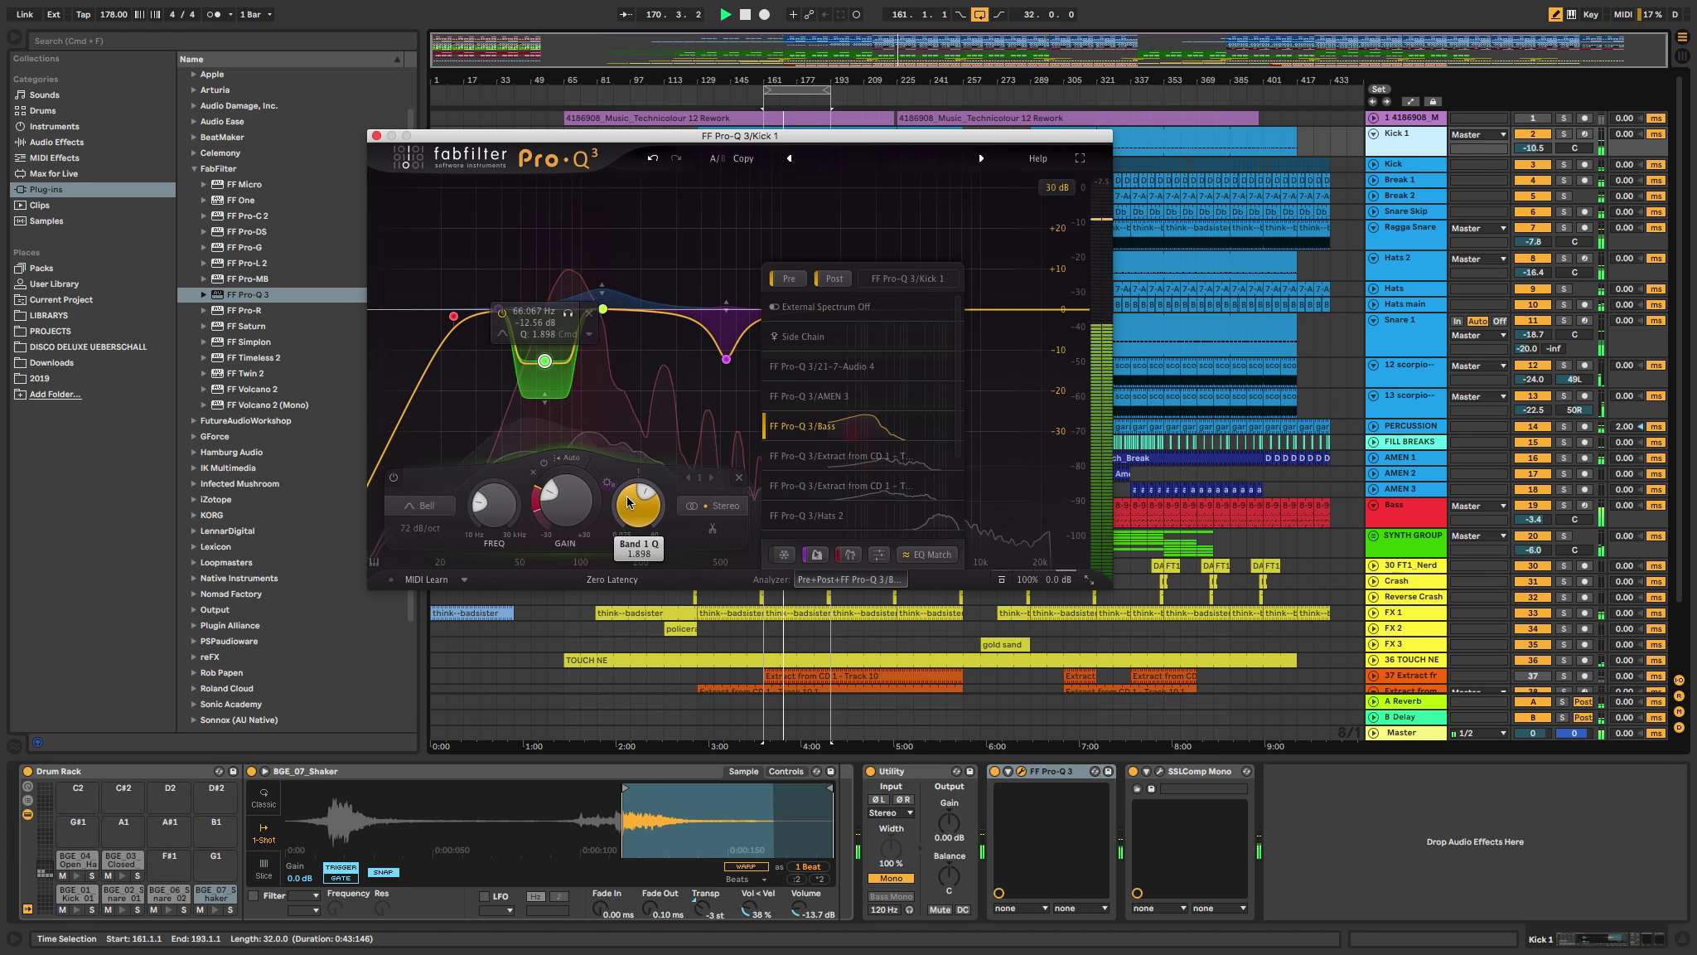
Step: Widen Kick 1's 66 Hz bell to a Q of about 1.21 and shift it up in frequency, comparing it with the band bypassed
drag(633, 474, 628, 519)
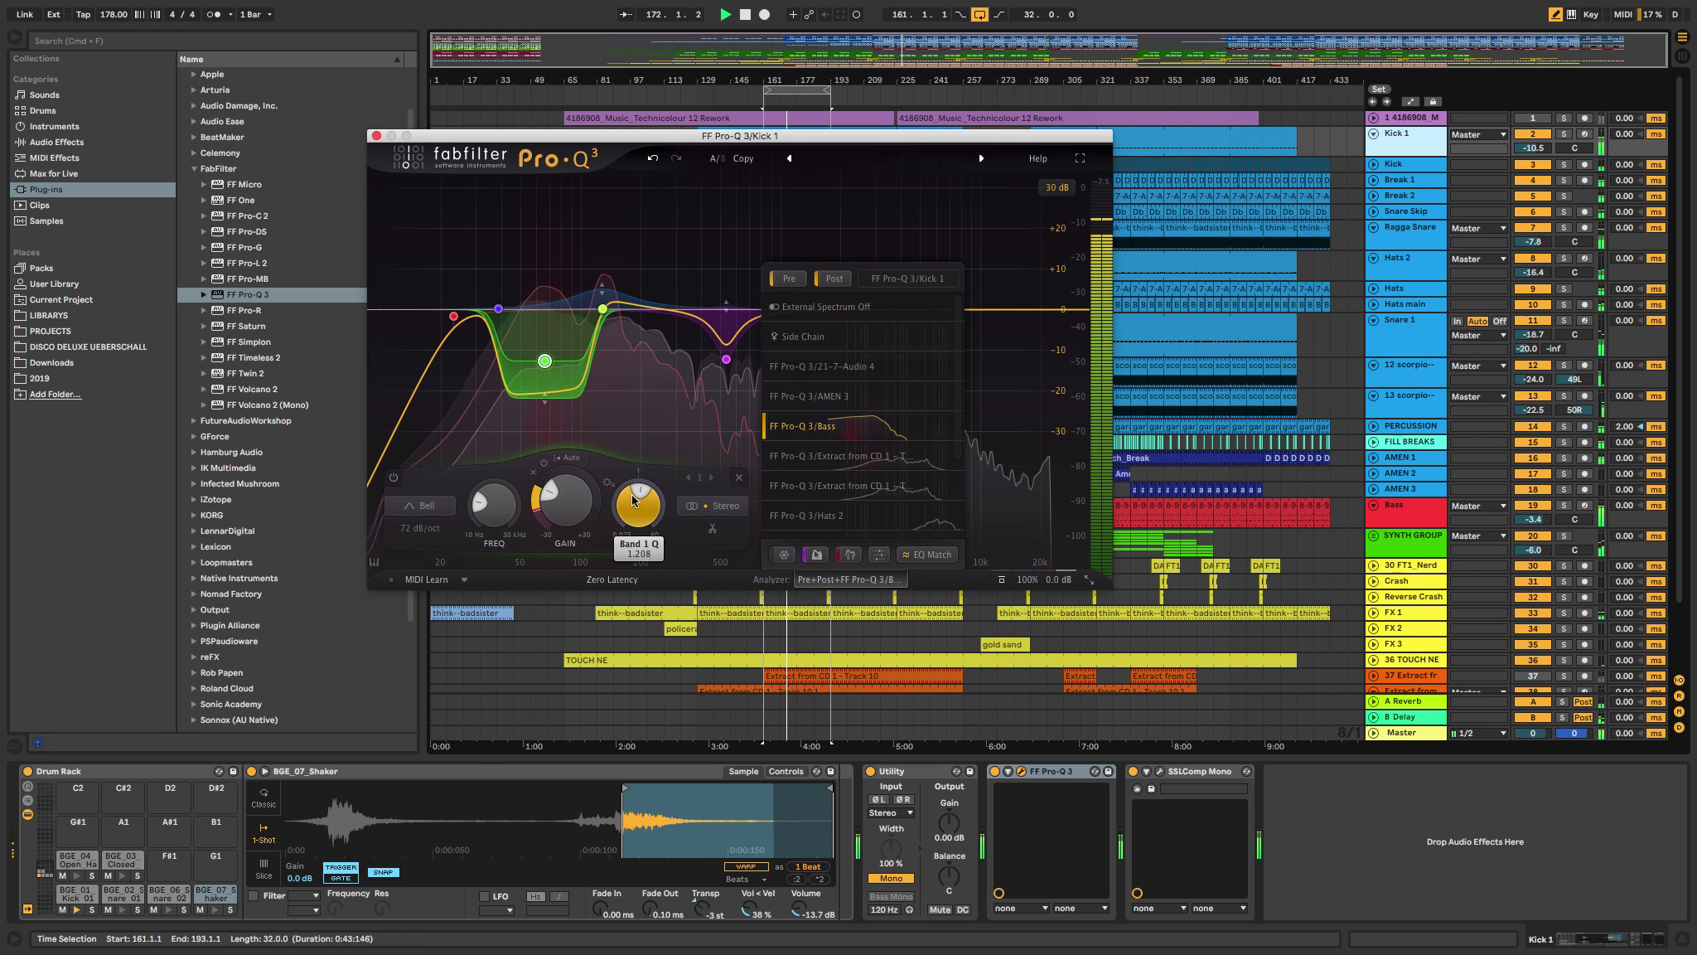
drag(500, 496, 504, 479)
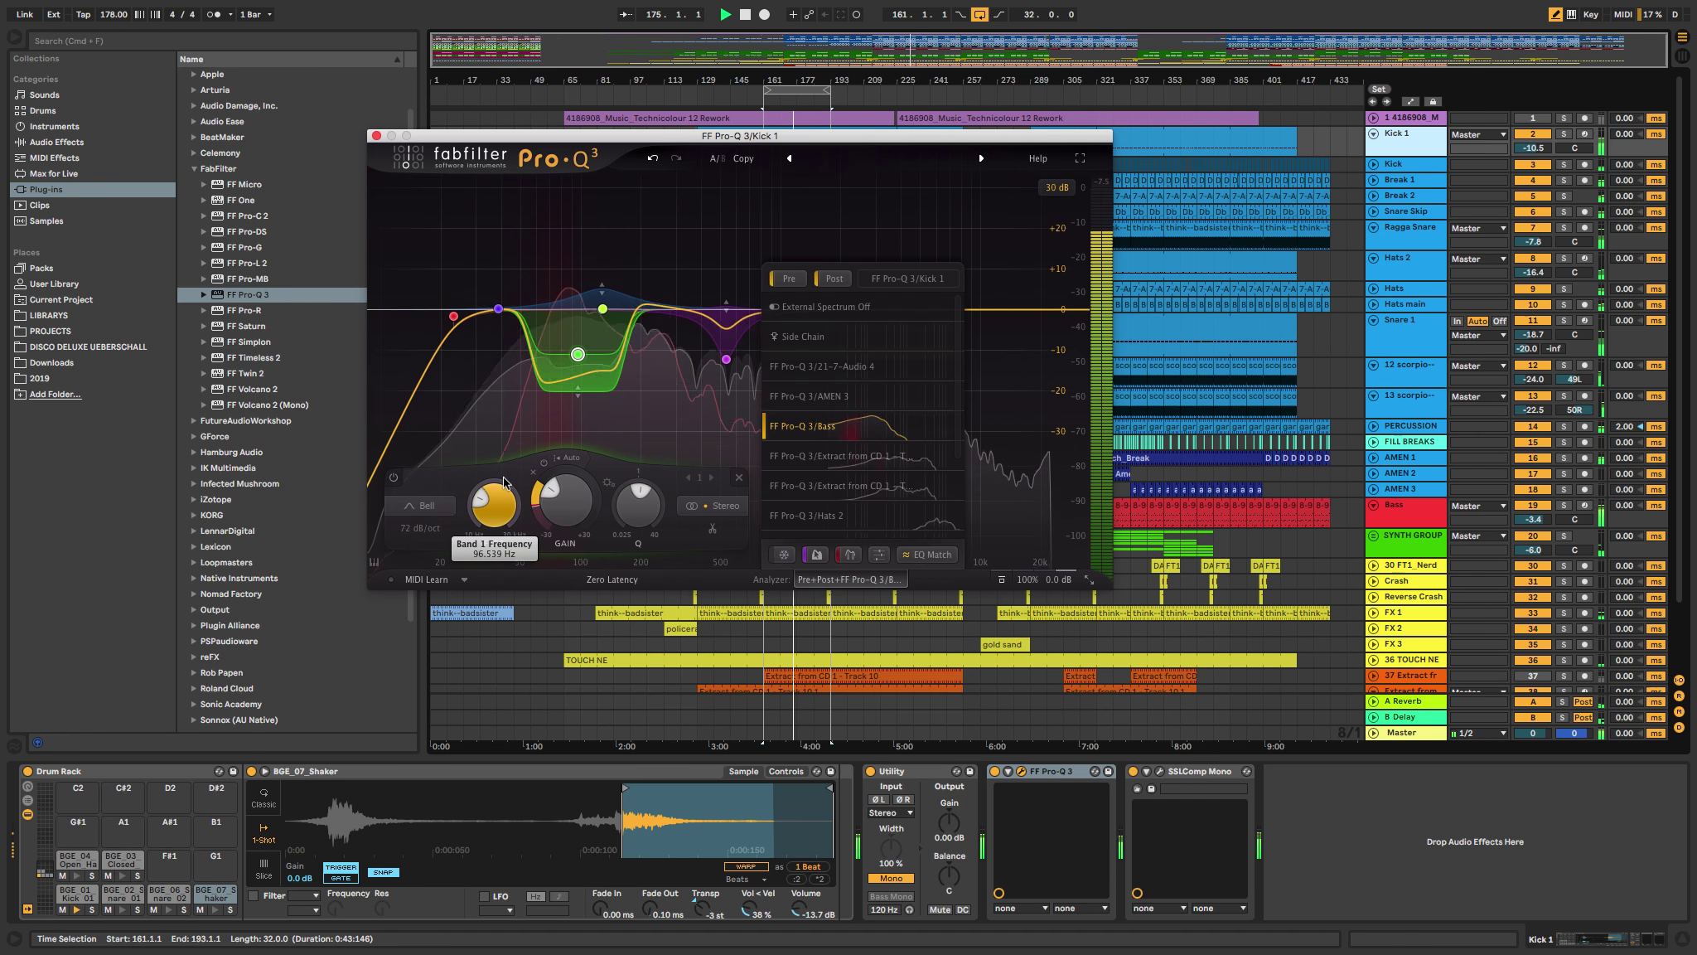
click(408, 479)
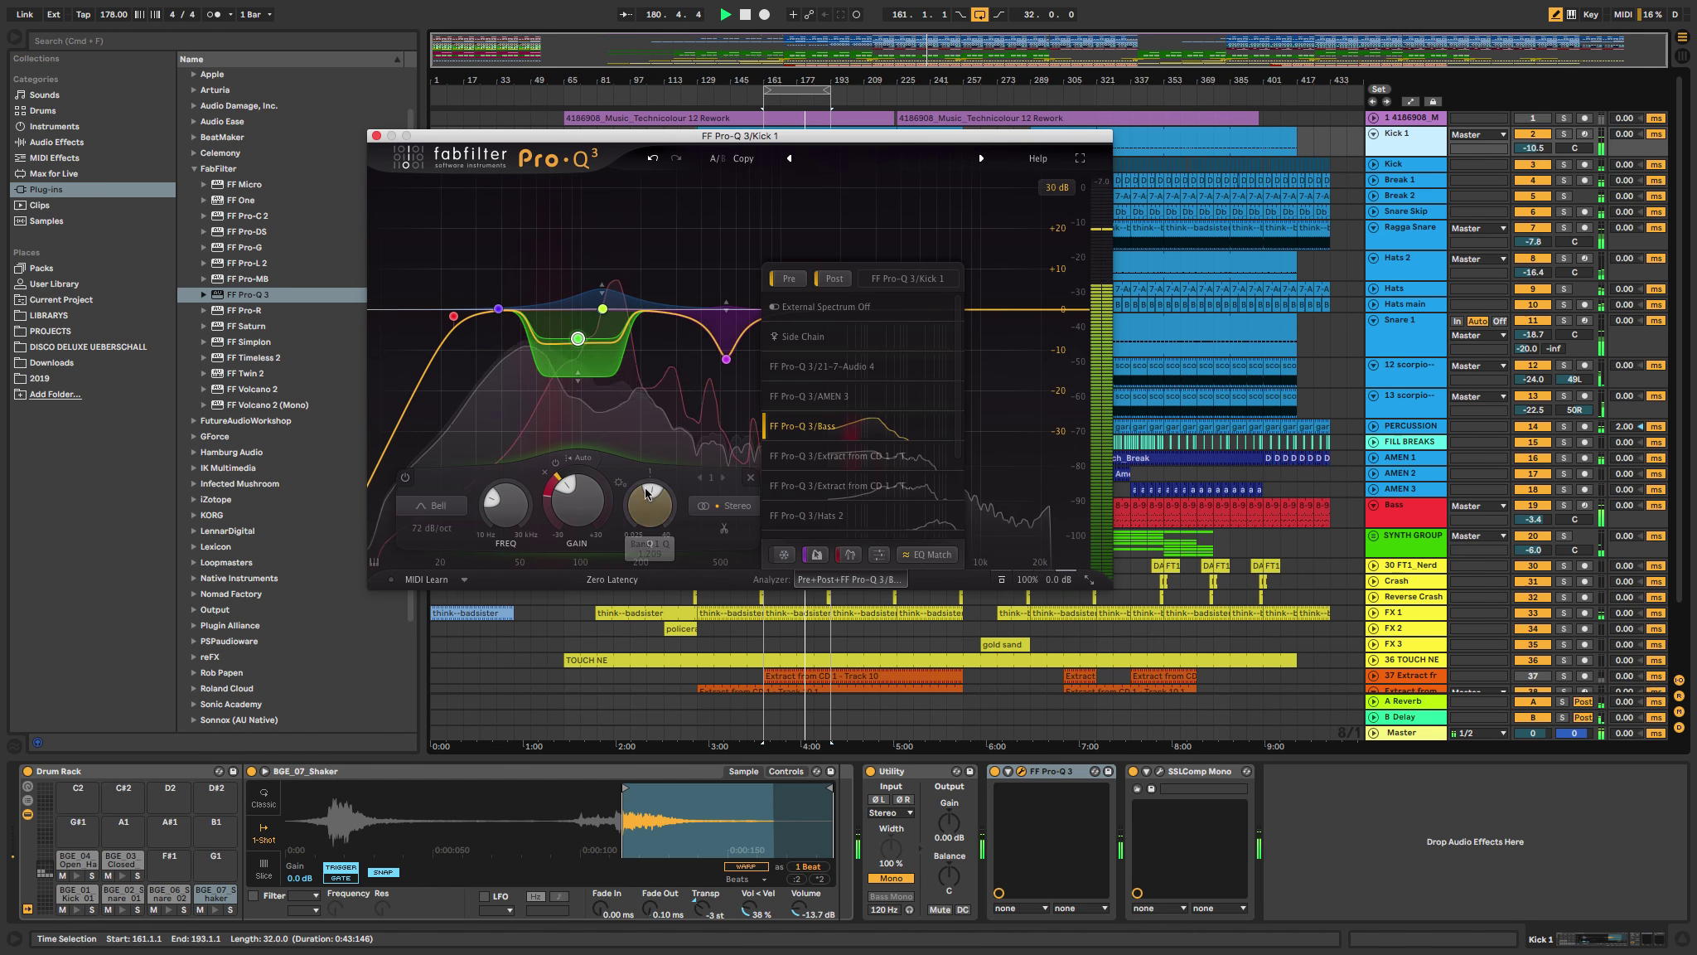
Step: Audition the Kick and Kick 1 tracks in solo and view the Kick track's EQ curve
click(1562, 165)
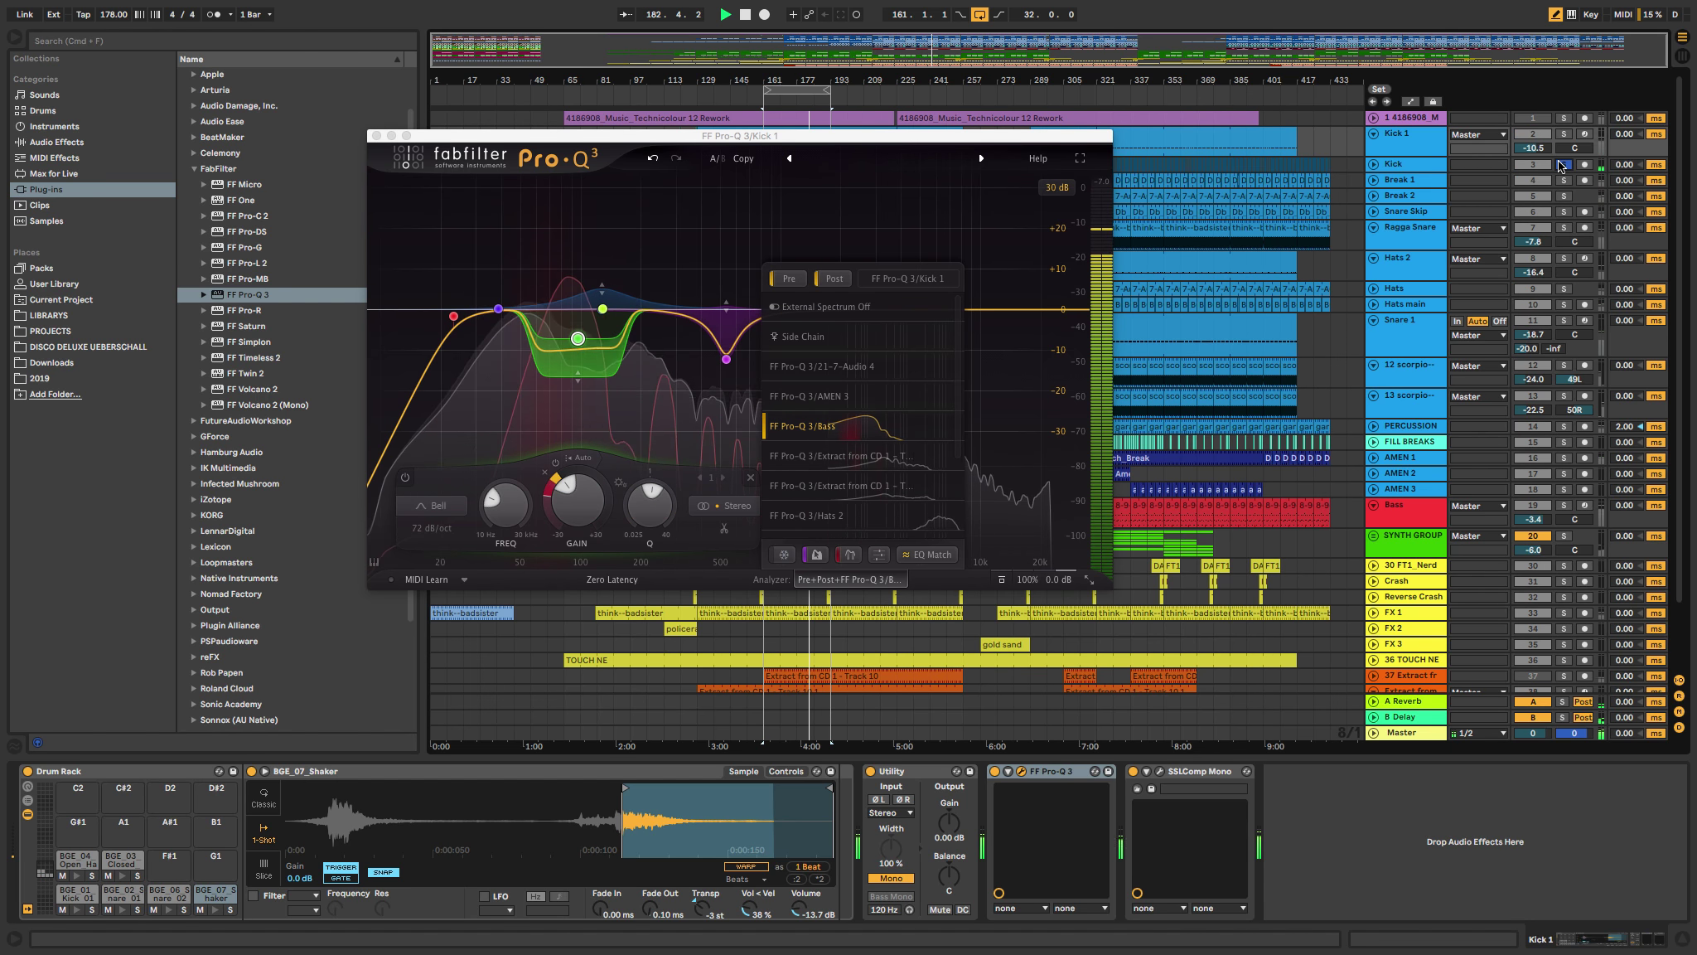
click(1409, 164)
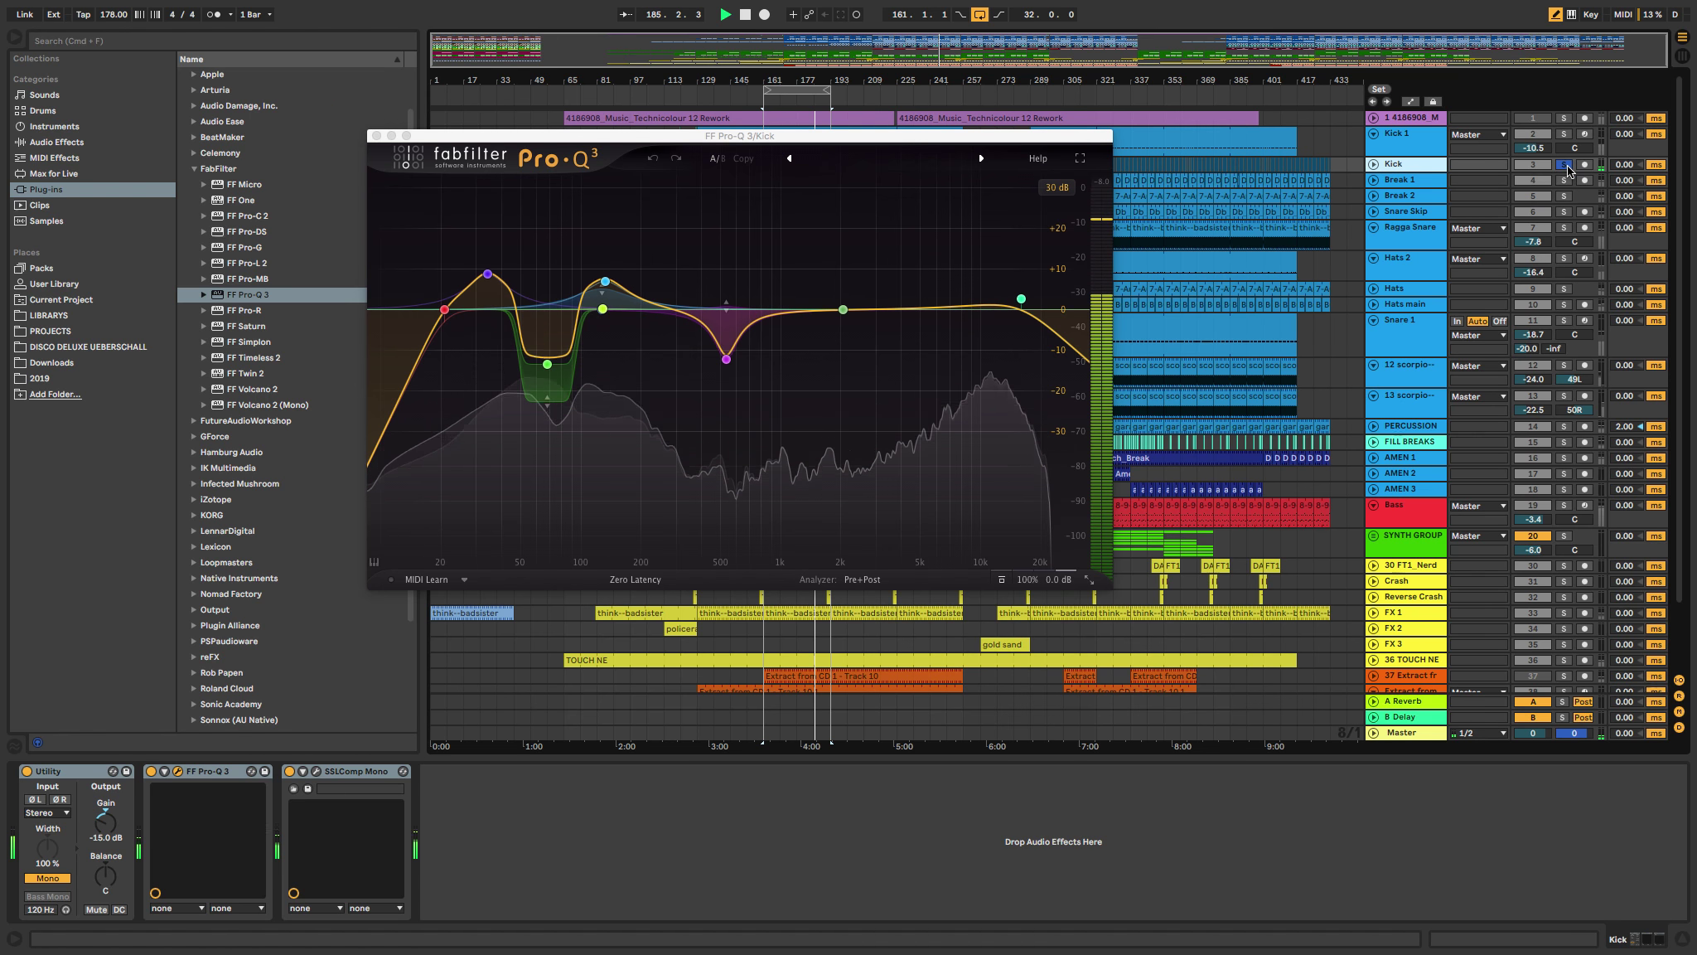
click(1564, 135)
click(1564, 135)
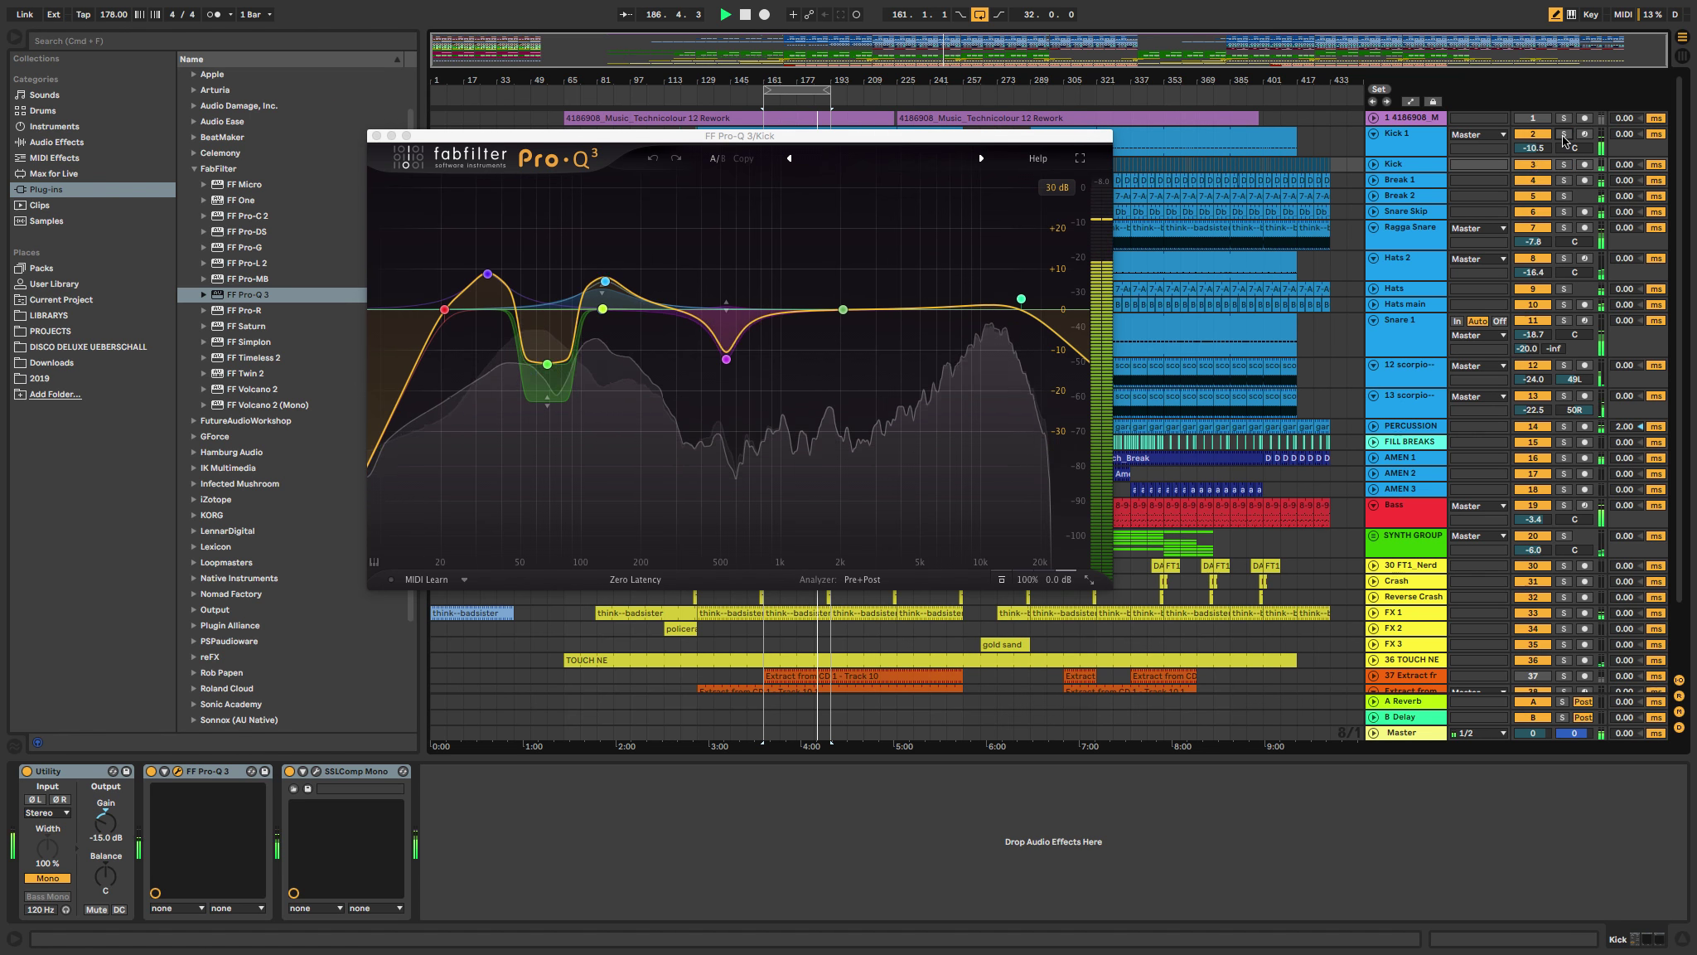
Step: Unfold and solo the Kick track and raise its volume to -11.3 dB
click(1387, 166)
click(1373, 165)
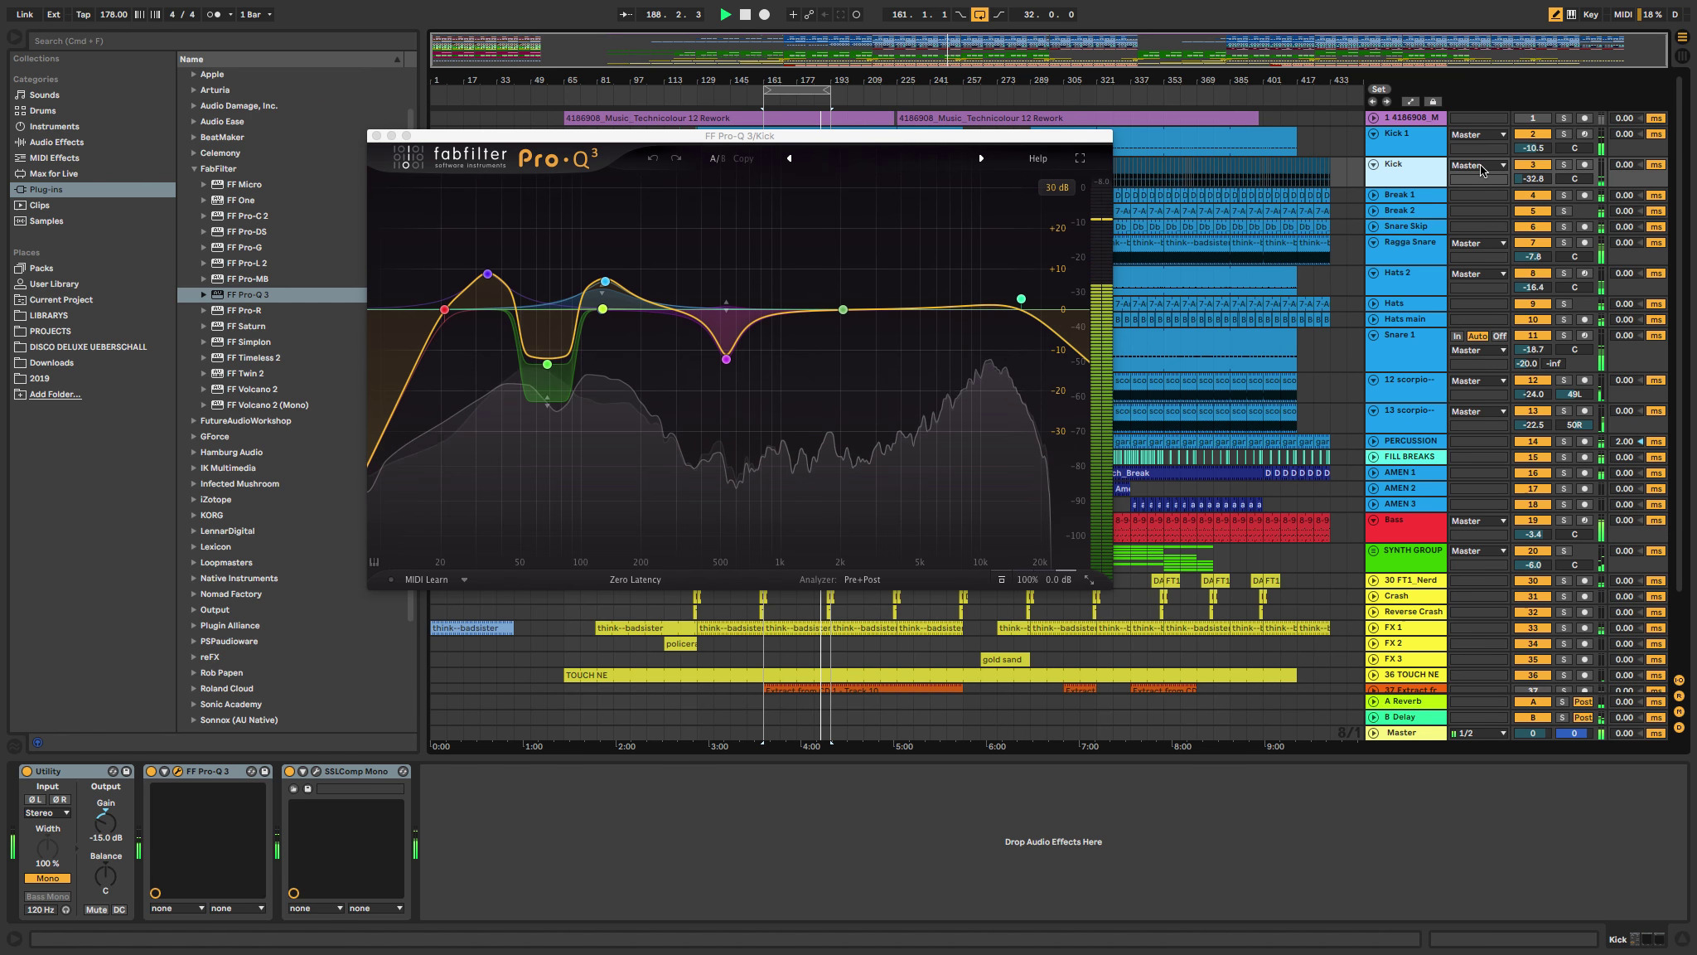
click(1565, 166)
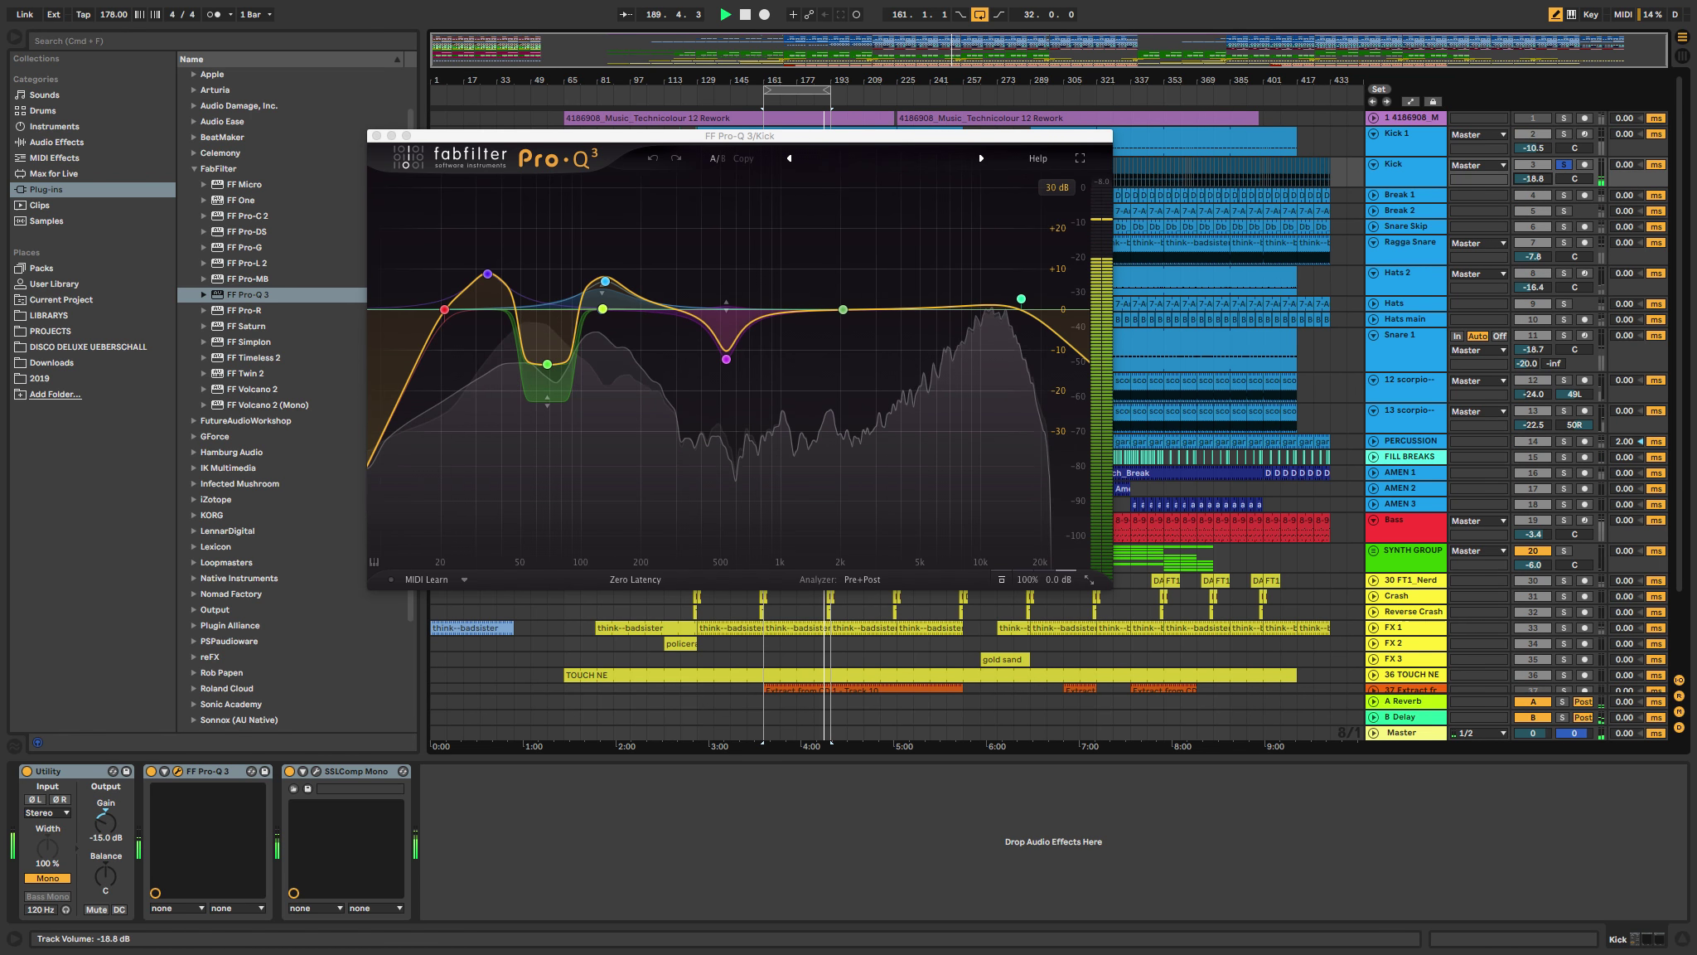
drag(1533, 179, 1533, 159)
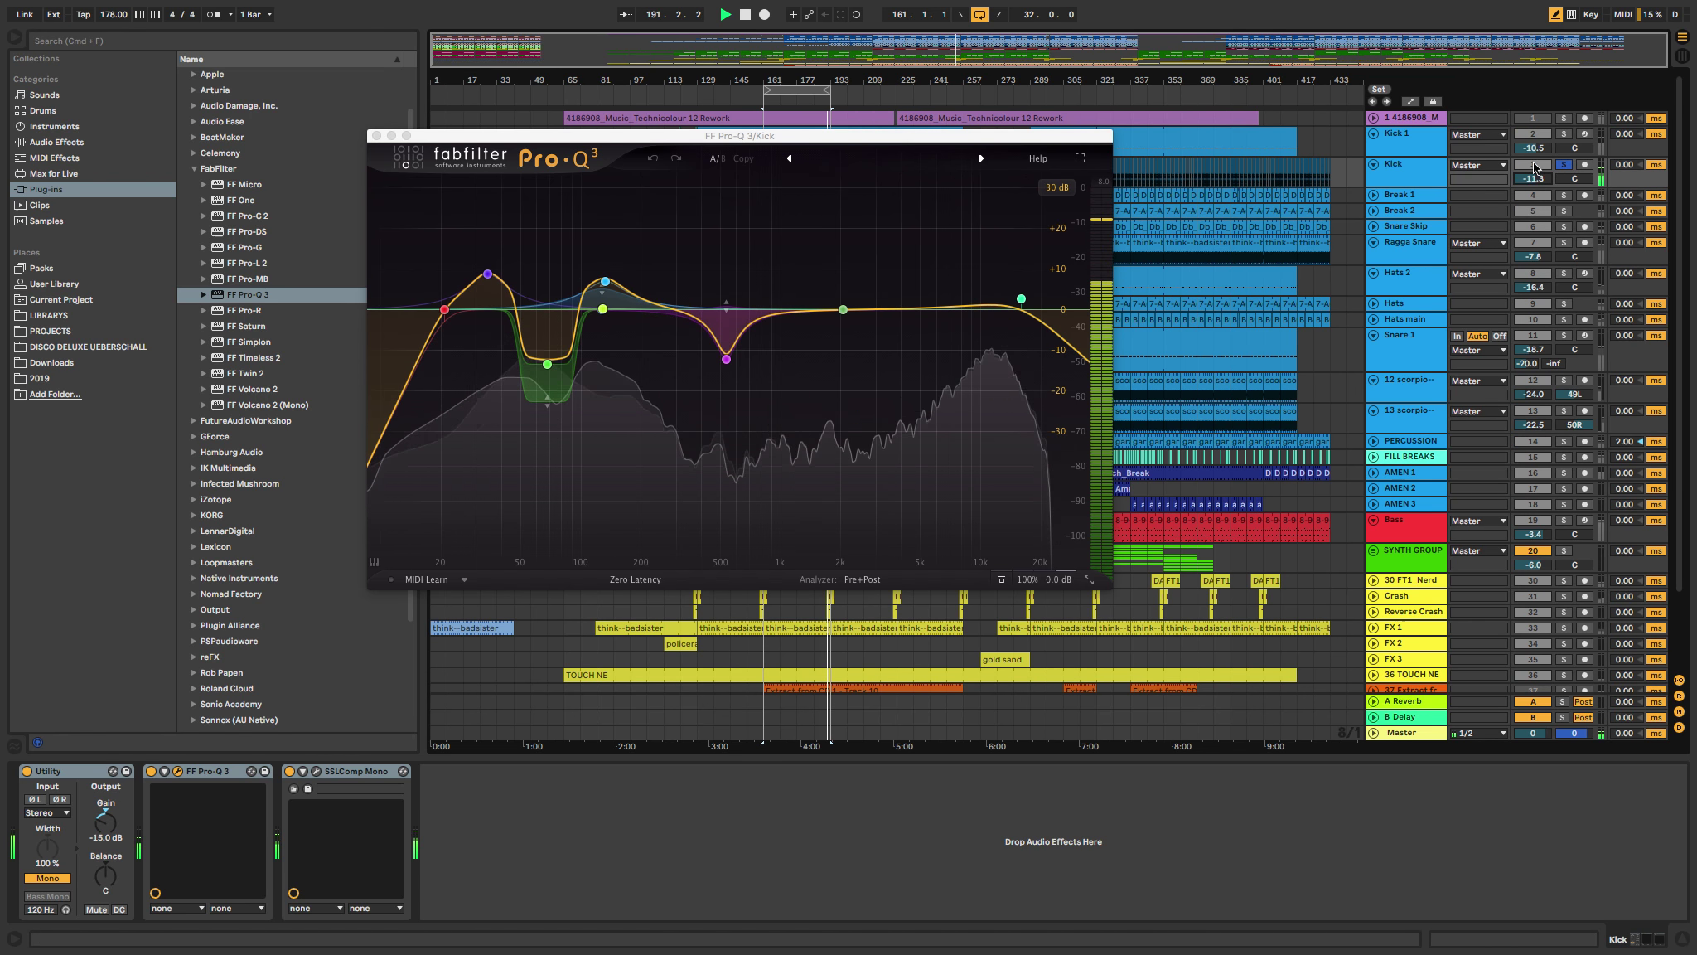
click(1566, 165)
click(1566, 165)
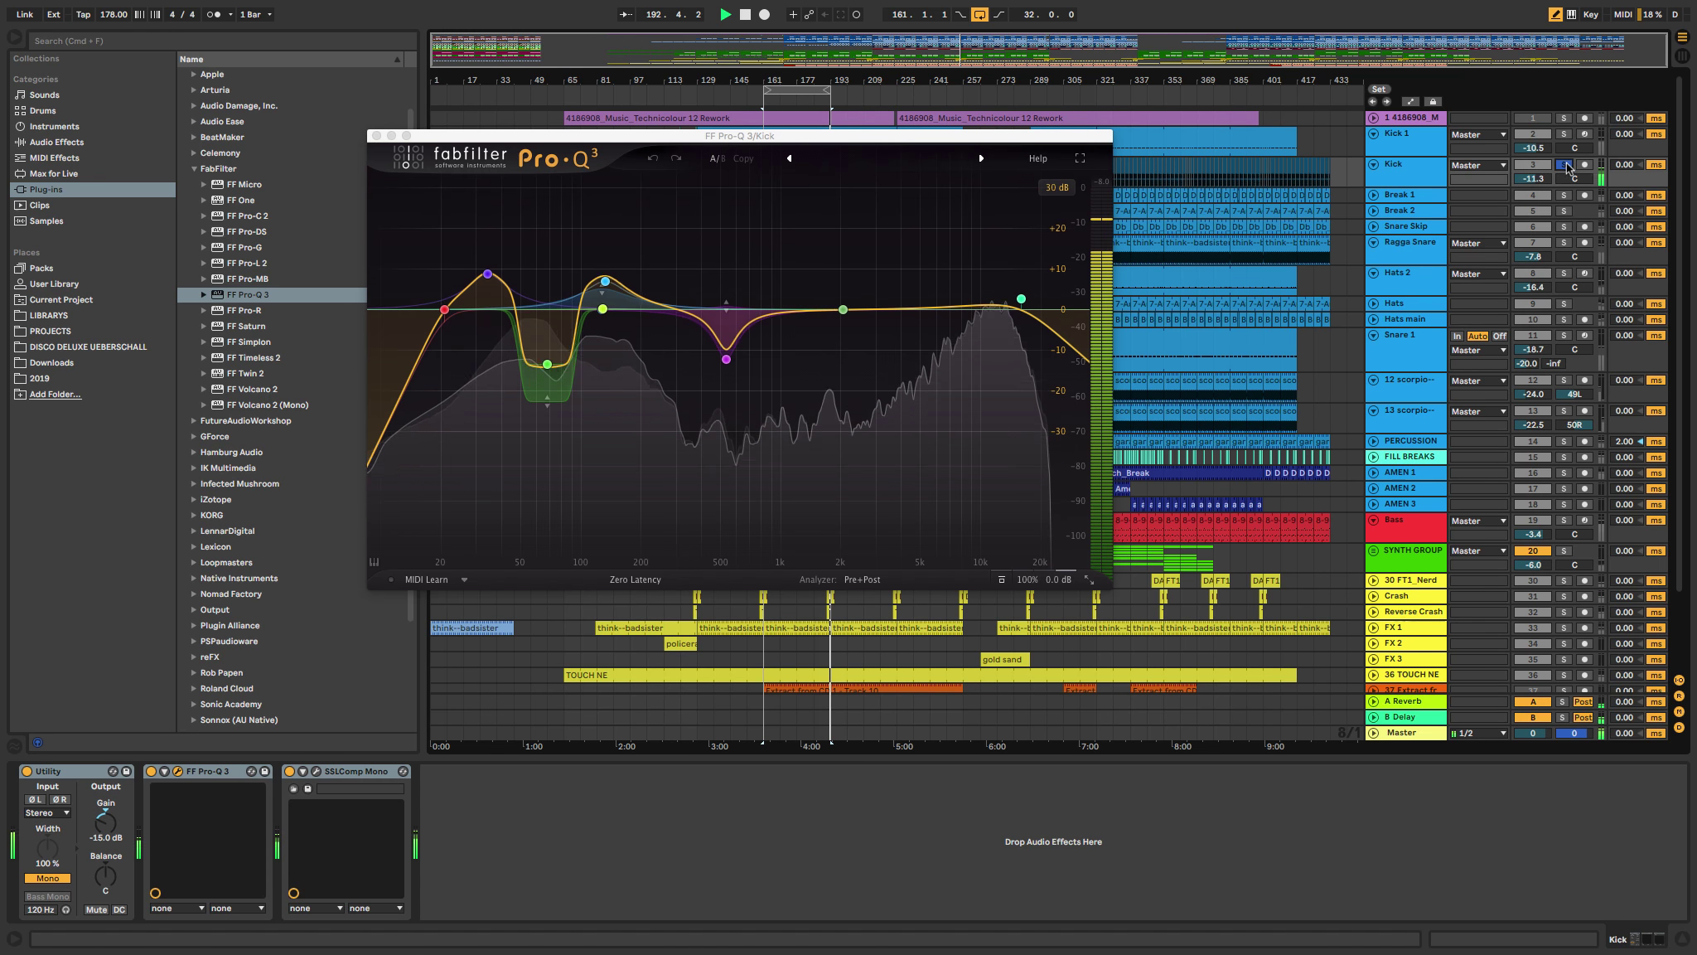
Step: Solo Kick 1 together with Kick, lower Kick 1's volume to -18.4 dB and set Kick's to -10.0 dB
click(1564, 134)
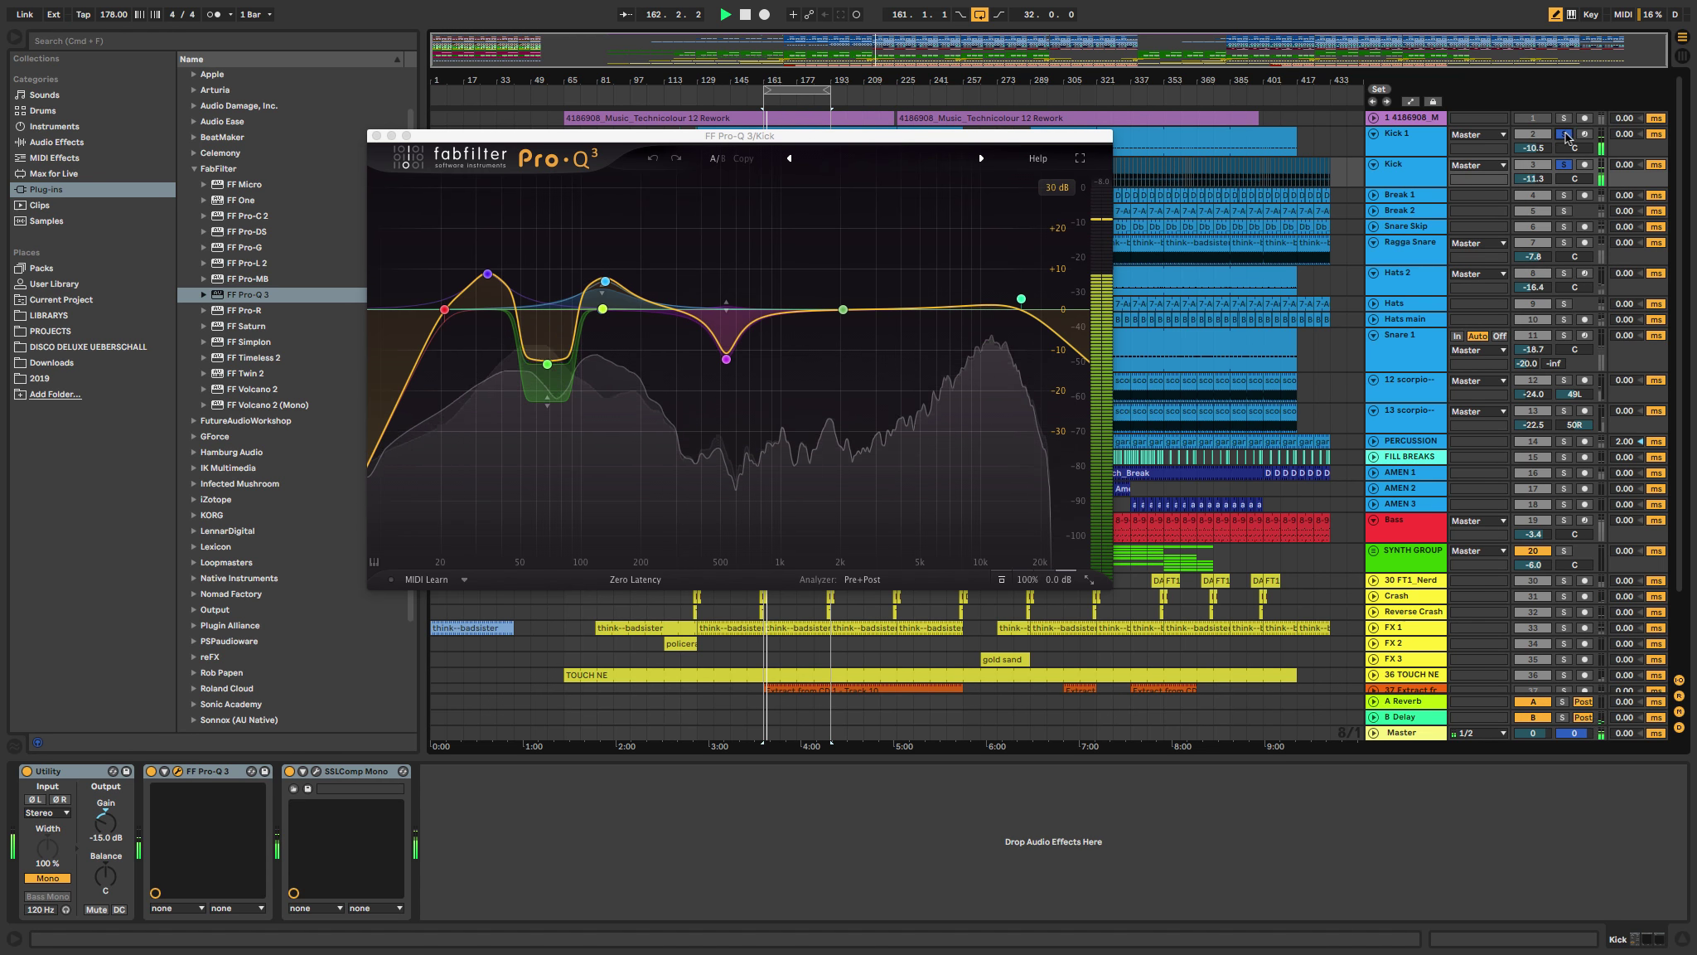
drag(1532, 148, 1531, 162)
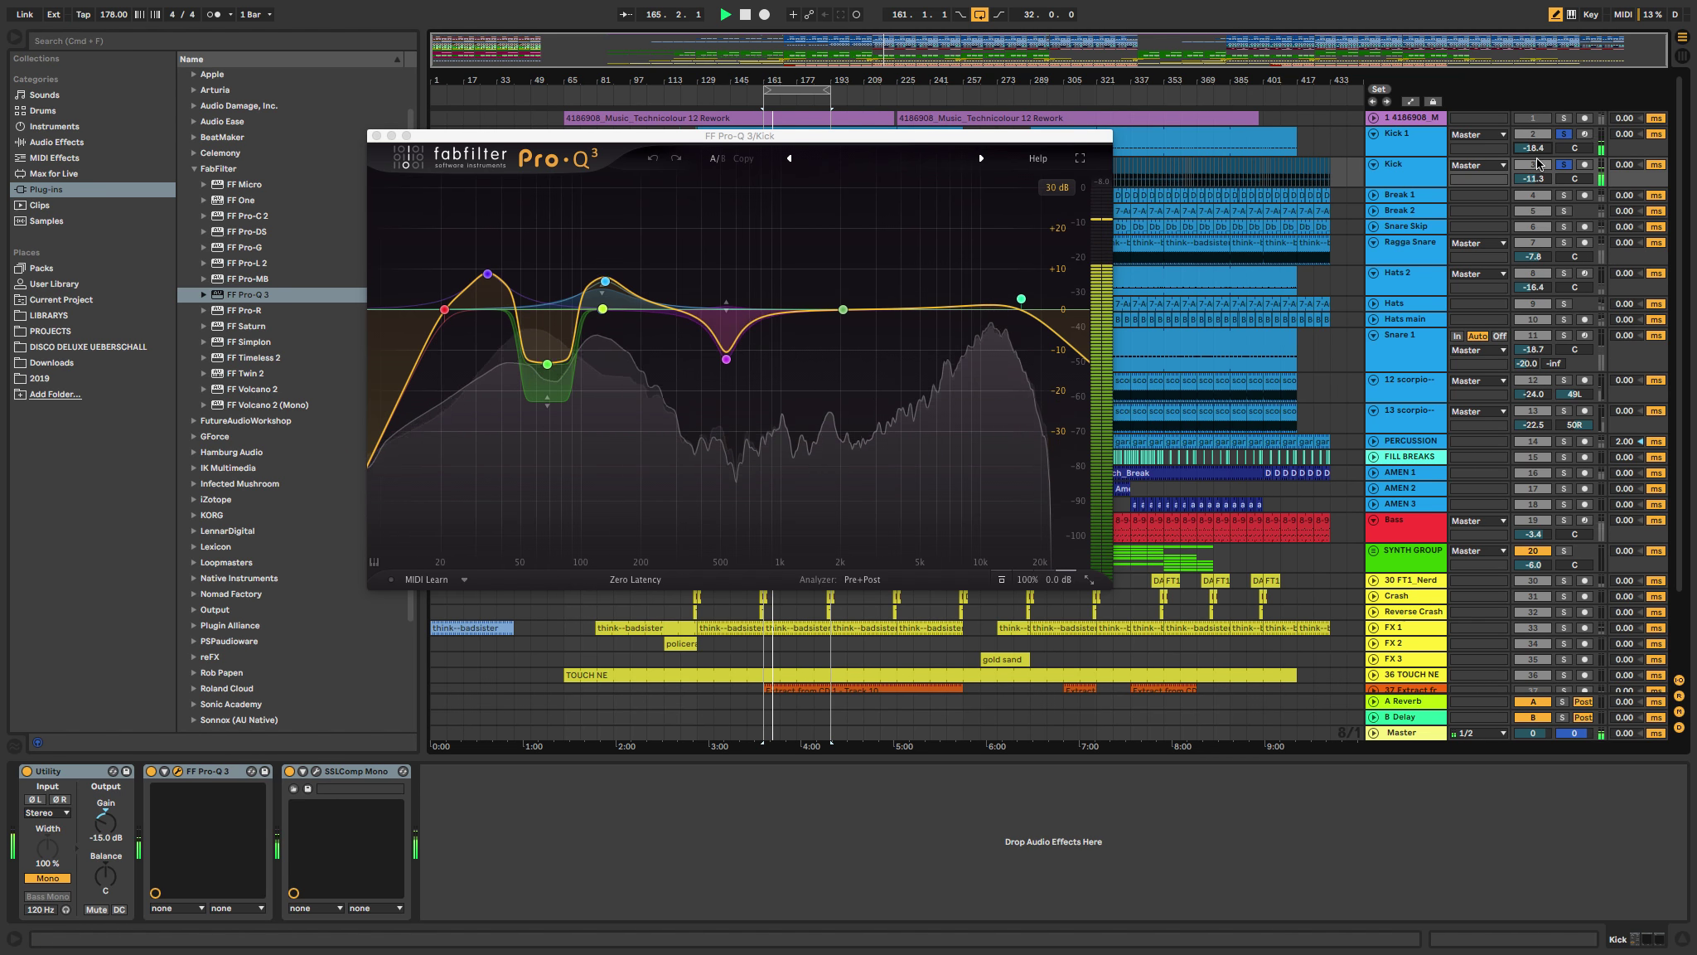
drag(1532, 178, 1532, 175)
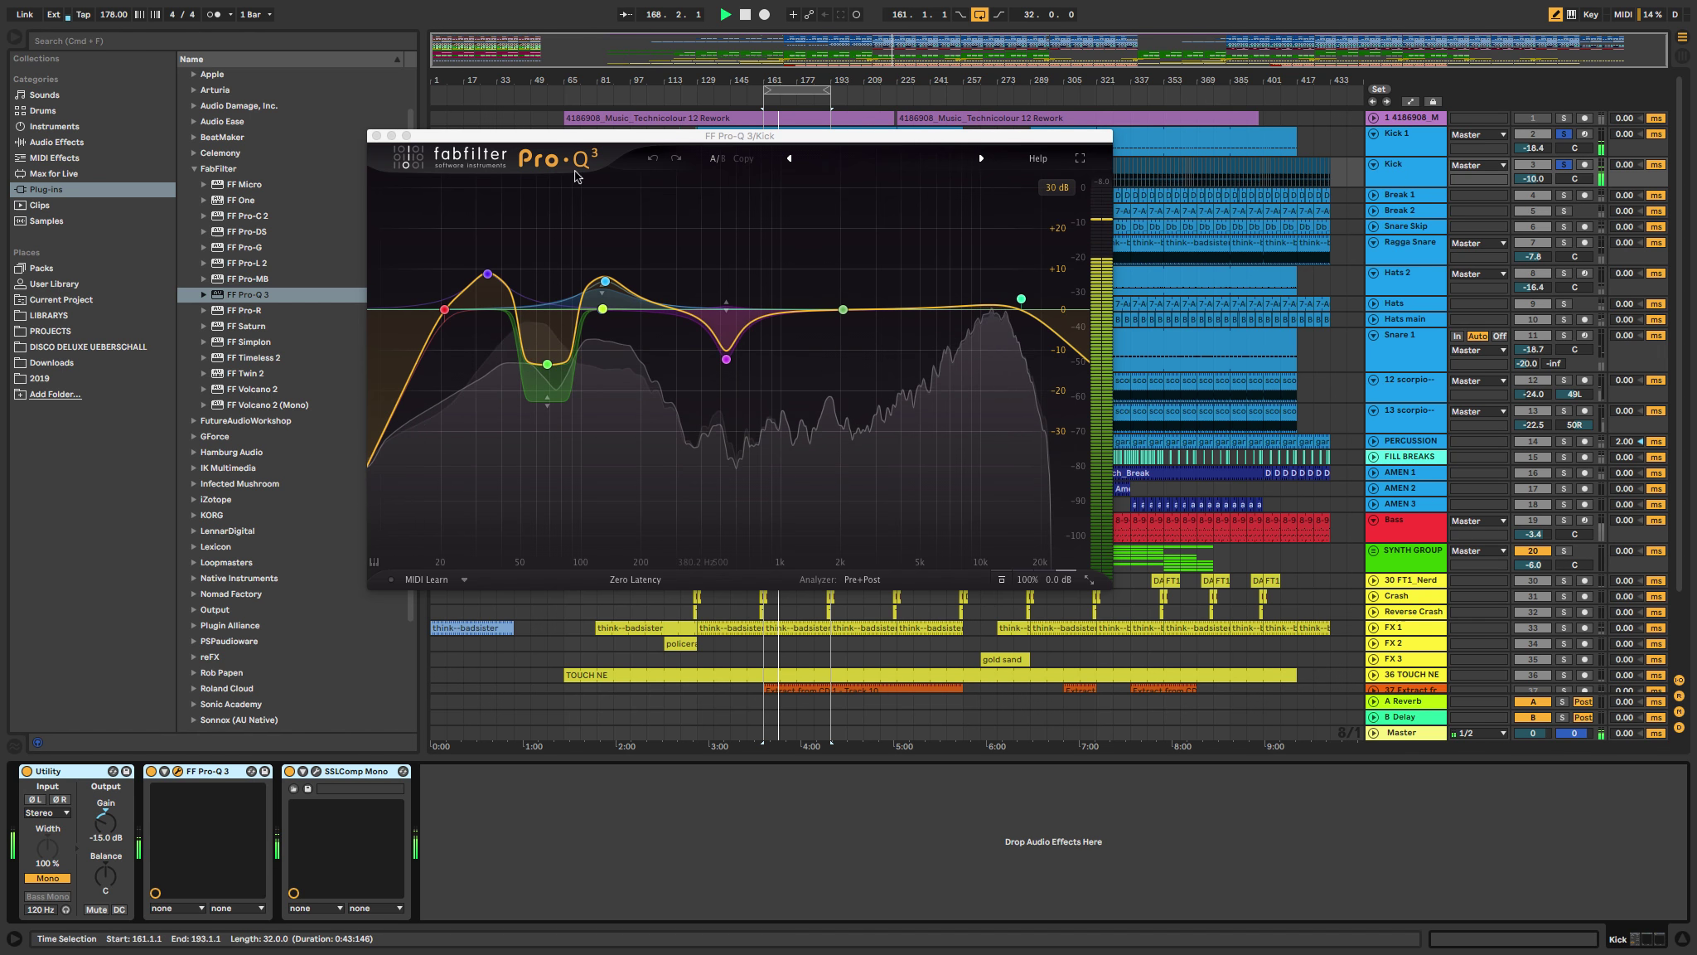
Step: Display the Kick track's EQ and overlay the Bass spectrum as its external spectrum
click(1430, 165)
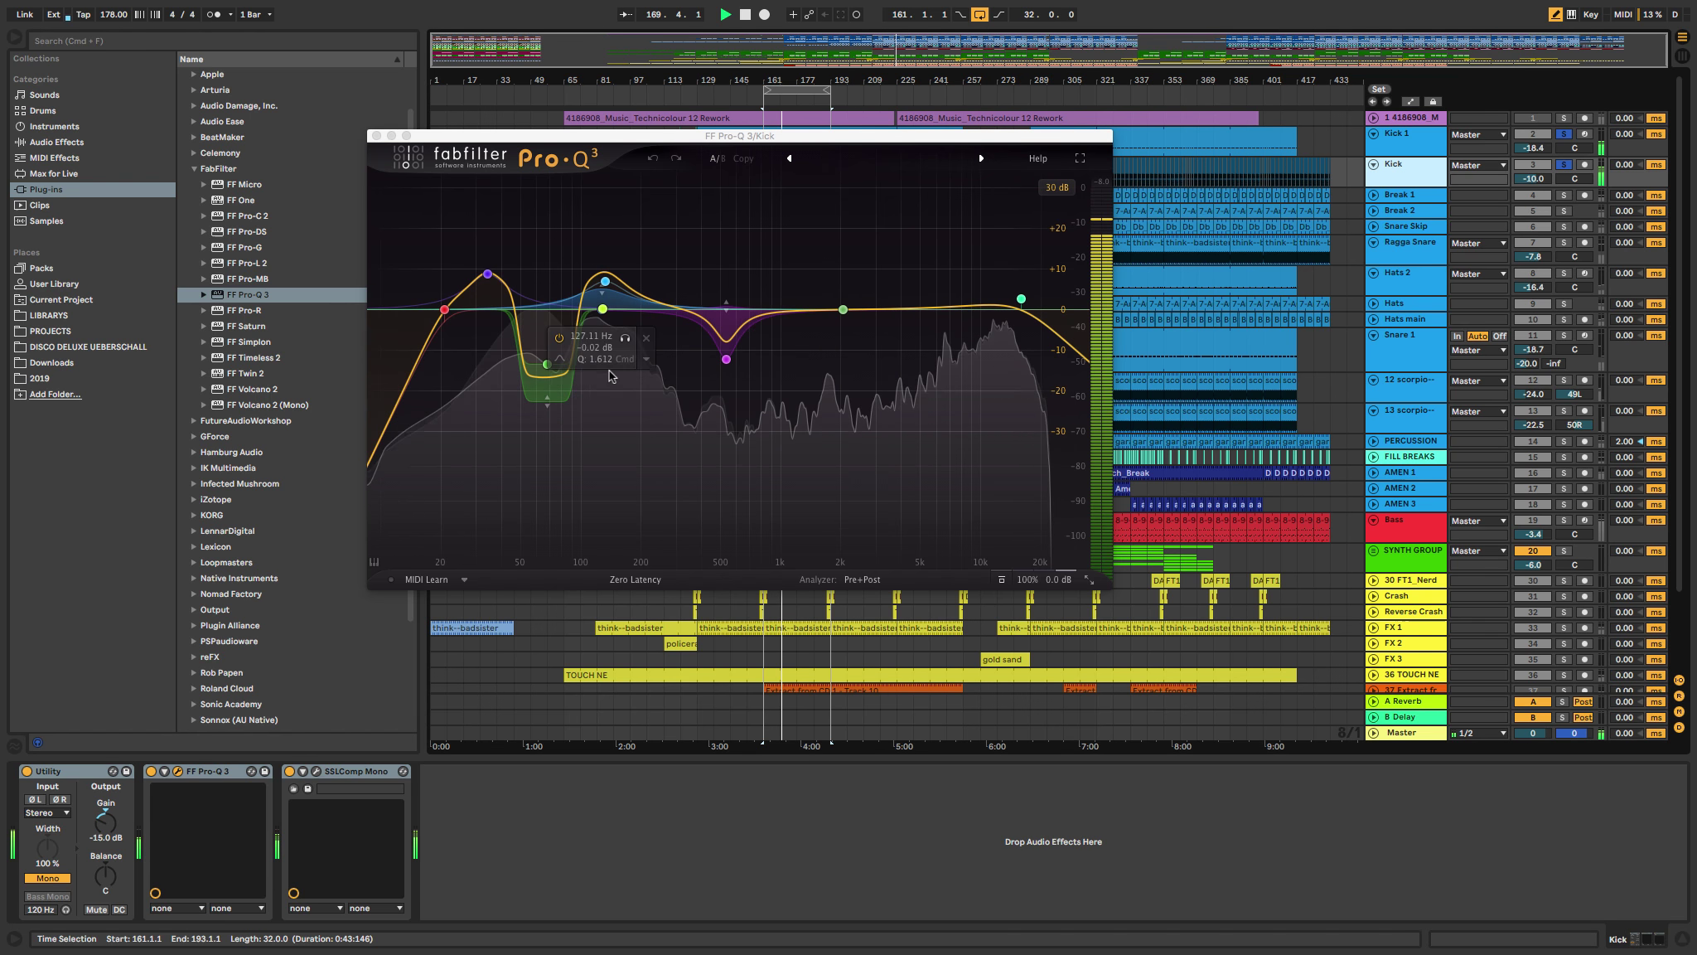
click(547, 365)
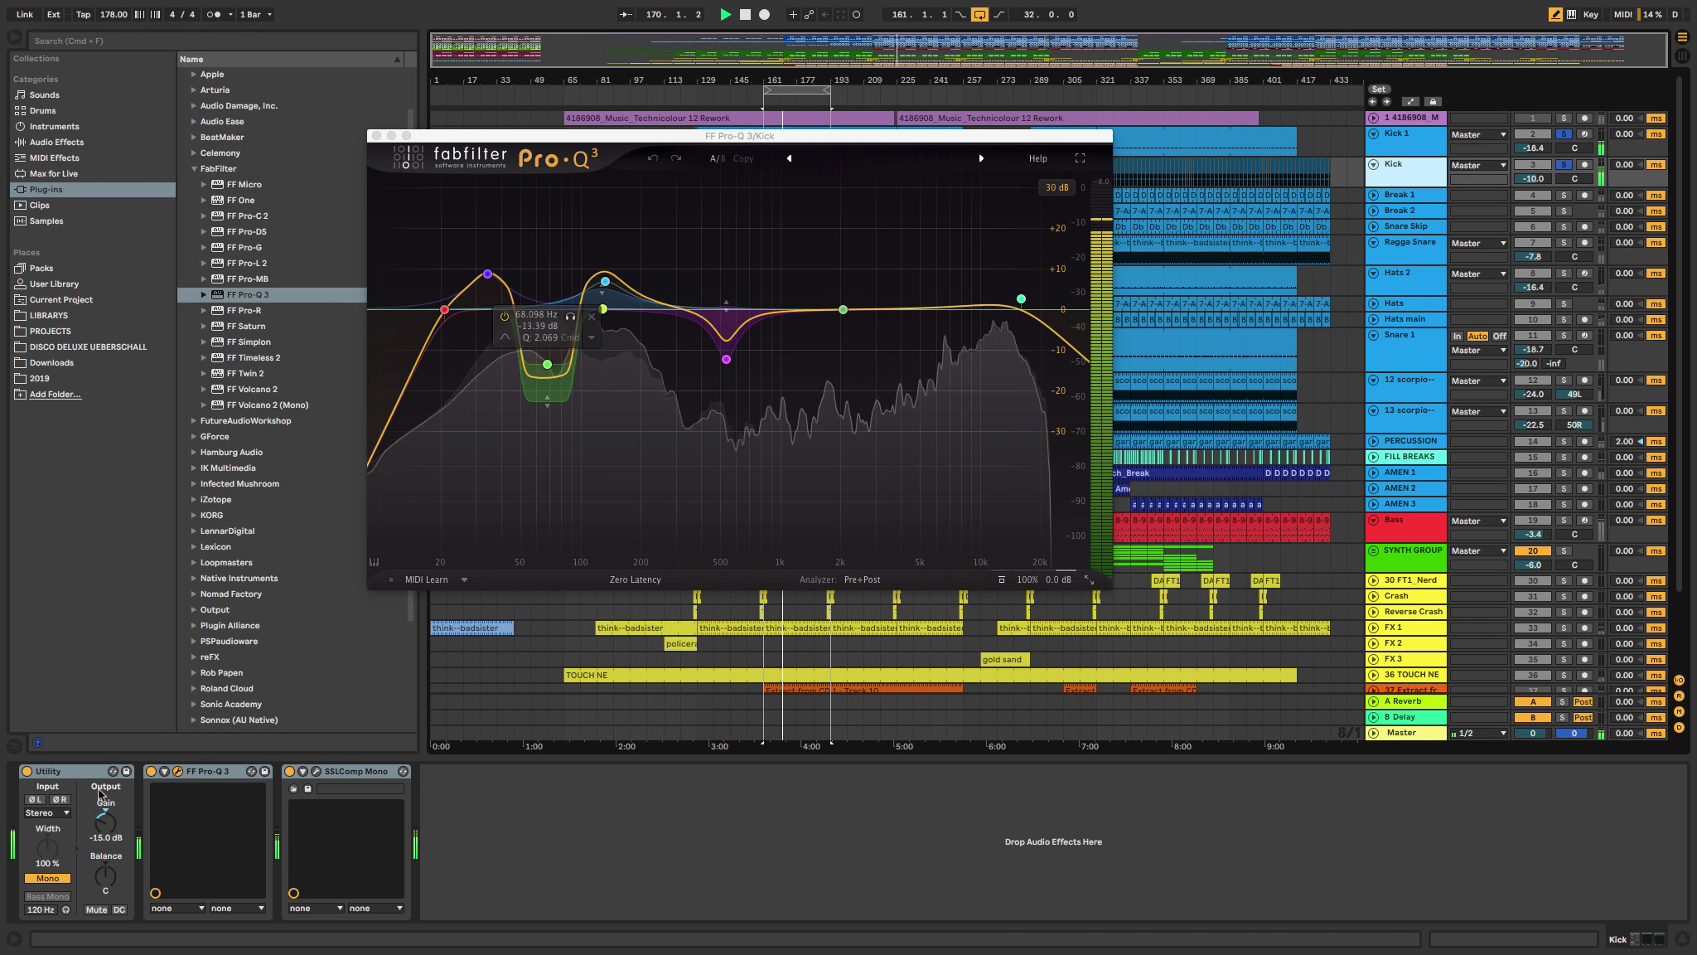
click(178, 771)
click(177, 771)
click(178, 771)
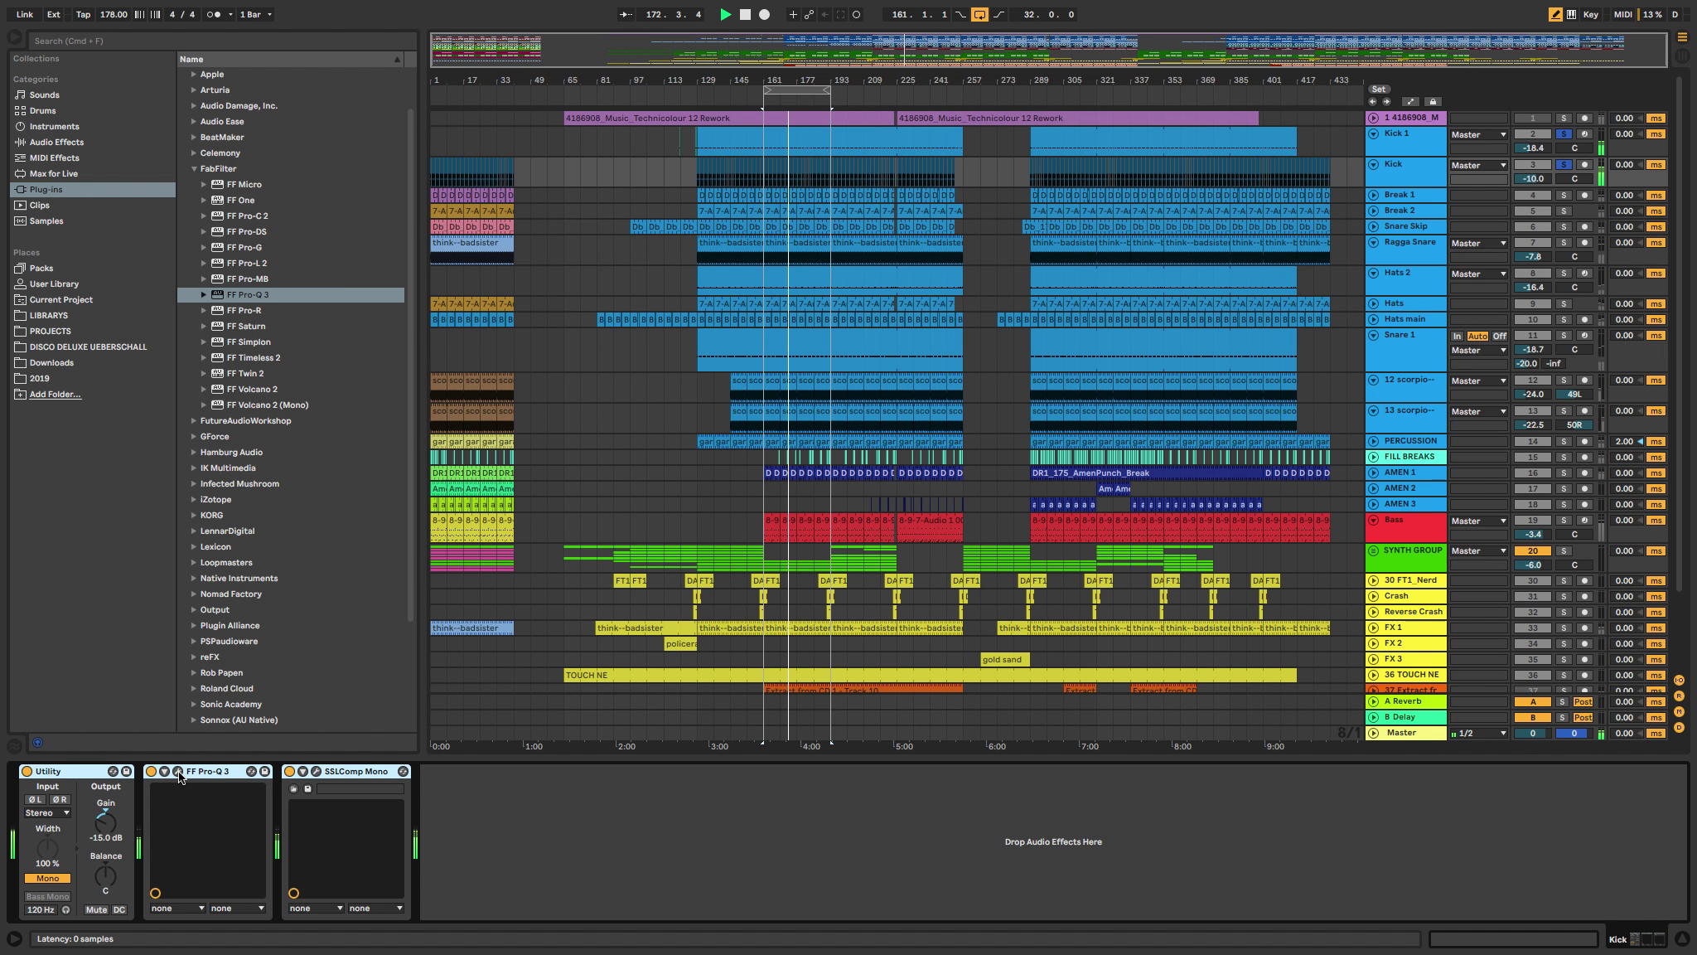
click(177, 771)
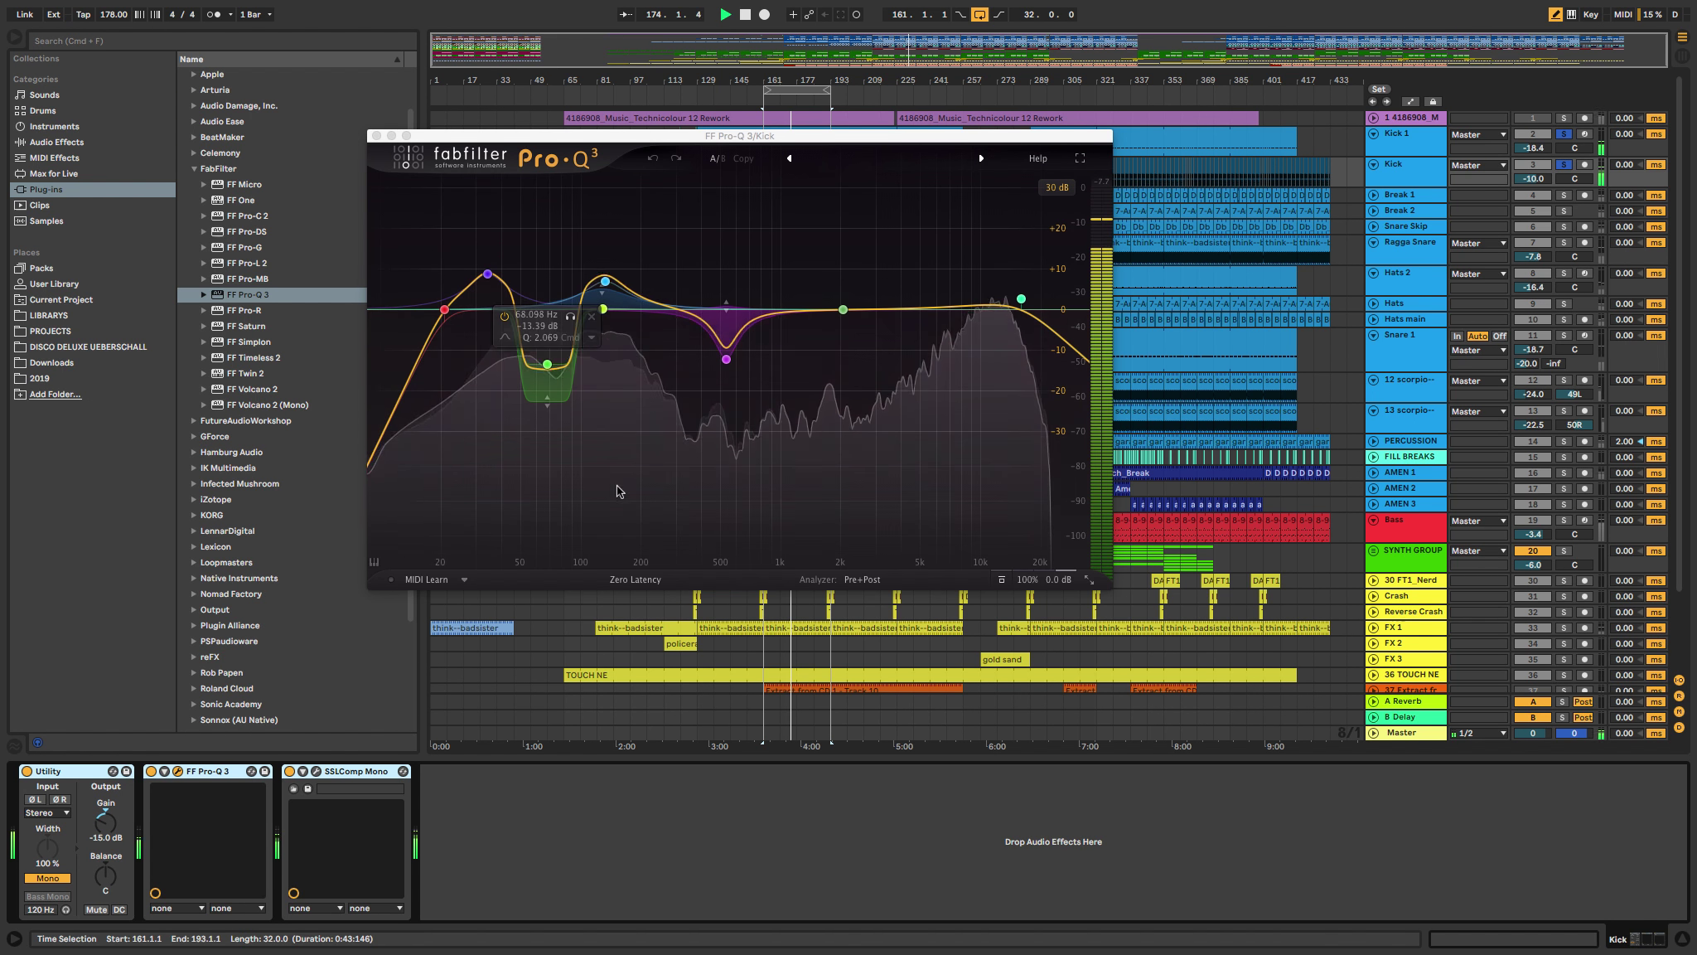
click(870, 580)
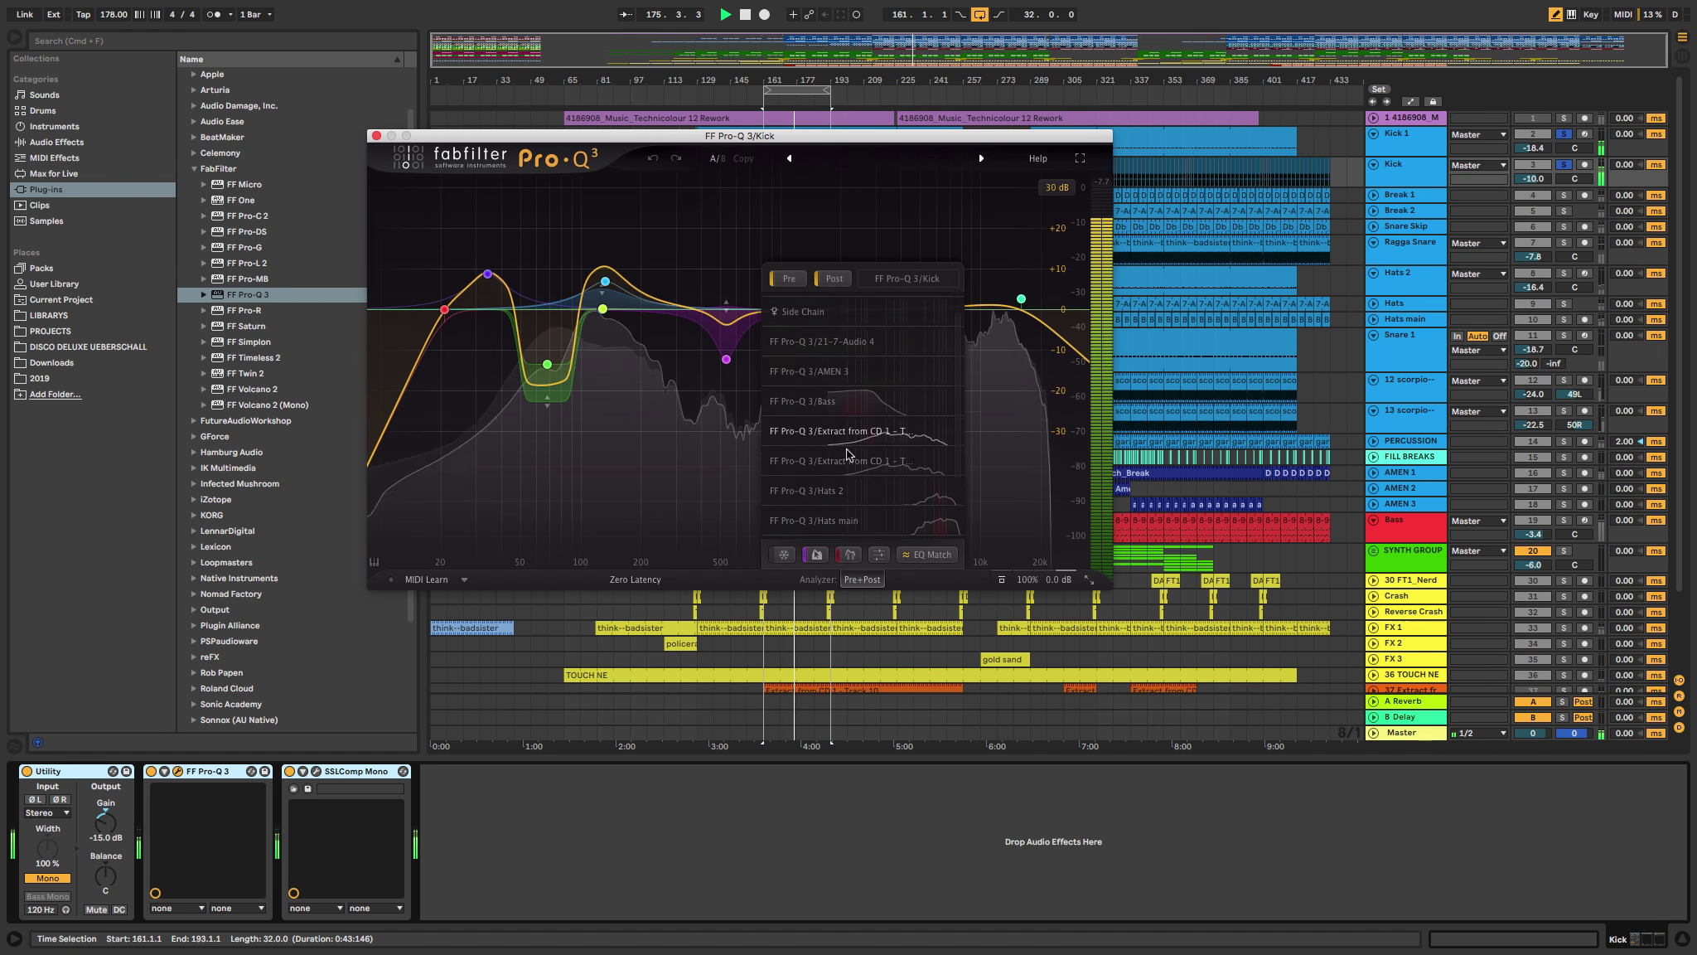
click(829, 385)
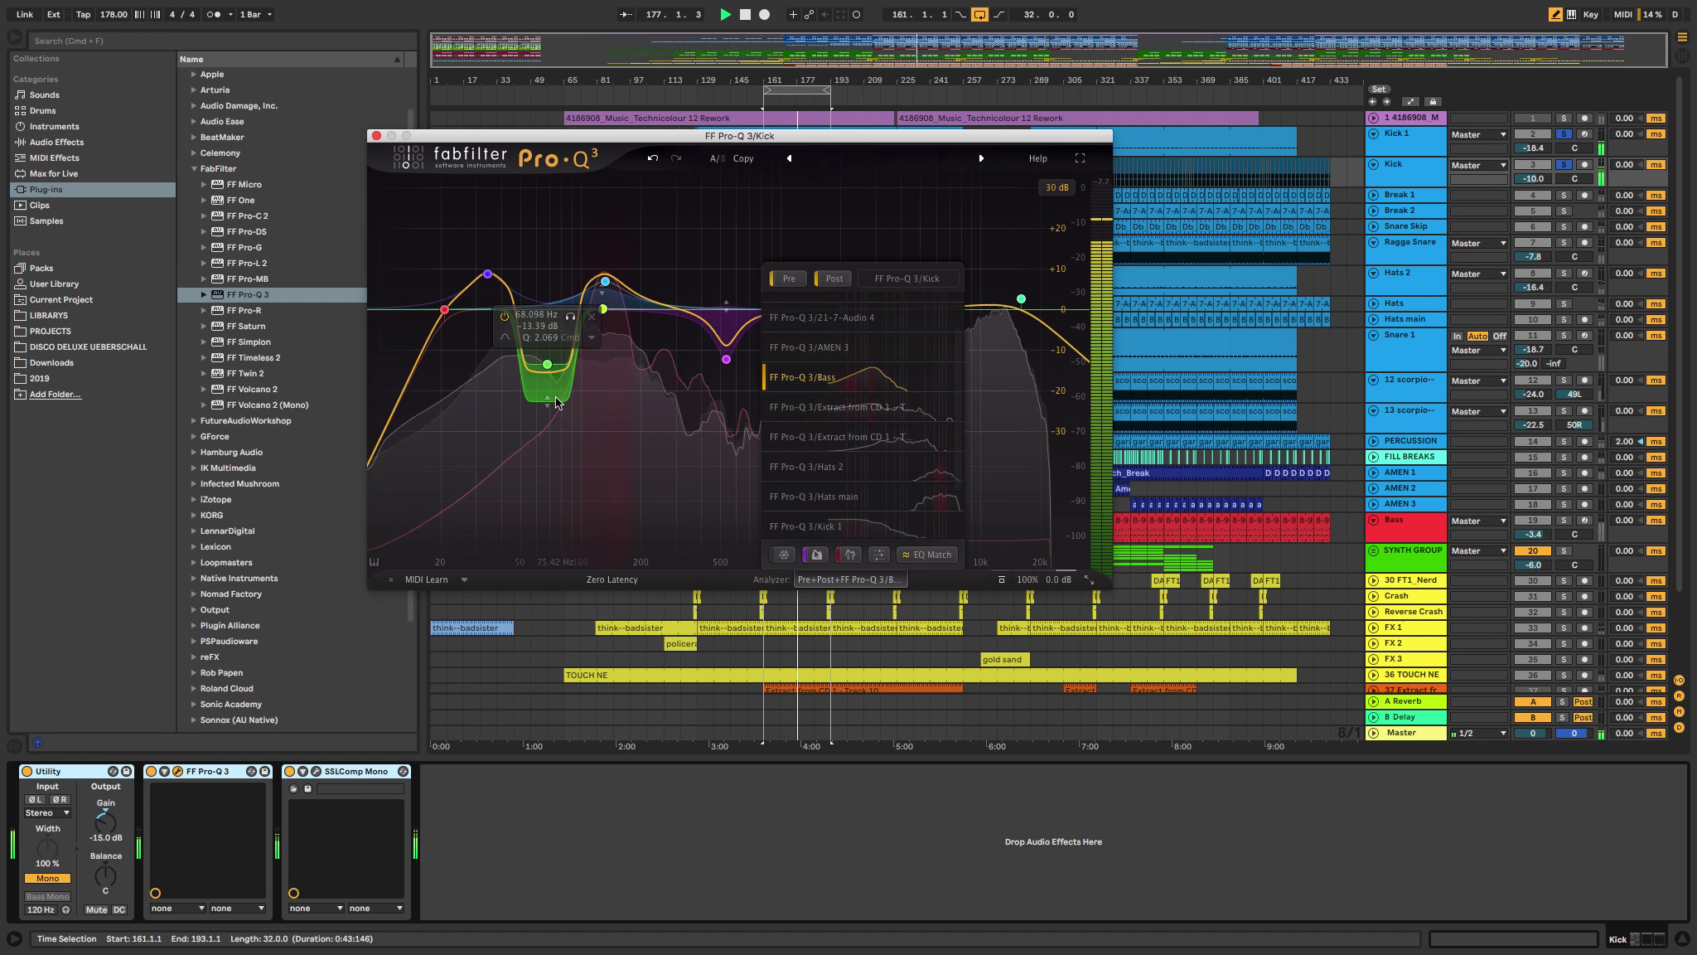
Step: Widen the Kick EQ's 64 Hz bell to a Q of about 1.67 with a shallower cut, and lower the high cut to about 14974 Hz
click(547, 365)
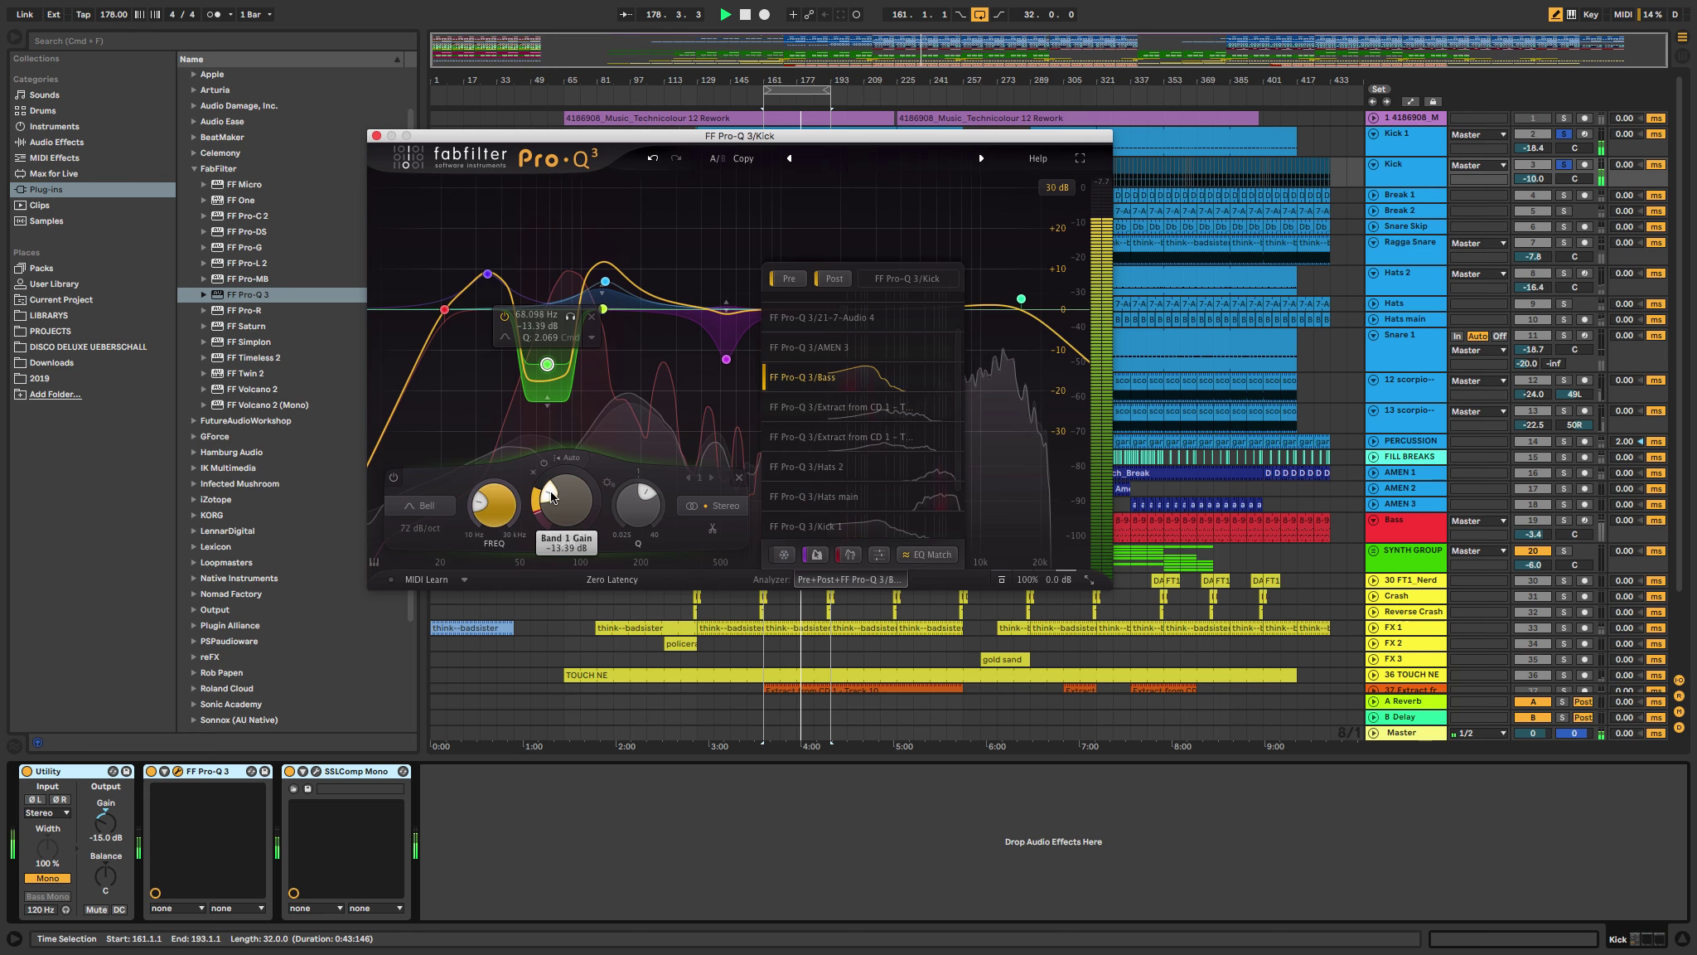
drag(626, 510, 625, 520)
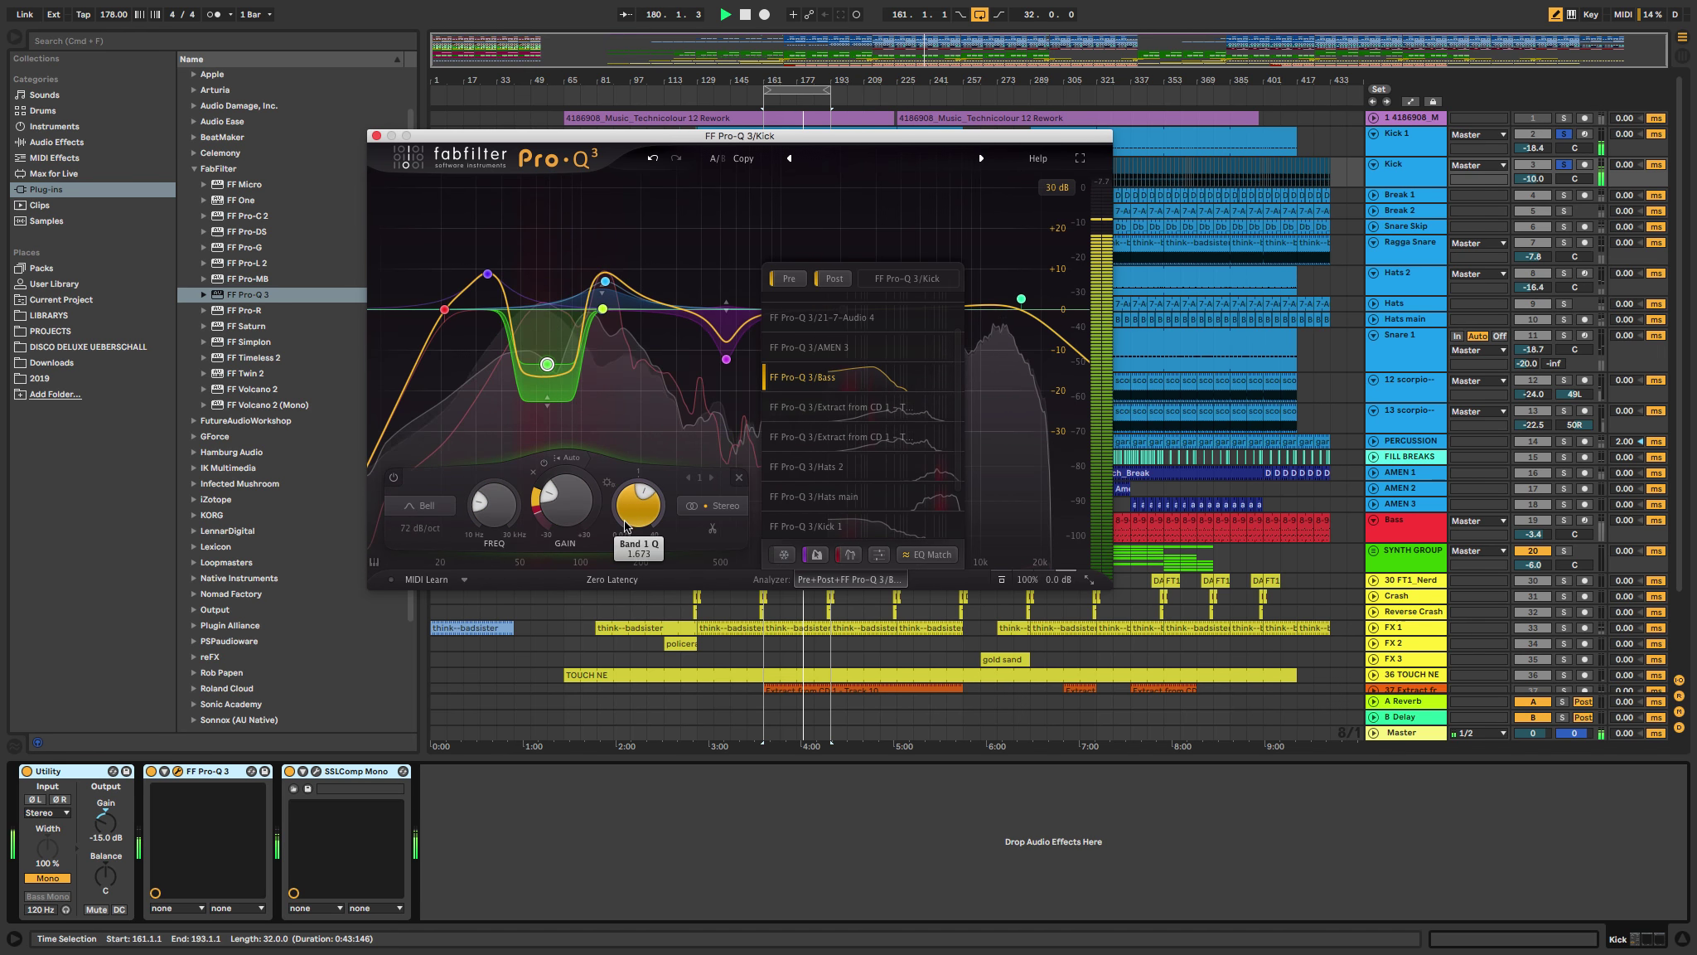
scroll(625, 526, down, 6)
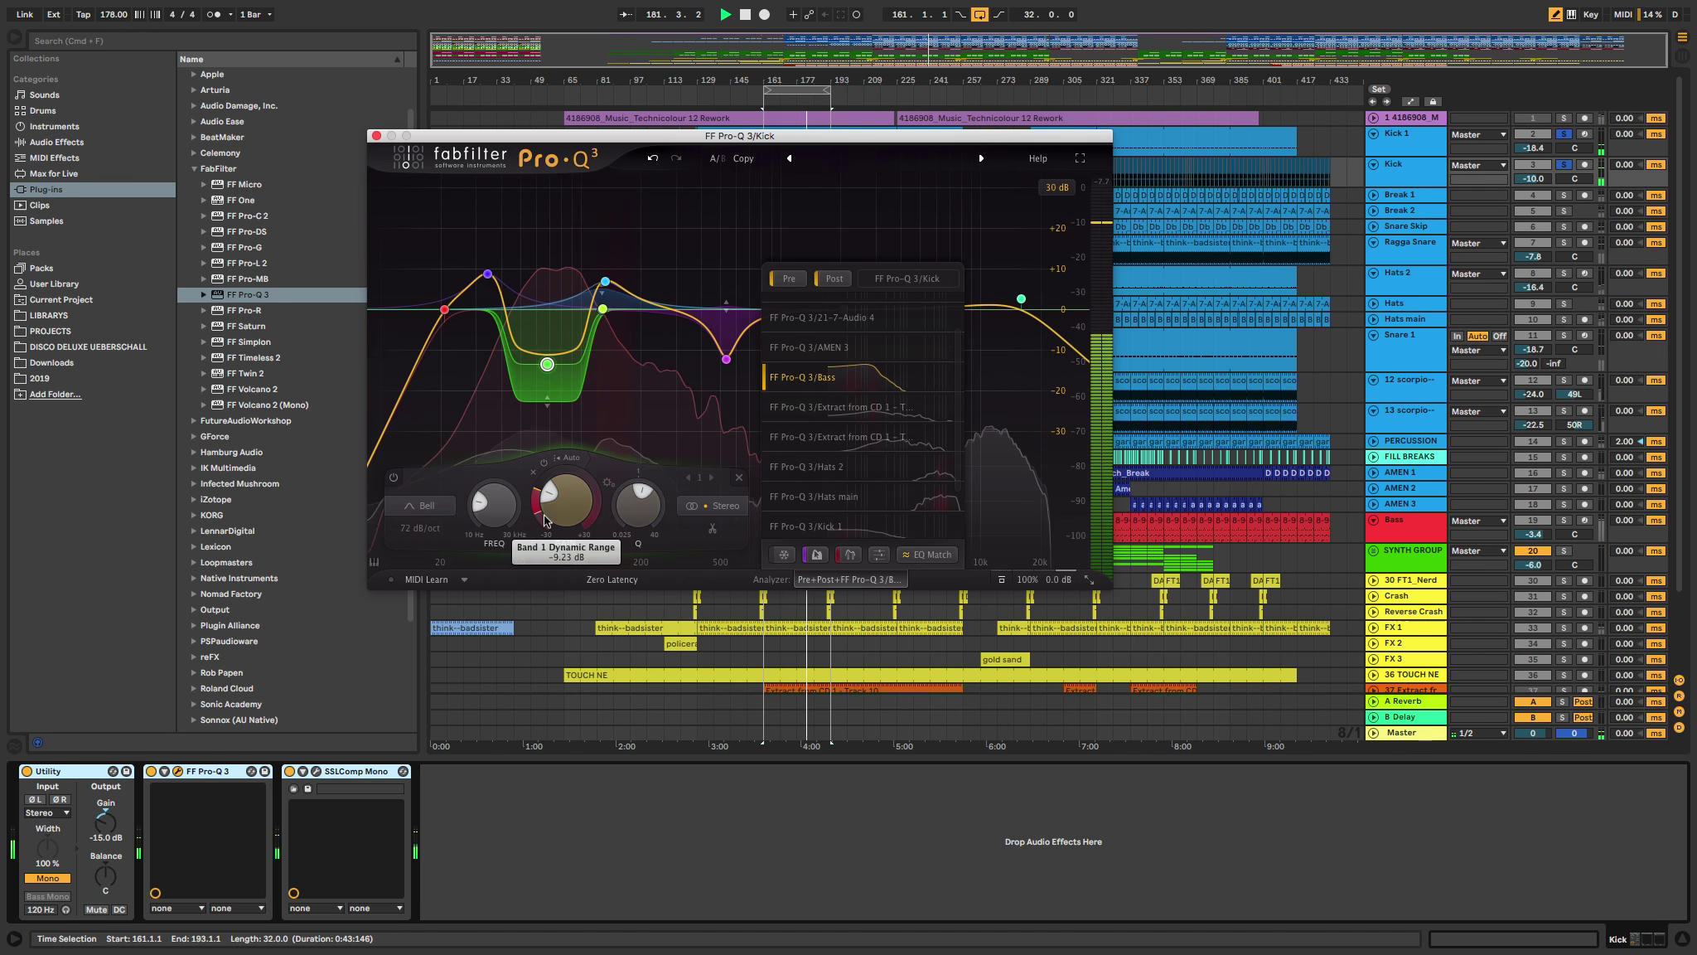
scroll(551, 508, up, 2)
scroll(555, 489, up, 1)
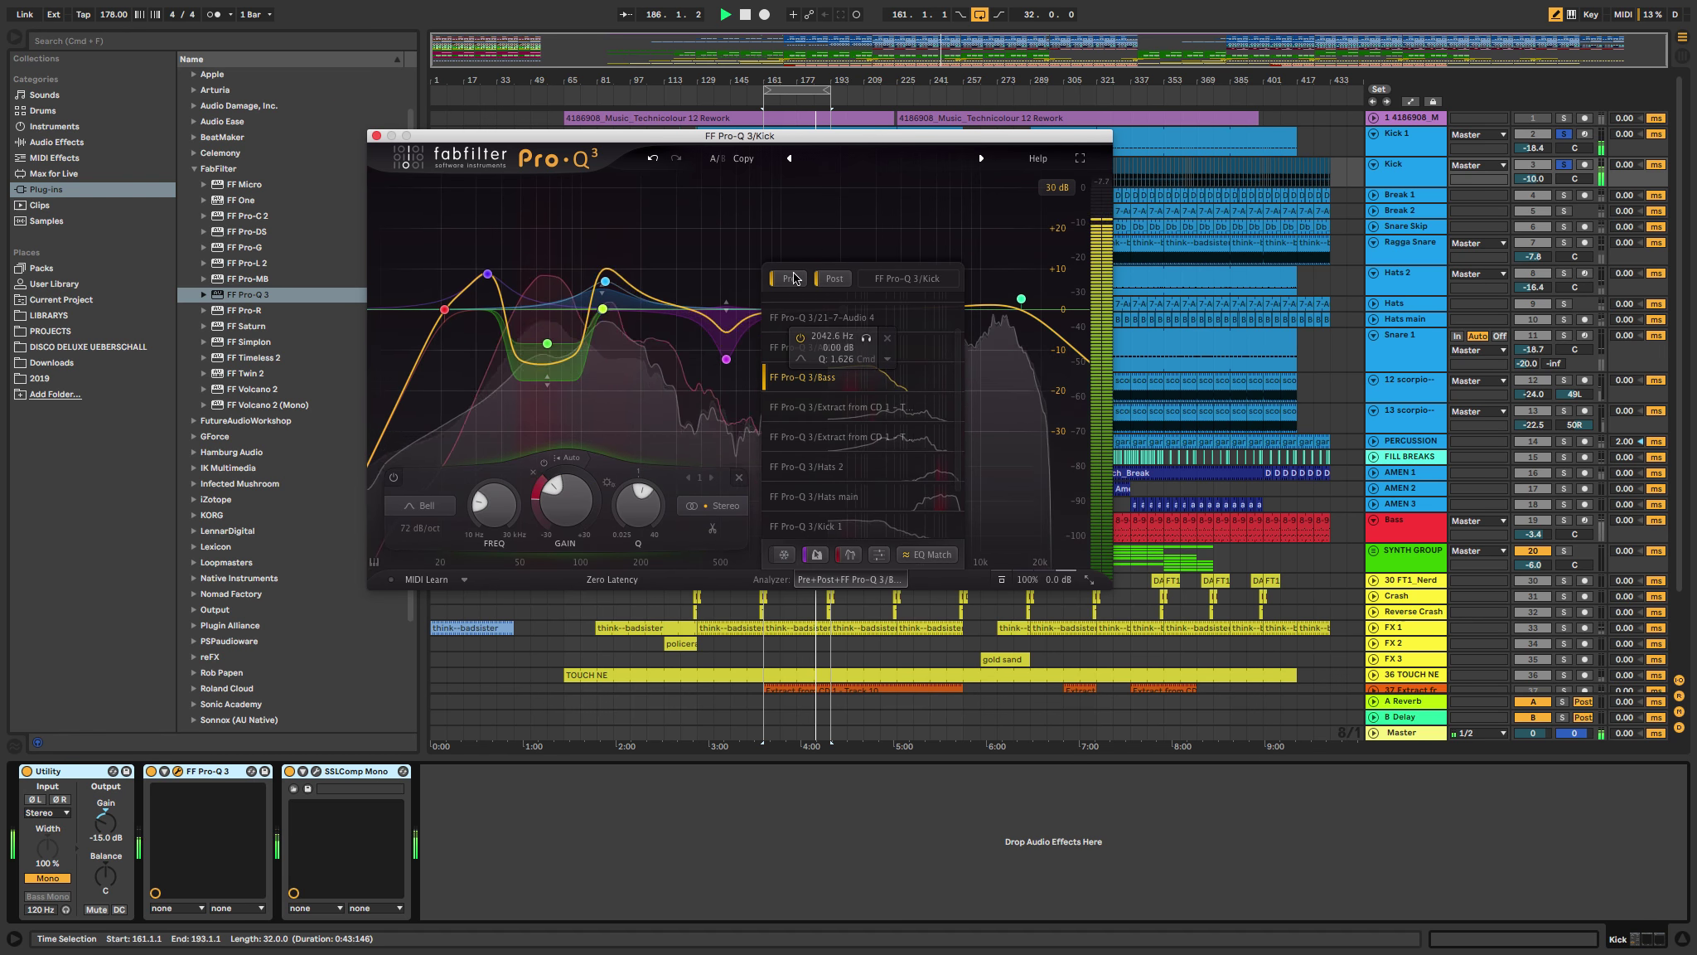
mouse_move(1021, 299)
mouse_down()
mouse_move(828, 292)
mouse_move(1017, 305)
mouse_up()
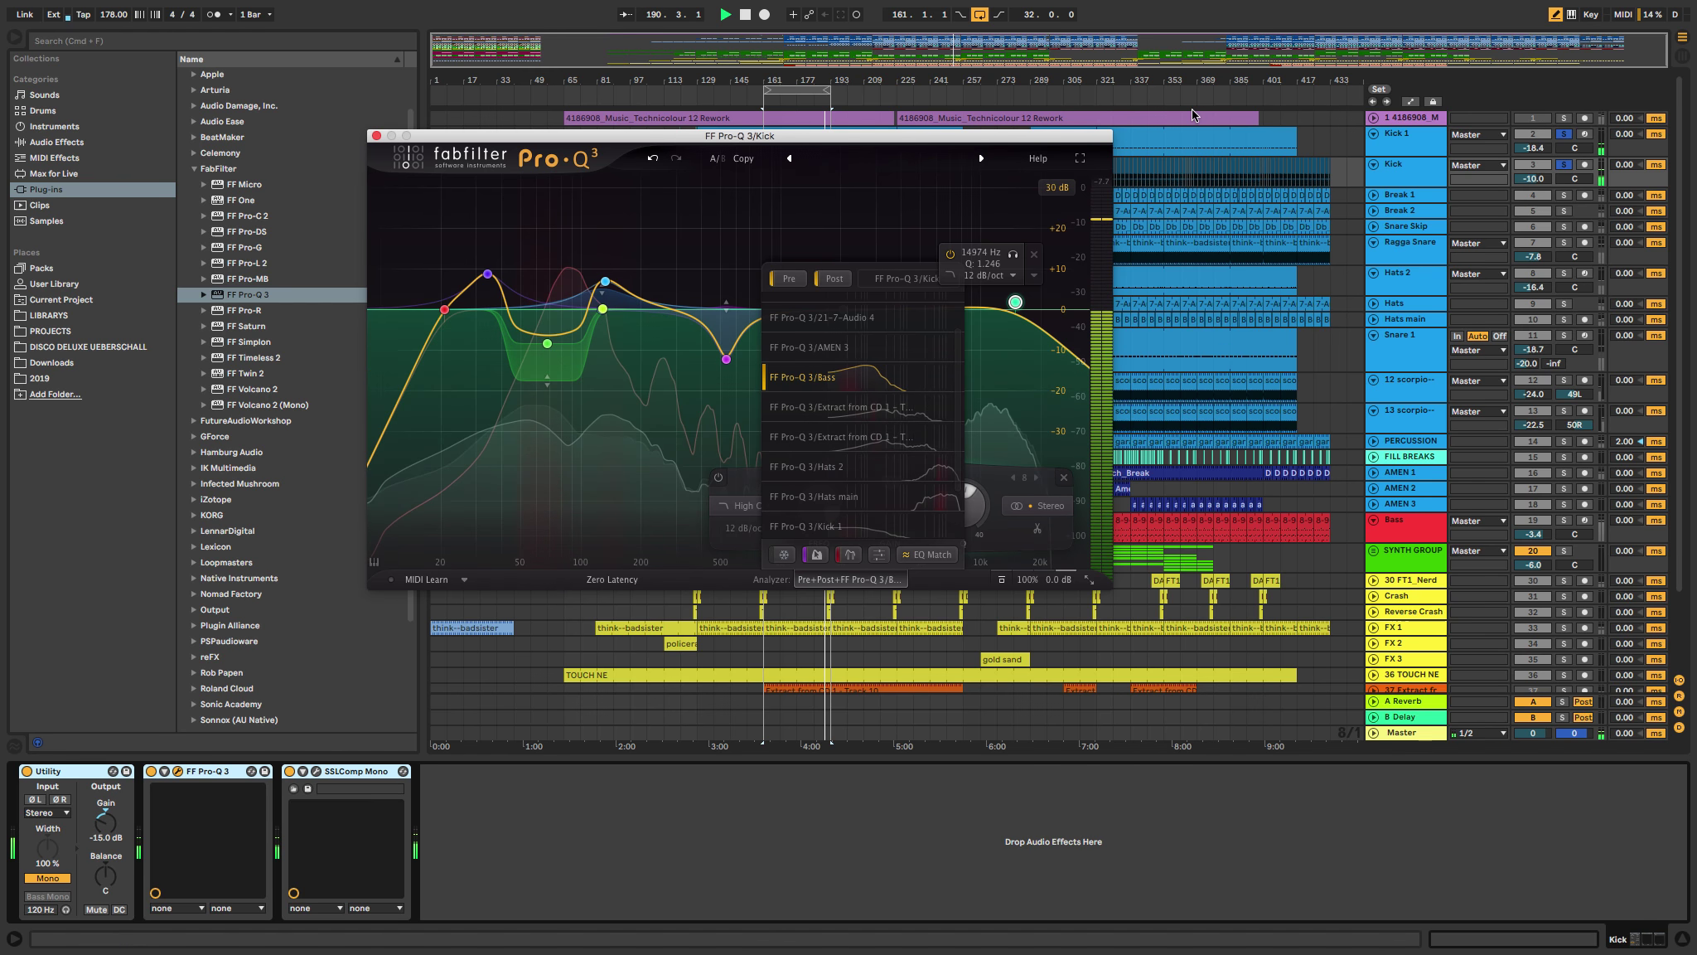
Step: Unsolo both kick tracks to play the full mix
click(1415, 160)
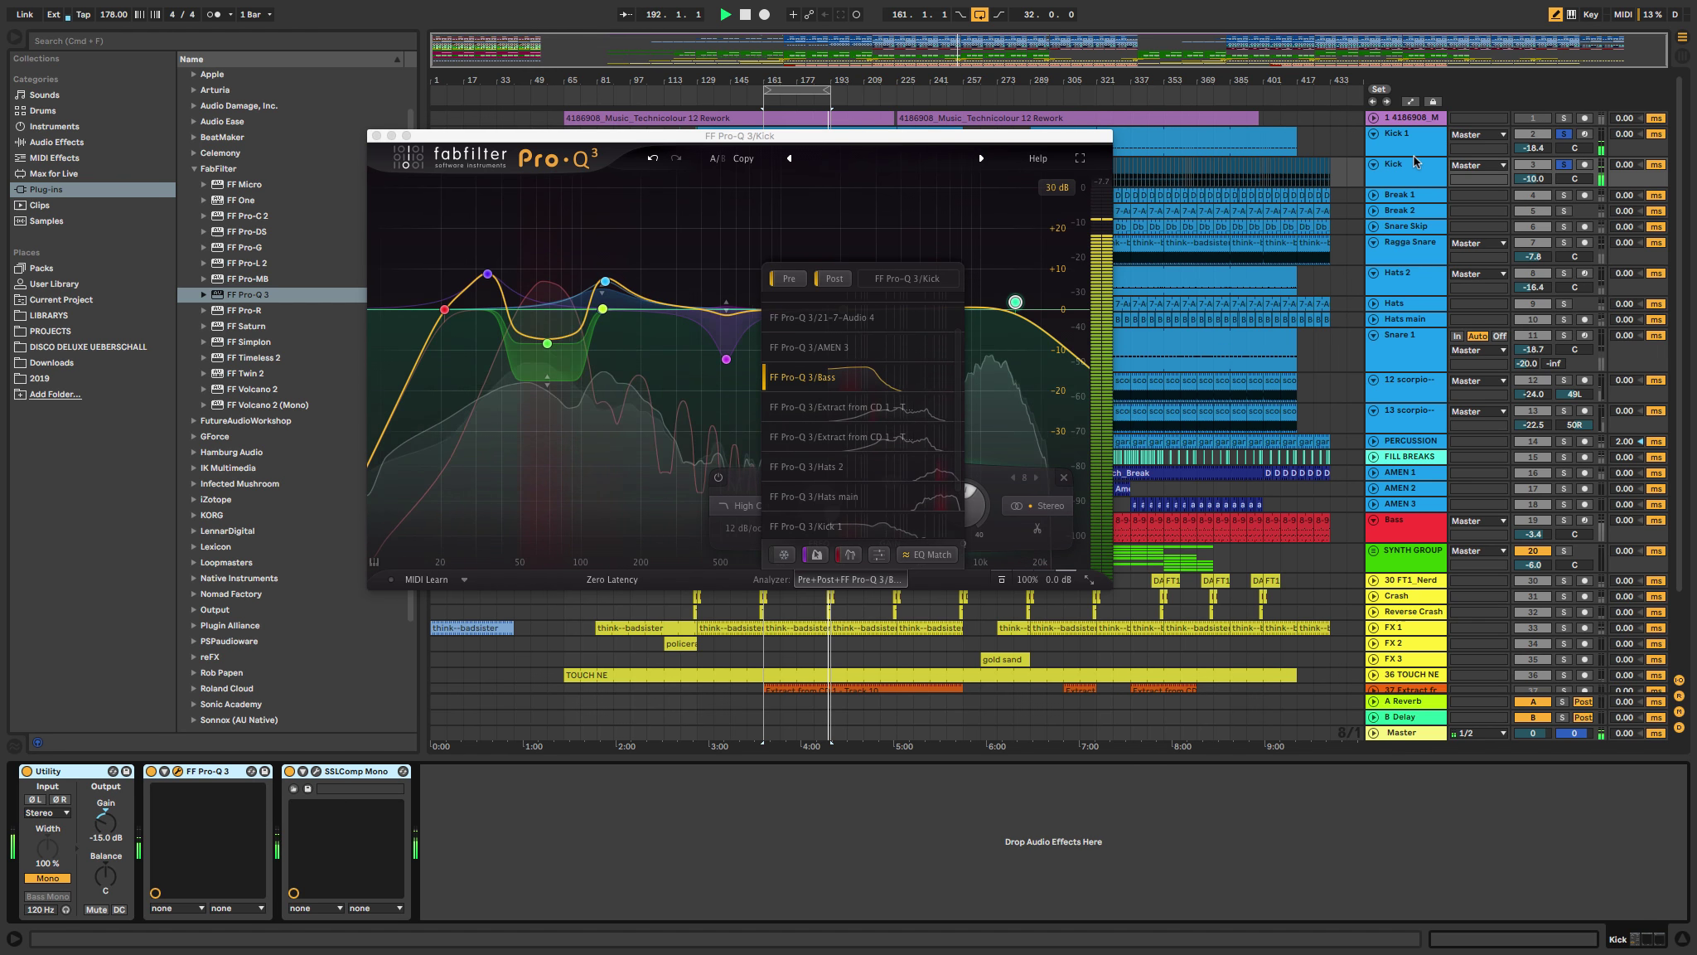
click(1563, 135)
click(1563, 164)
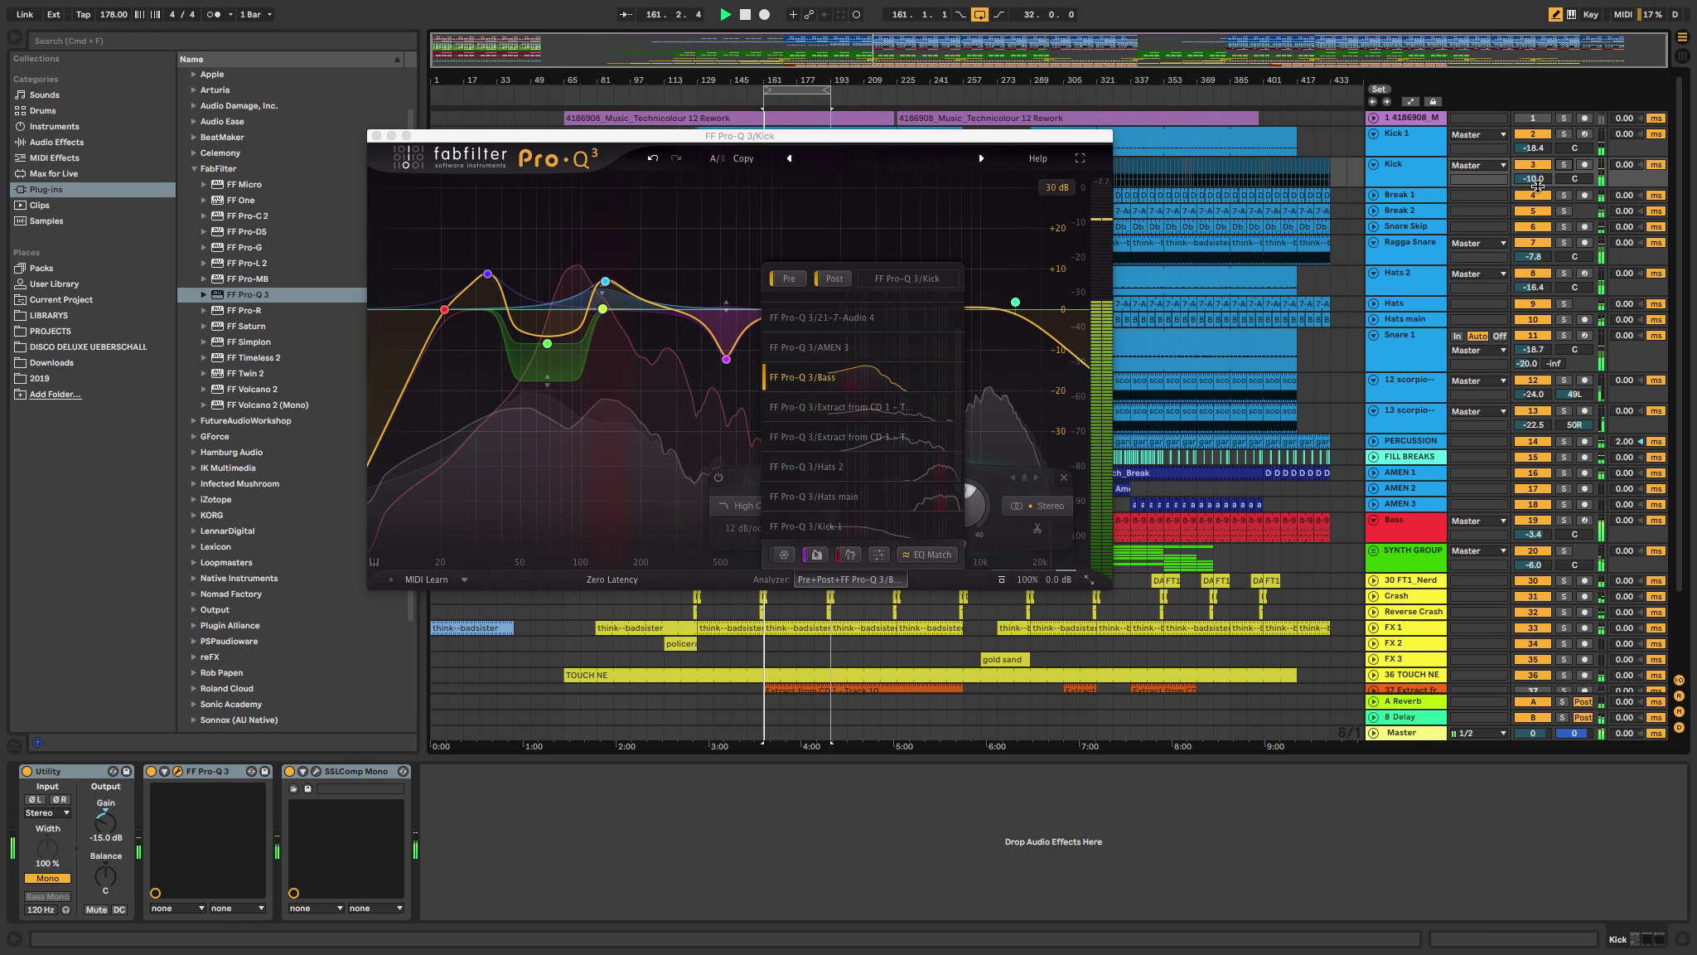
Step: Compare the EQ curves of the Kick 1 and Kick tracks against the Bass spectrum
click(1423, 172)
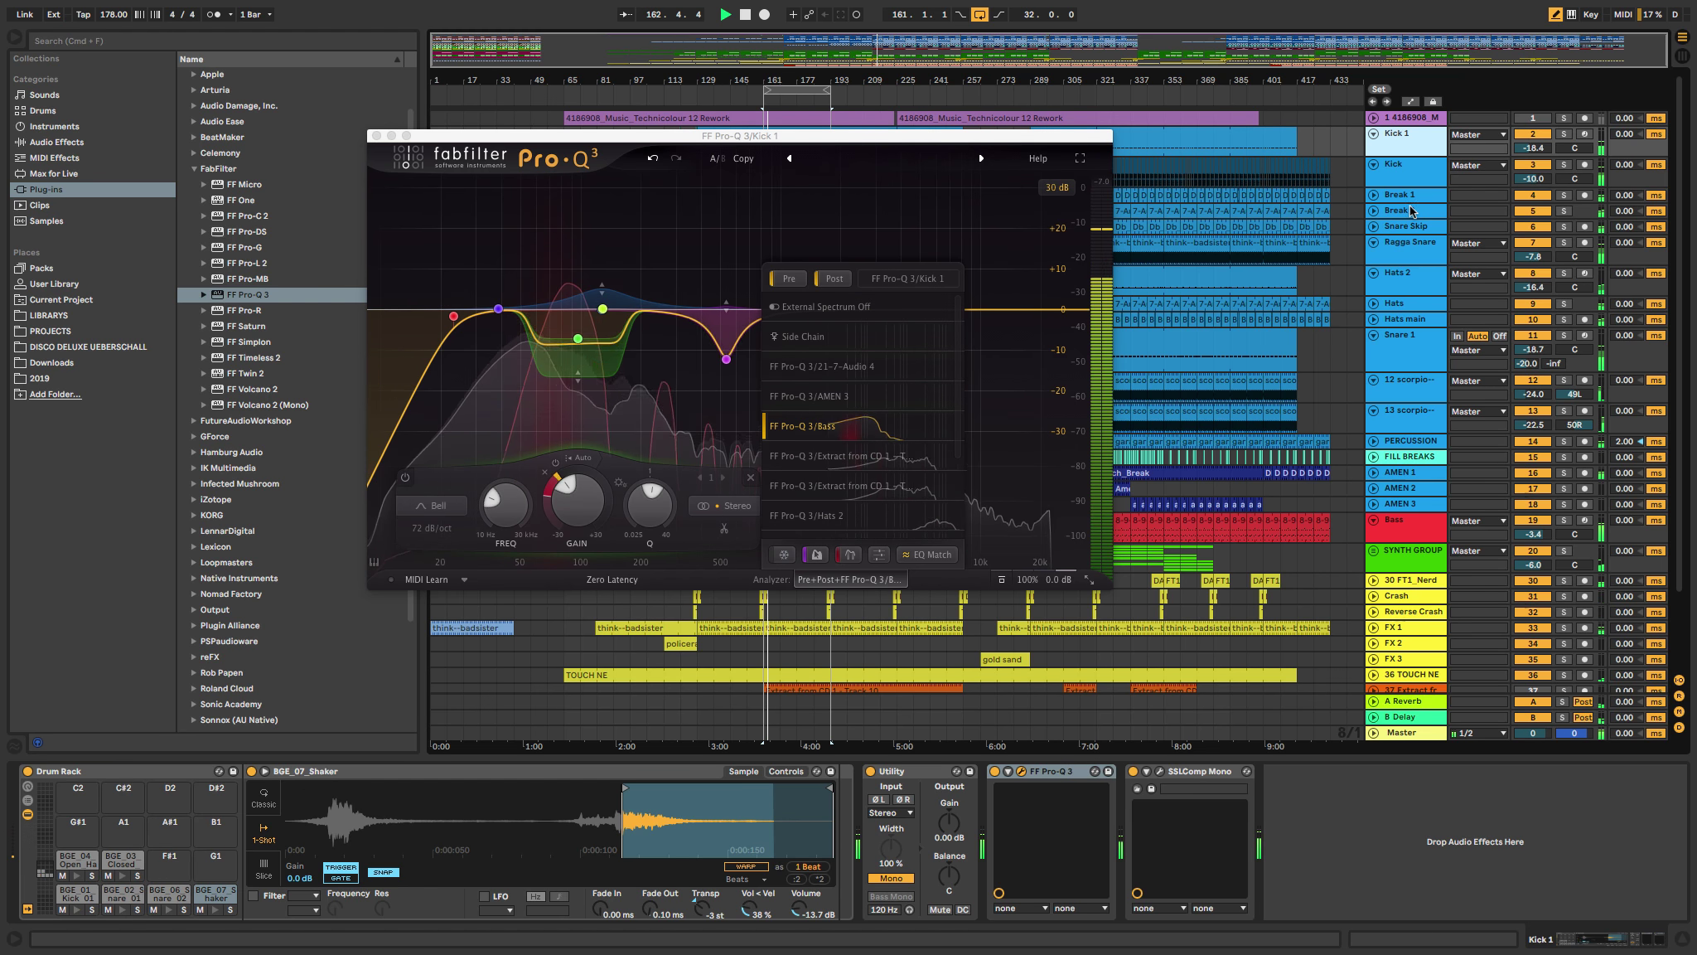
click(1412, 209)
click(1431, 153)
click(1427, 171)
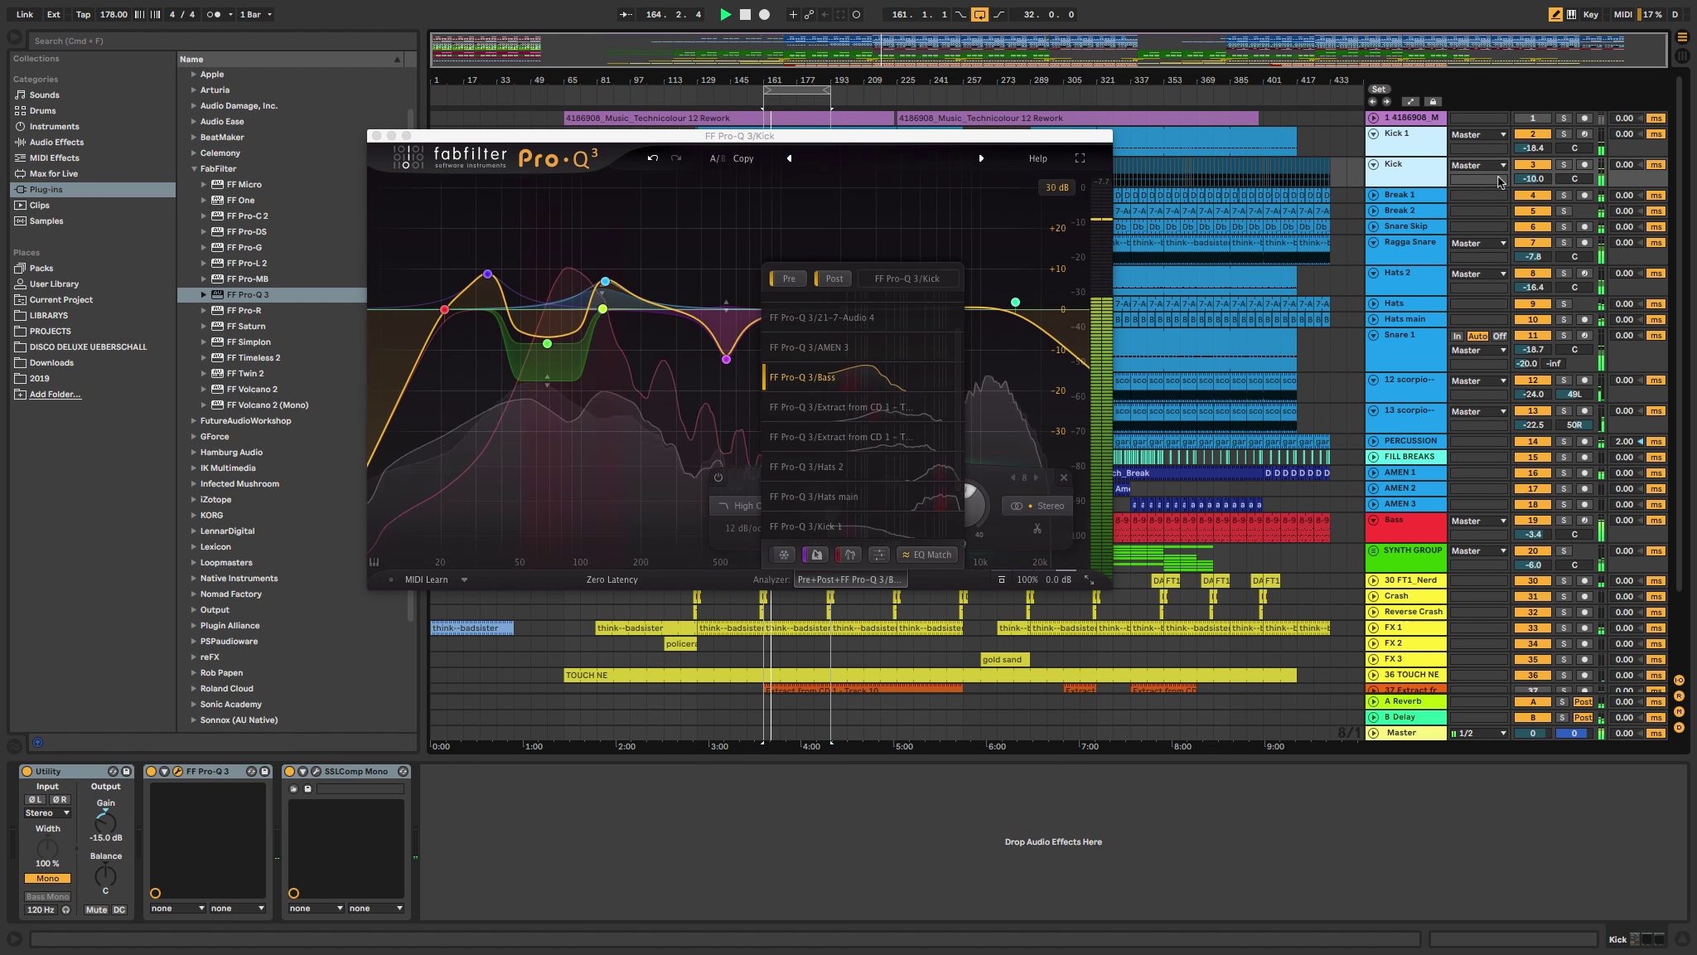
Step: Raise the volume of both kick tracks together, bringing Kick 1 to -13.3 dB and Kick to -4.9 dB
drag(1533, 179, 1533, 191)
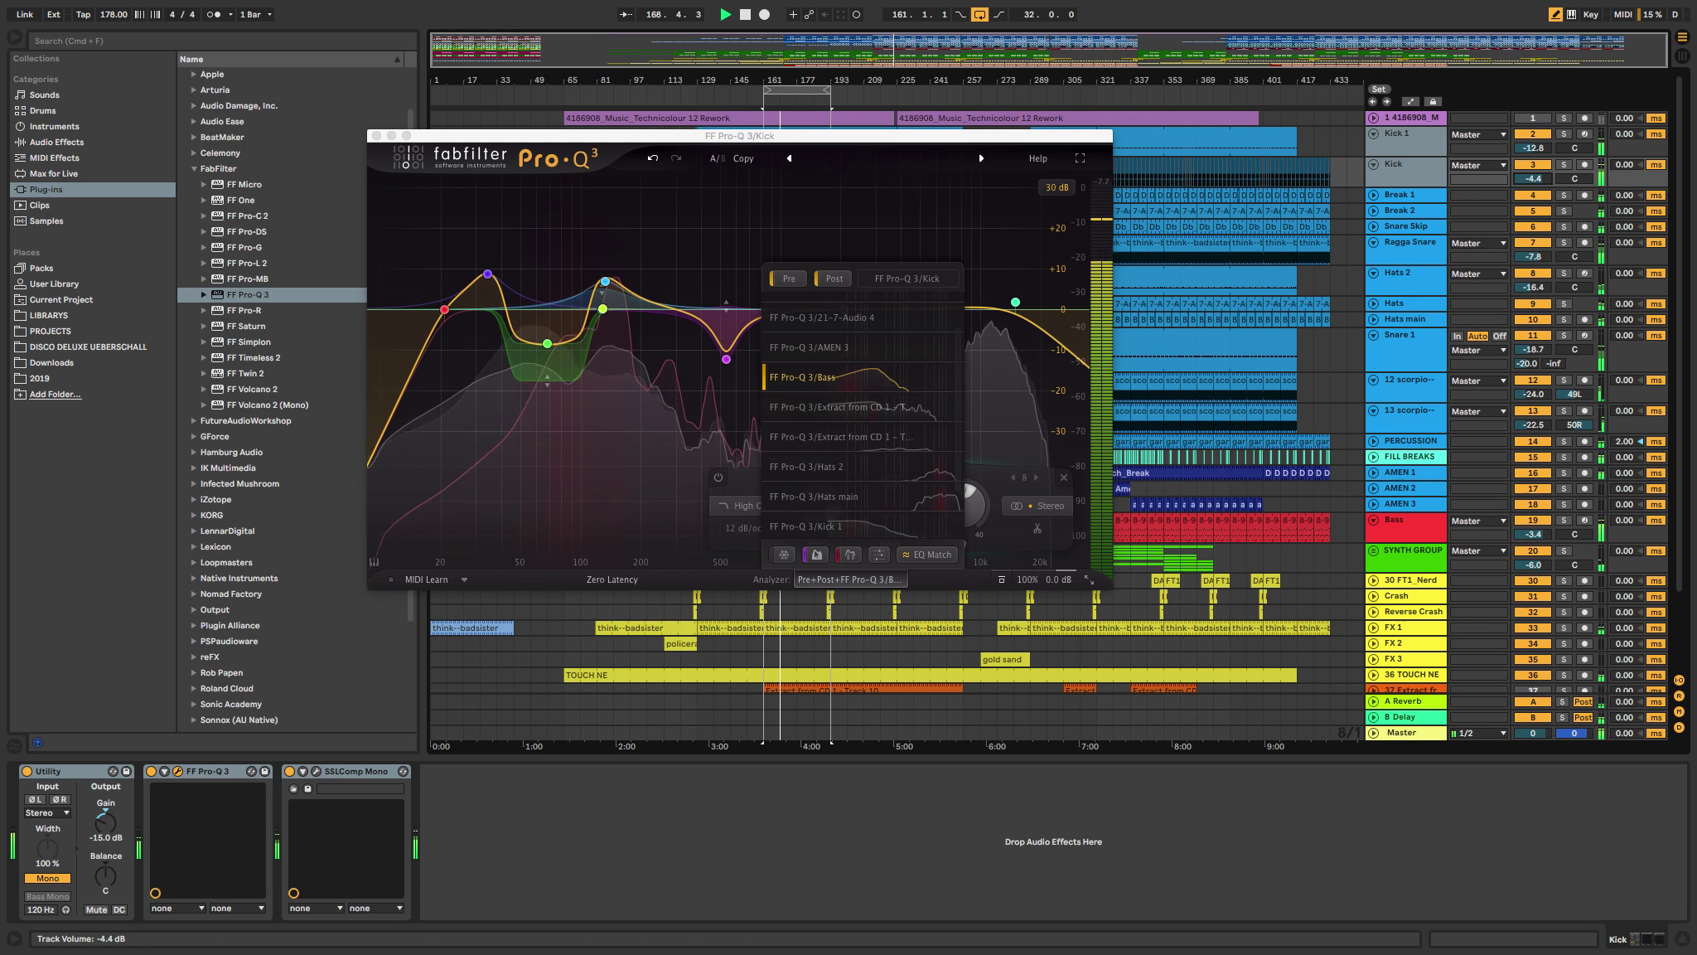
drag(1533, 178, 1533, 179)
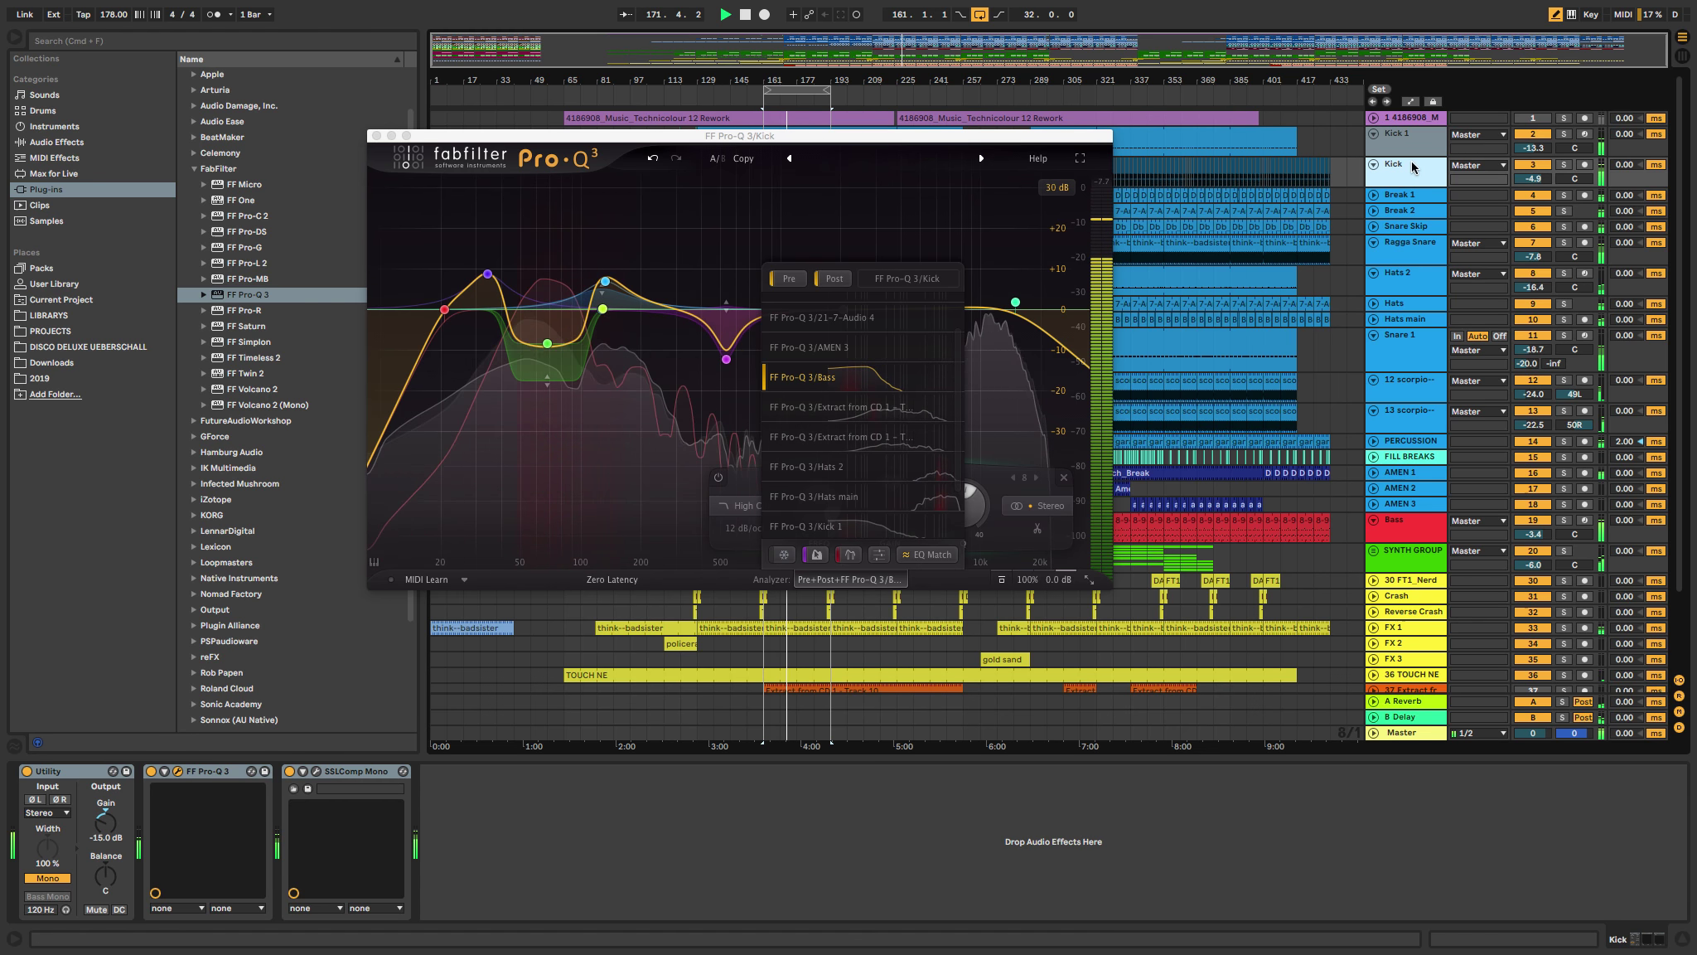
click(1413, 196)
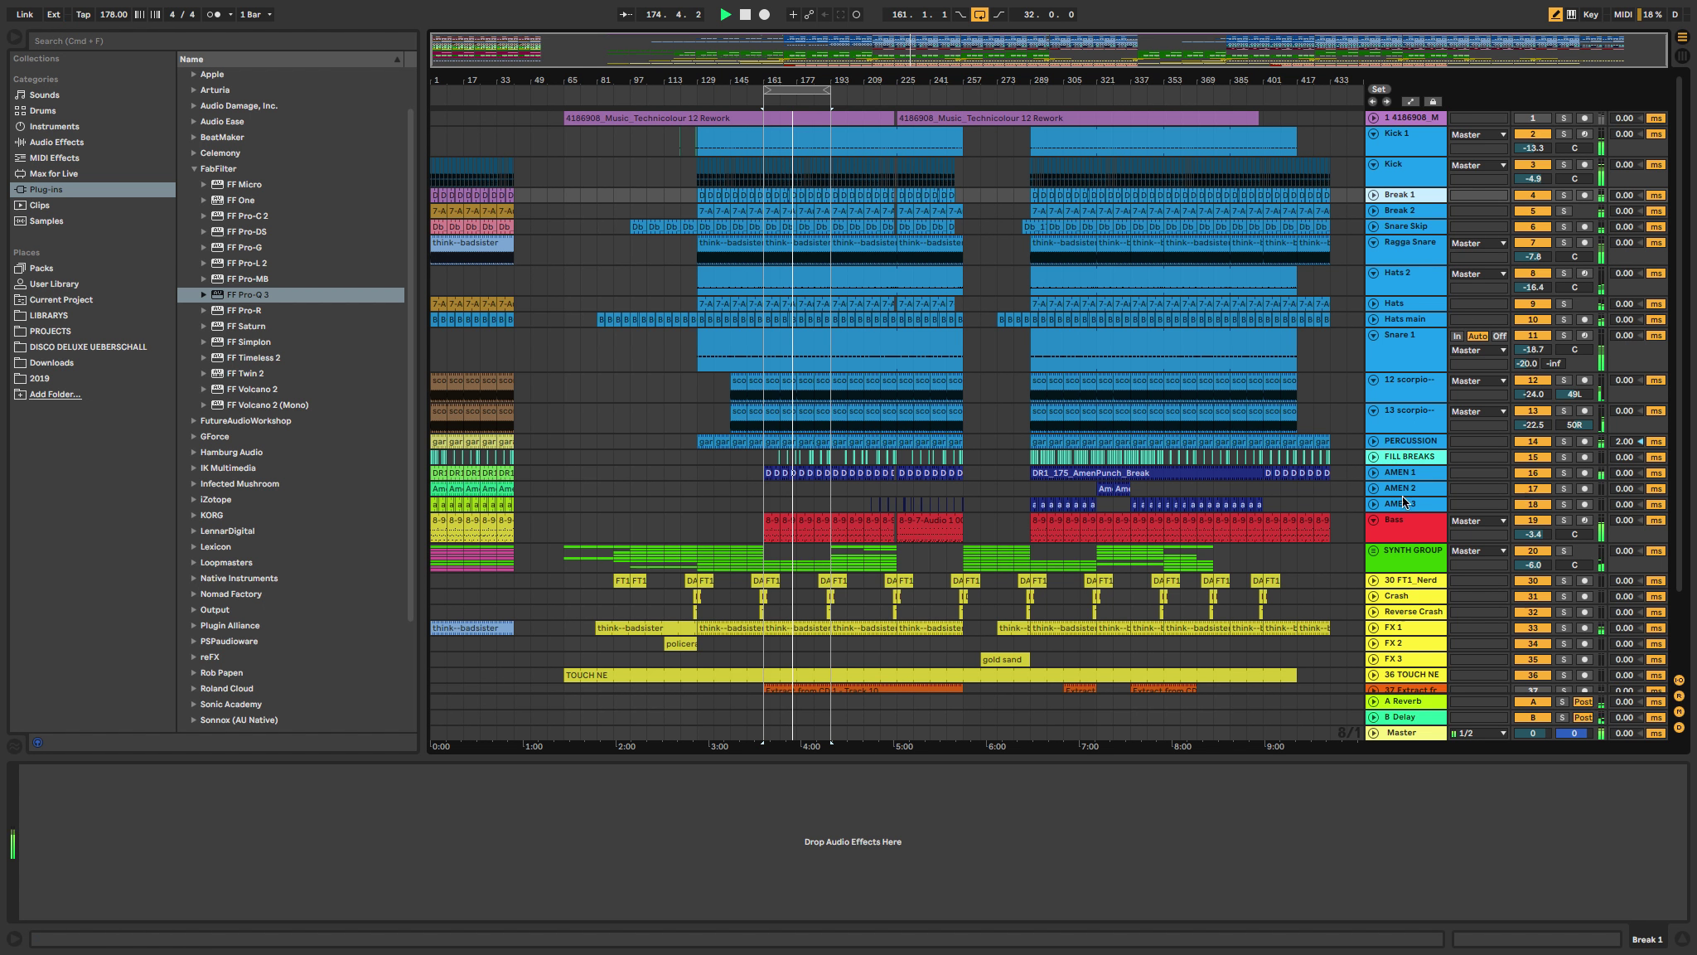
Step: Display the Bass track's EQ and restart playback from the beginning of the loop
click(1410, 522)
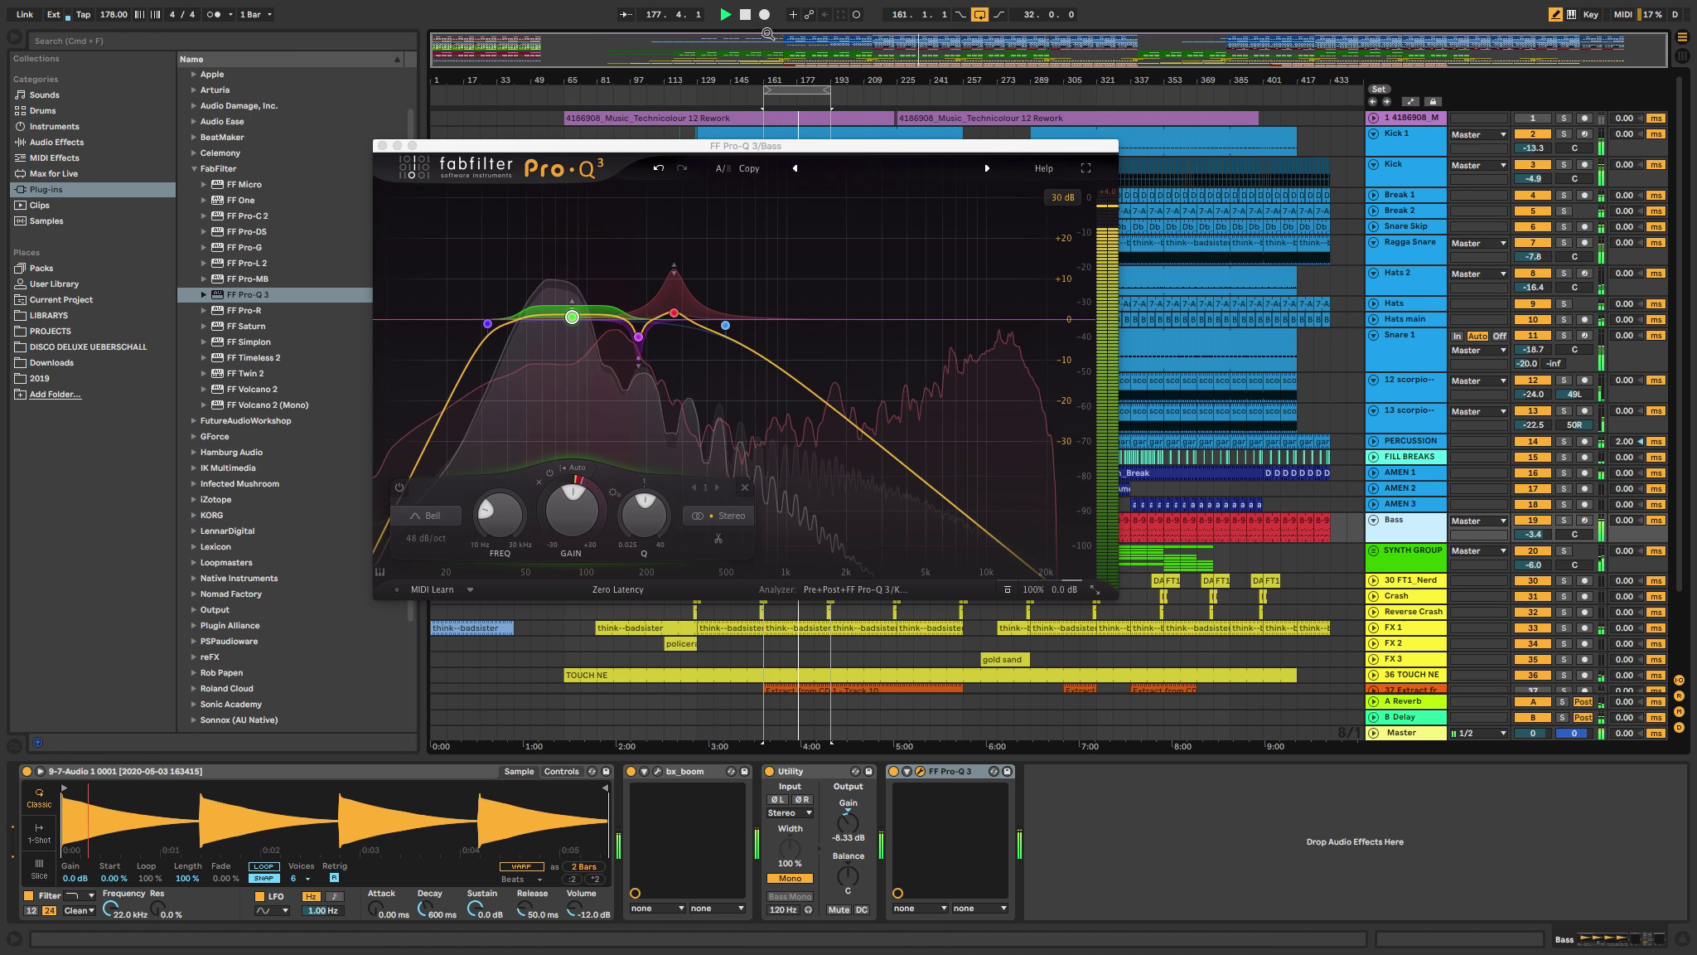
key(space)
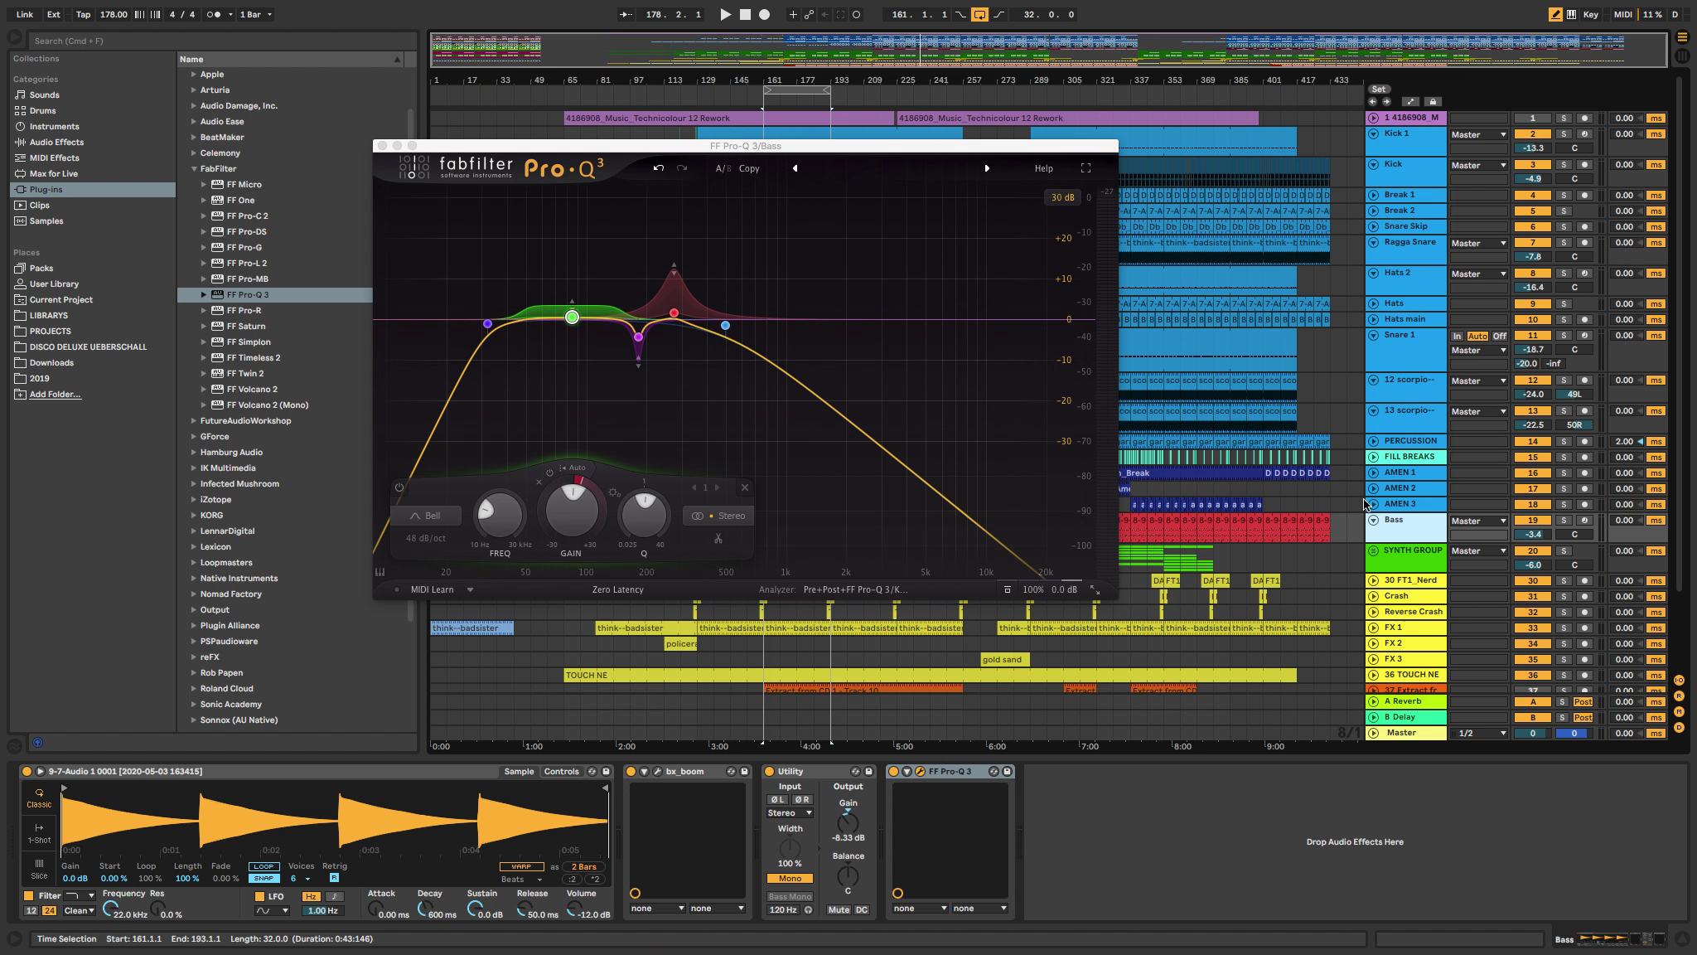
mouse_move(740, 266)
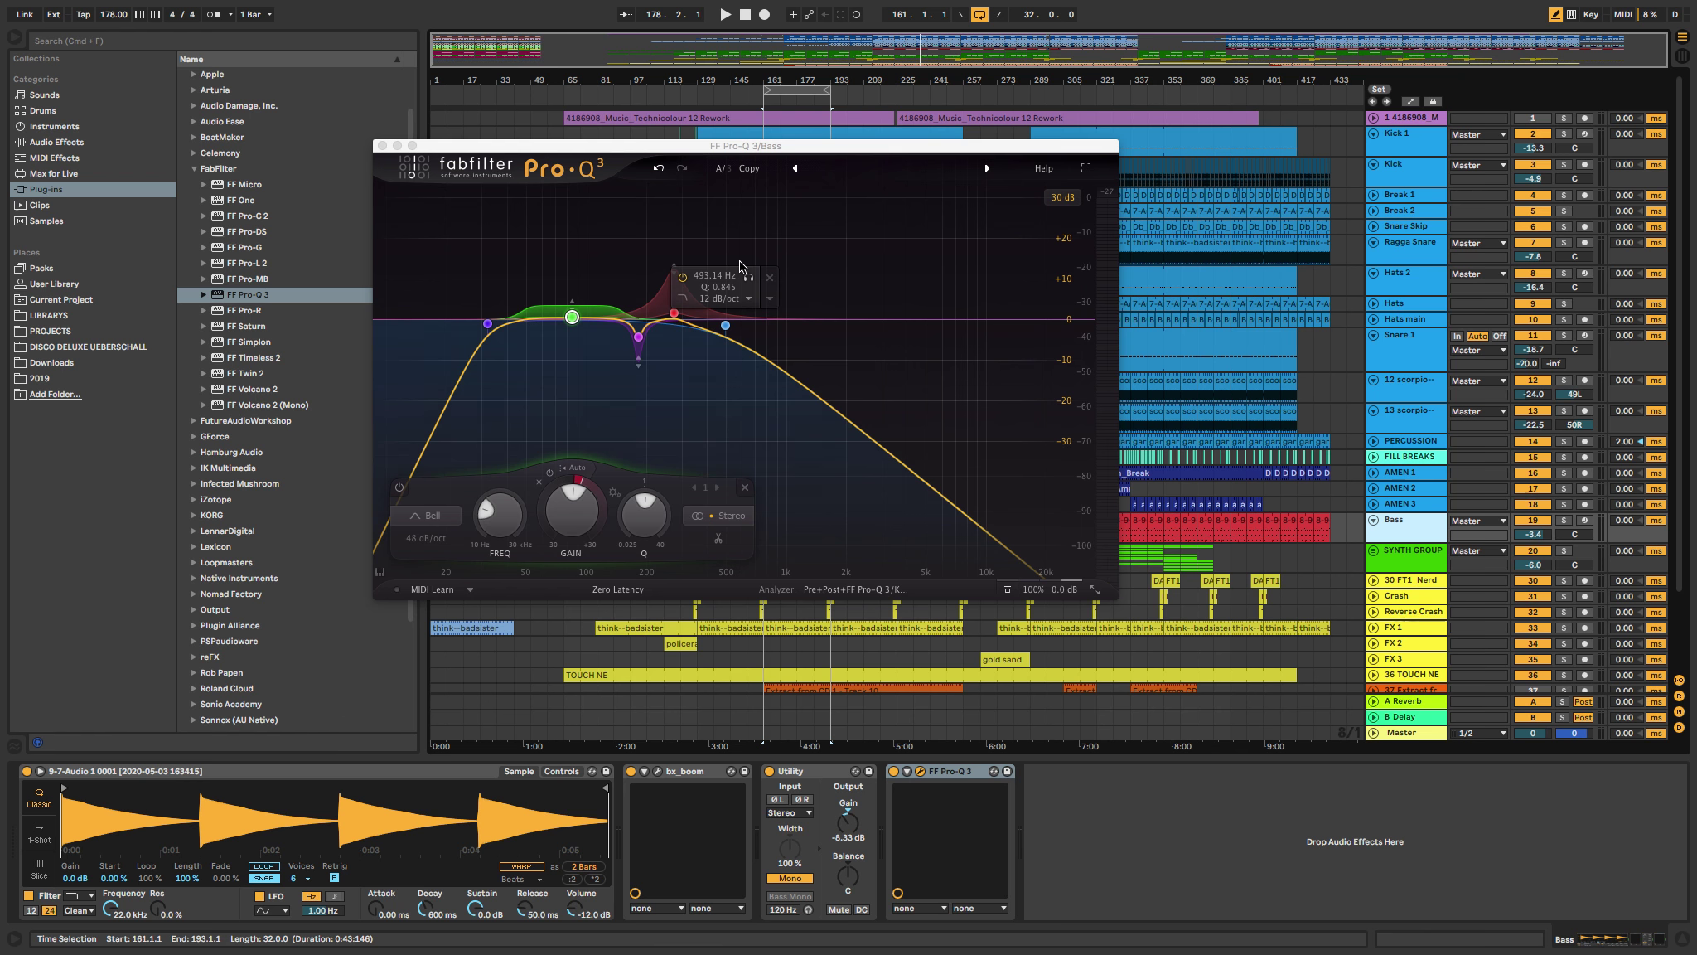
key(space)
Step: Try the first Extract from CD 1 external spectrum in the Bass EQ's analyzer and switch the overlay to Snare 1
click(884, 589)
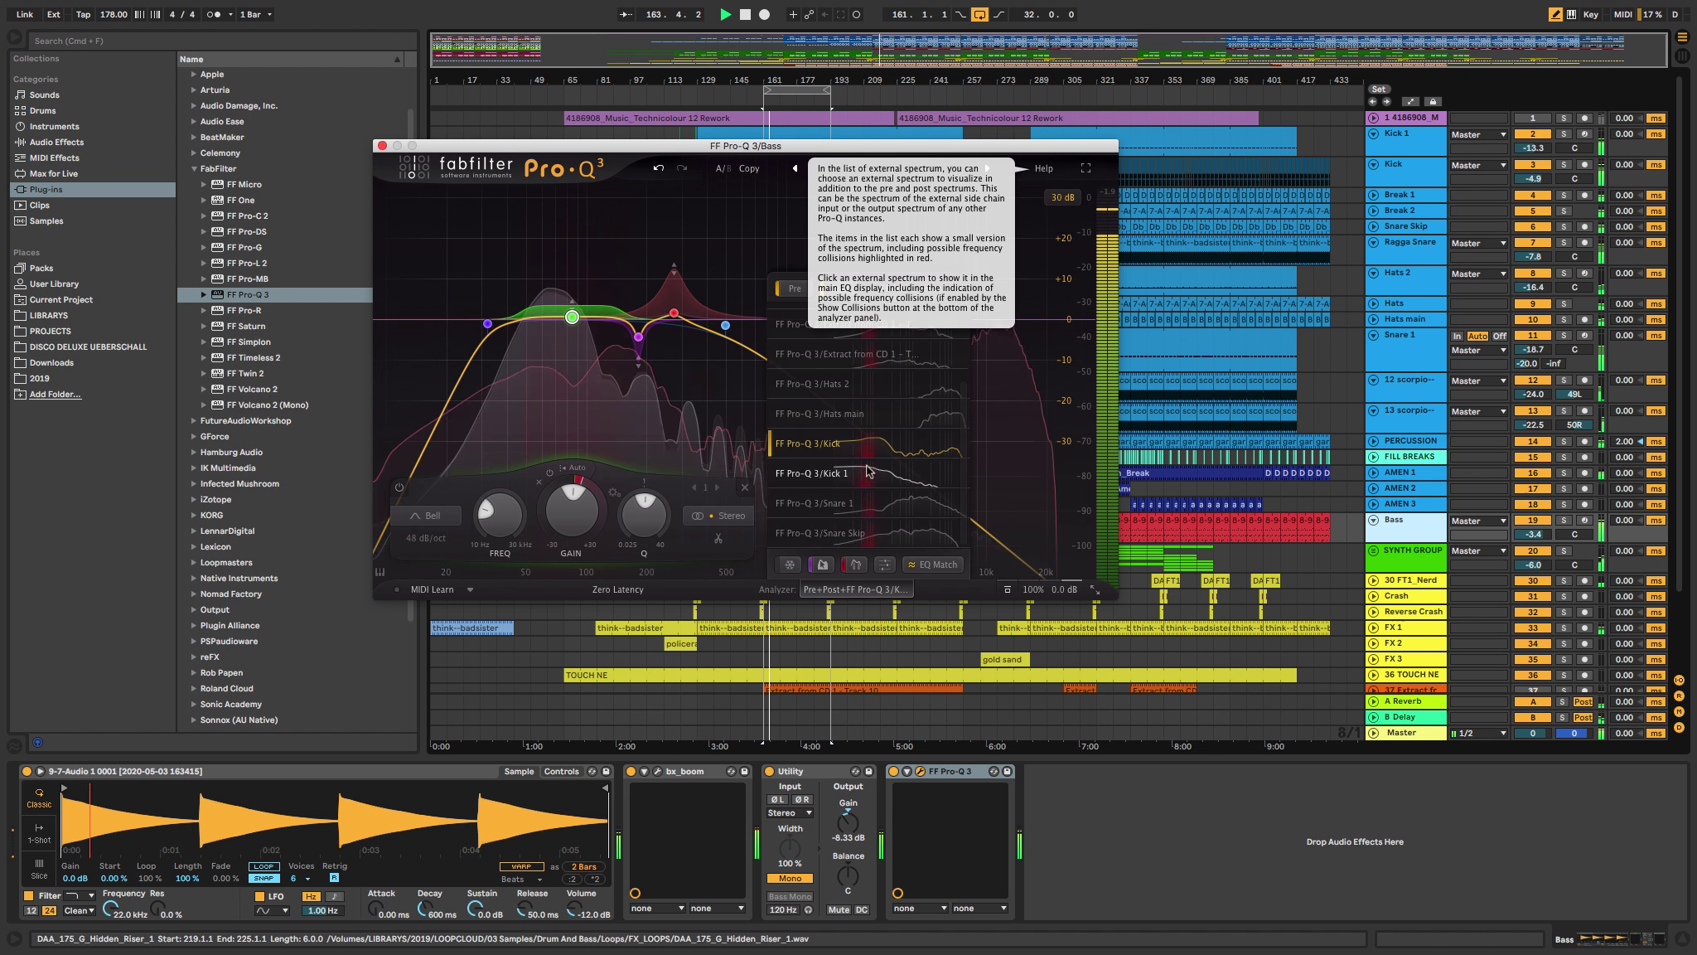
scroll(865, 439, up, 2)
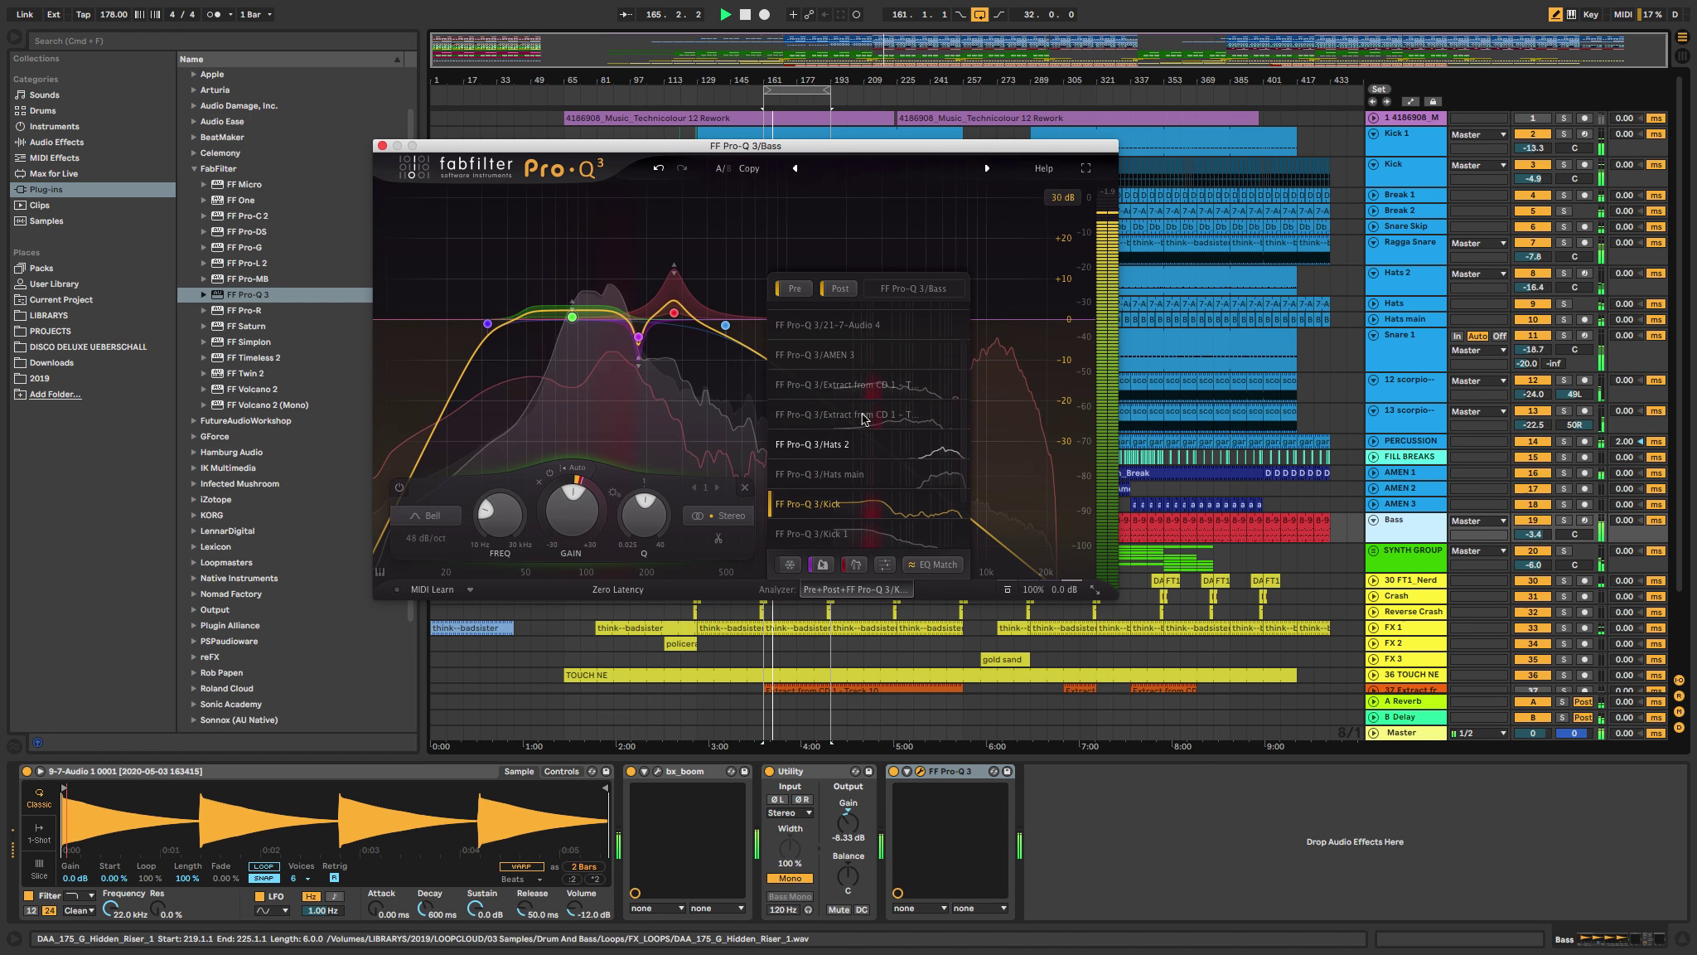
click(831, 391)
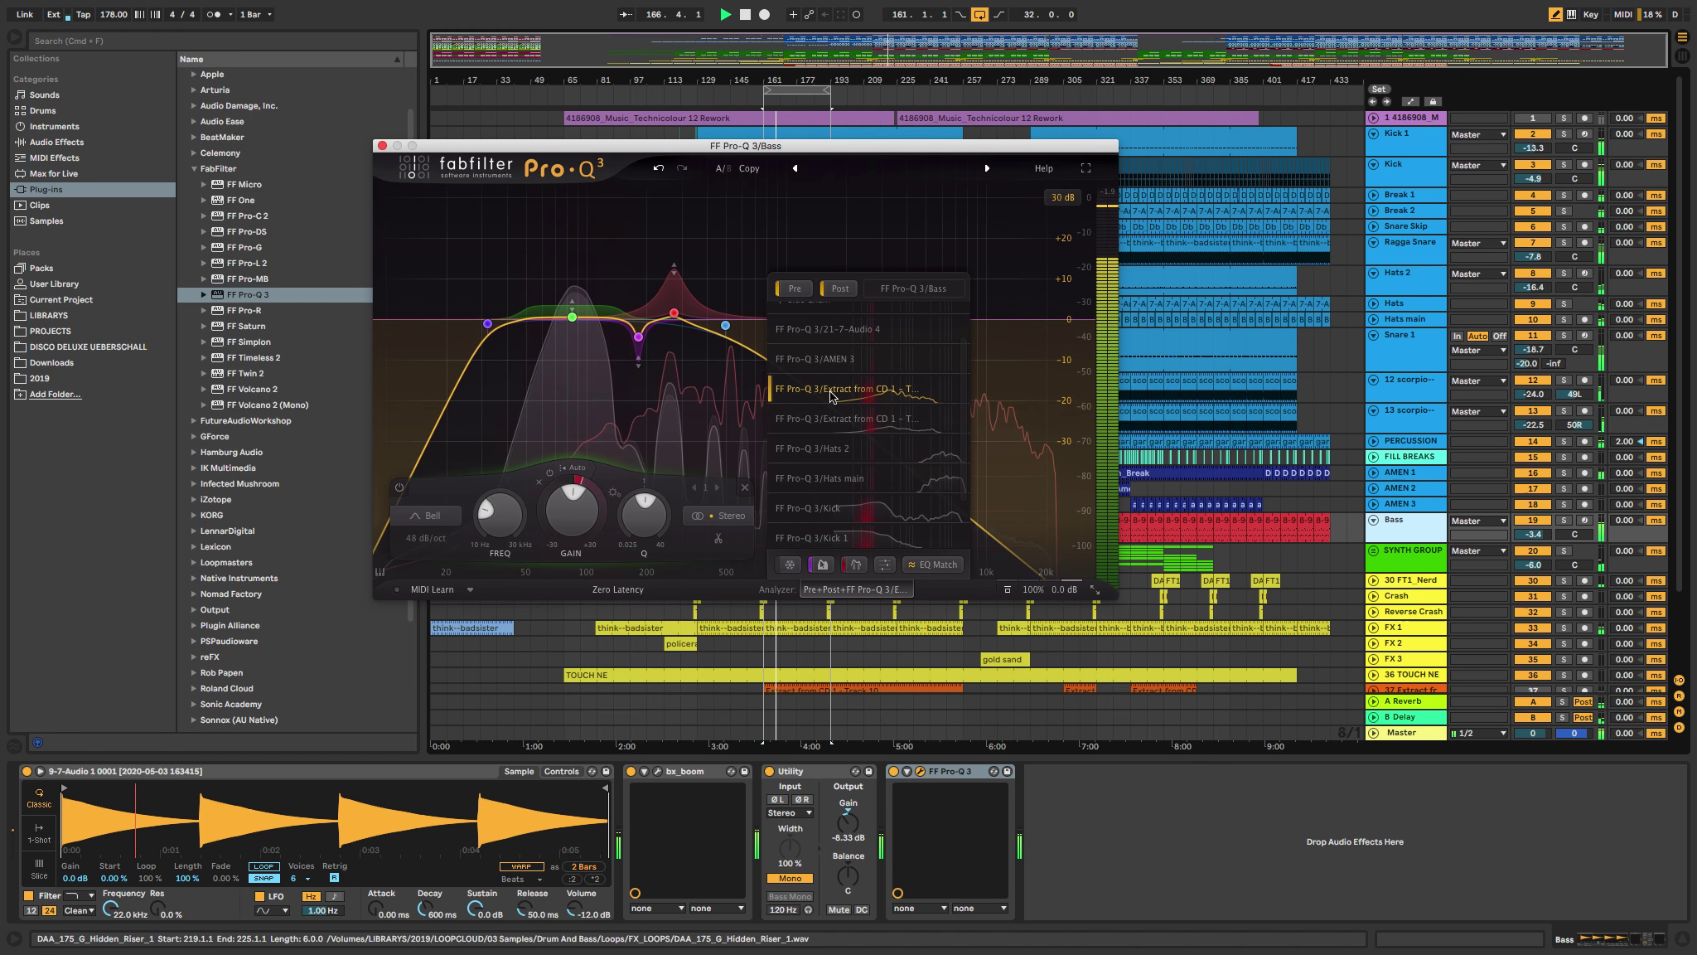
scroll(841, 431, down, 2)
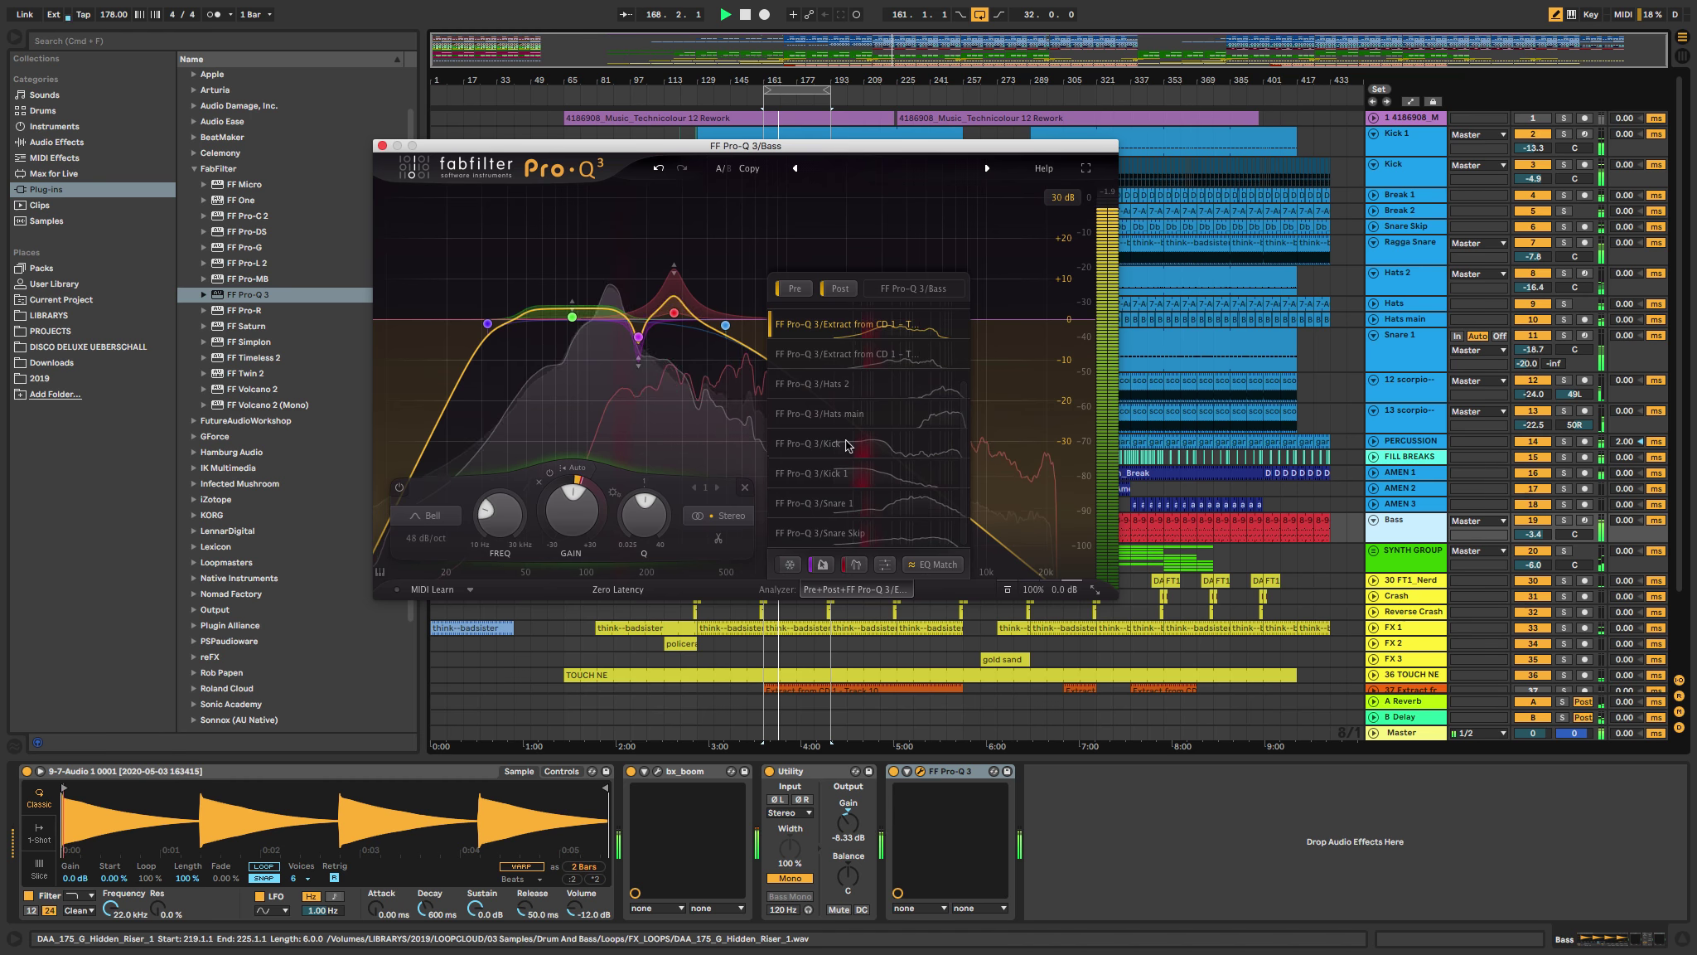
click(837, 505)
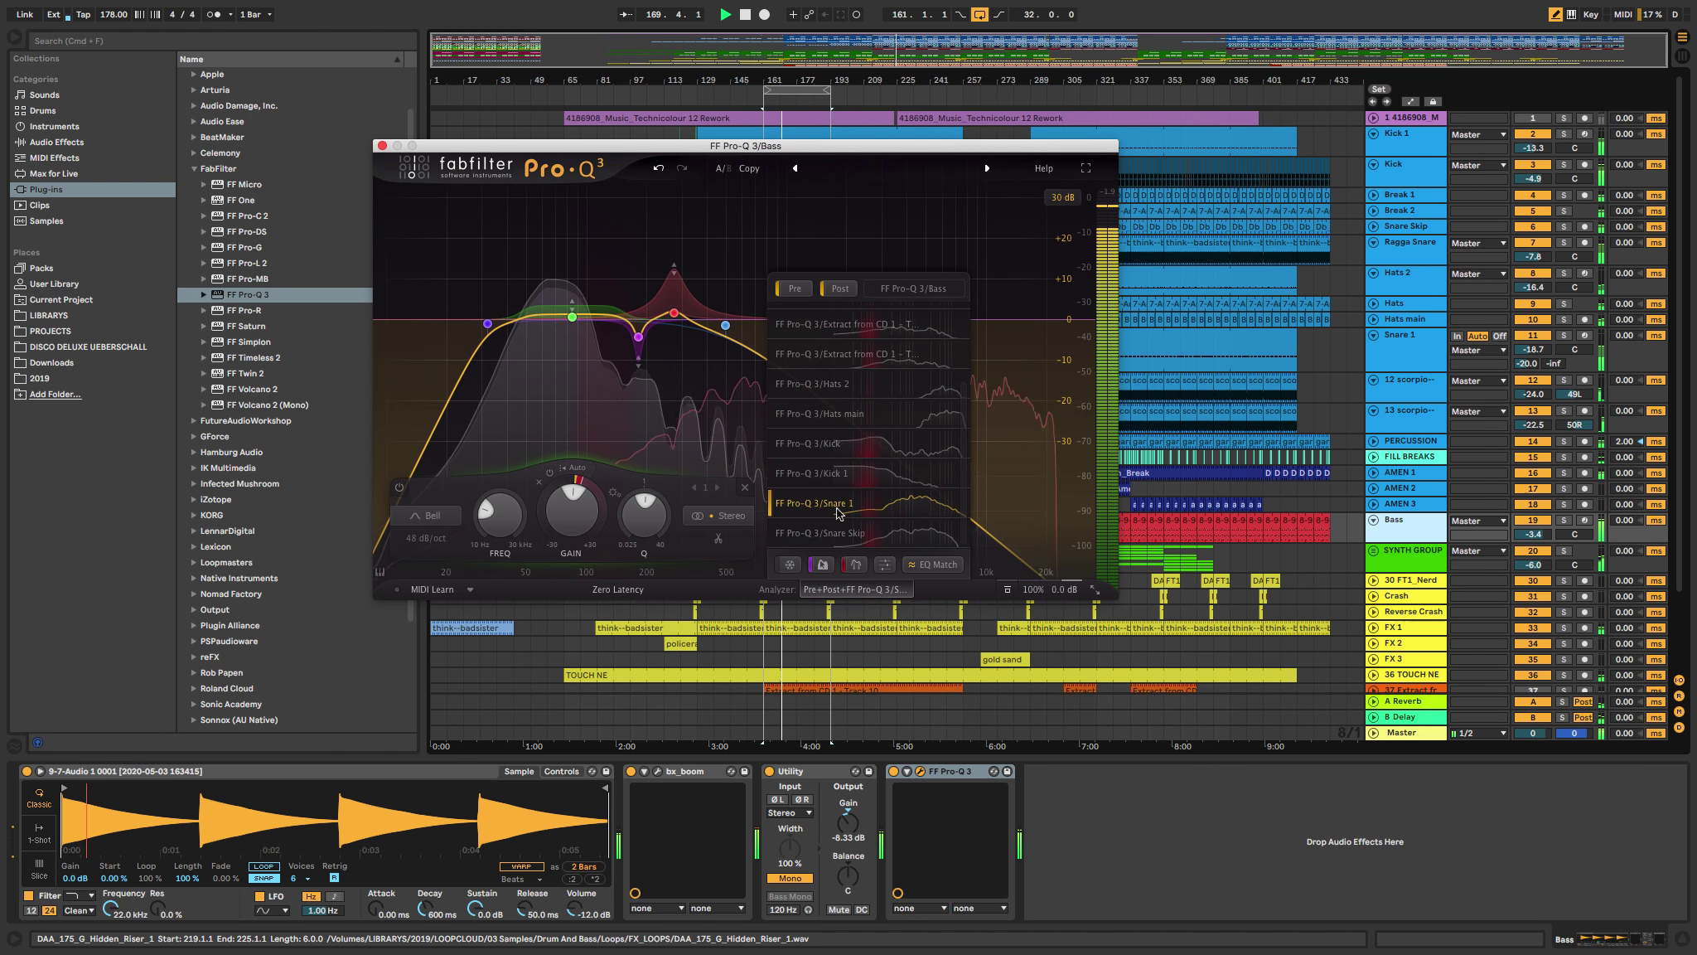
scroll(837, 512, up, 1)
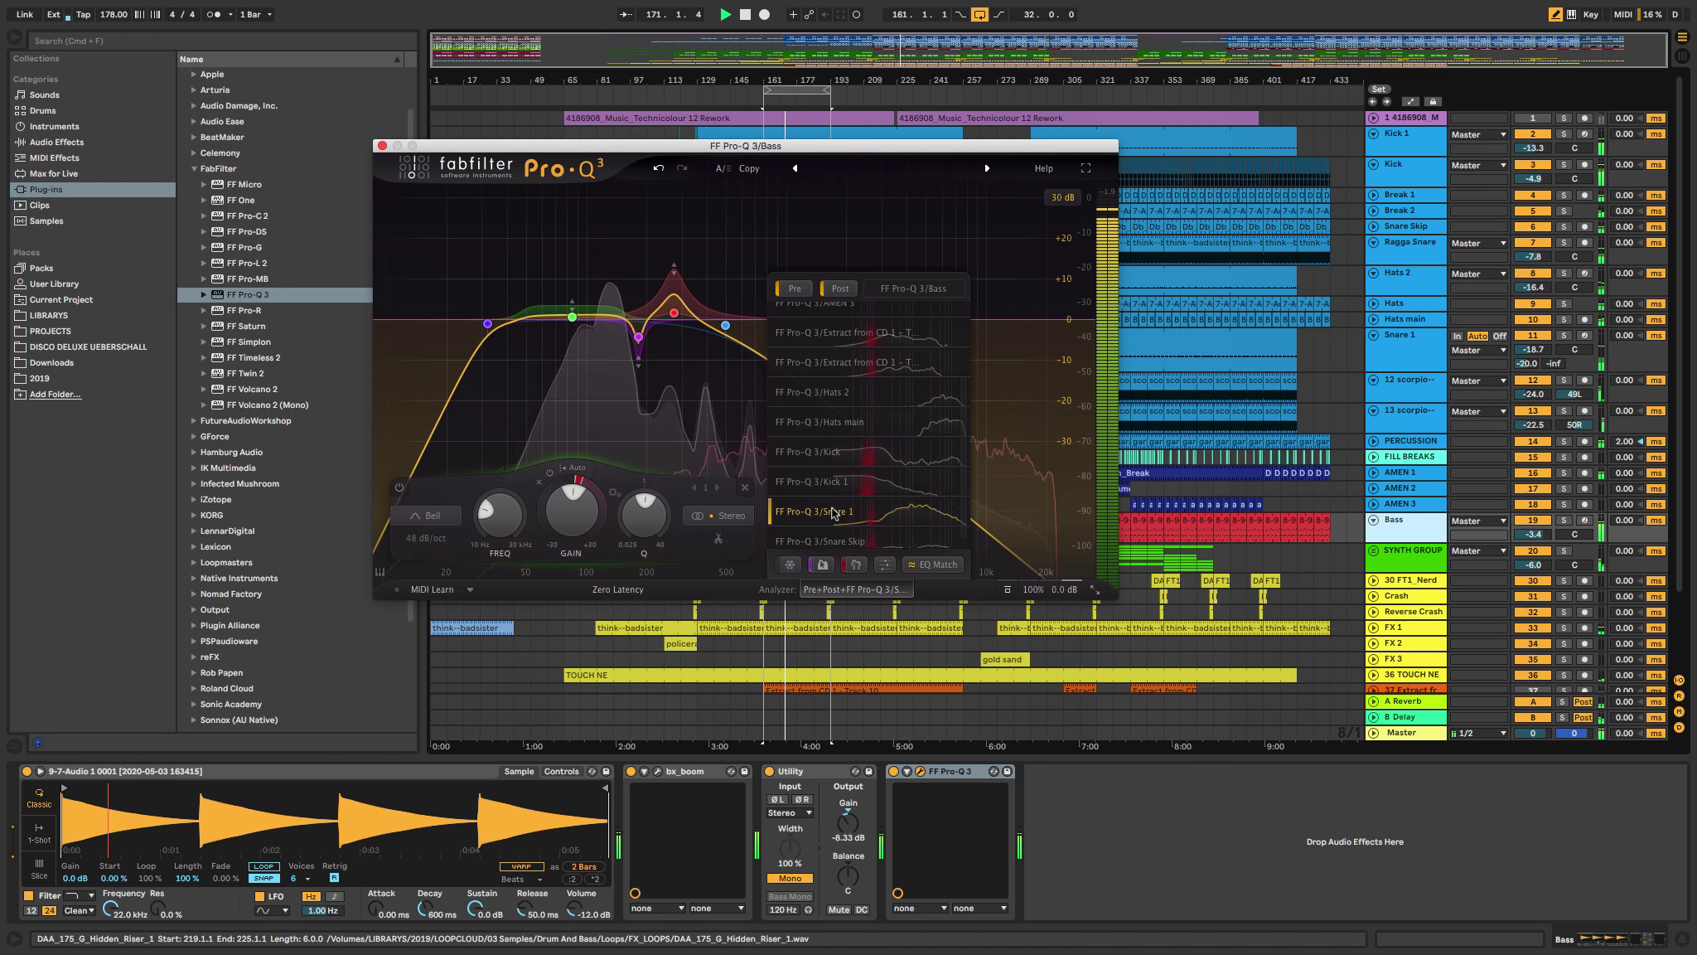
scroll(829, 518, up, 1)
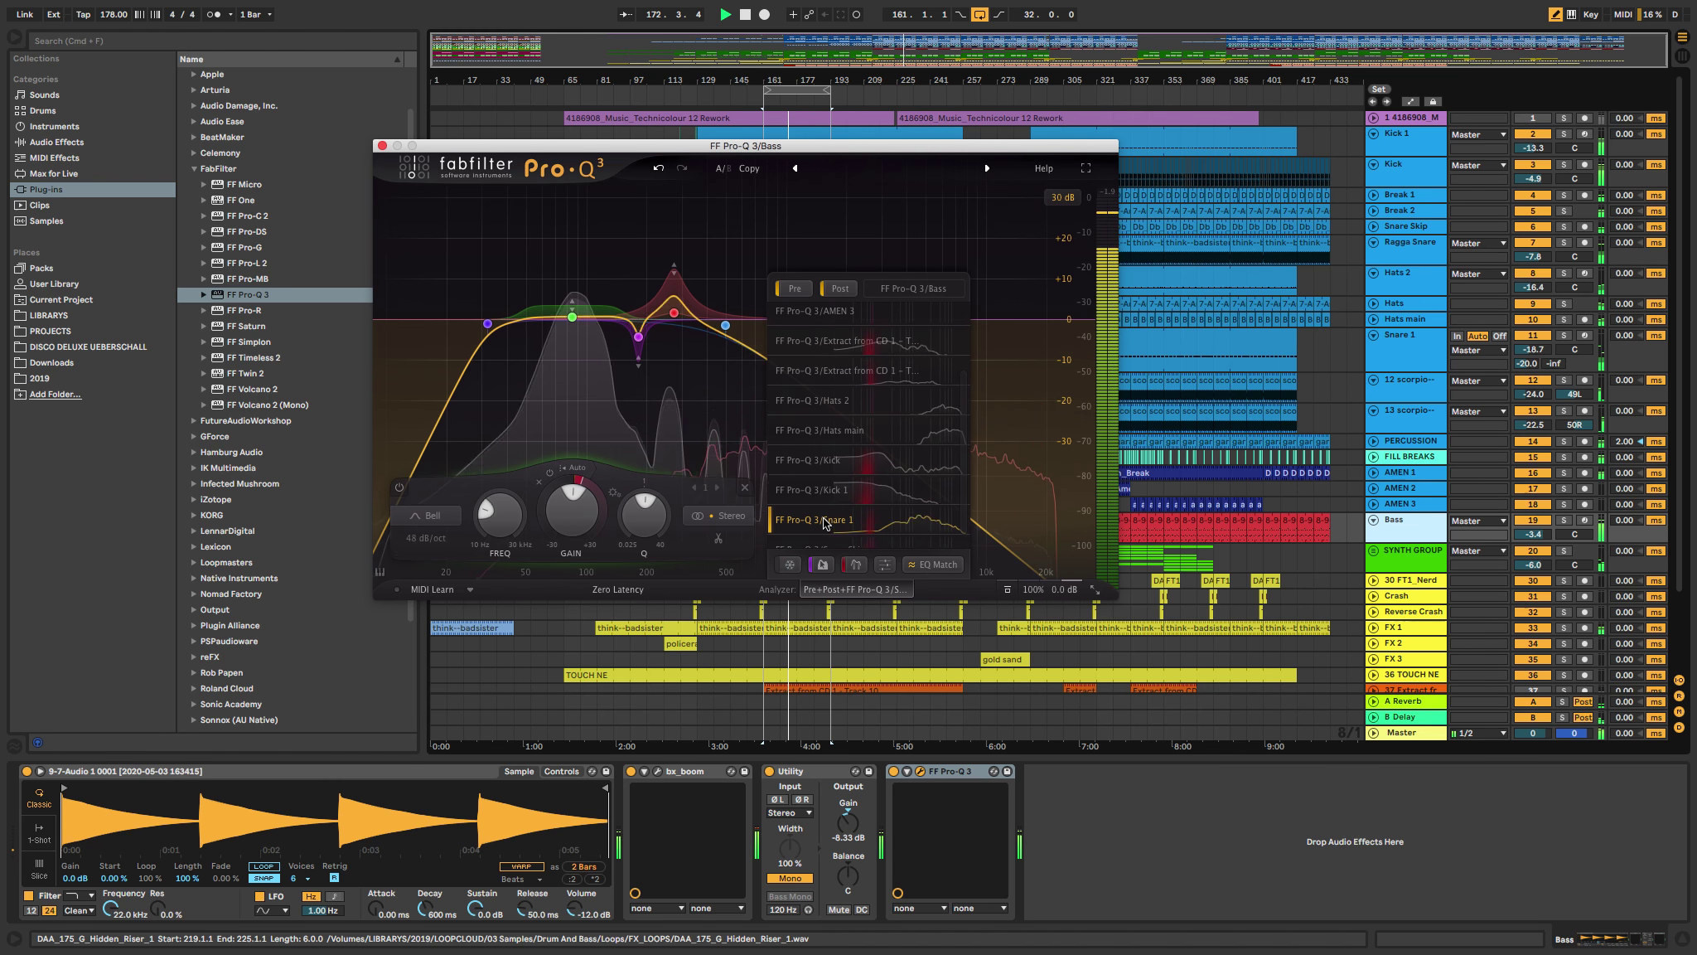
Step: Display the Snare 1 track's EQ and overlay the Bass spectrum as its external spectrum
click(1397, 338)
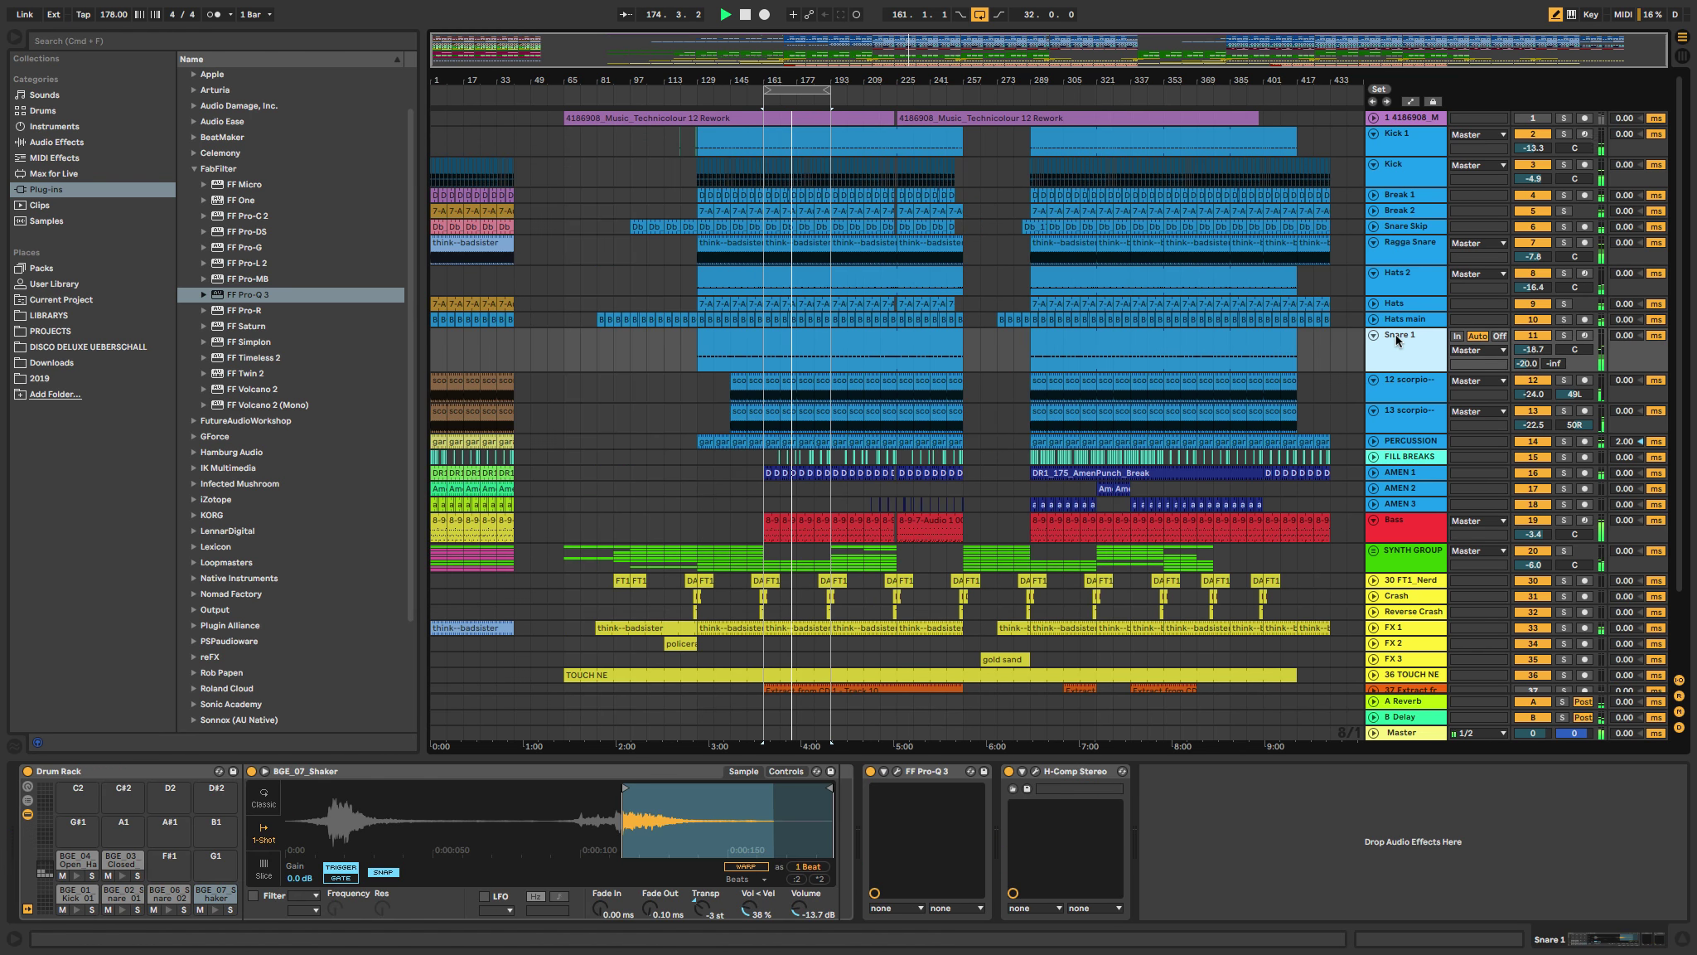
click(897, 772)
click(775, 665)
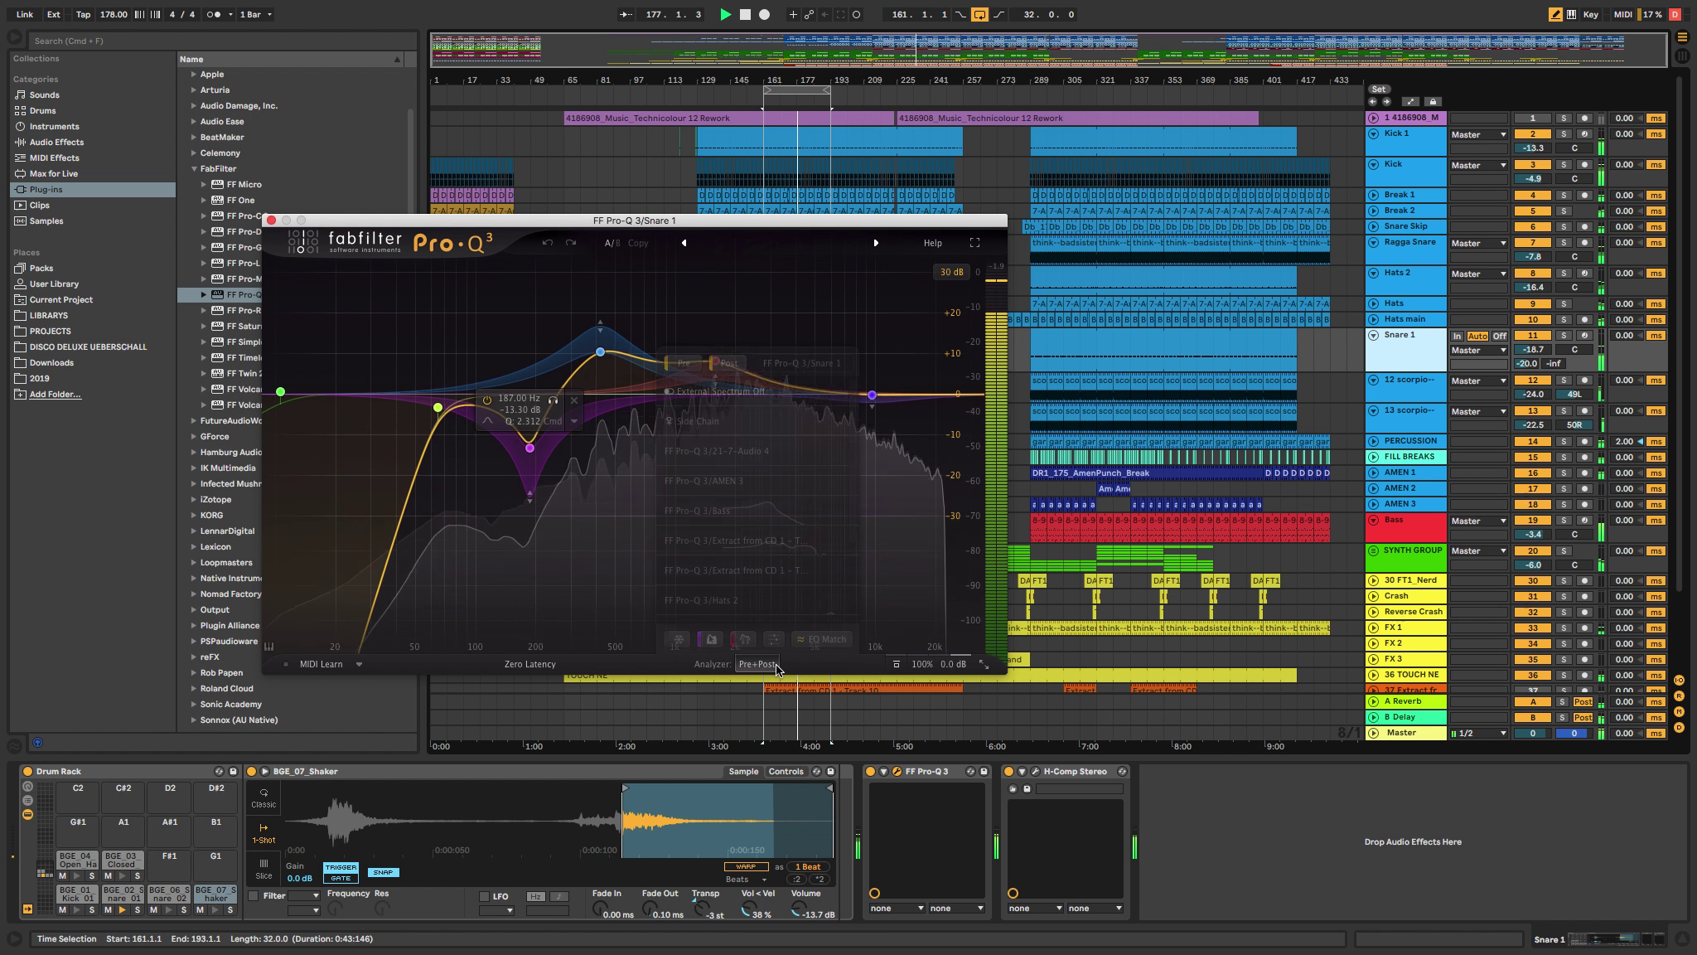
scroll(752, 583, down, 3)
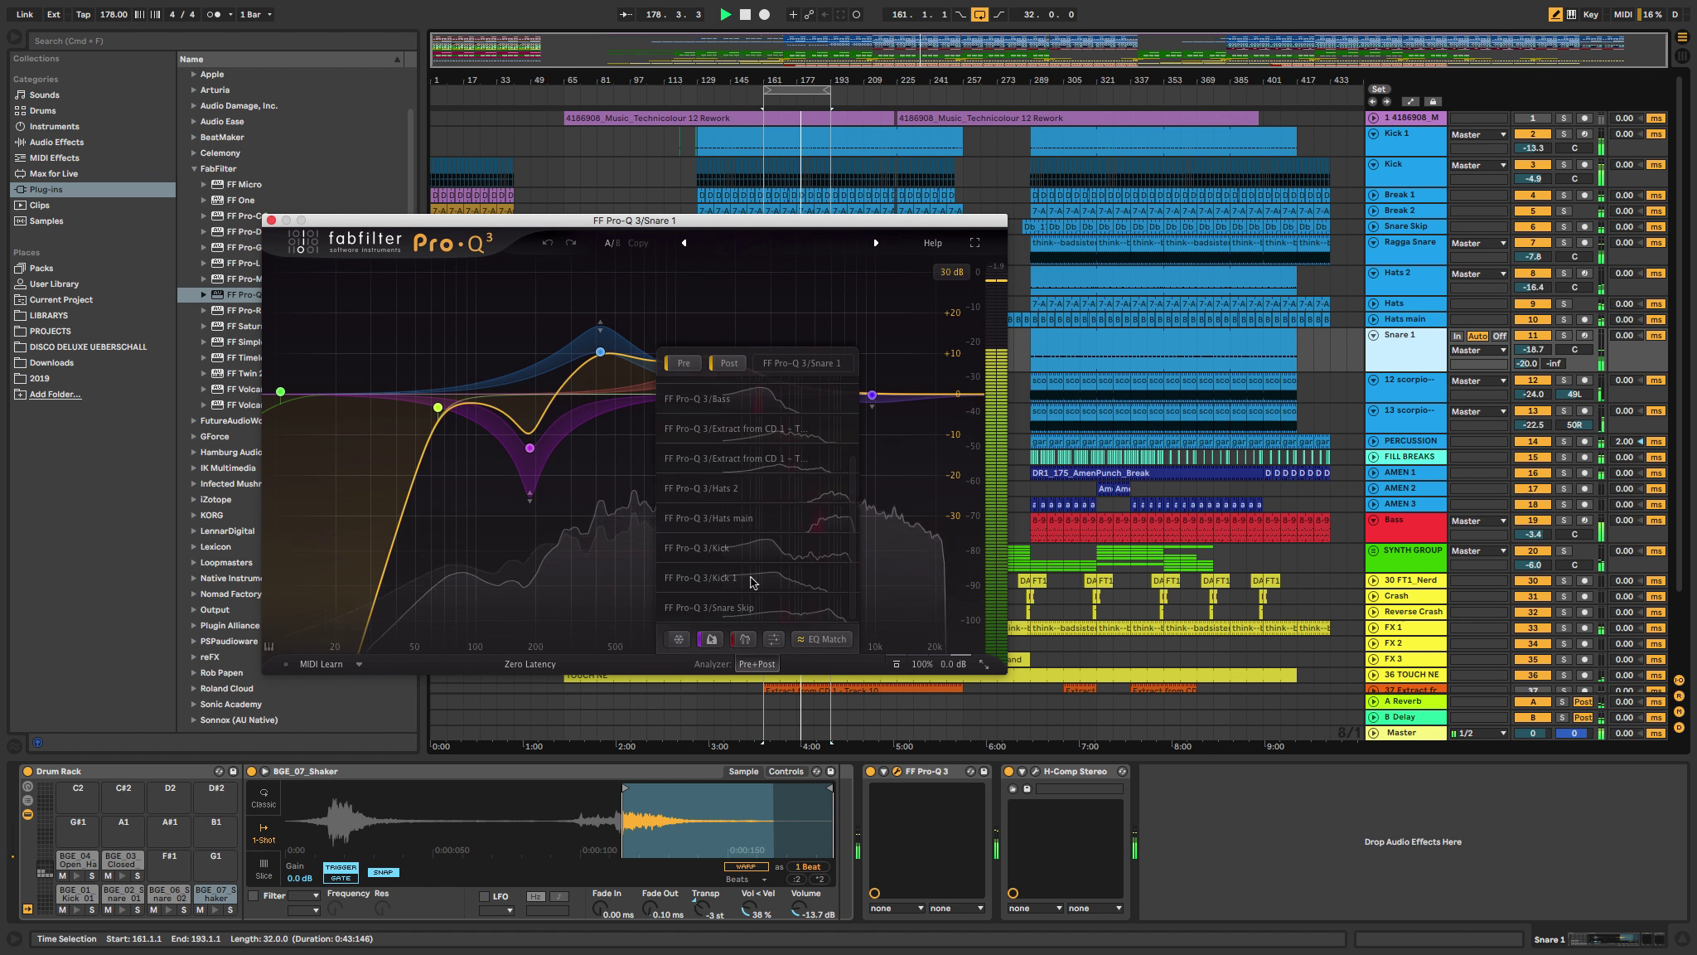
scroll(712, 530, up, 4)
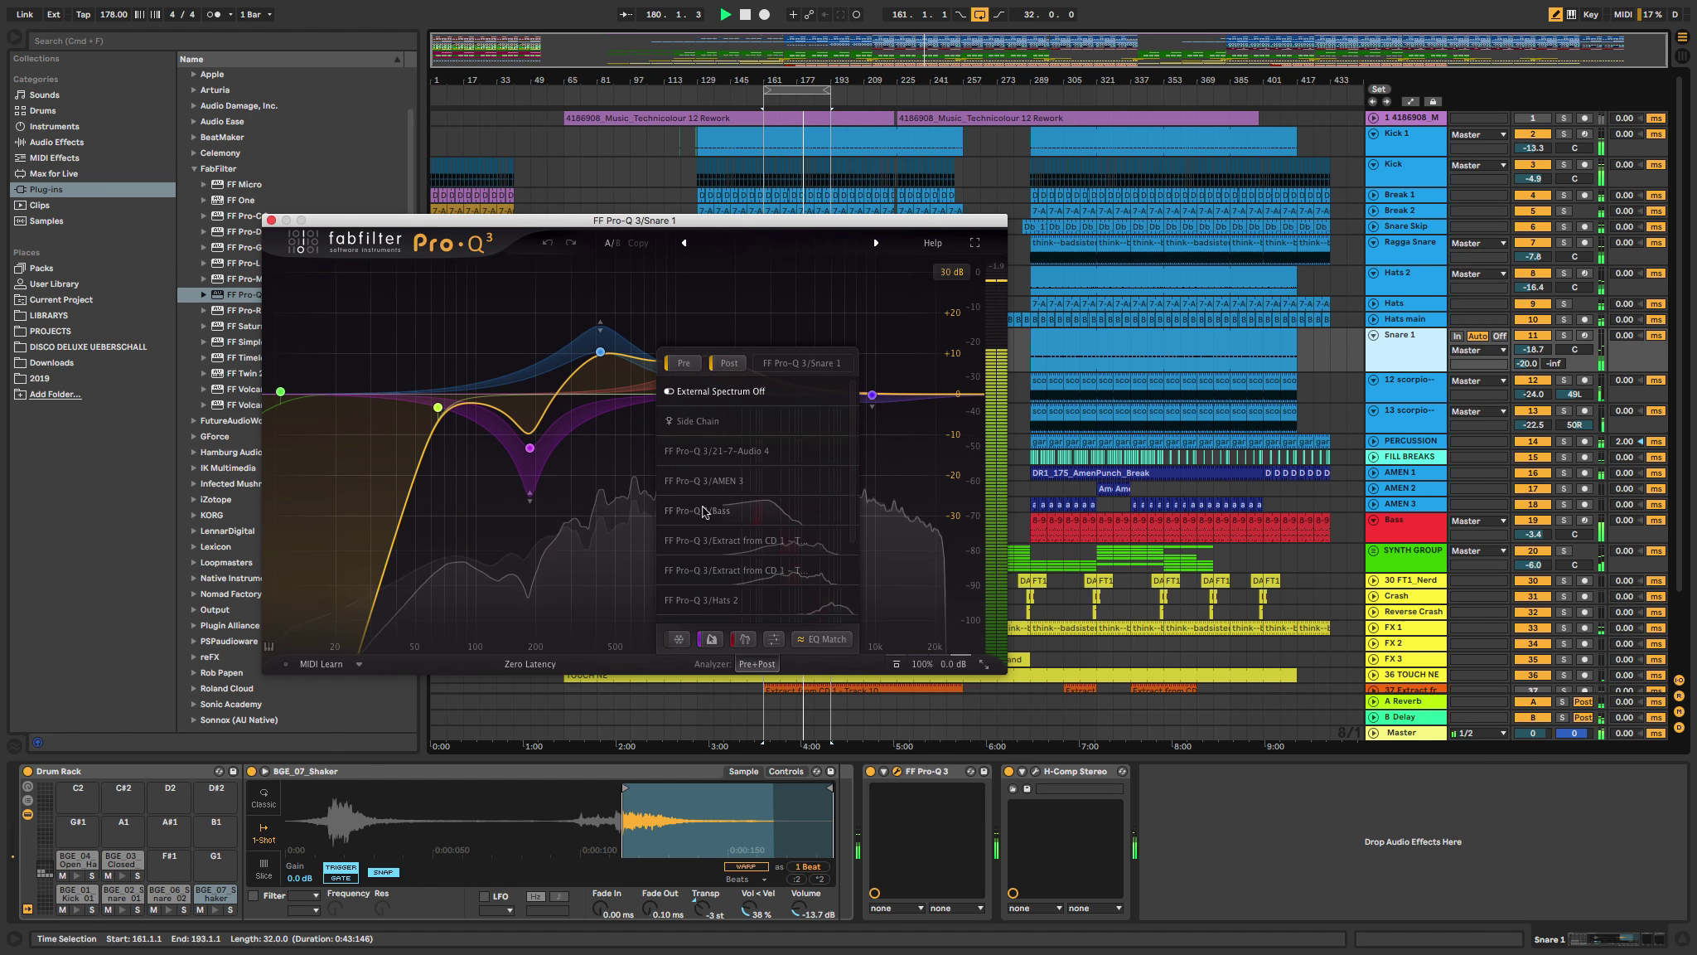
click(704, 511)
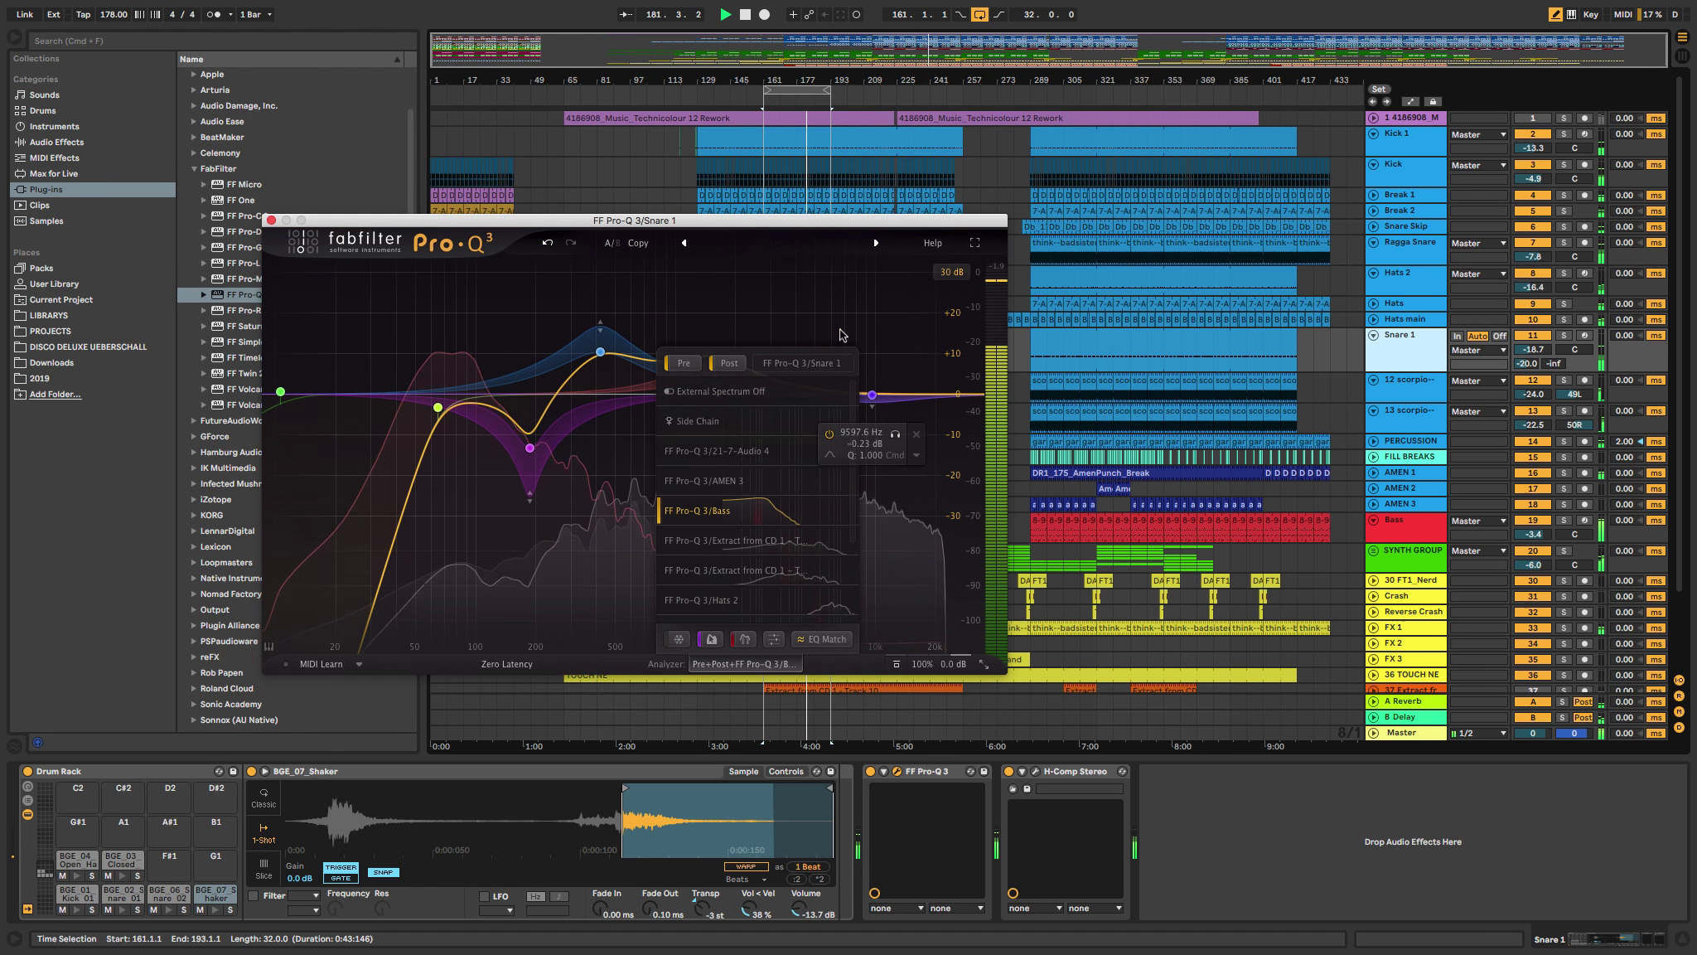
Step: Examine the Snare 1 EQ curve and spectrum against the Bass overlay, and stop playback
click(791, 660)
double_click(715, 361)
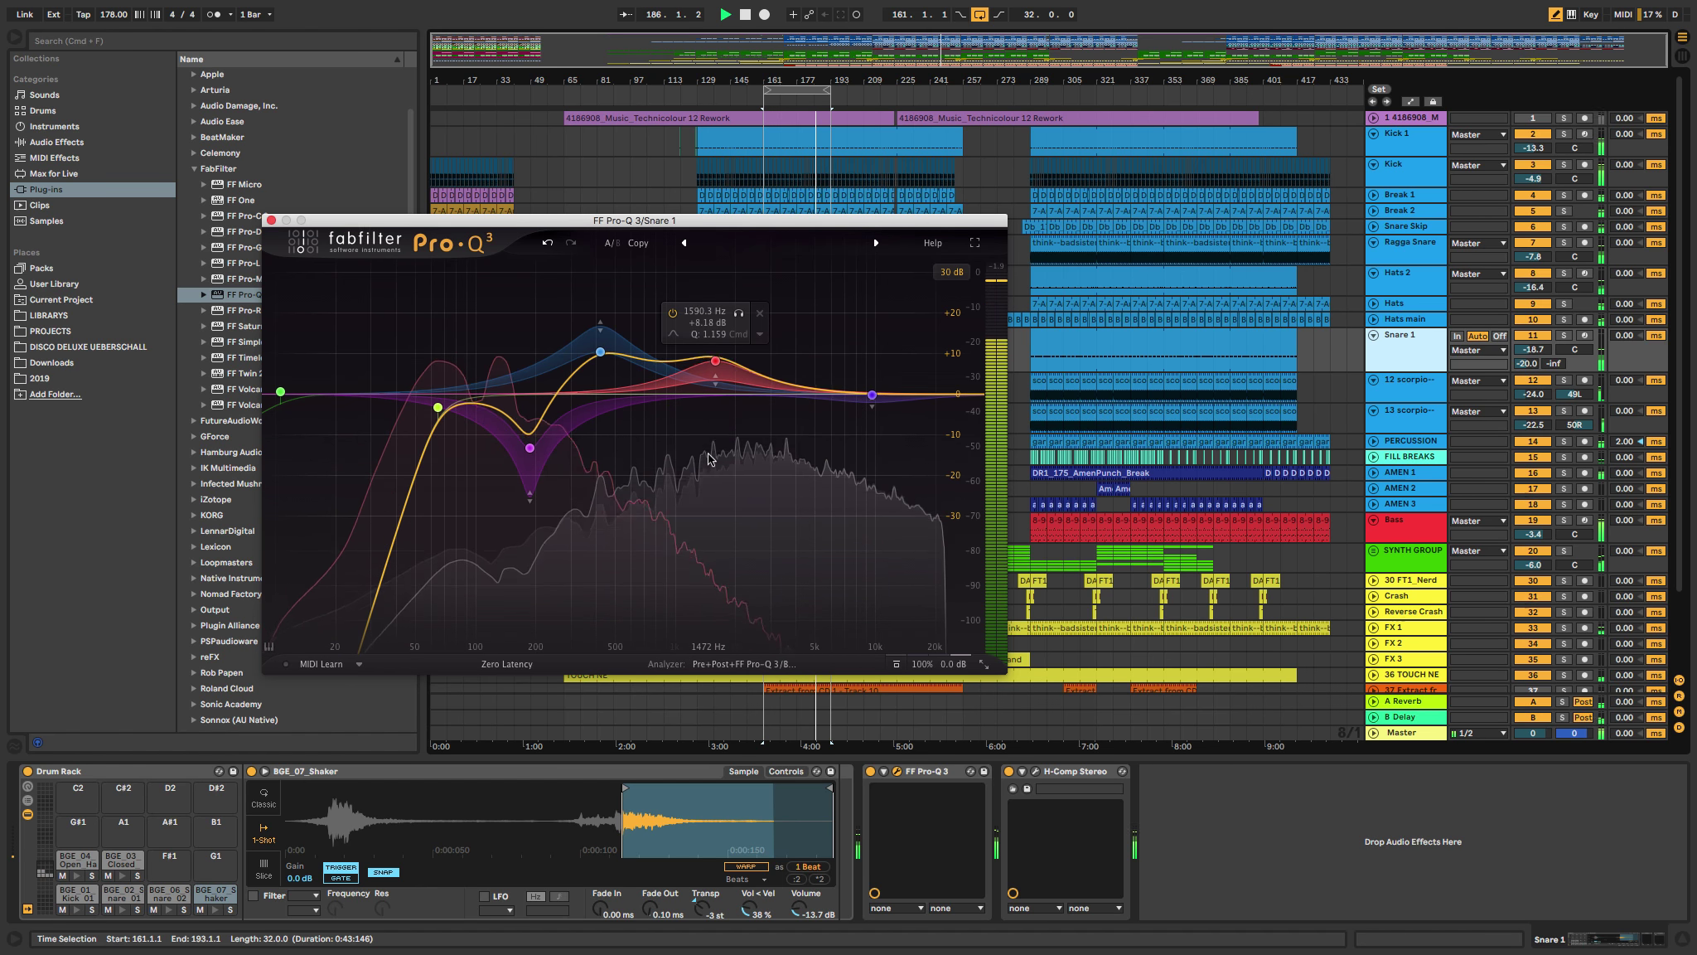
mouse_move(611, 519)
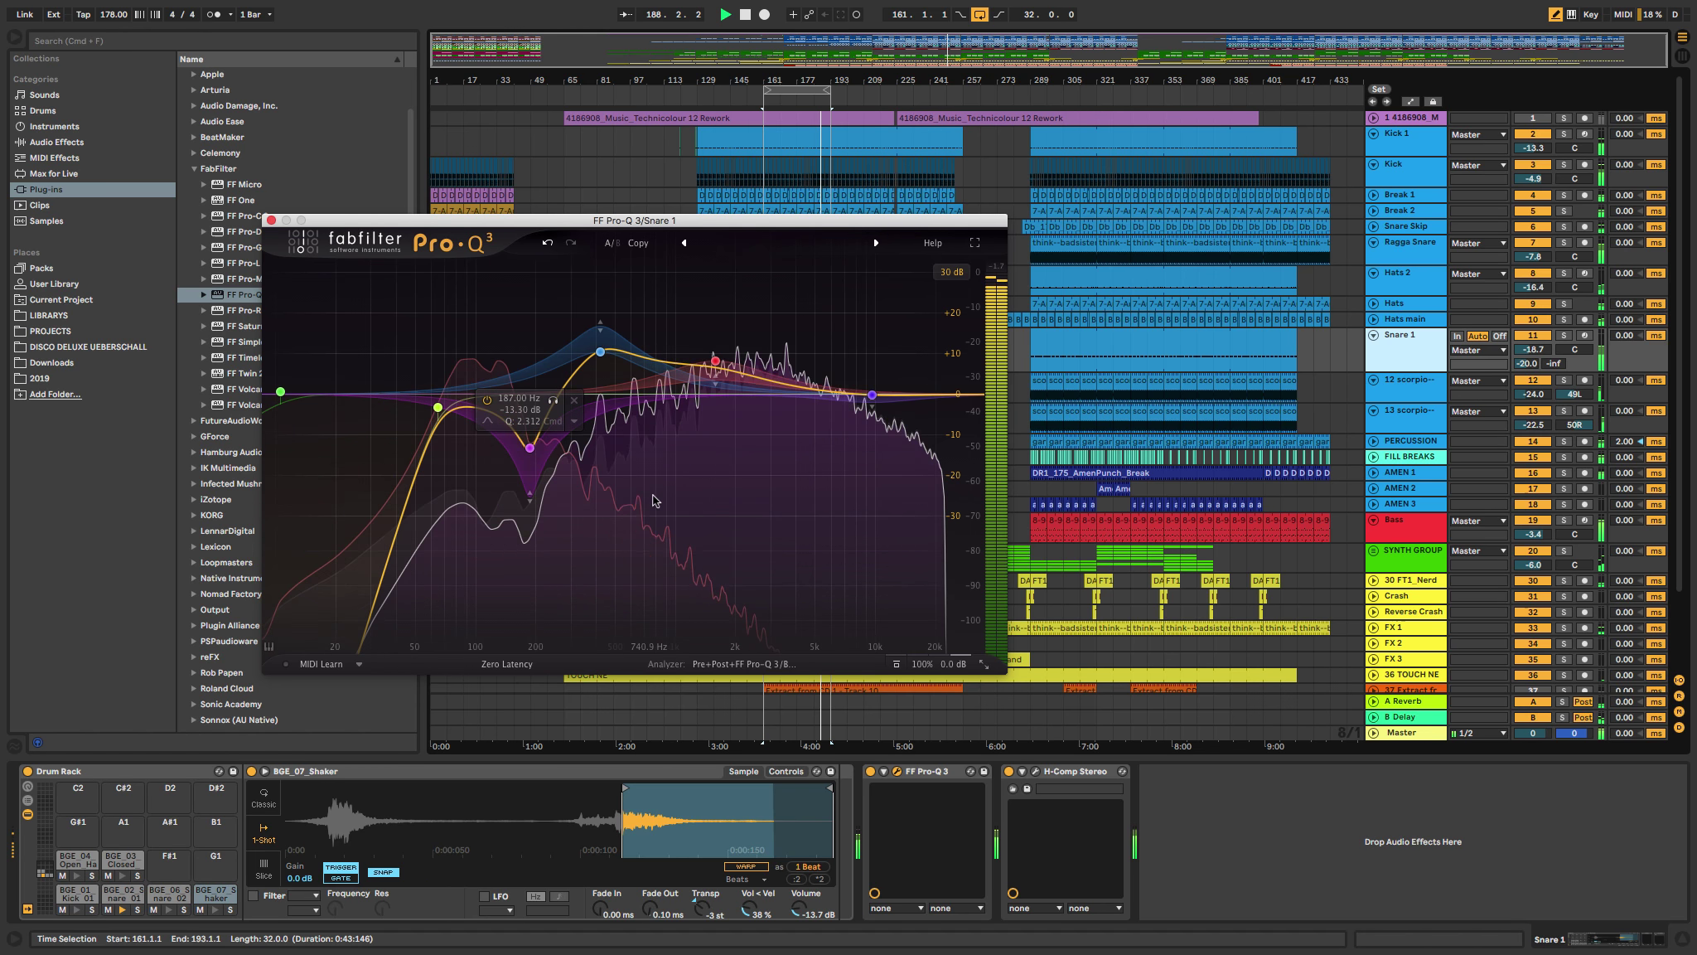
key(space)
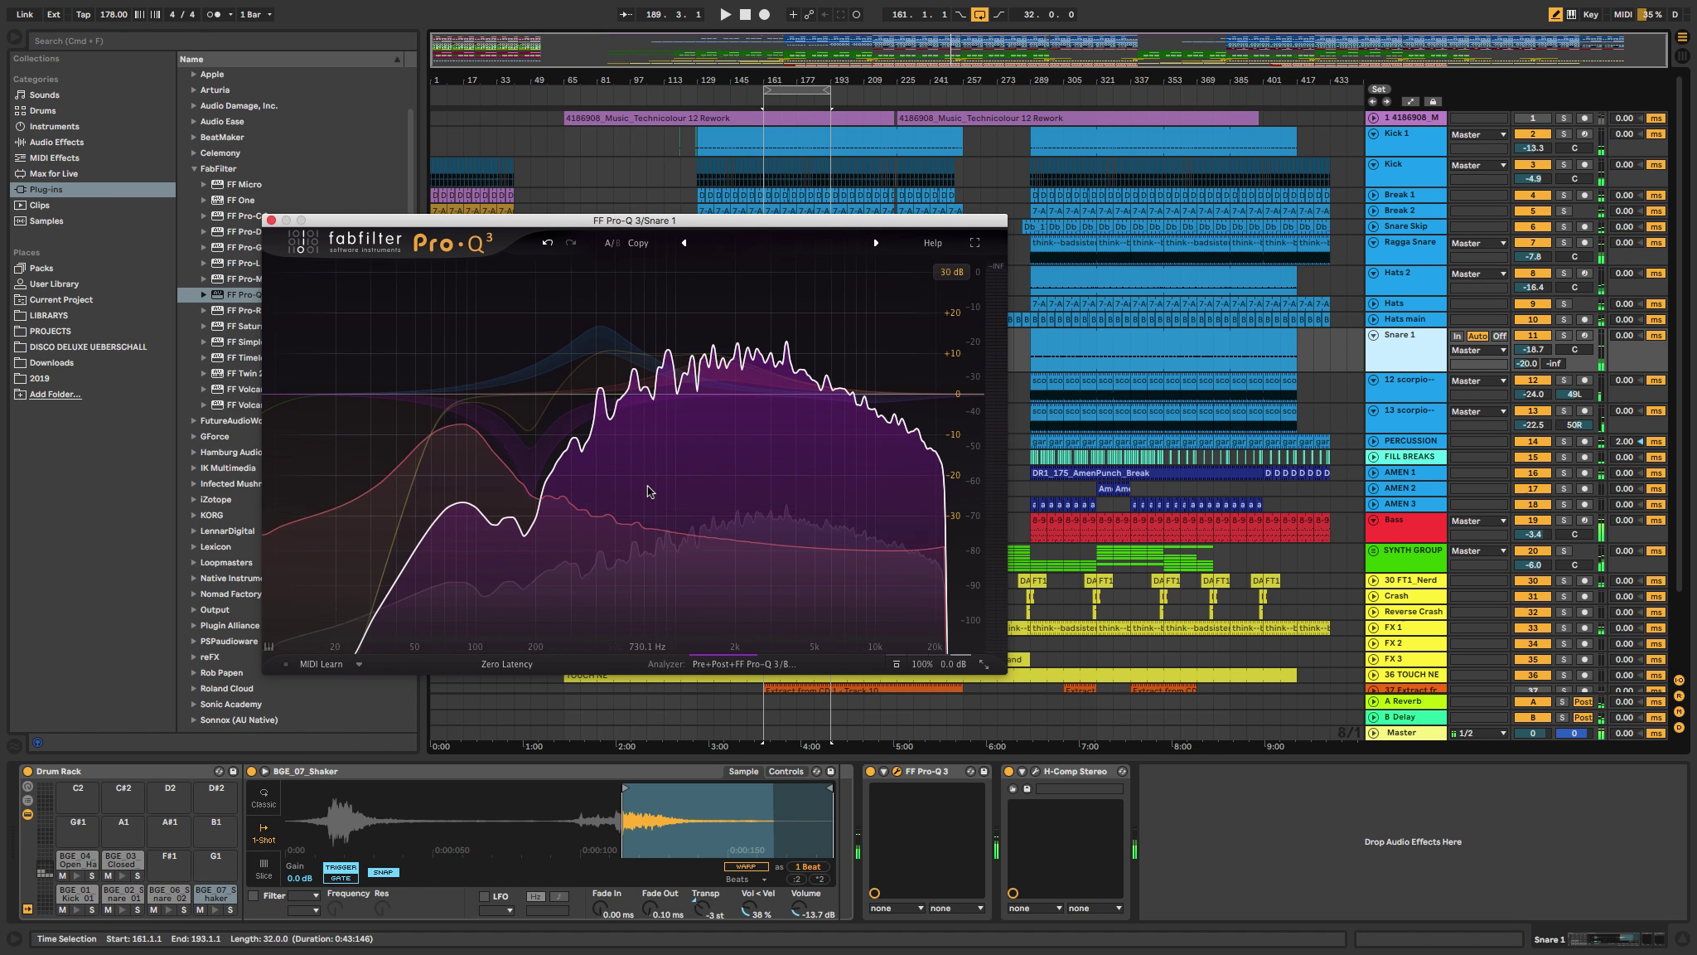
Step: Review the EQ curves of the Kick 1, Bass and Kick tracks
click(1409, 170)
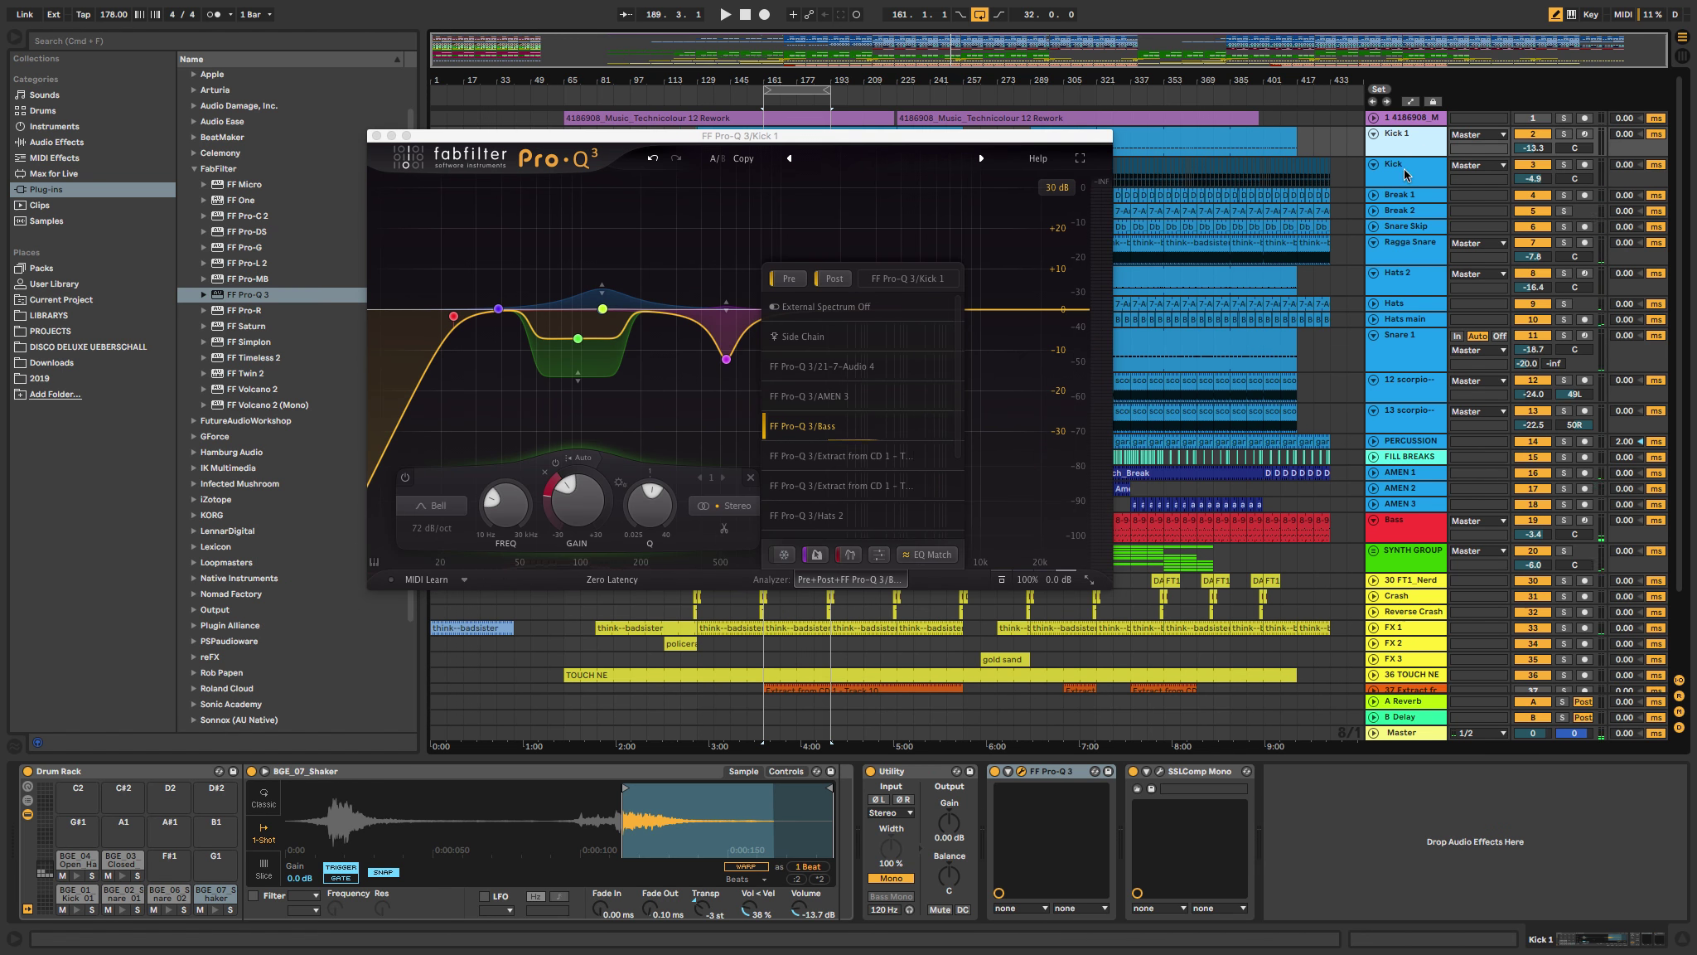
click(1401, 524)
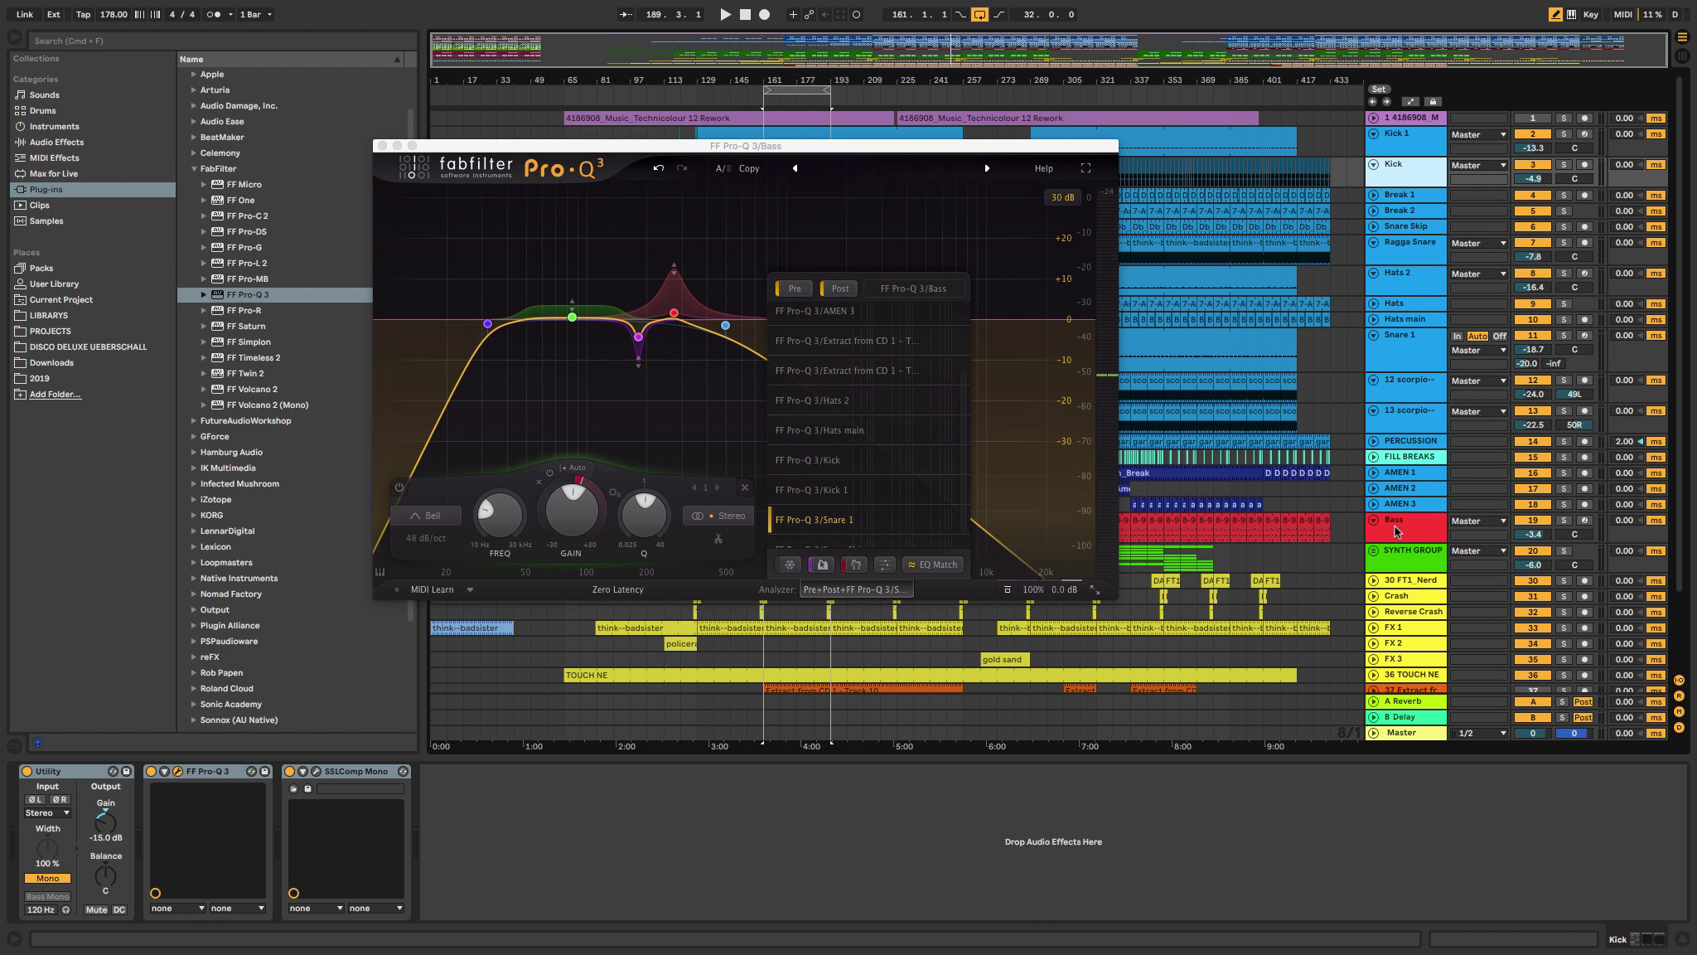
click(1405, 445)
click(1407, 183)
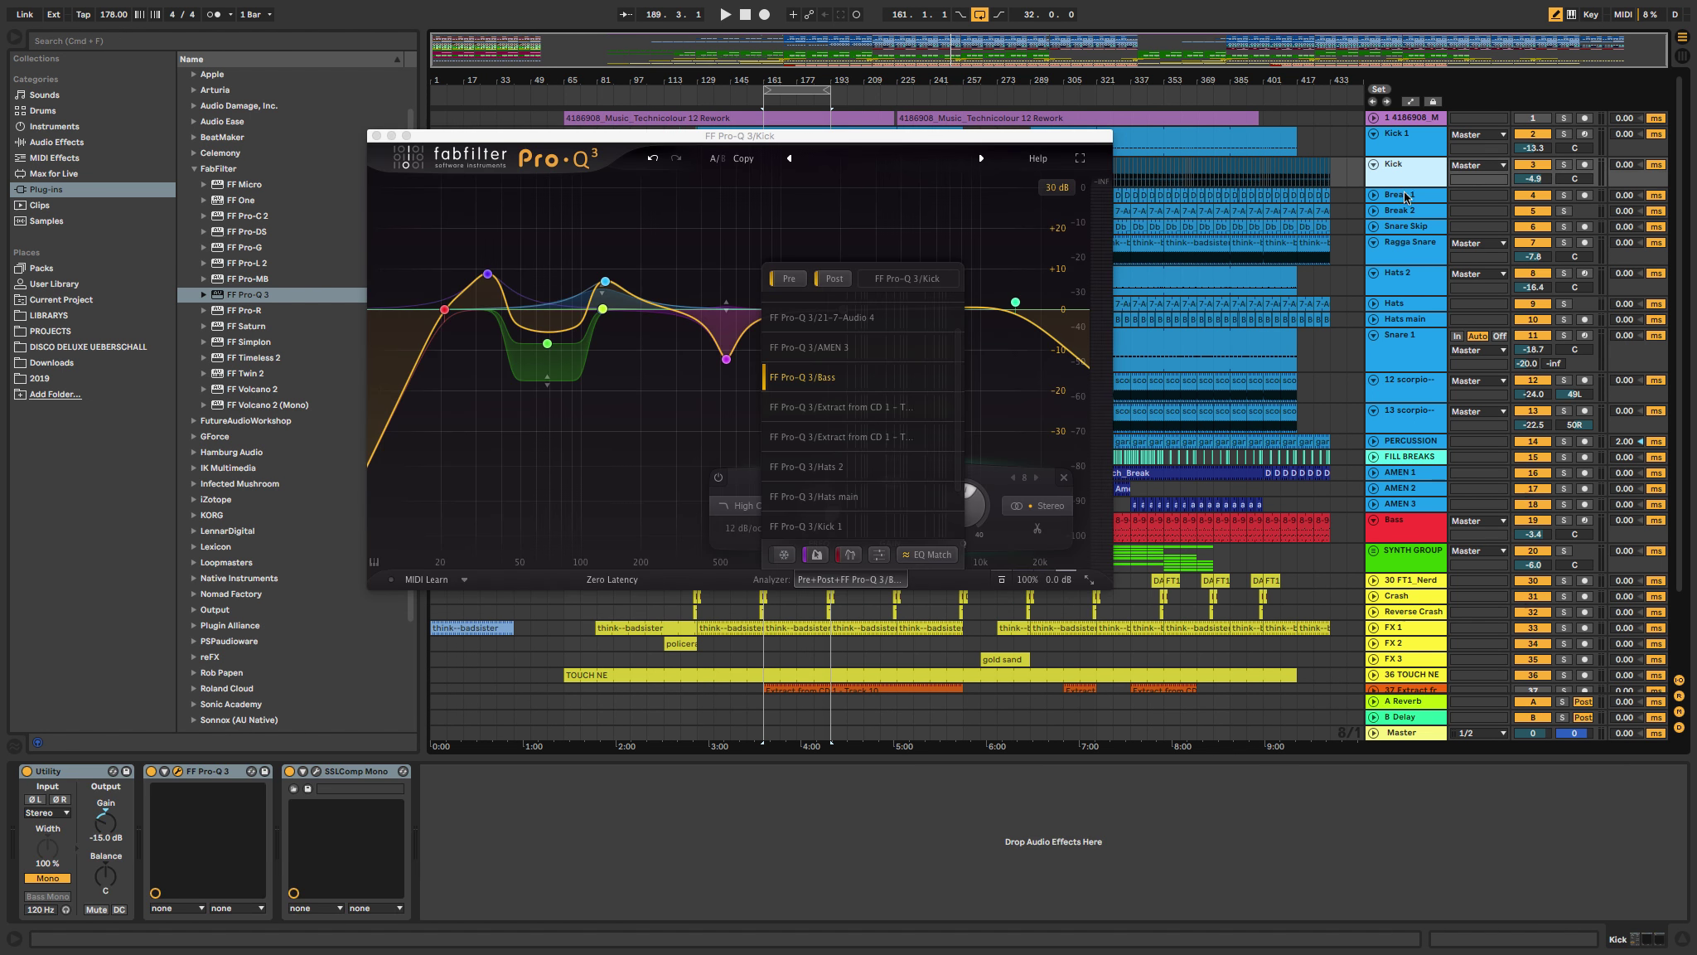
Step: Check the Break 1, Break 2 and Ragga Snare tracks for existing EQ devices
click(1408, 197)
click(1406, 210)
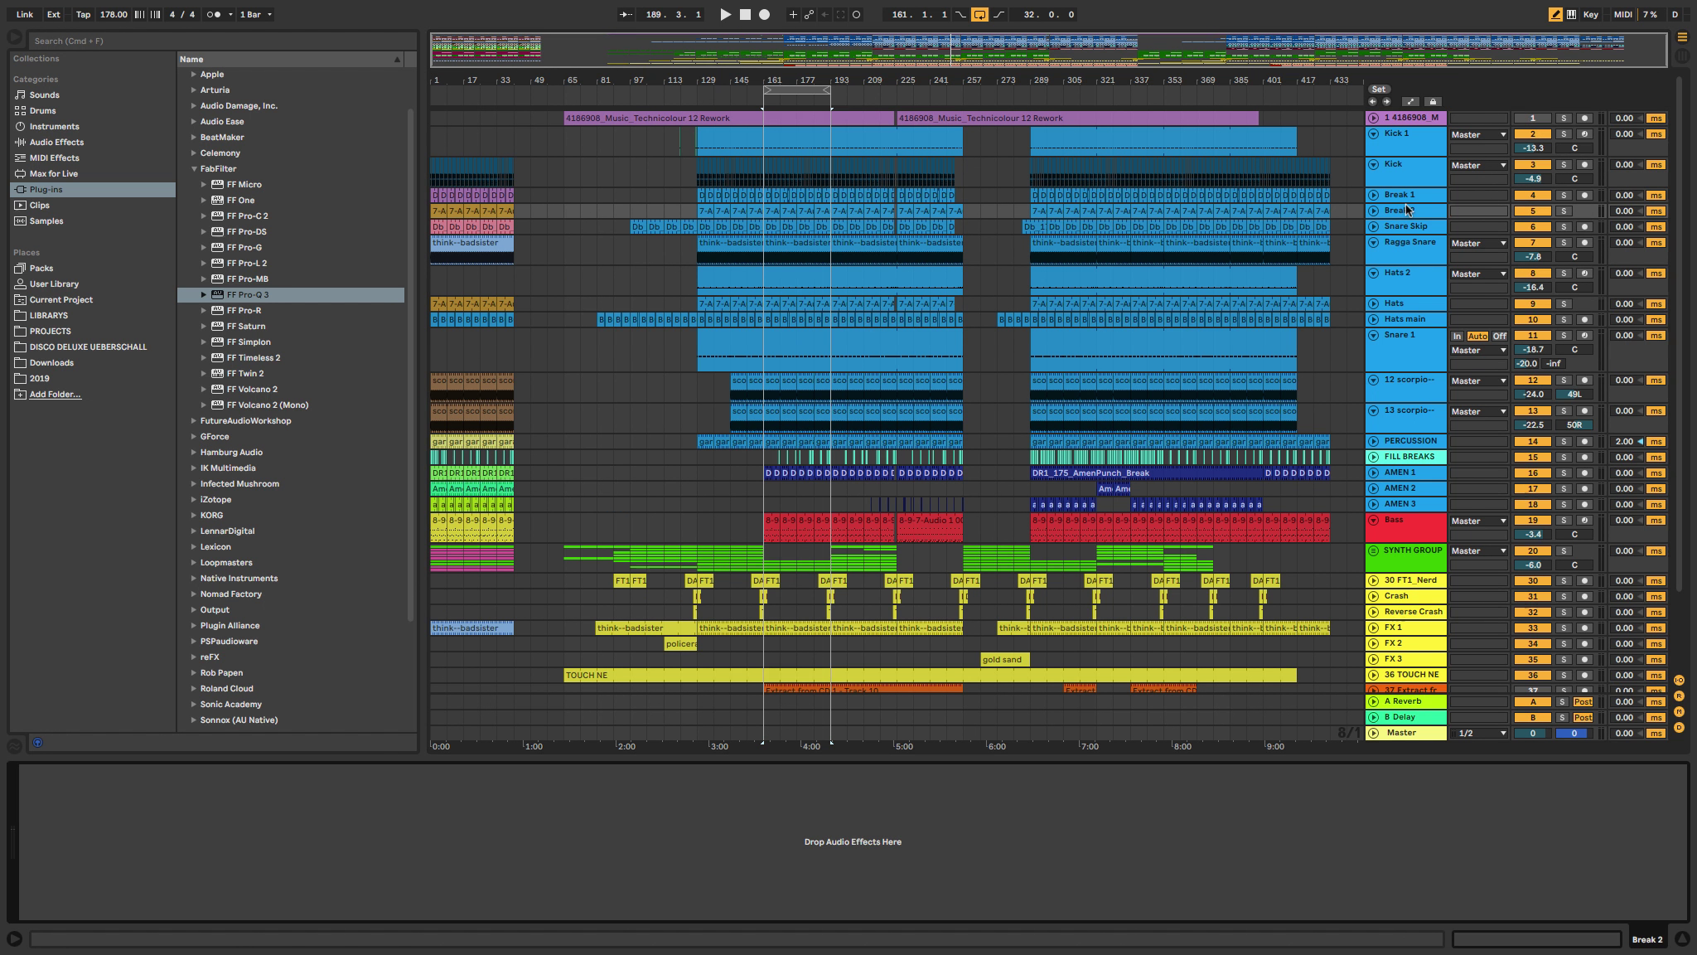
click(1407, 197)
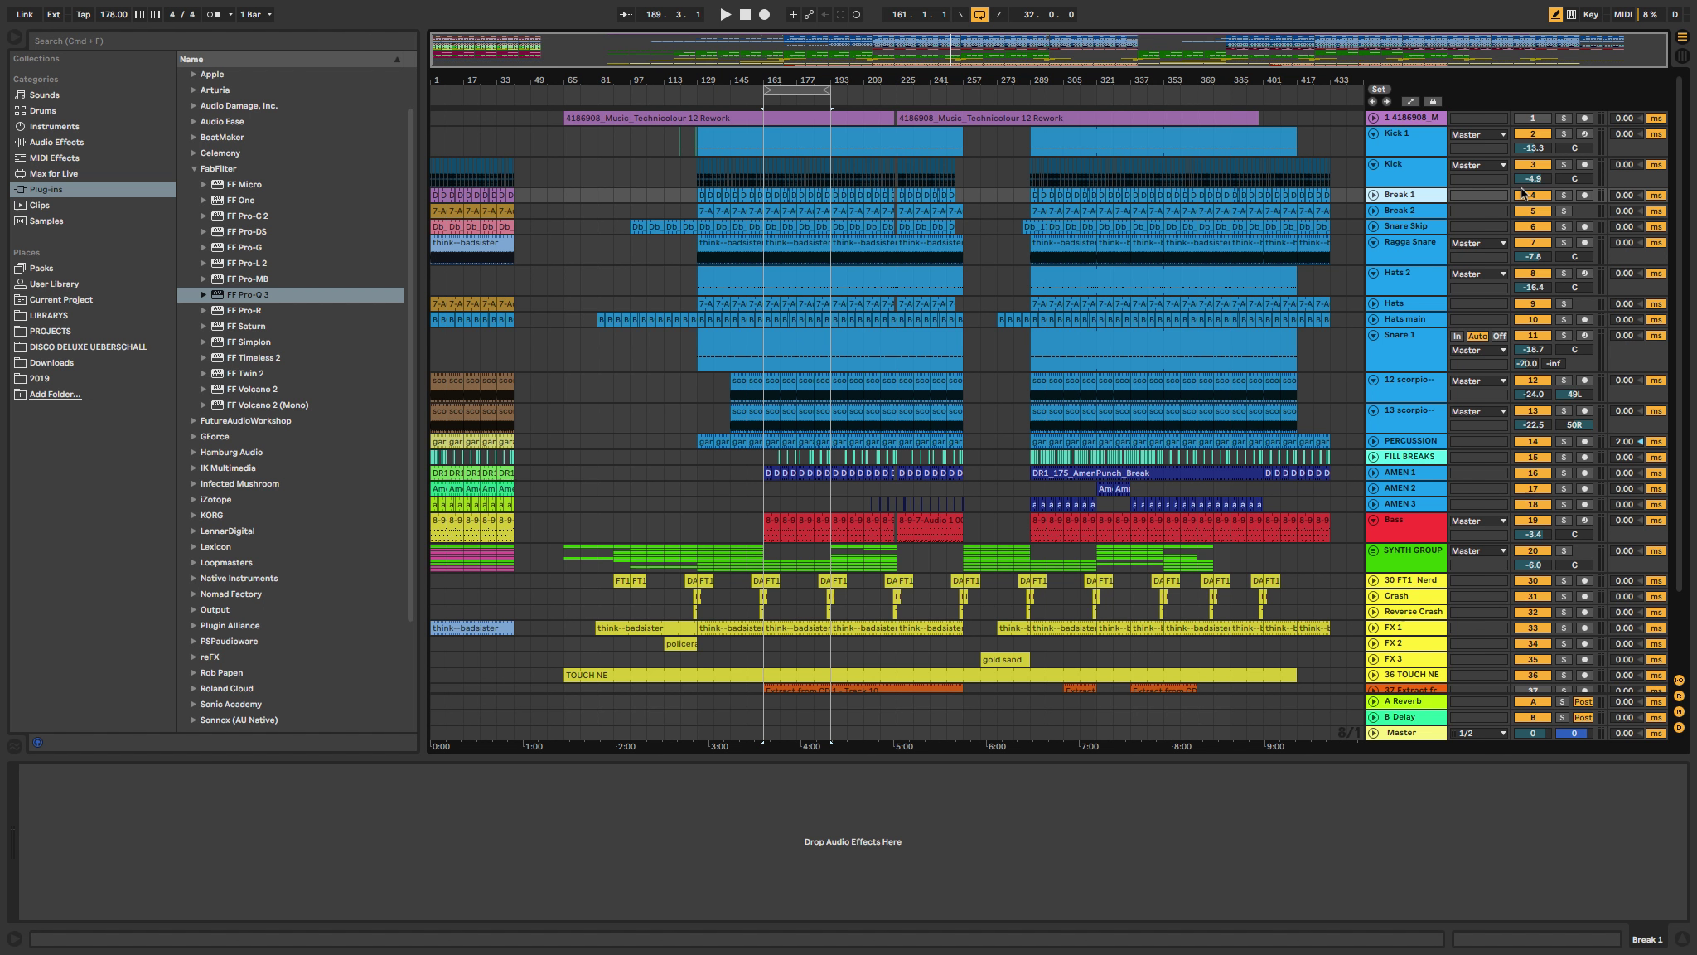
click(1424, 170)
click(1426, 197)
click(1404, 245)
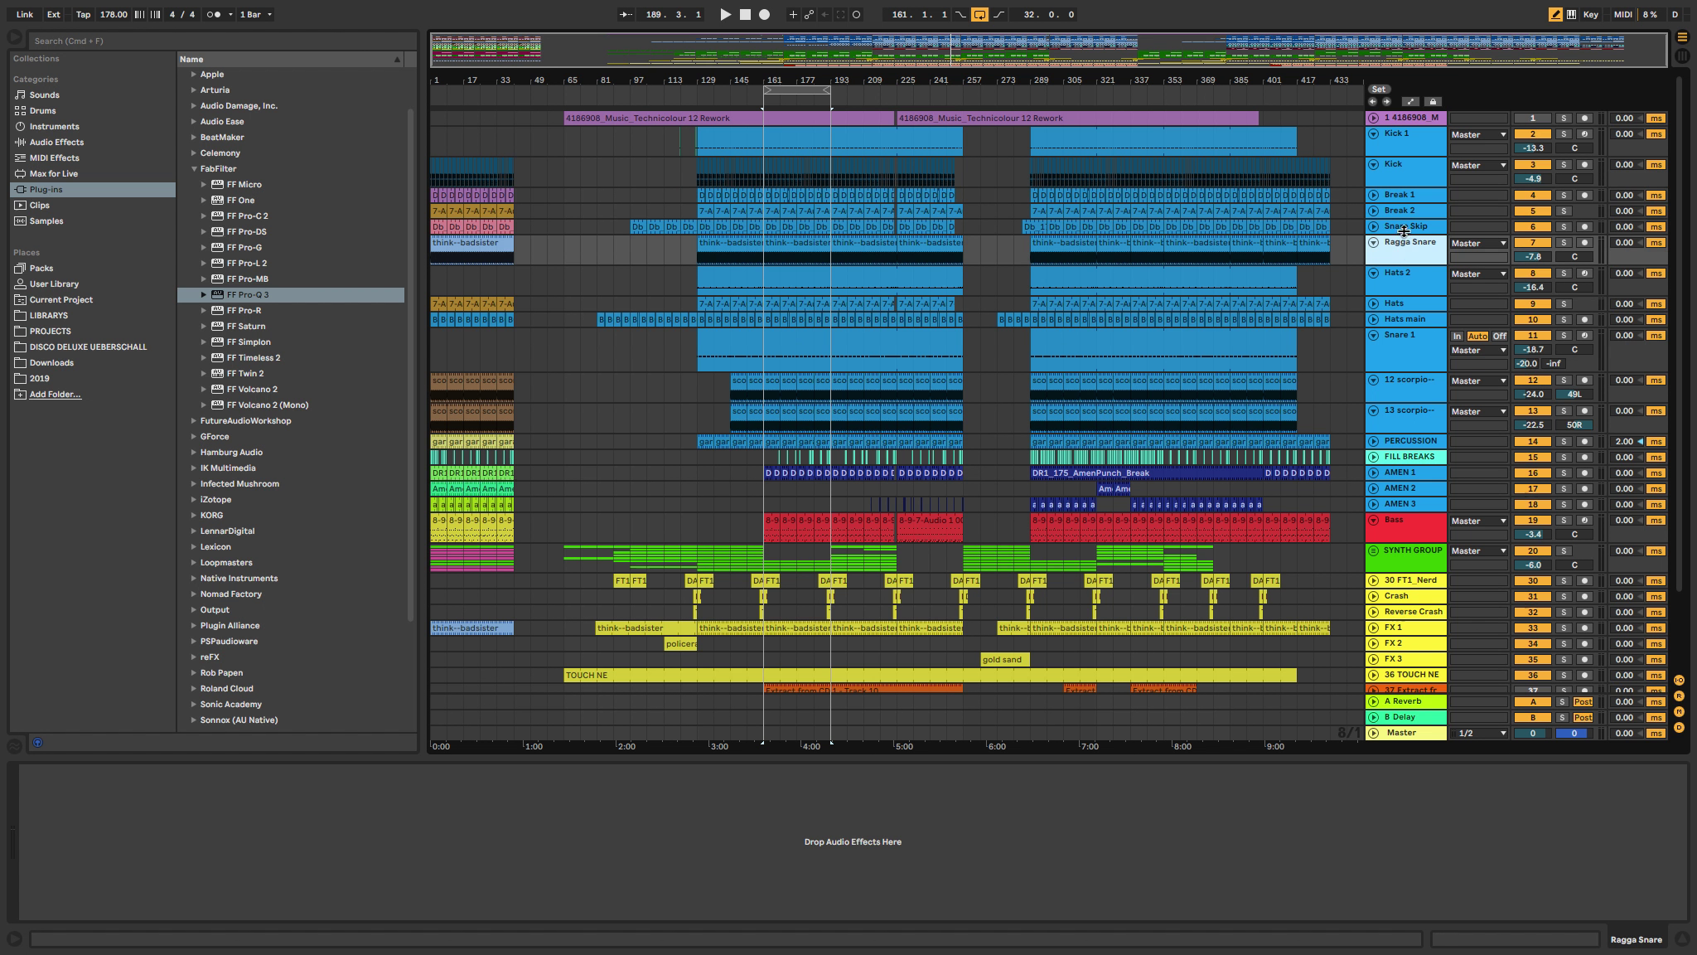
click(1405, 224)
click(1411, 198)
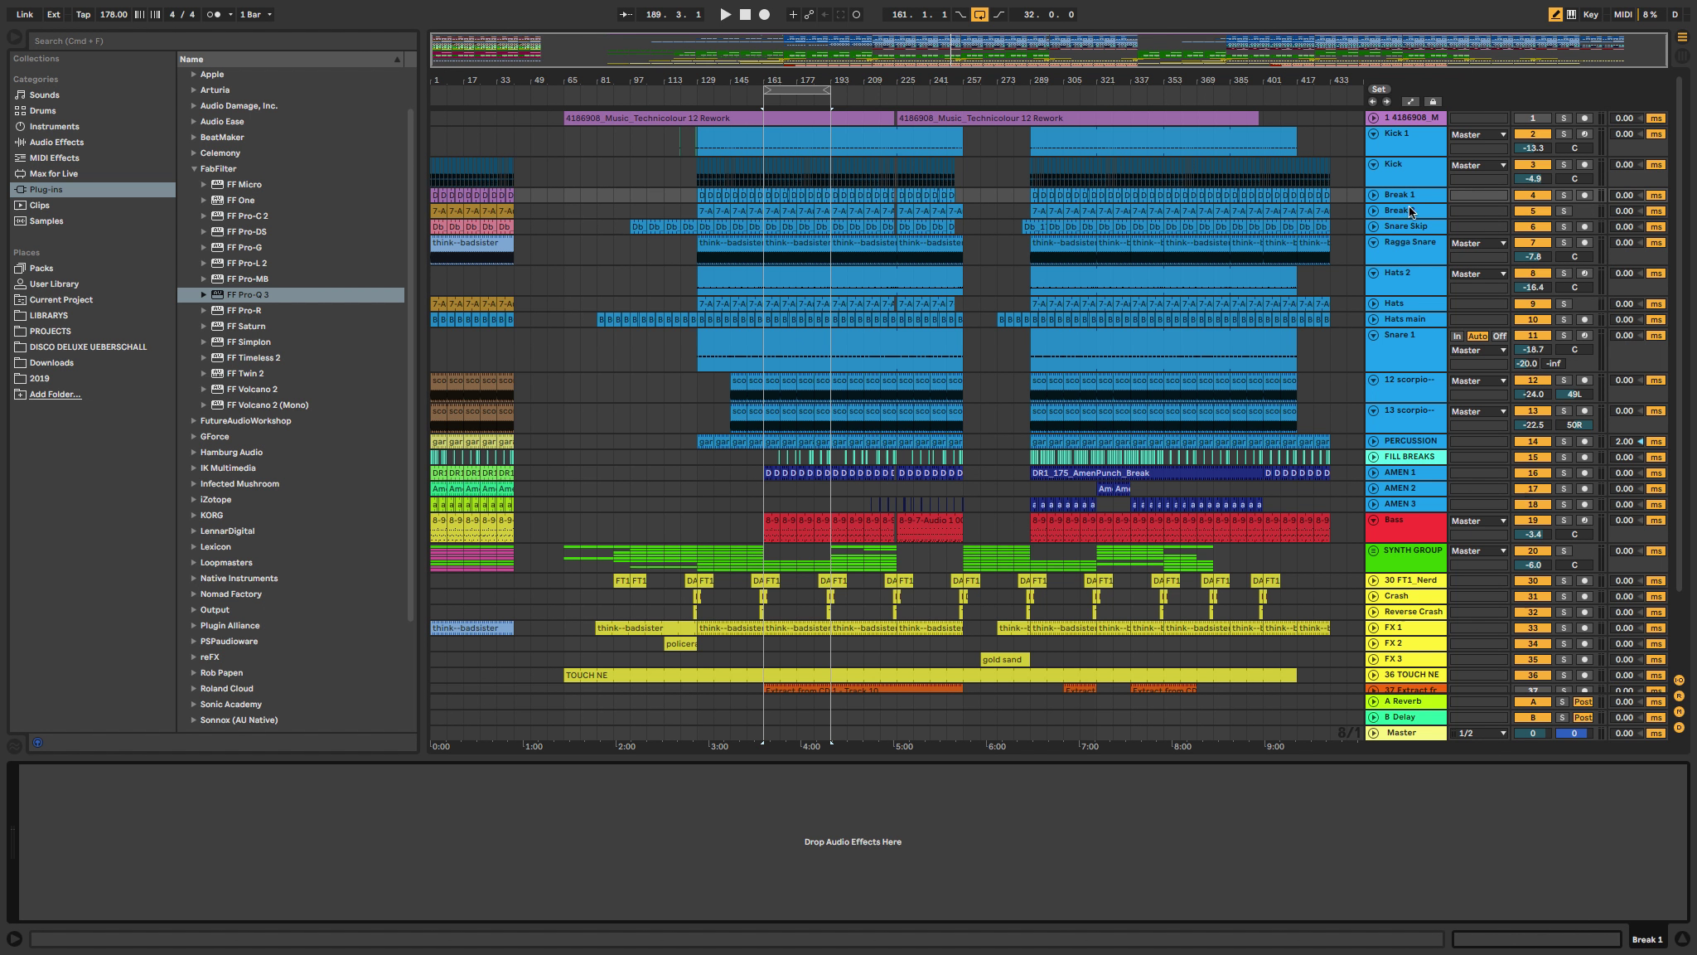
click(1415, 201)
Step: Check the device chains of the drum tracks from Snare Skip through Hats main and Snare 1 to PERCUSSION
click(1407, 228)
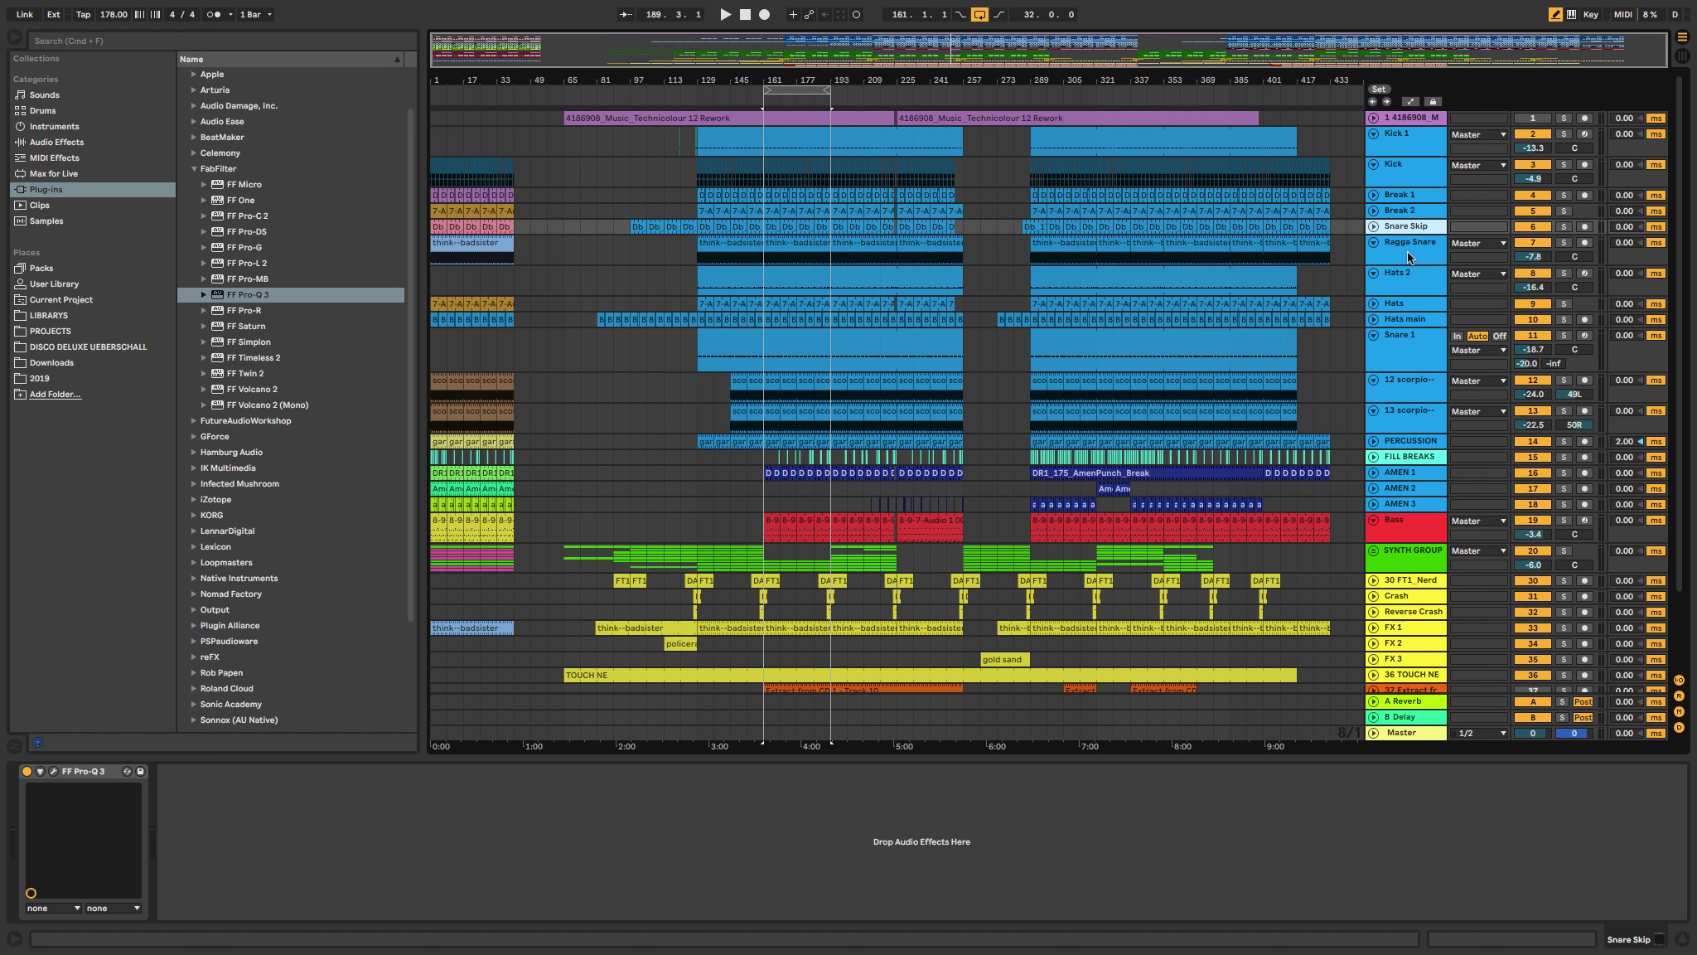
click(1407, 253)
click(1408, 269)
click(1410, 319)
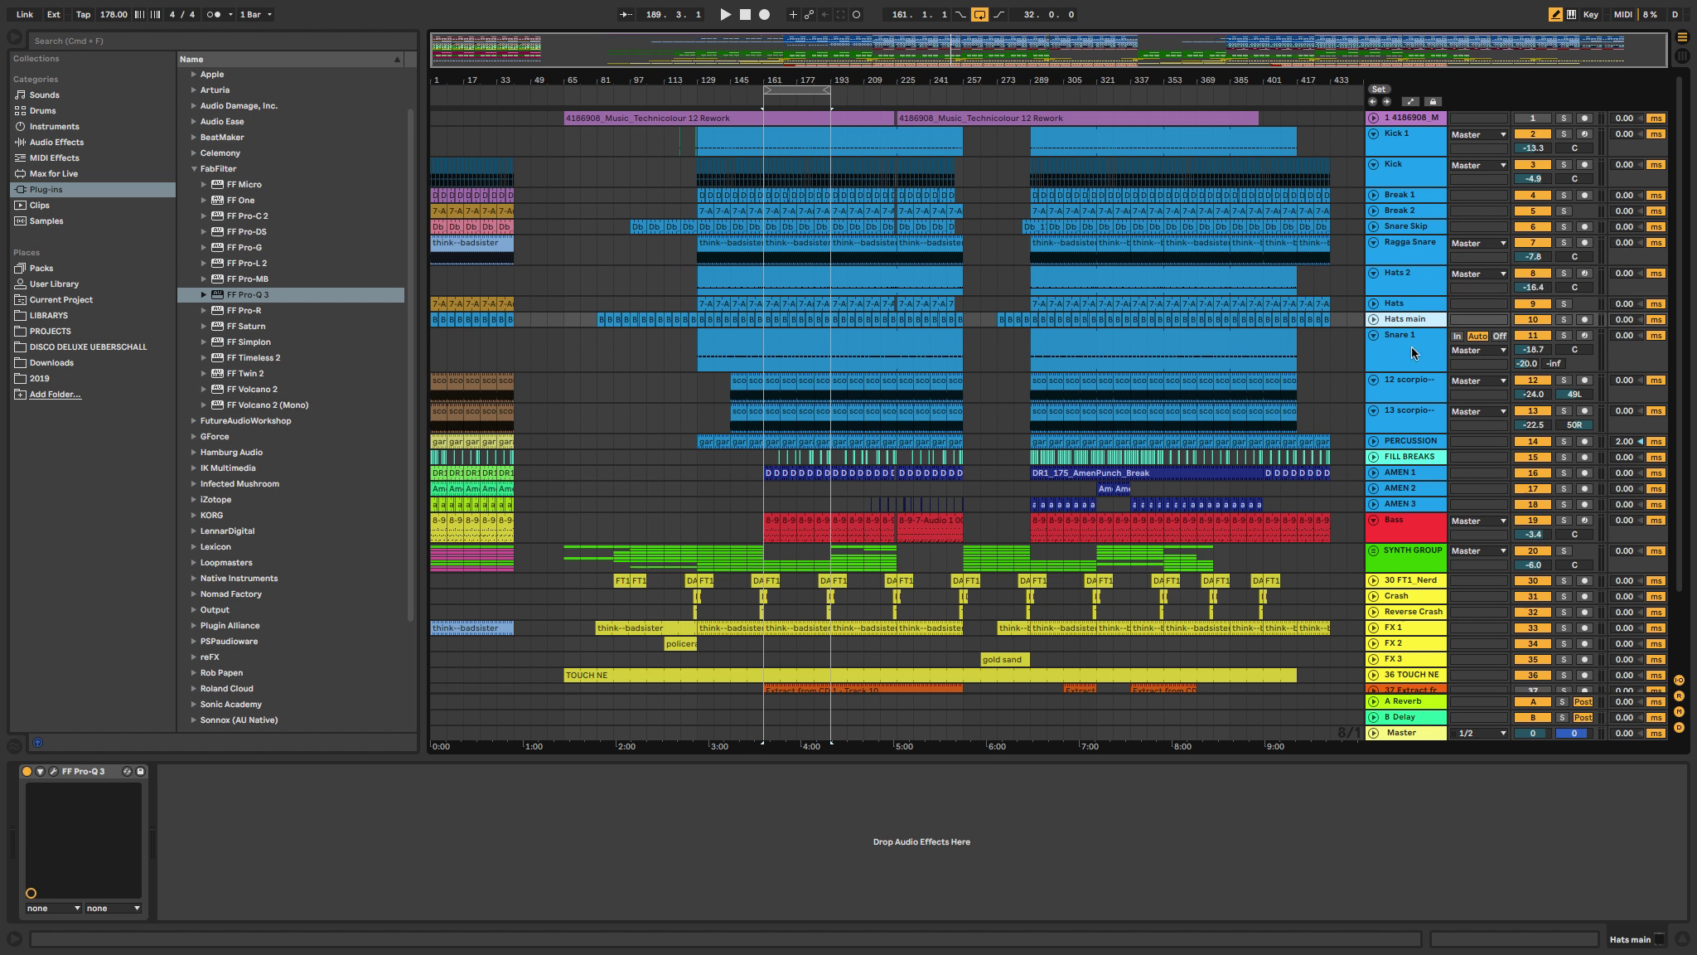
click(1411, 351)
click(1412, 401)
click(1412, 416)
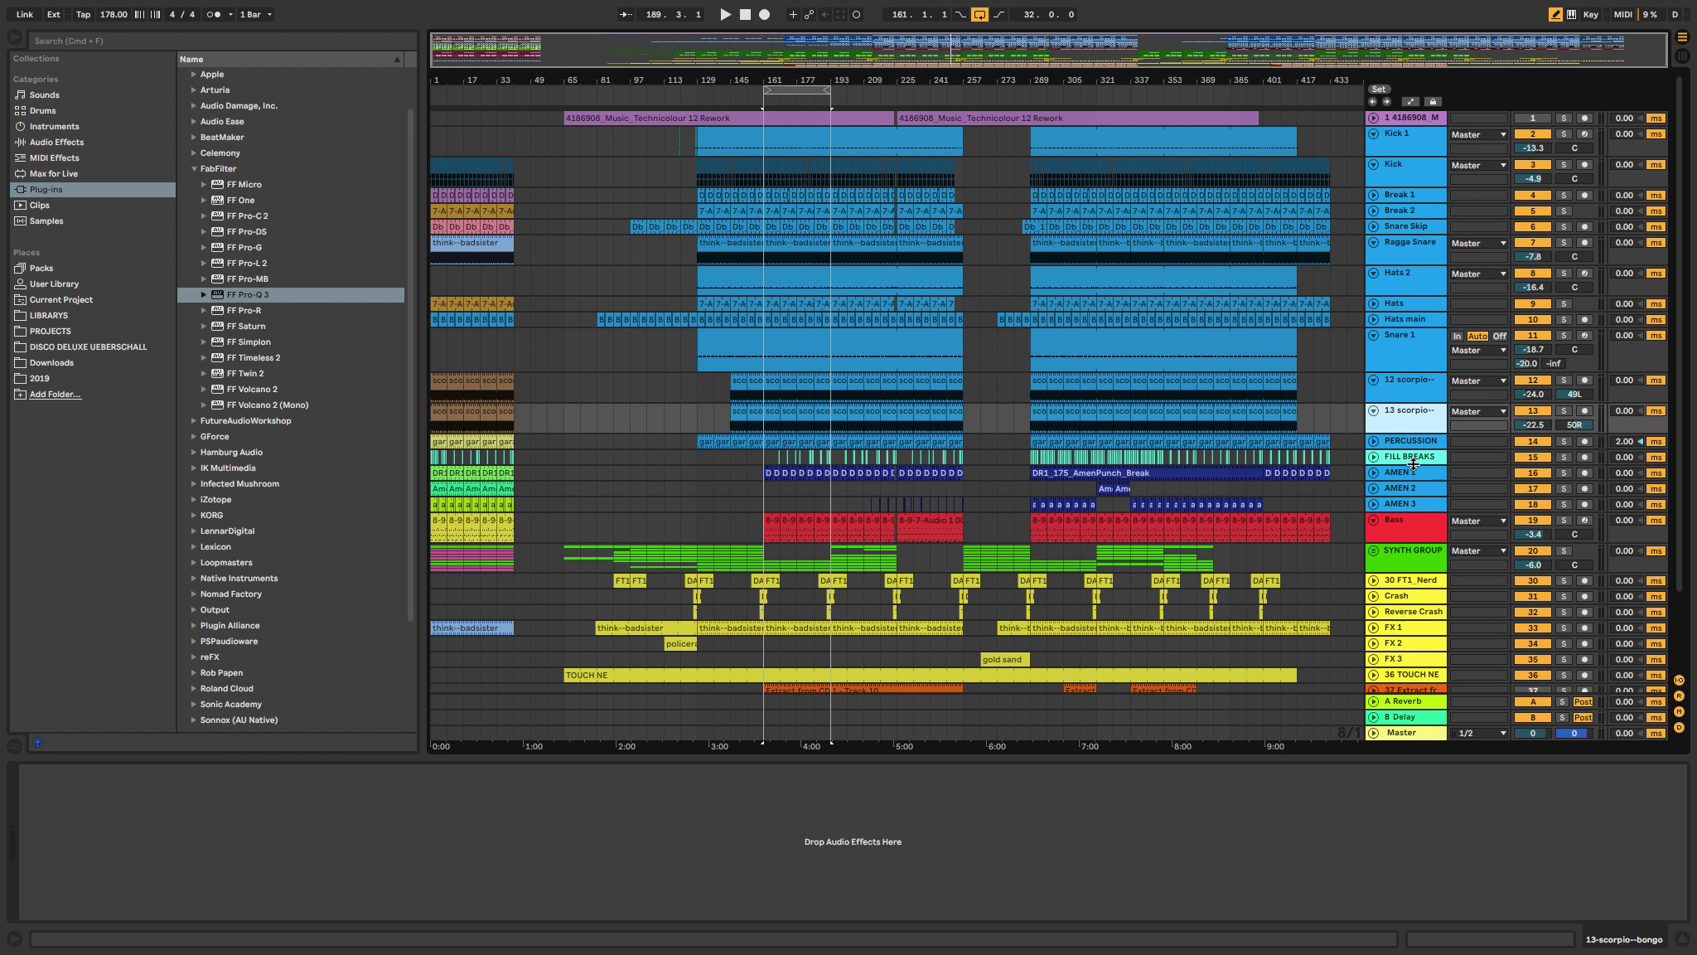
click(1411, 442)
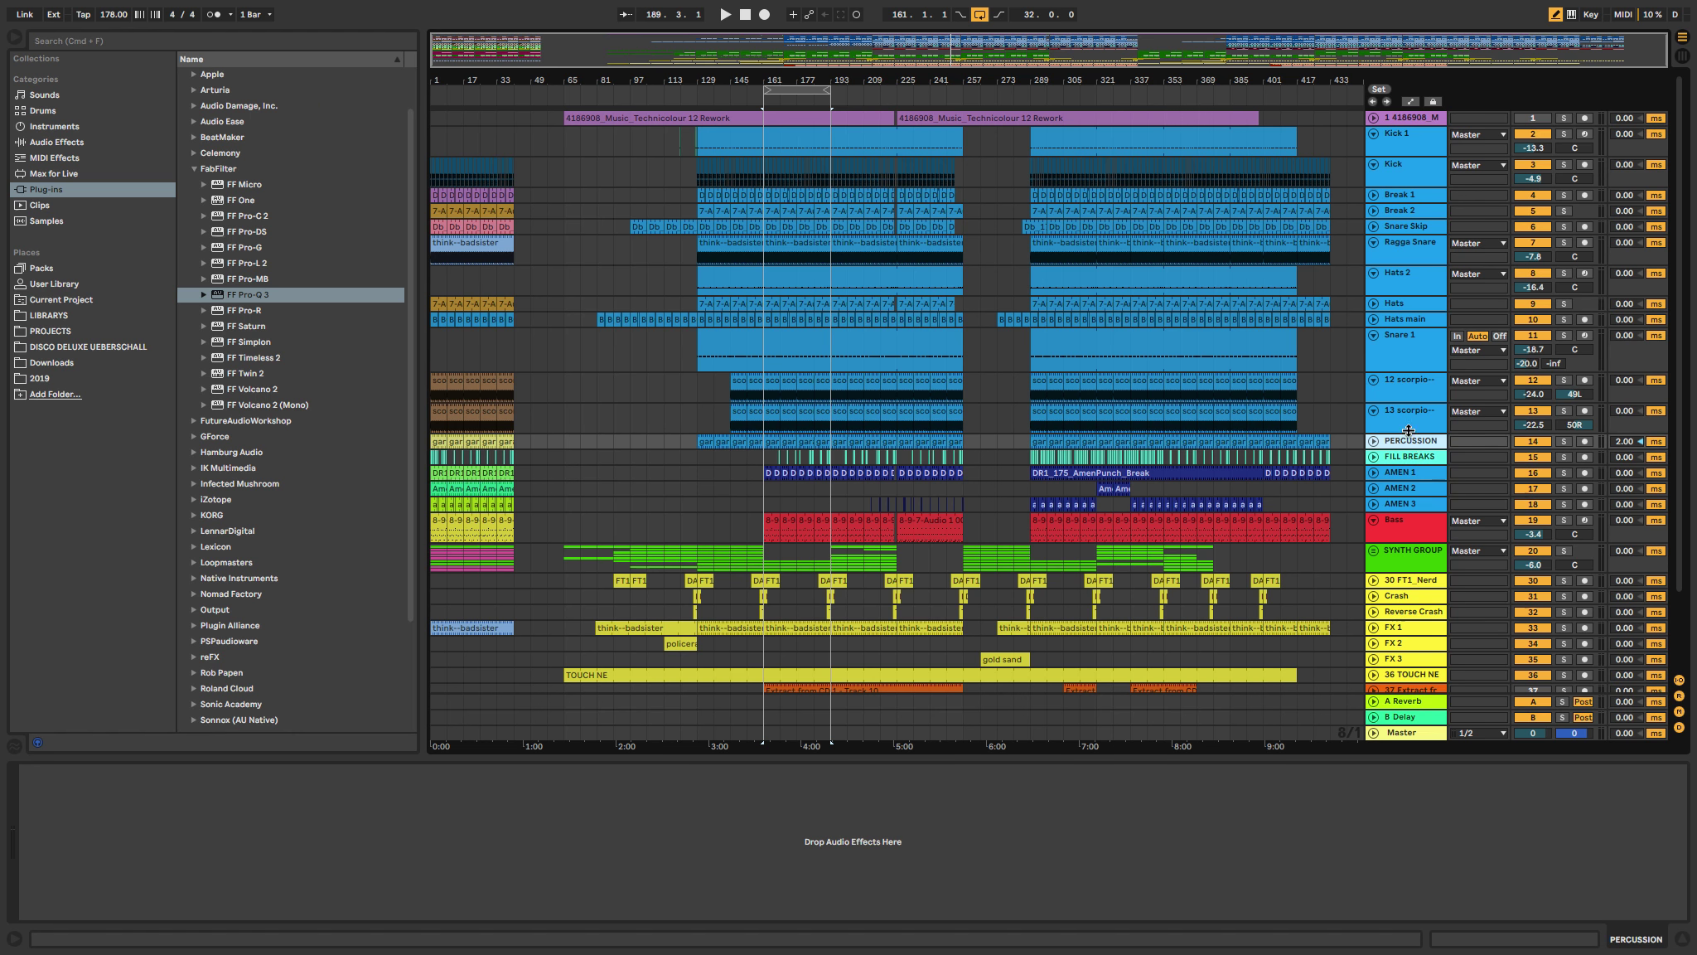
Step: Solo the Break 1 track during playback and switch the solo to Snare Skip to hear each part alone
click(1406, 193)
click(1563, 195)
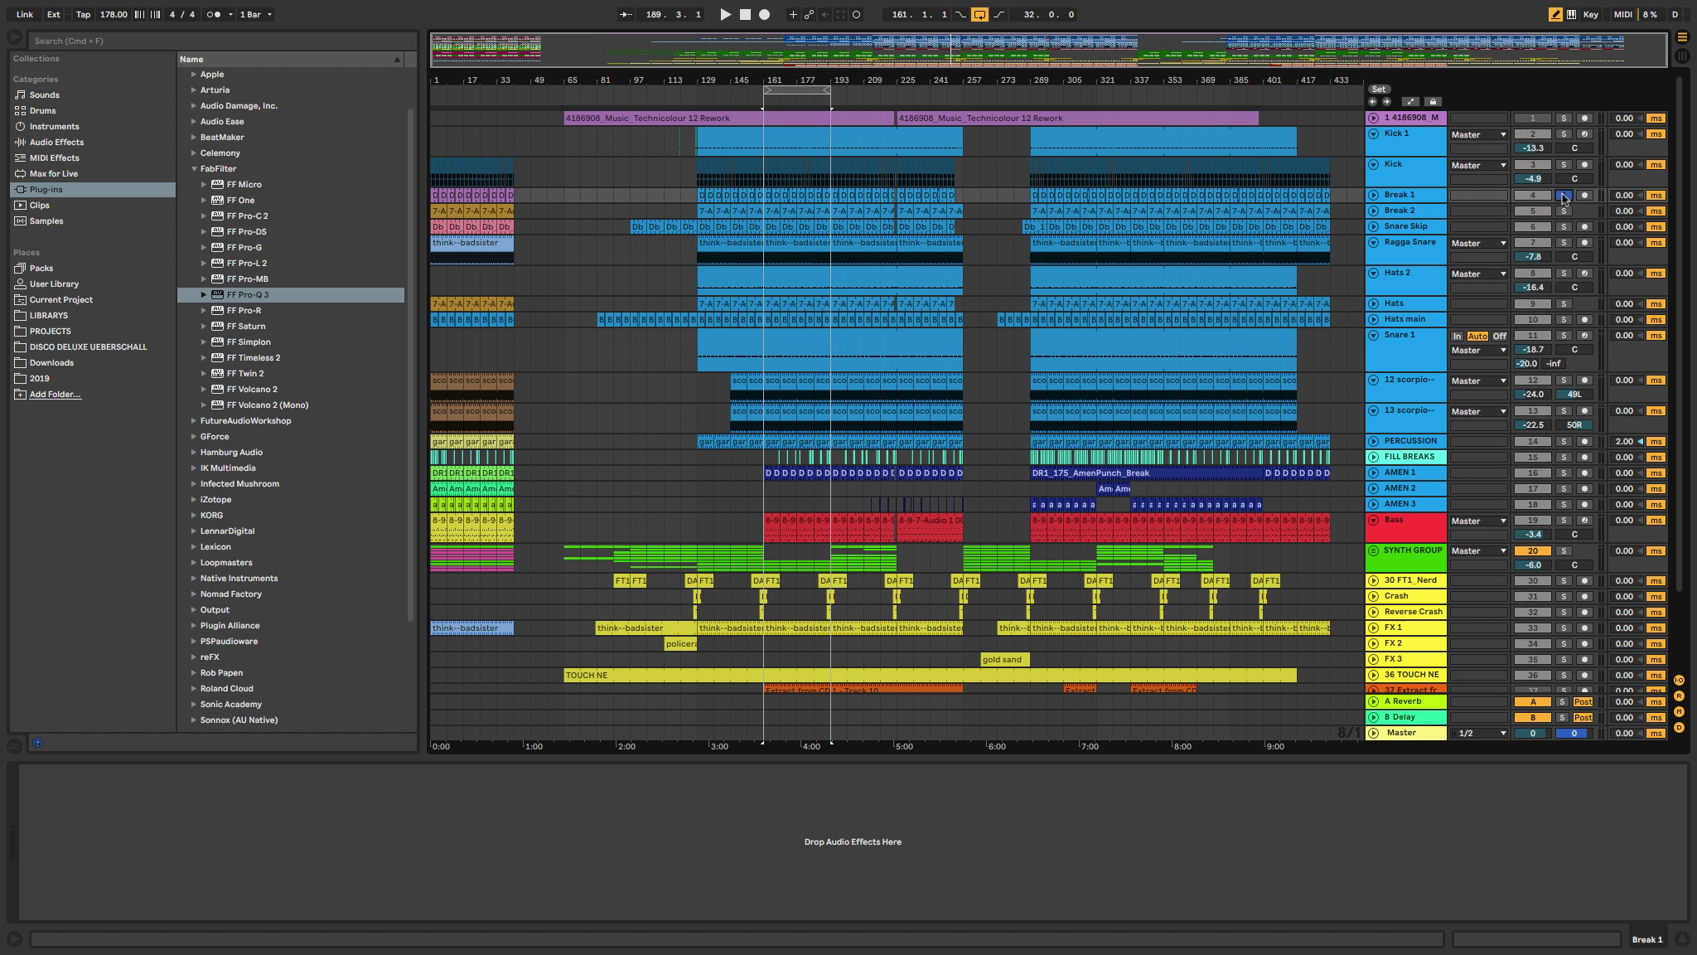
key(space)
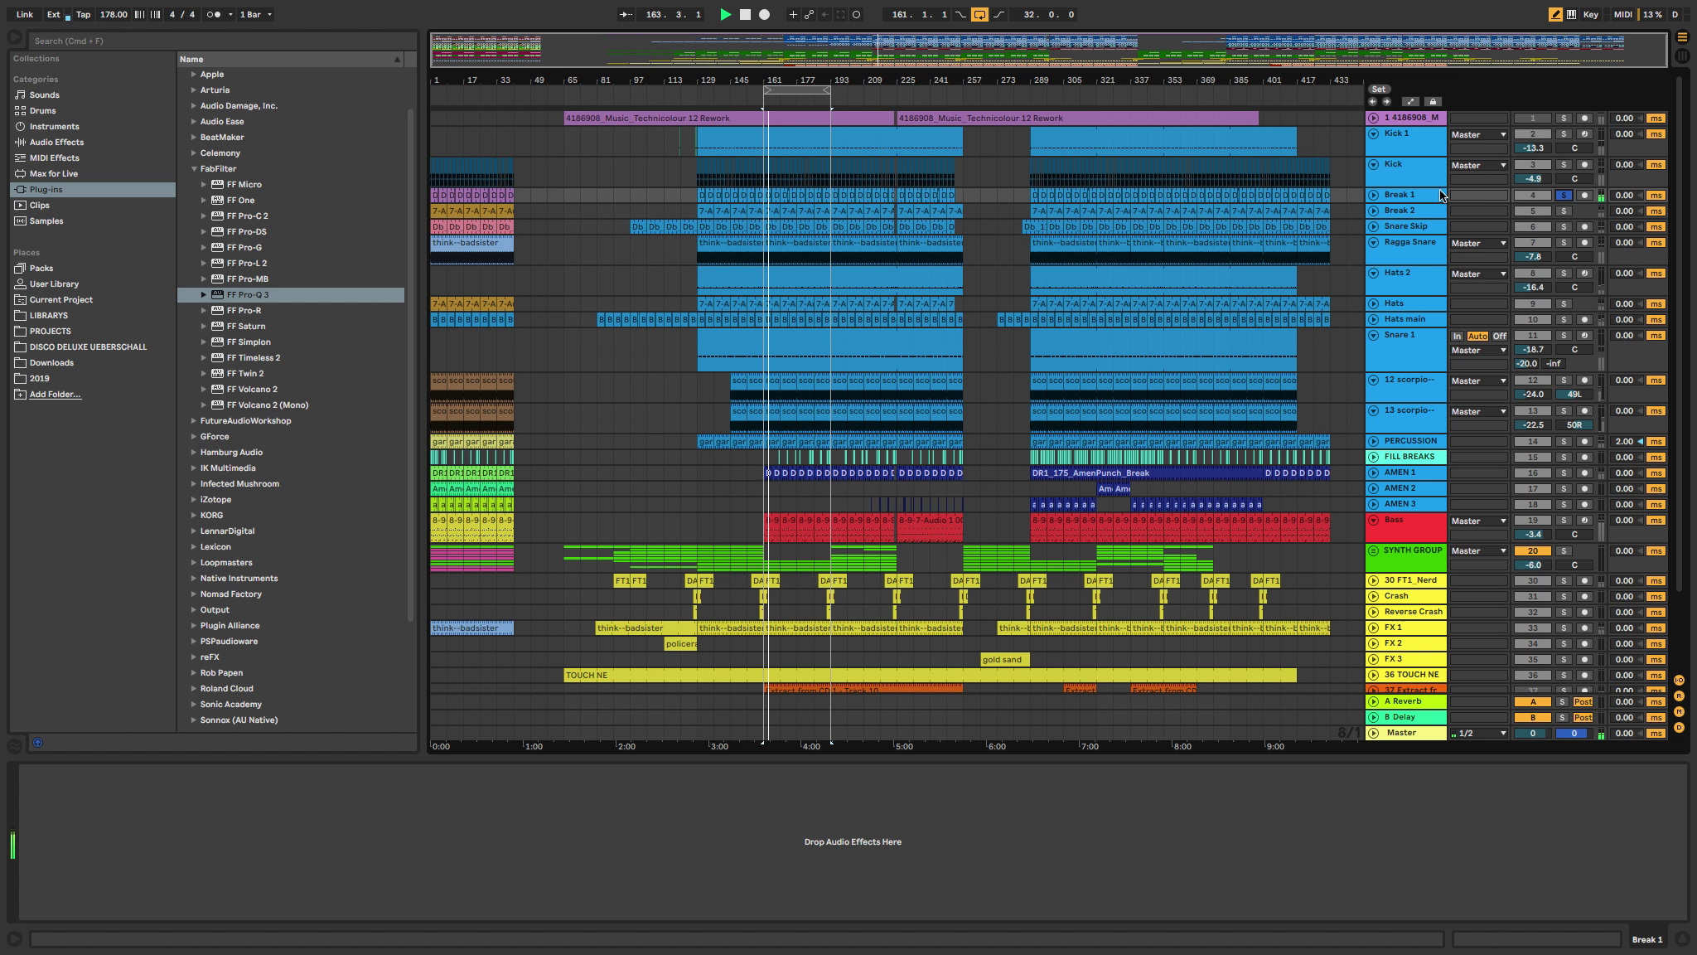
click(1563, 226)
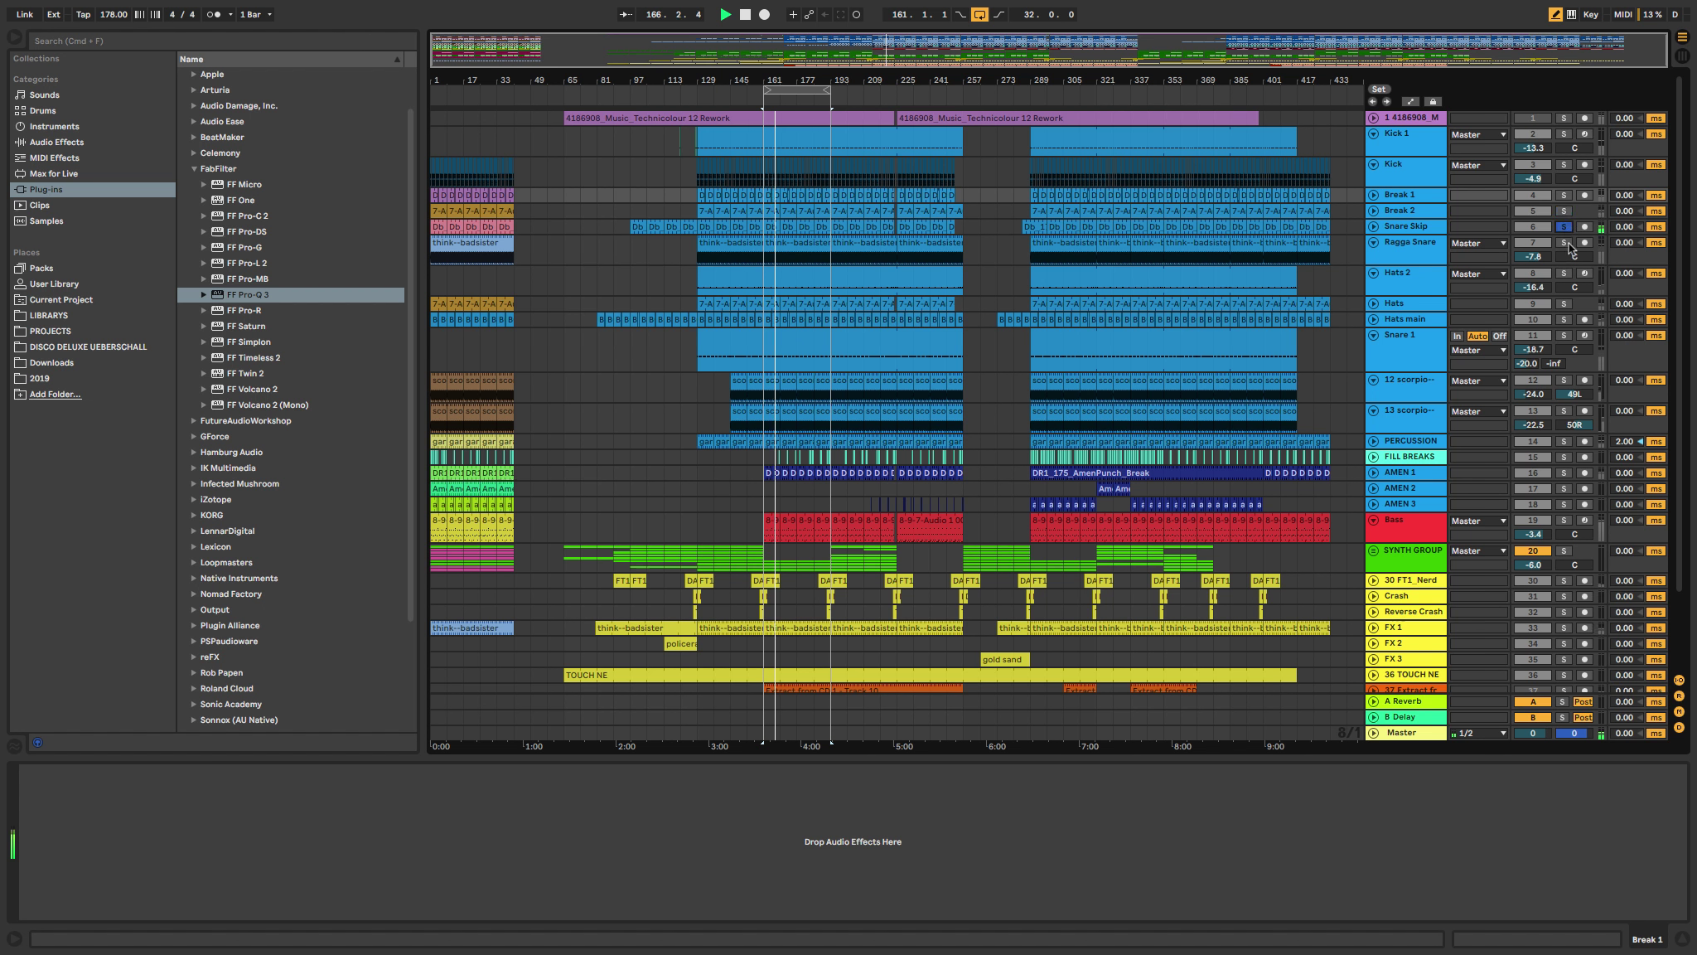
Step: Review the EQ curves of the Snare Skip and Snare 1 tracks and check Ragga Snare, Hats 2 and Hats main in between
click(1422, 225)
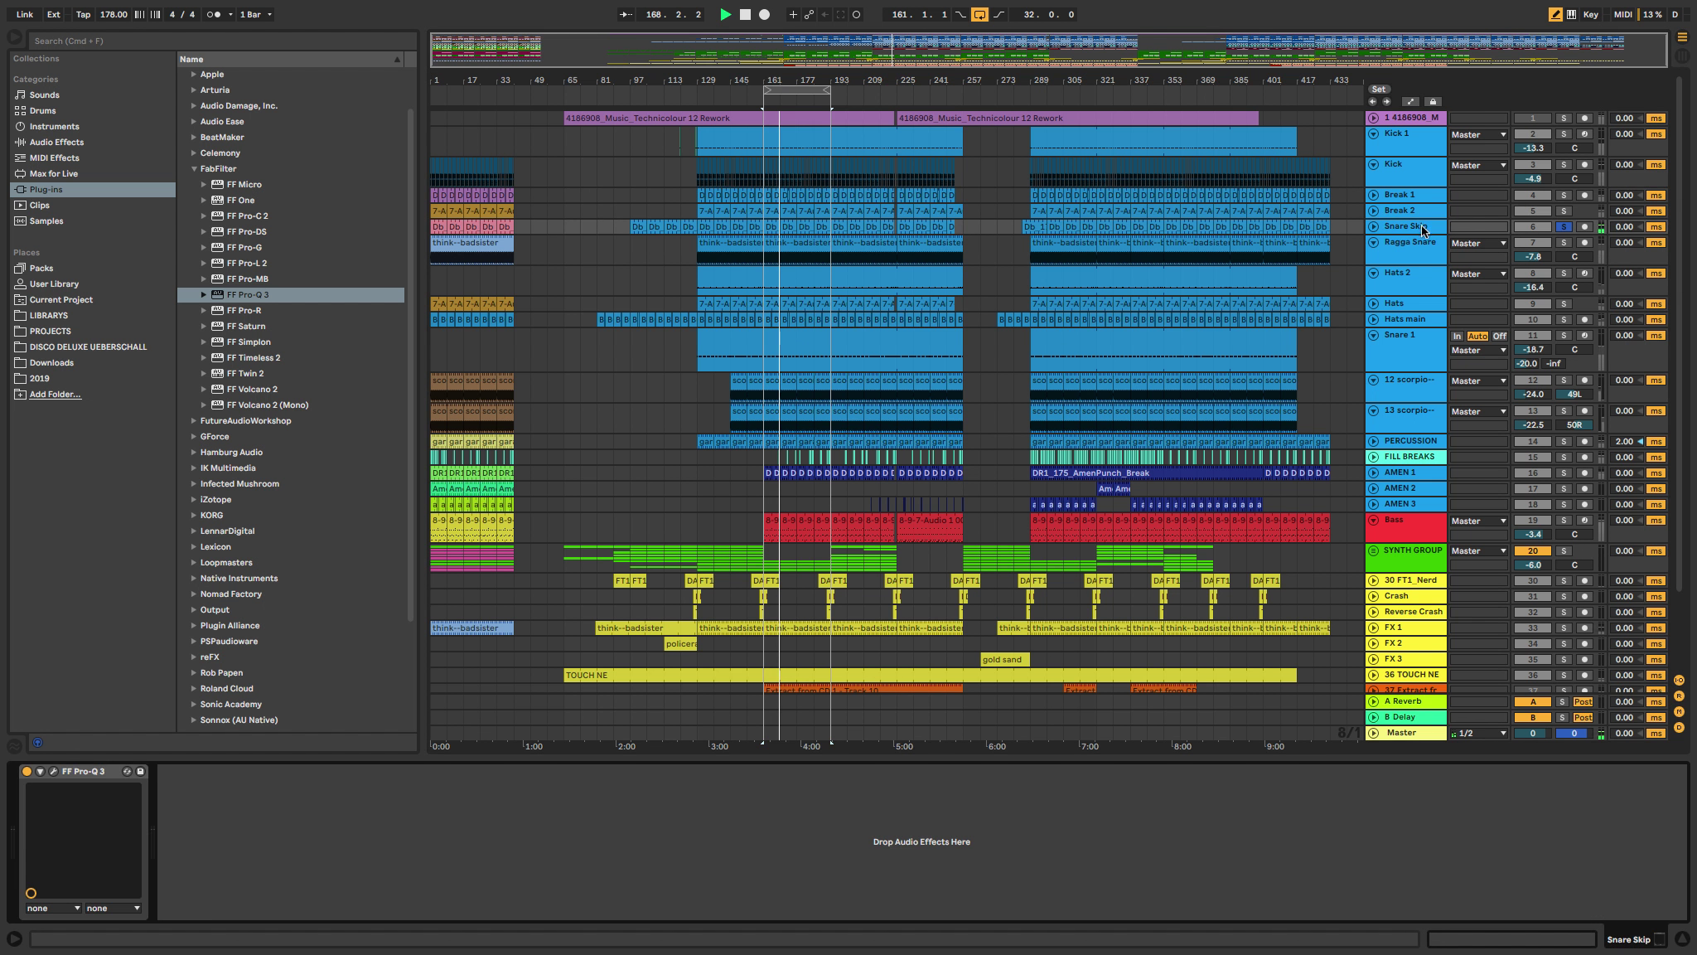
click(54, 772)
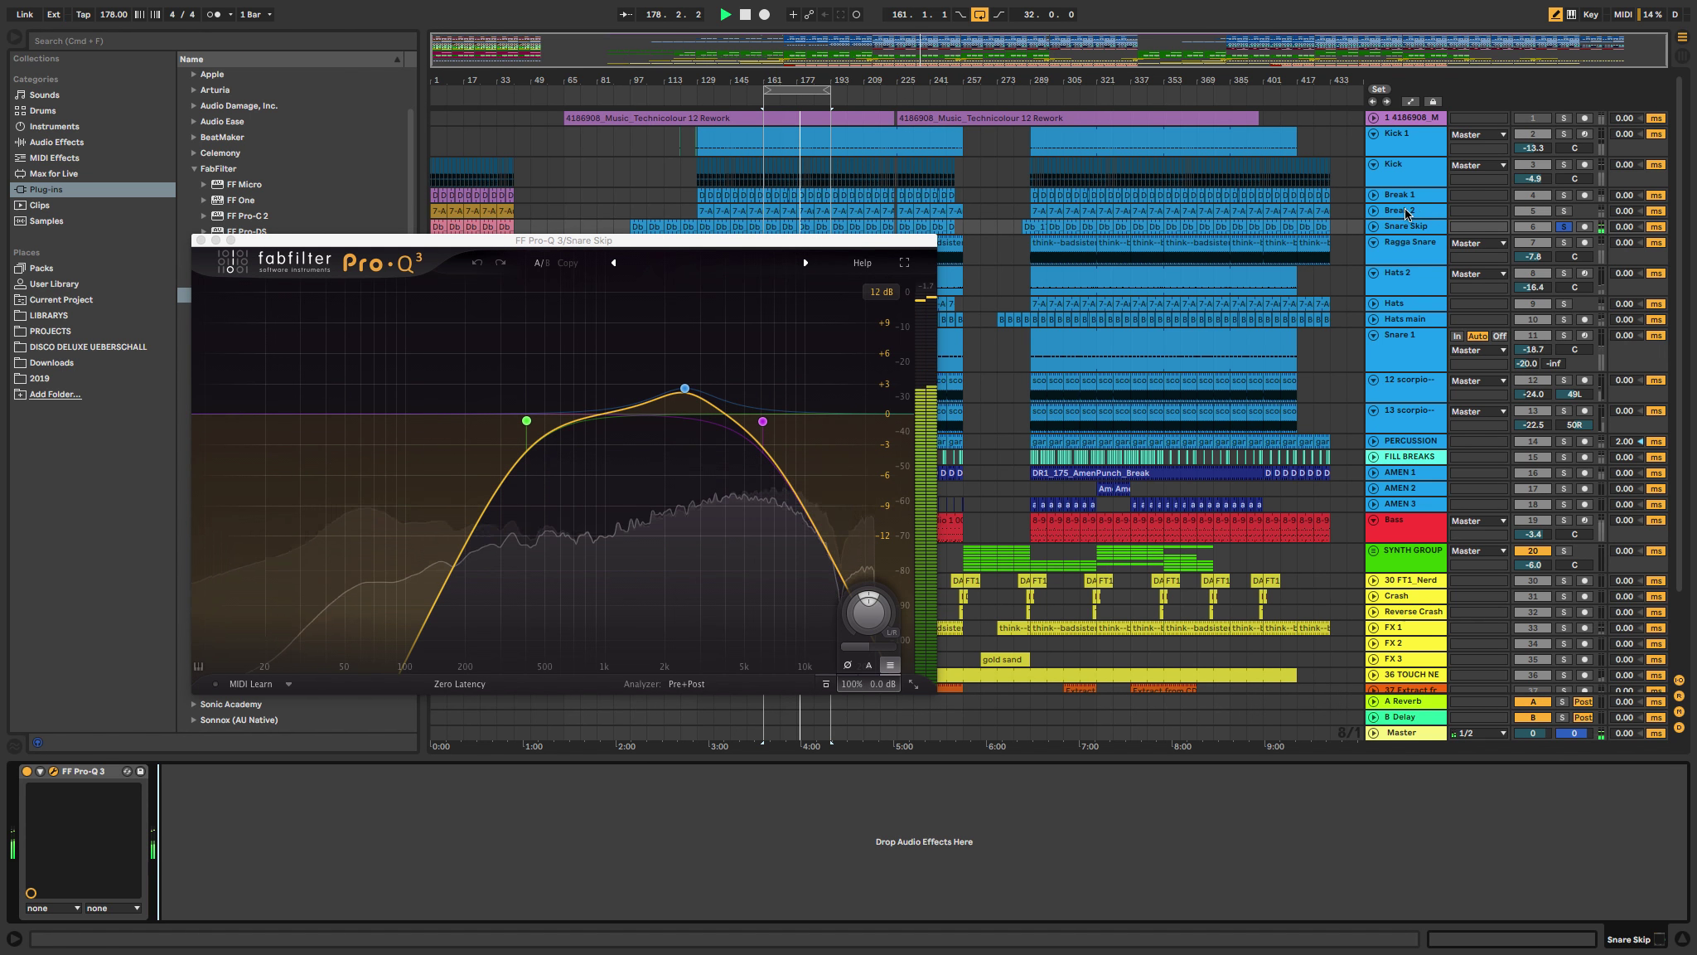
click(1400, 251)
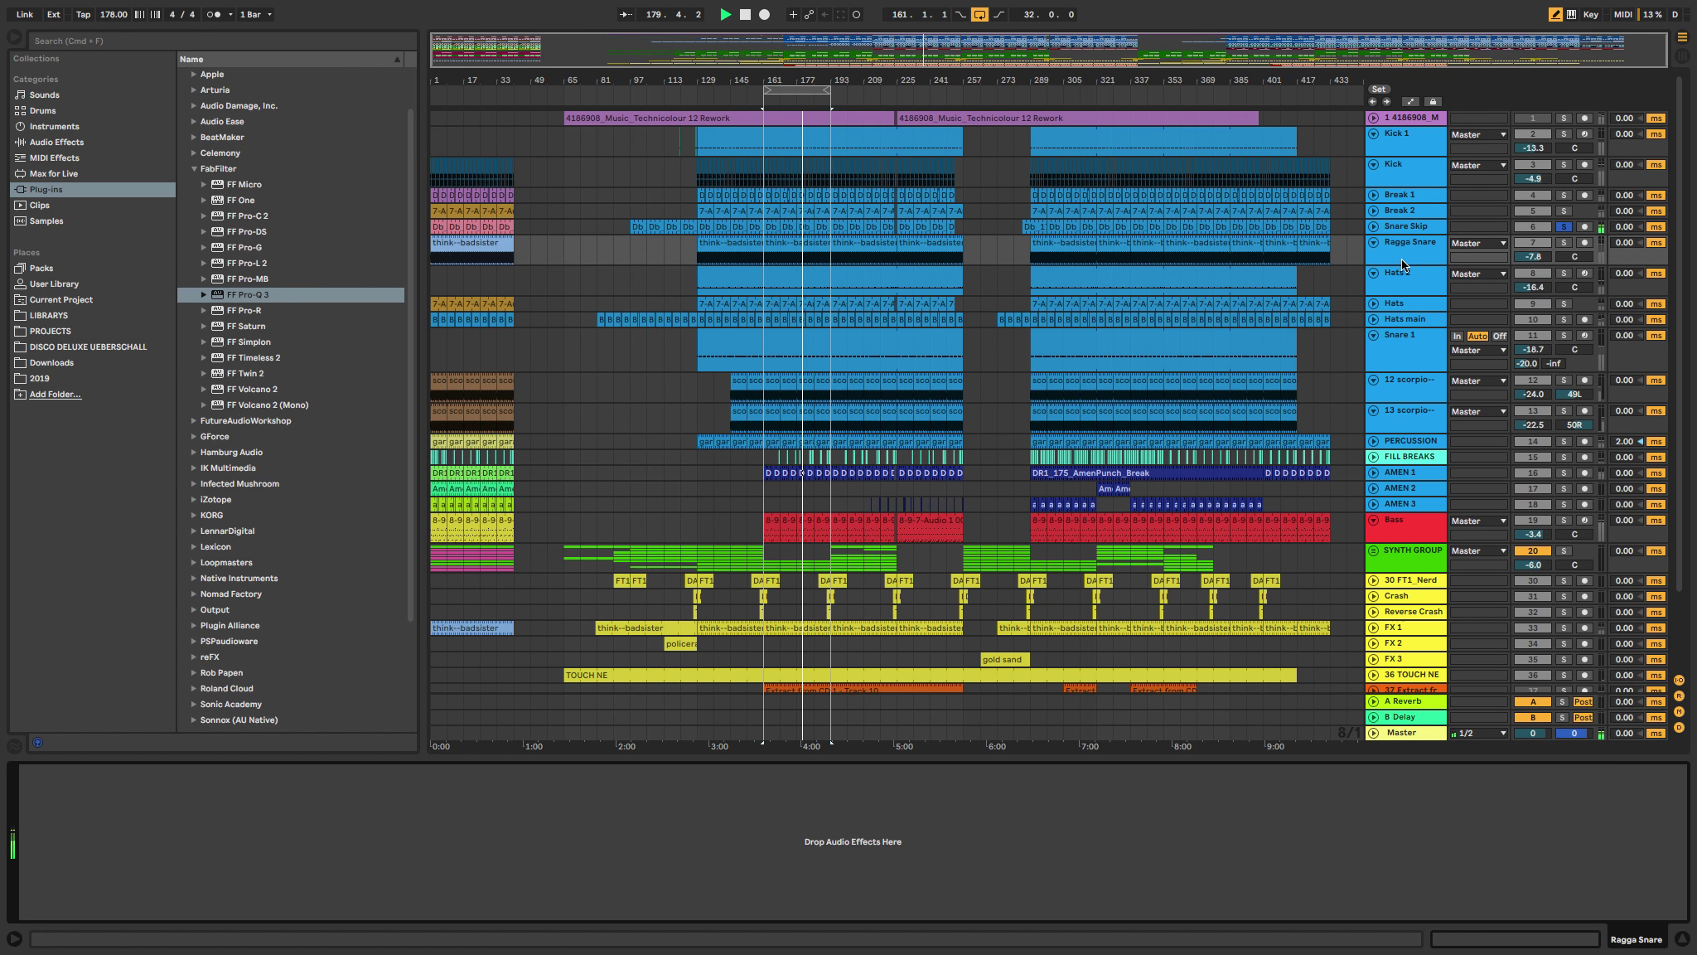
click(1400, 285)
click(1393, 321)
click(1397, 348)
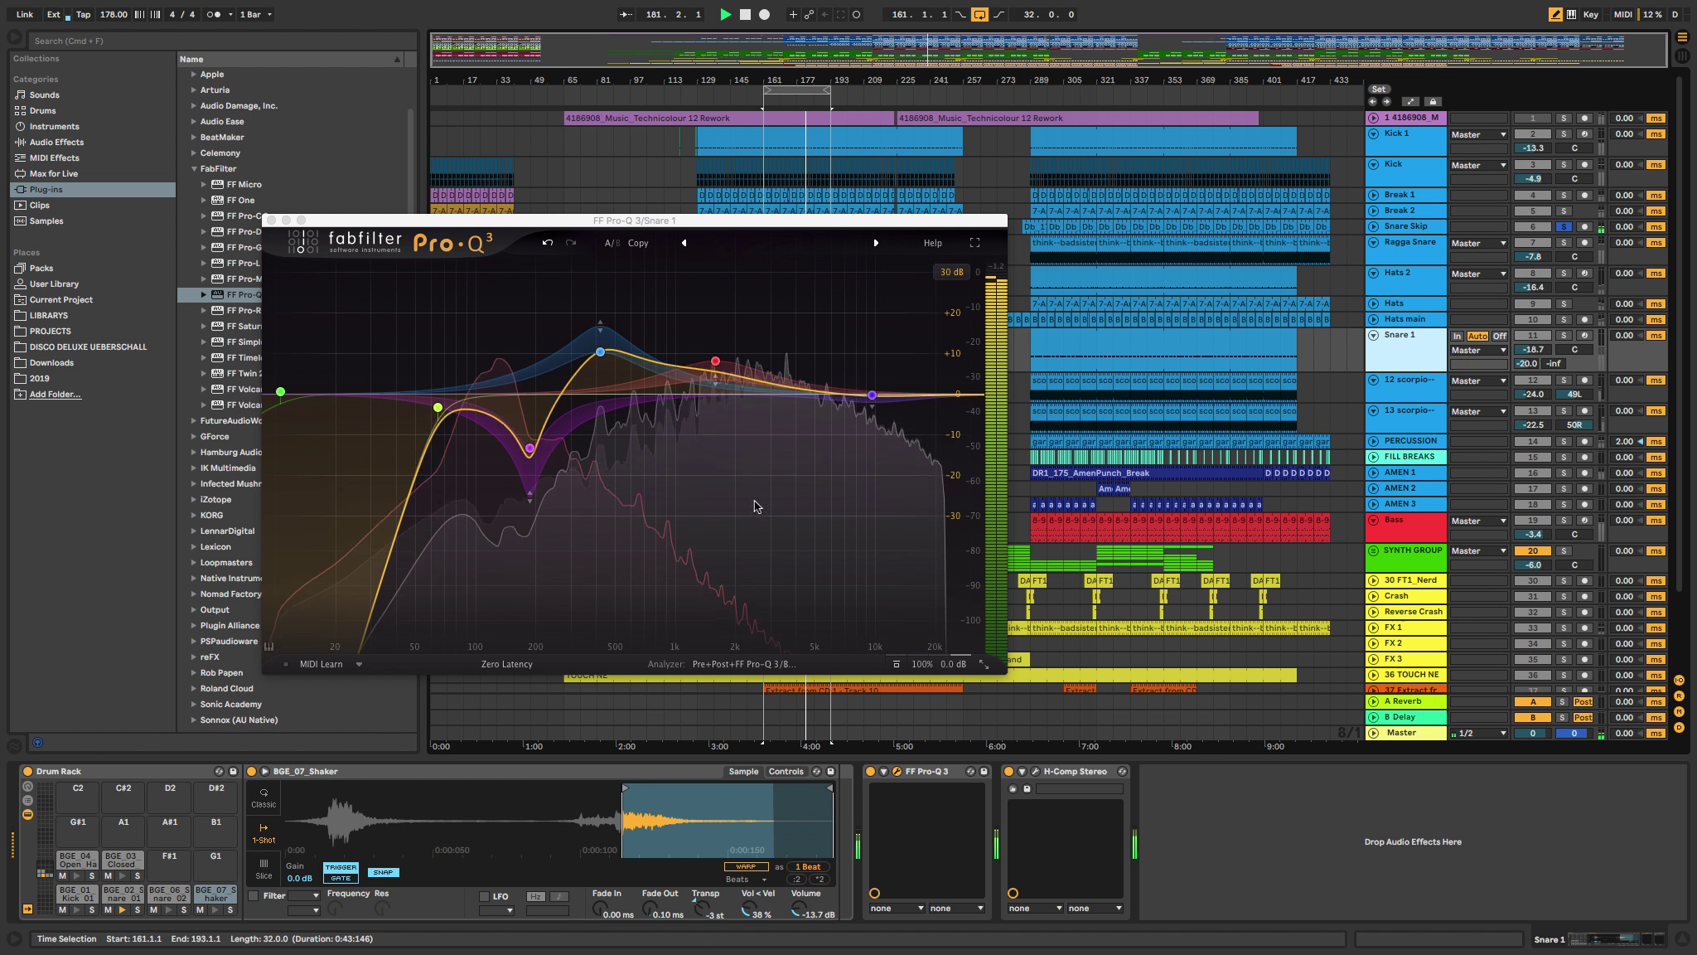
click(90, 190)
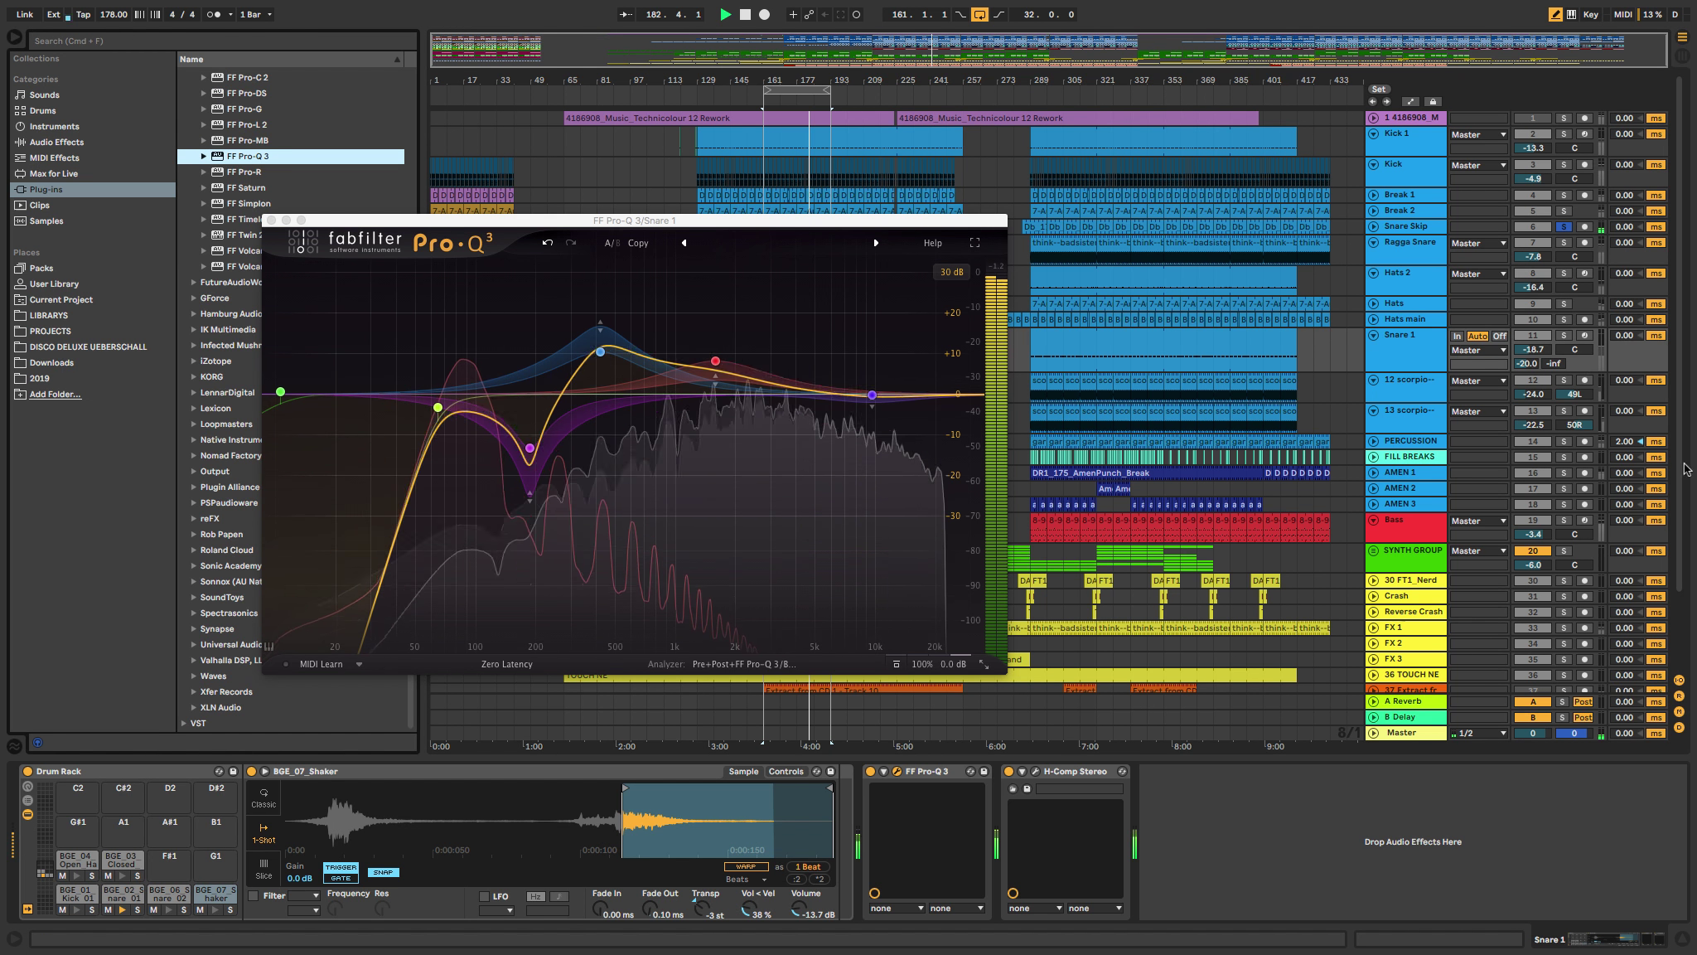
click(1400, 350)
Step: Solo the Hats 2 track and add an FF Pro-Q 3 to the Hats track's device chain
click(1564, 273)
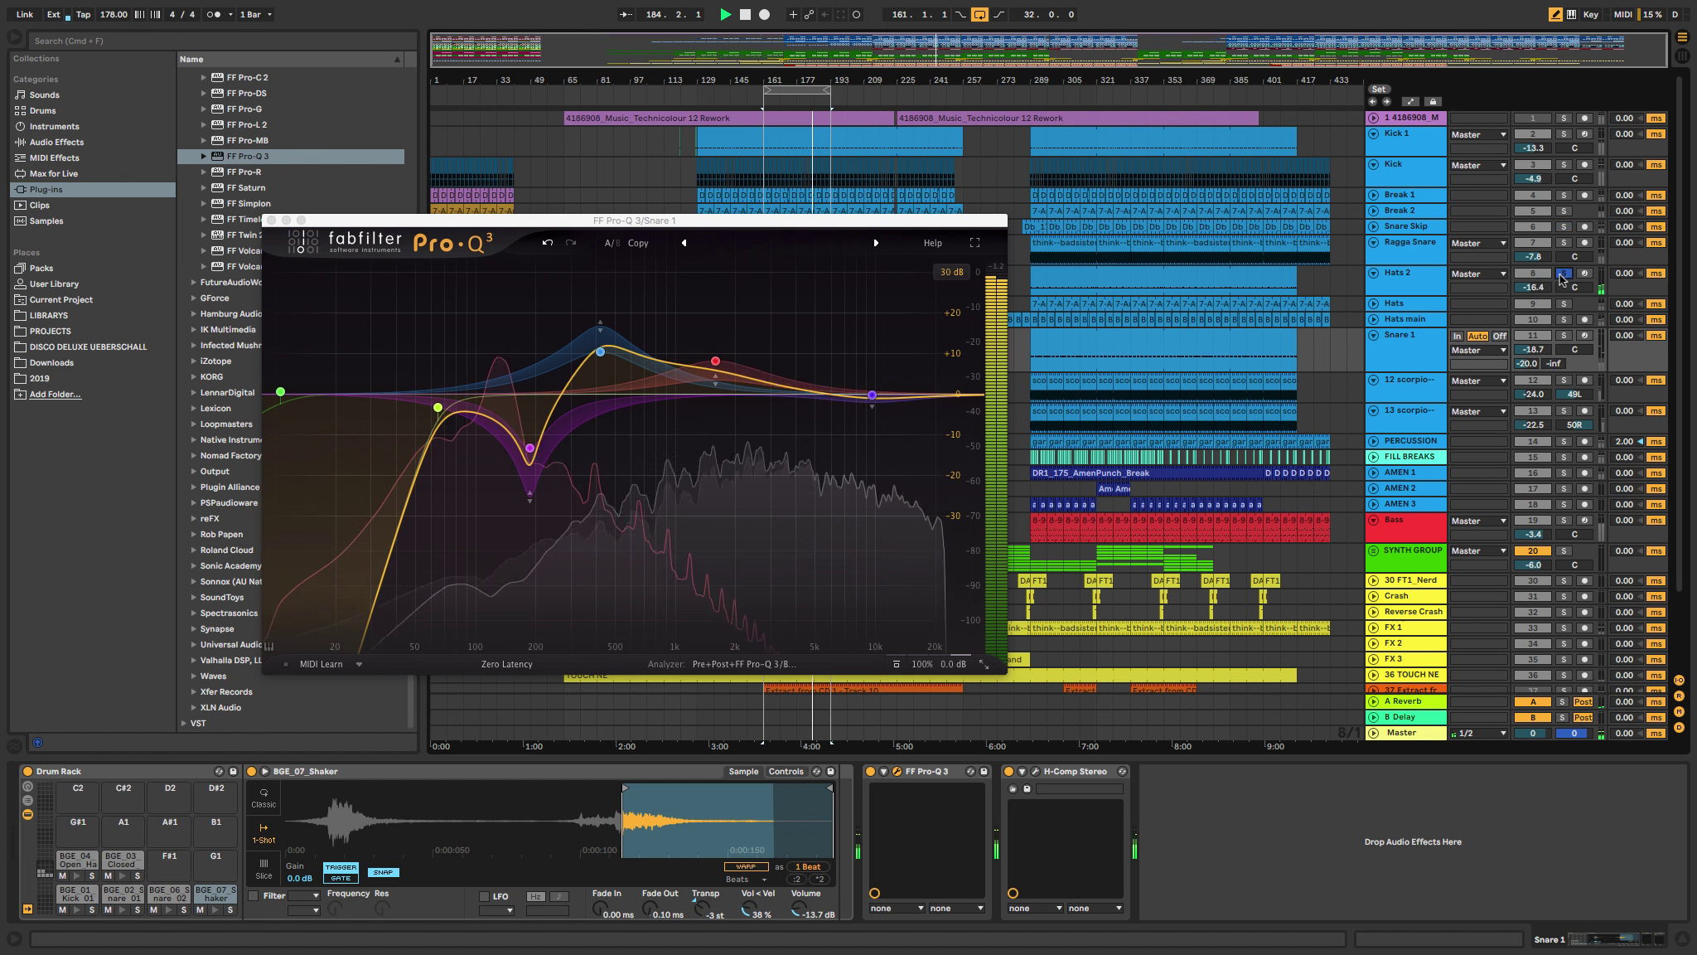
click(1436, 291)
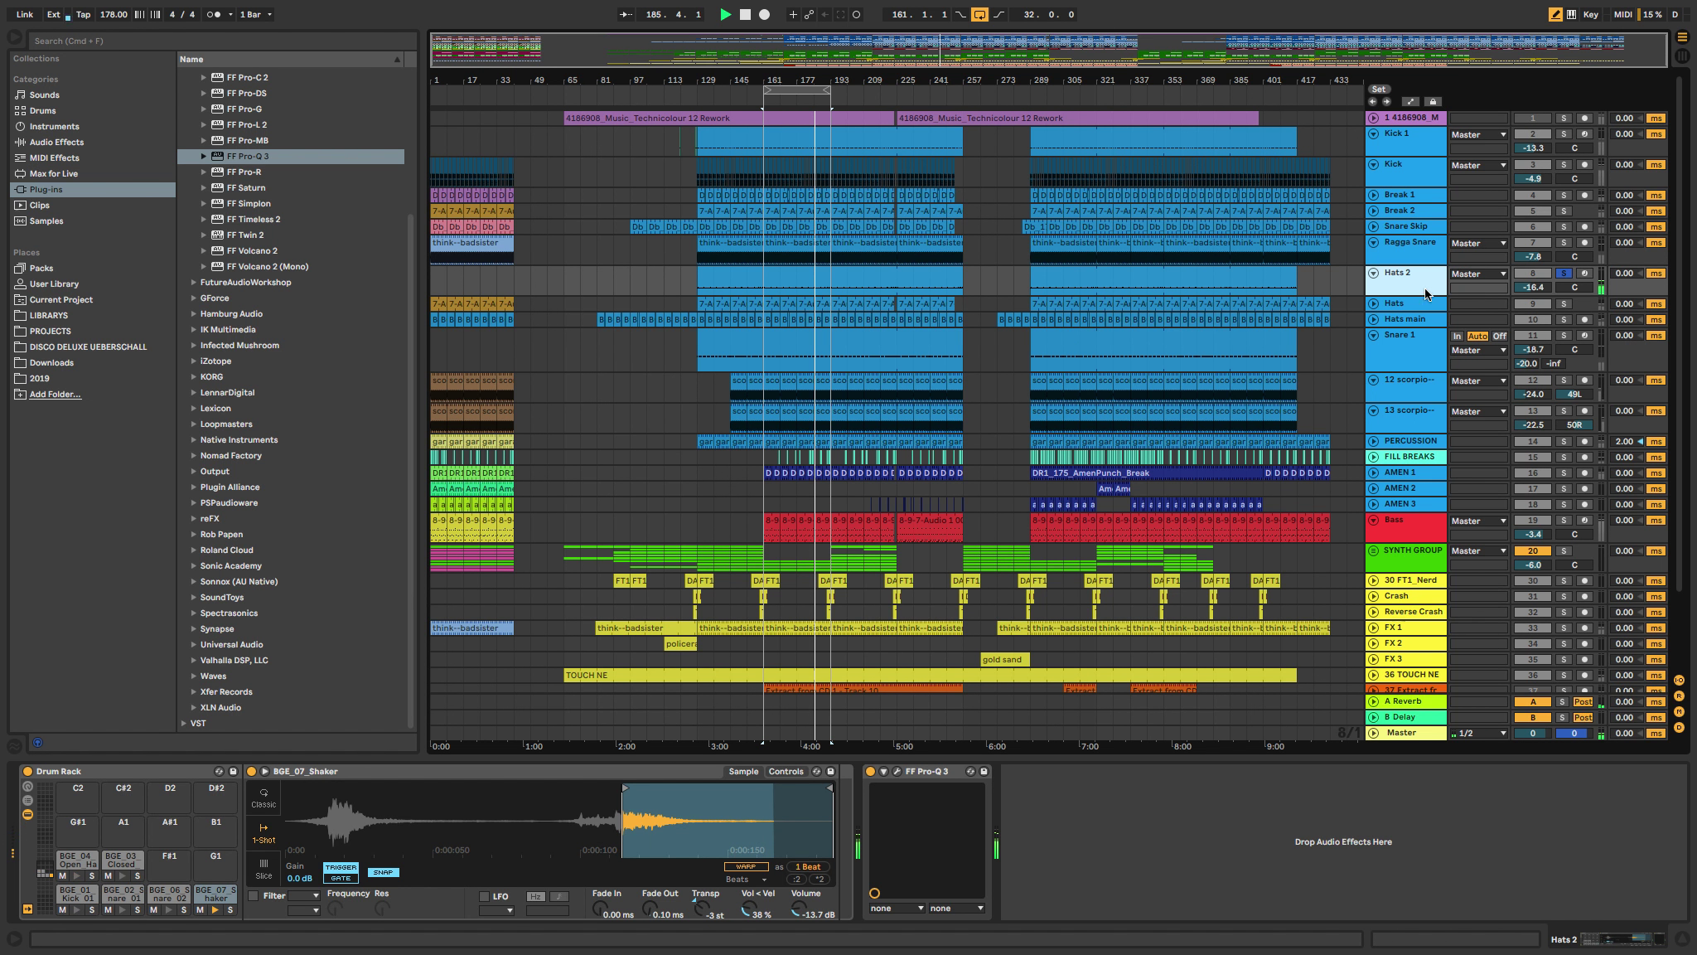
click(1409, 306)
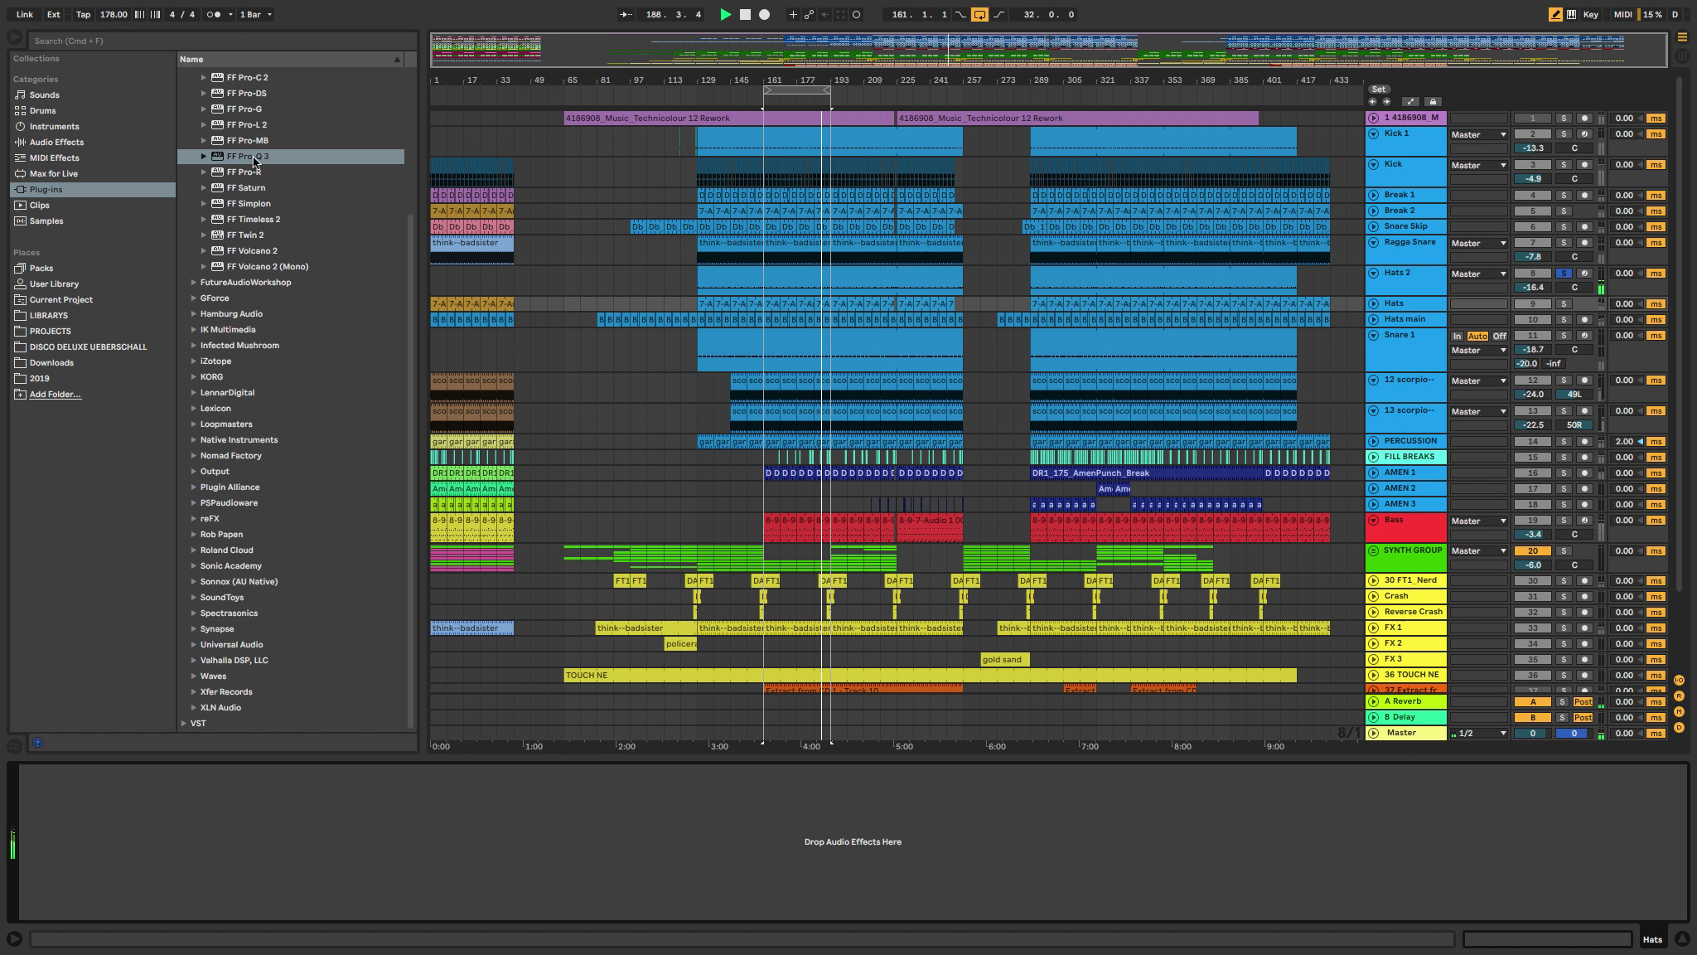
drag(255, 161, 324, 422)
drag(373, 721, 374, 829)
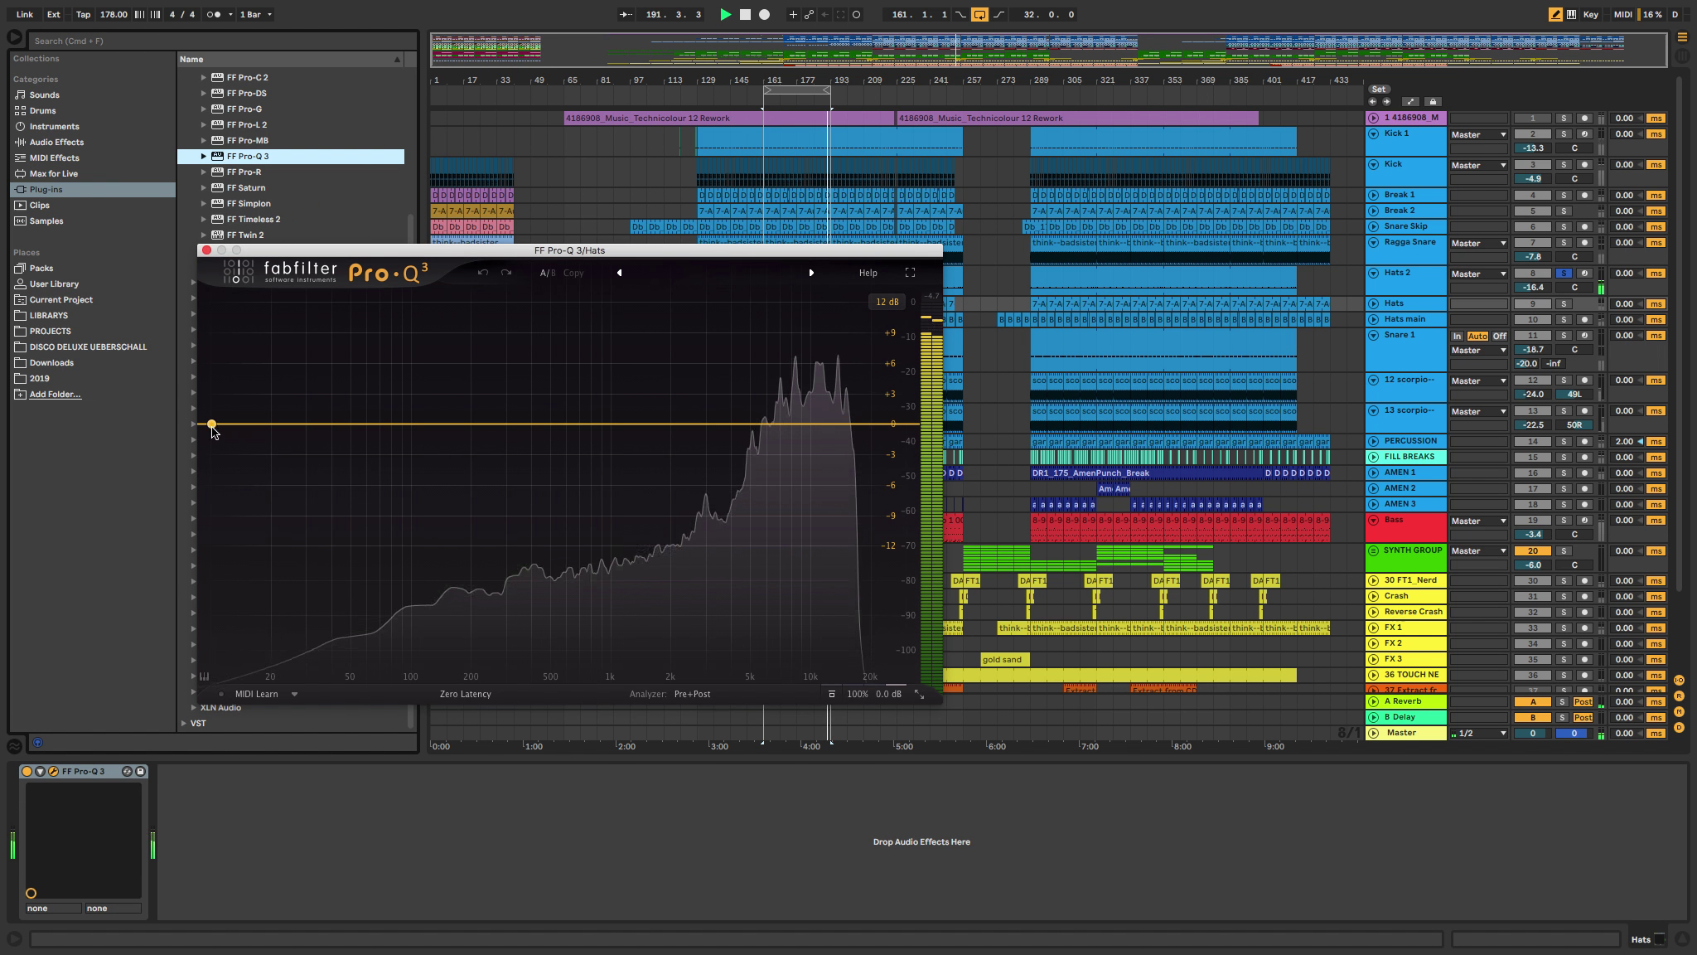
Step: Shape the Hats EQ with a low cut, a +3.28 dB bell at 5093.5 Hz and a high cut near 16.5 kHz, and clear the solo
drag(212, 421, 616, 452)
mouse_move(755, 428)
mouse_down()
mouse_move(814, 298)
mouse_move(764, 337)
mouse_move(753, 396)
mouse_up()
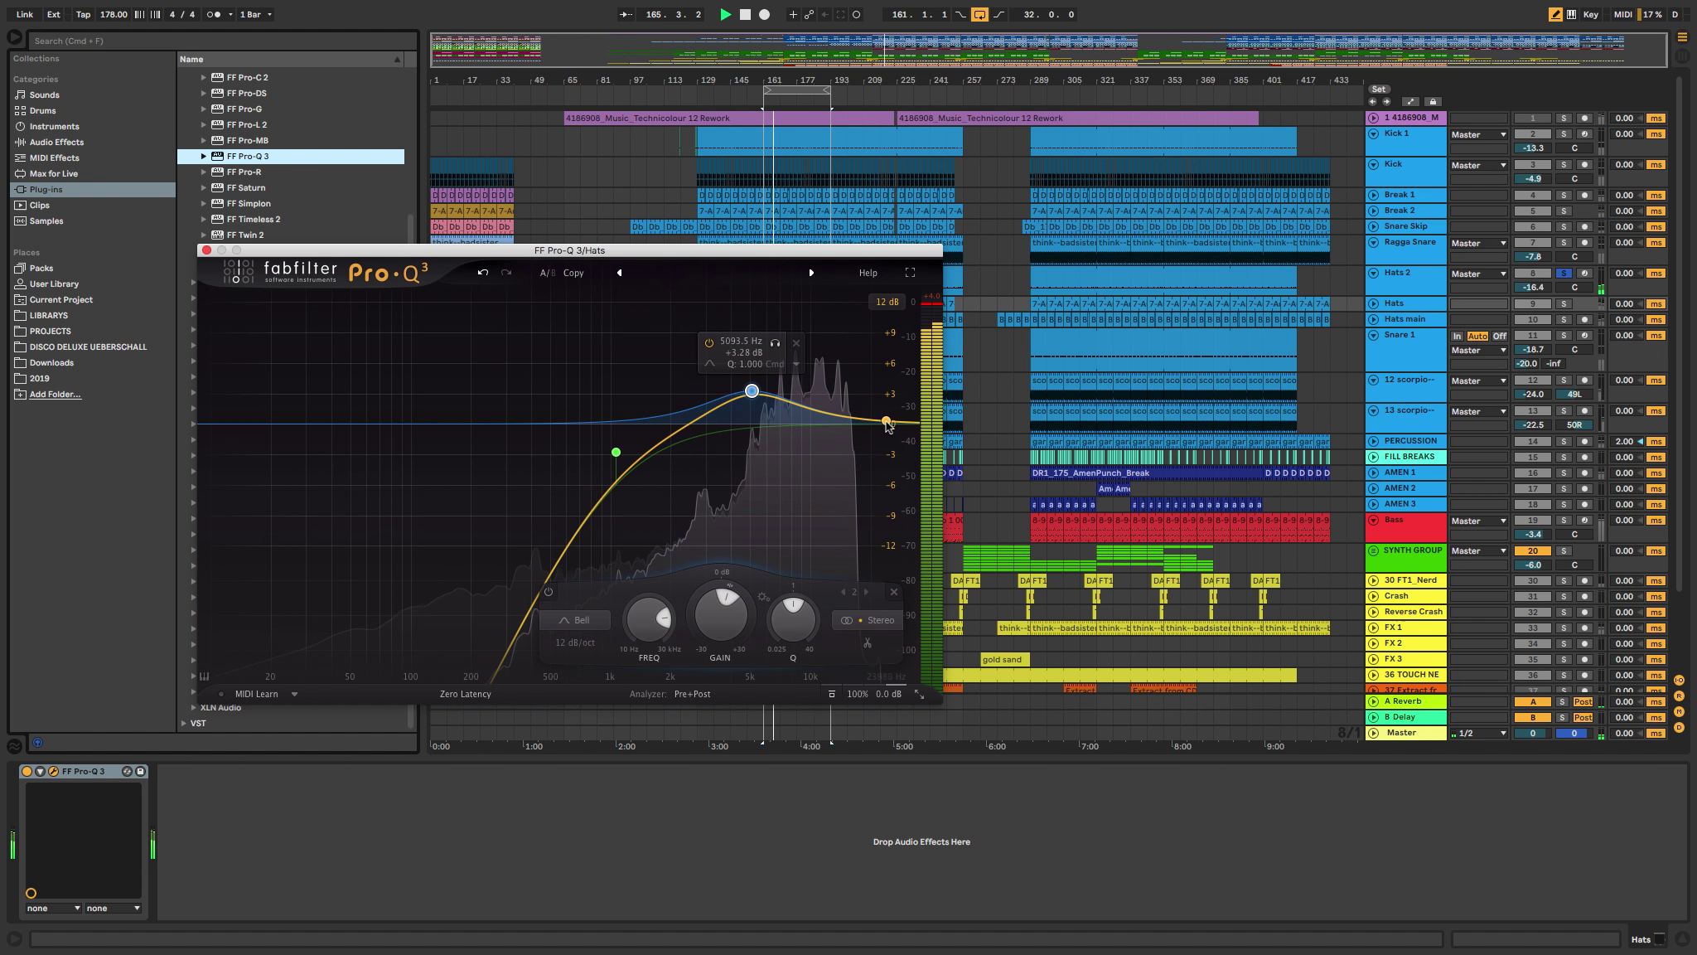
drag(887, 422, 855, 405)
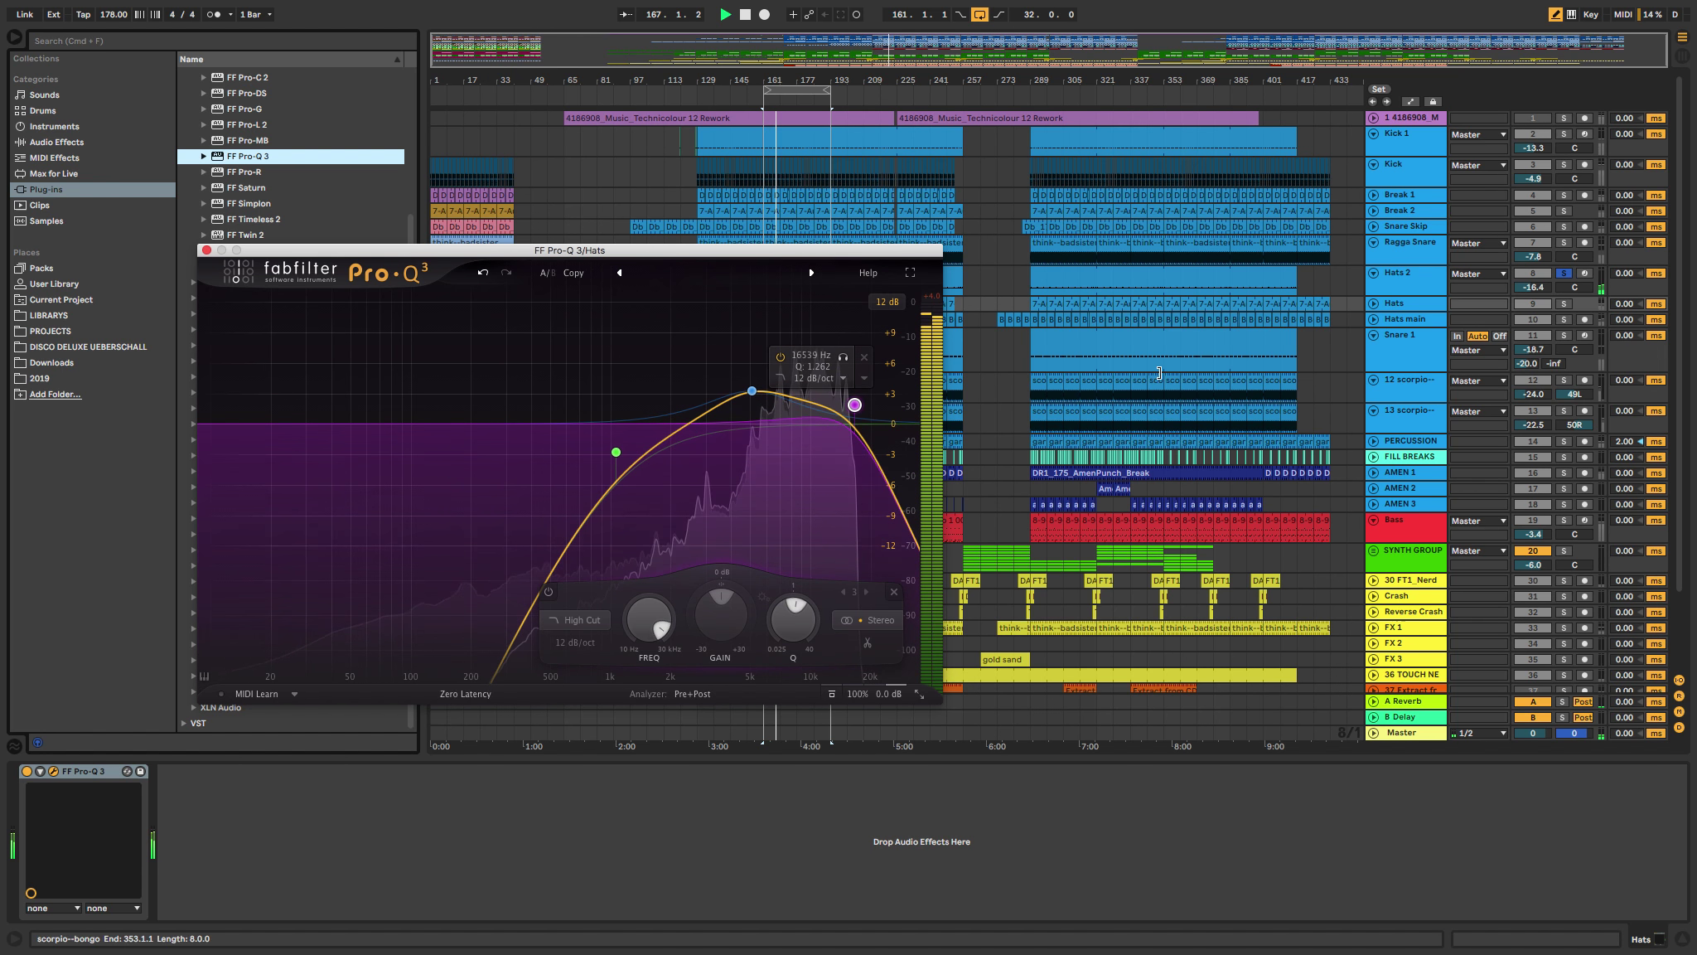
click(1492, 302)
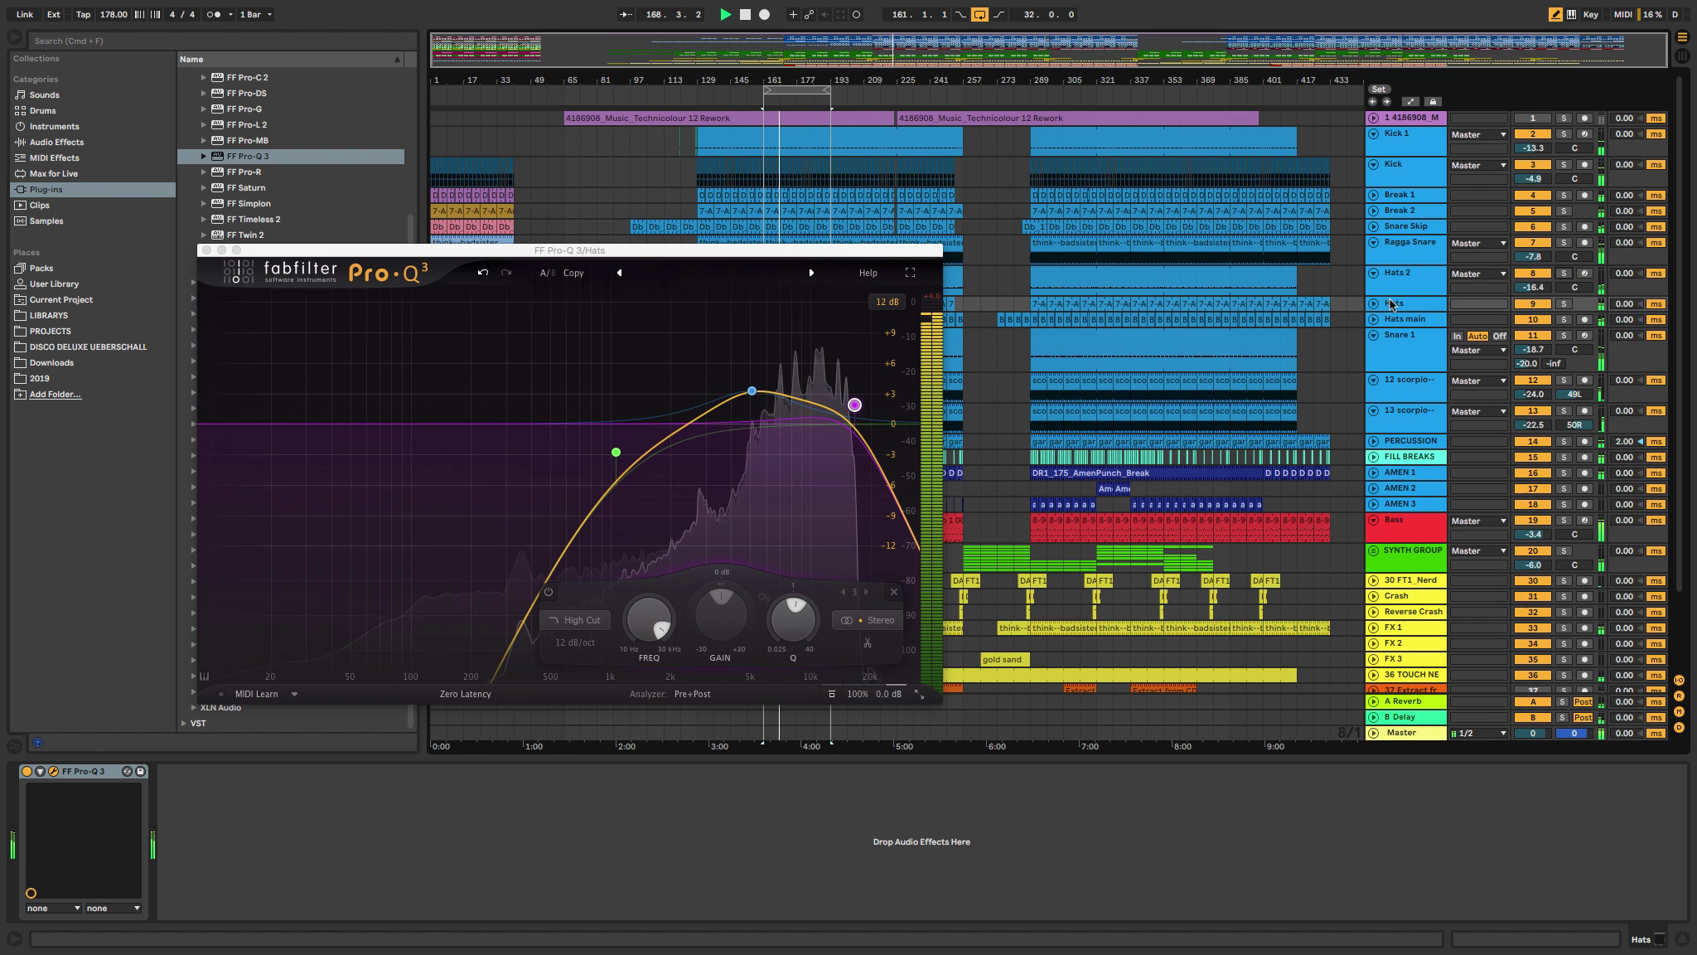
Step: Check the Hats main track's devices and solo it briefly to hear it alone before returning to the full mix
click(1381, 322)
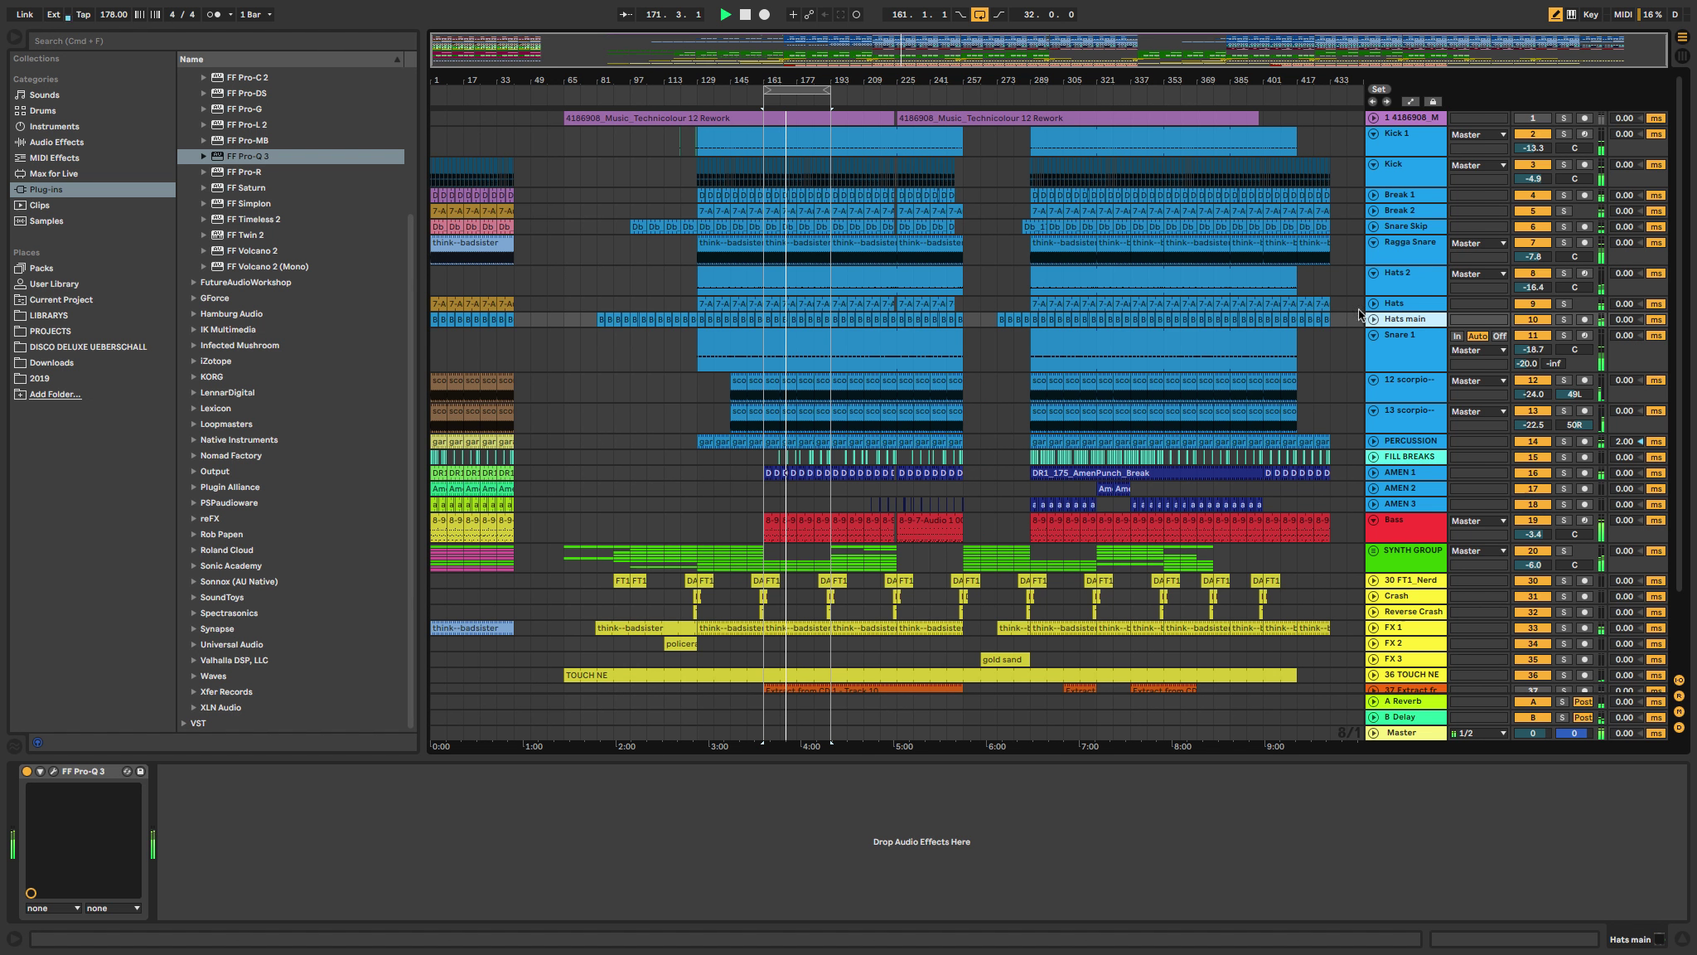
click(1563, 320)
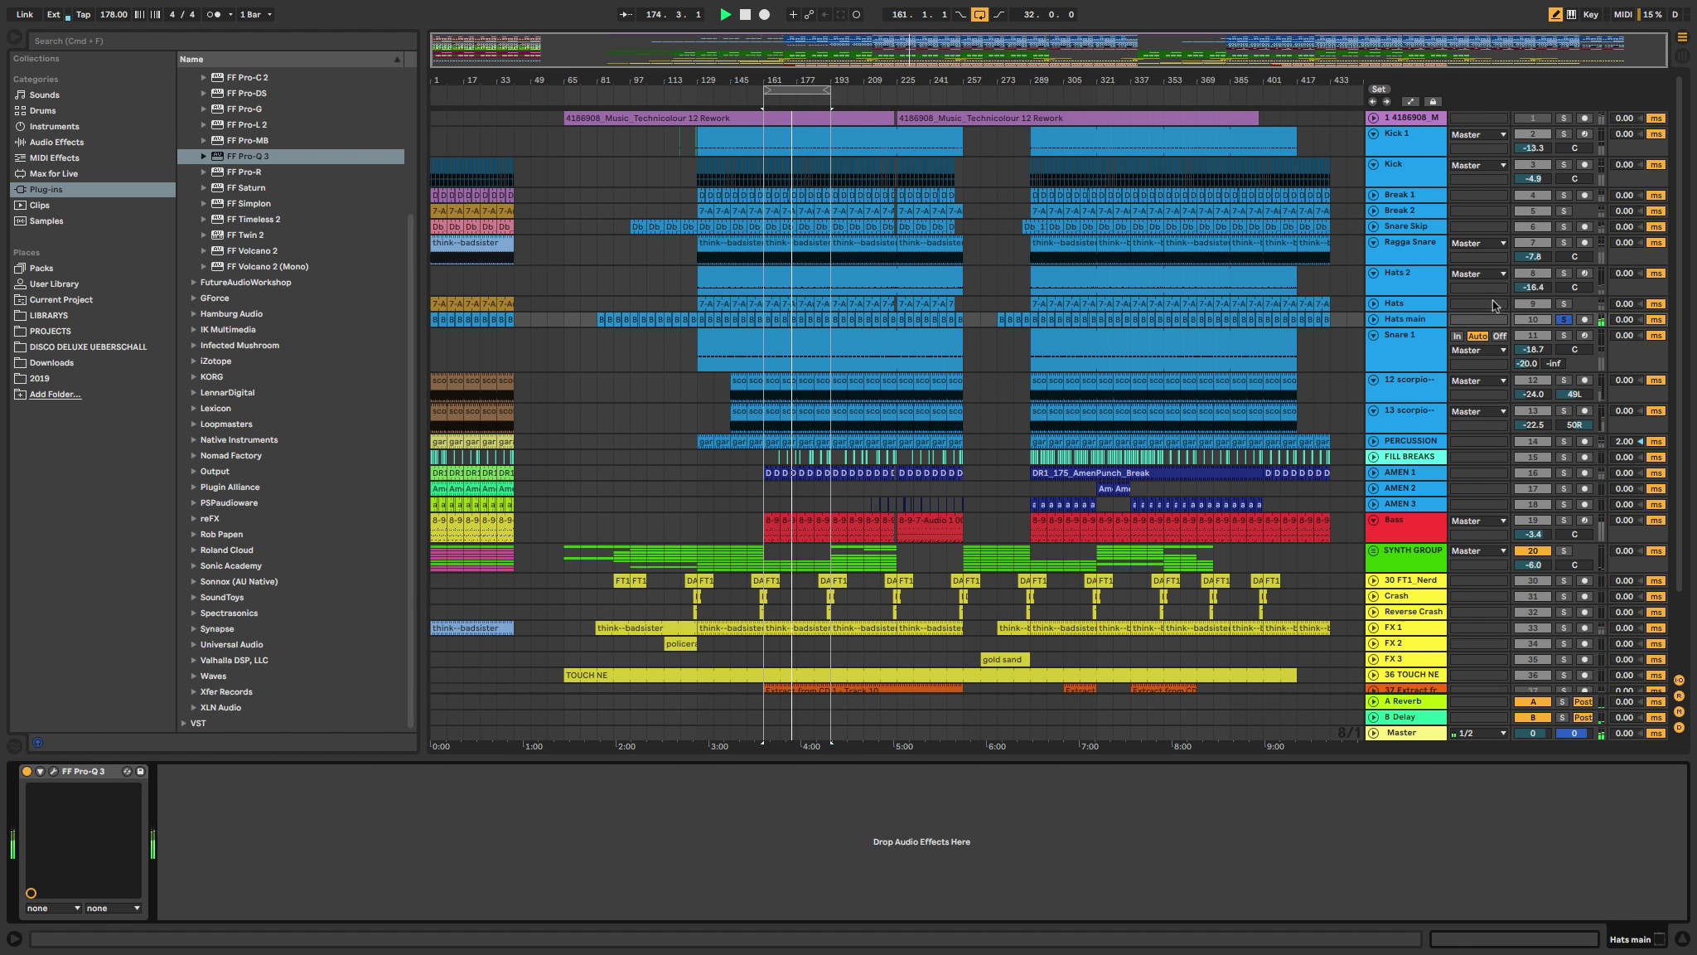
click(1563, 319)
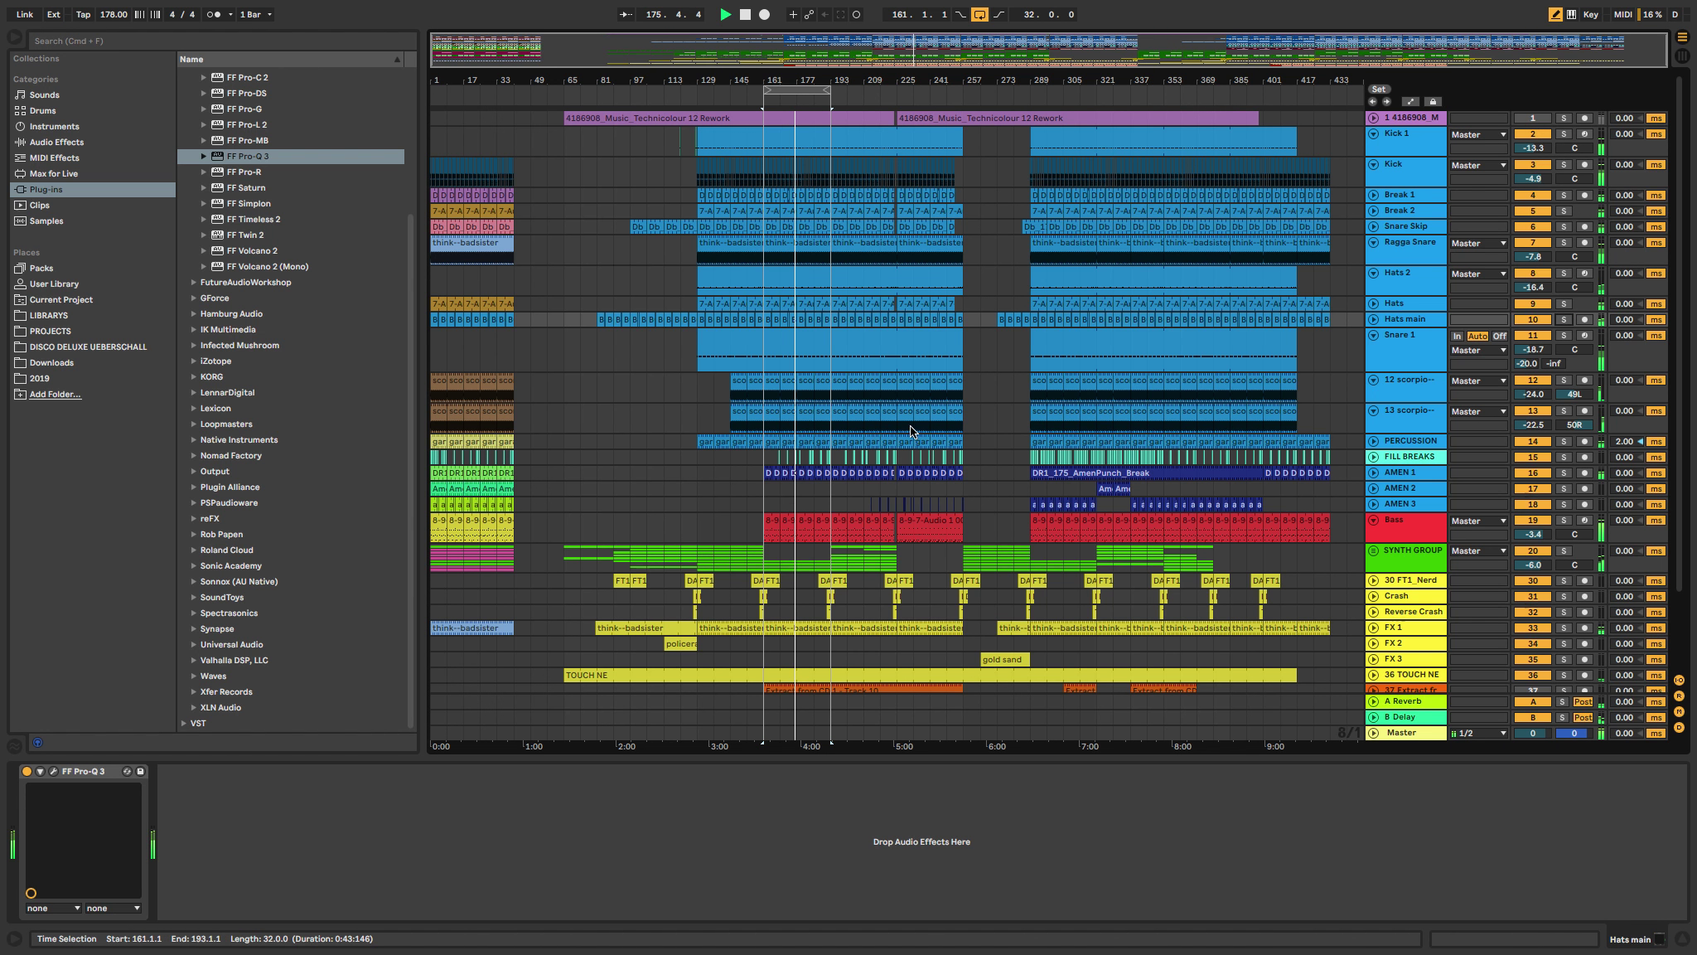
Step: Play the full mix from bar 289, lower the Bass track's volume to -7.9 dB and select the AMEN 1 track
click(1031, 106)
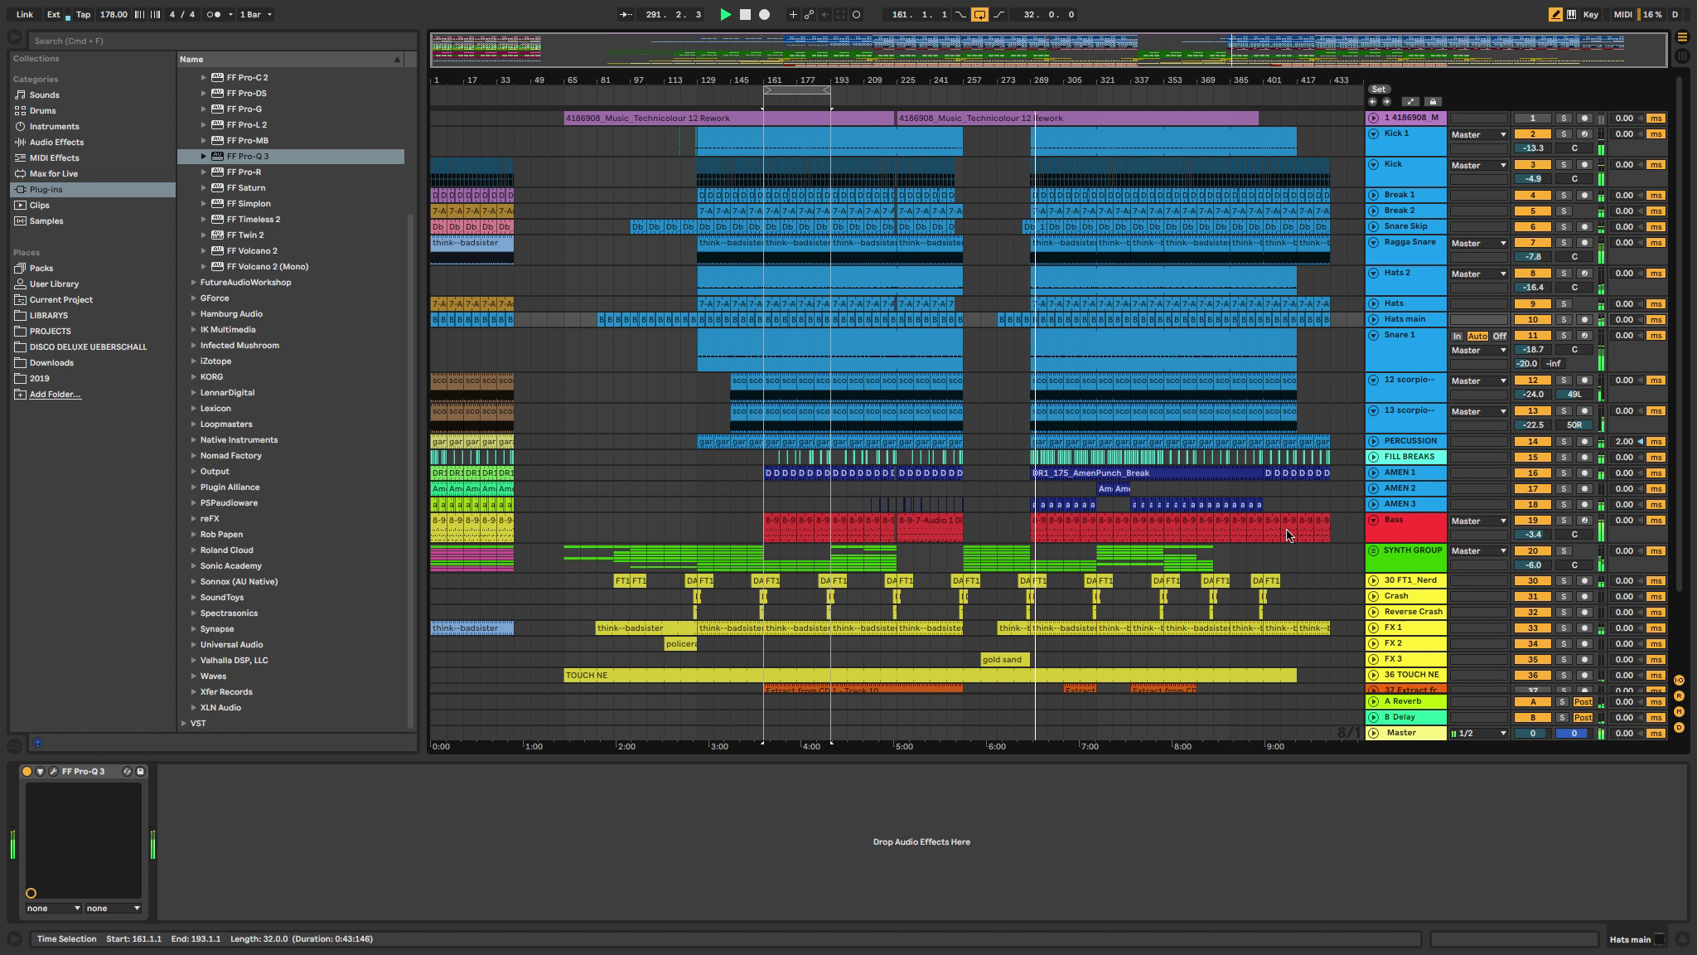
click(1510, 535)
drag(1511, 535, 1510, 564)
click(1400, 476)
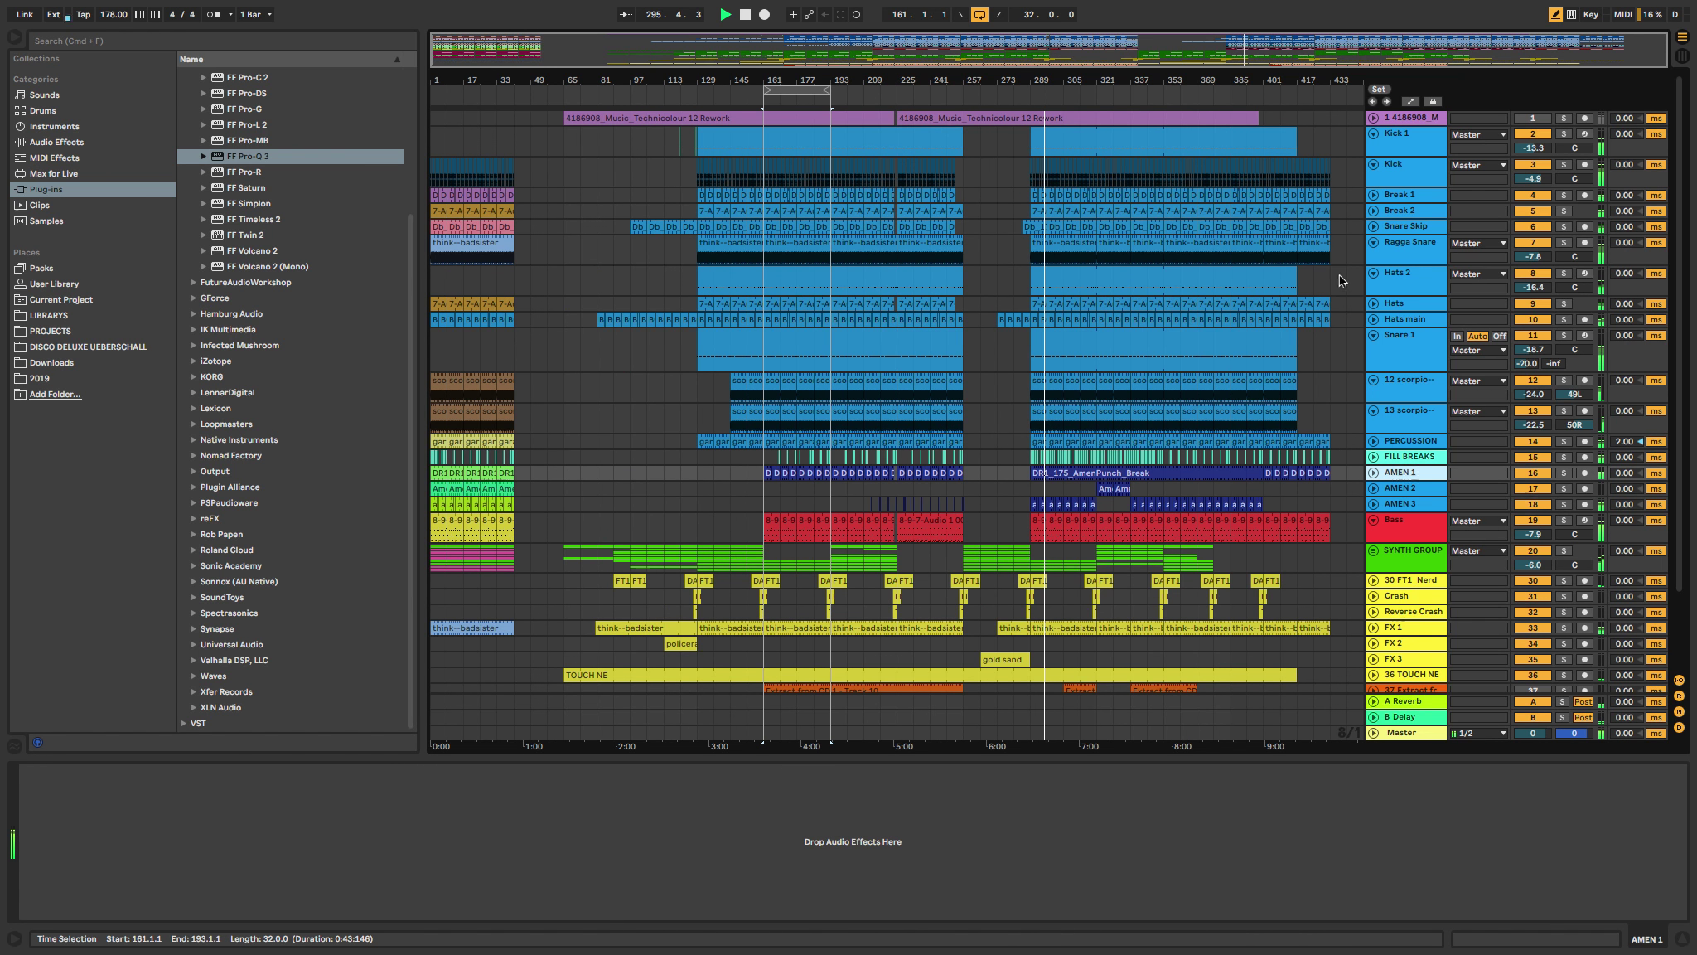
Step: Raise the Kick track's volume to about -2.6 dB and look over the rest of the arrangement
mouse_move(1534, 182)
mouse_down()
mouse_move(1534, 163)
mouse_move(1534, 194)
mouse_up()
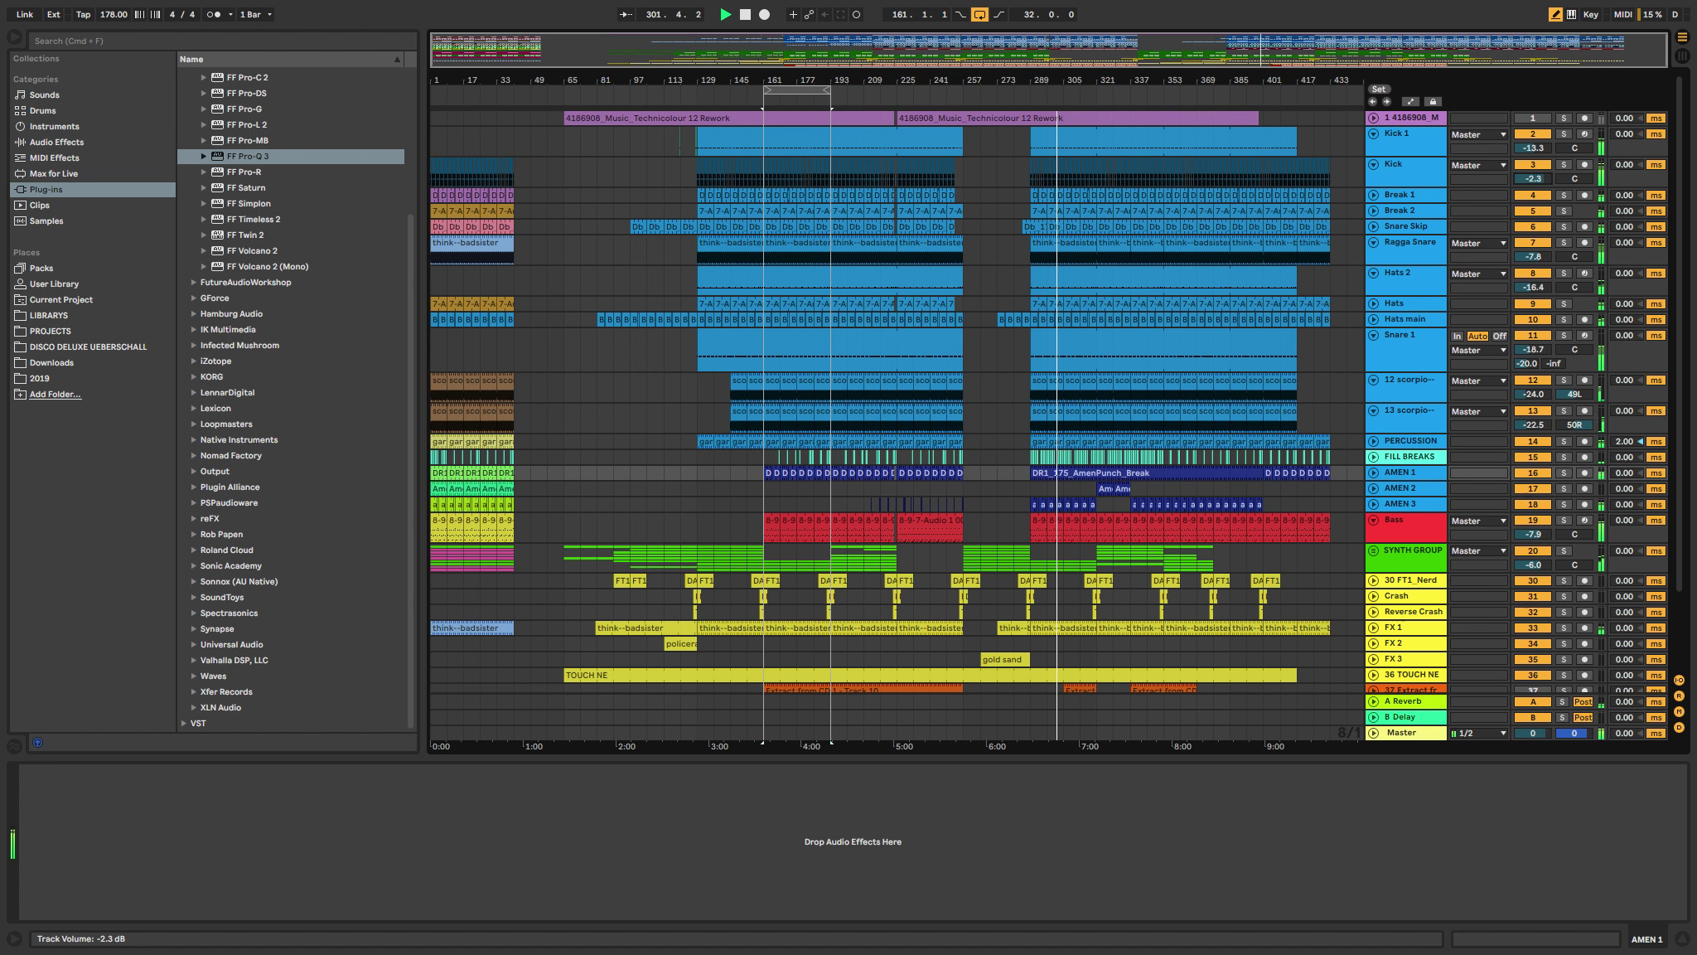
scroll(1349, 208, down, 3)
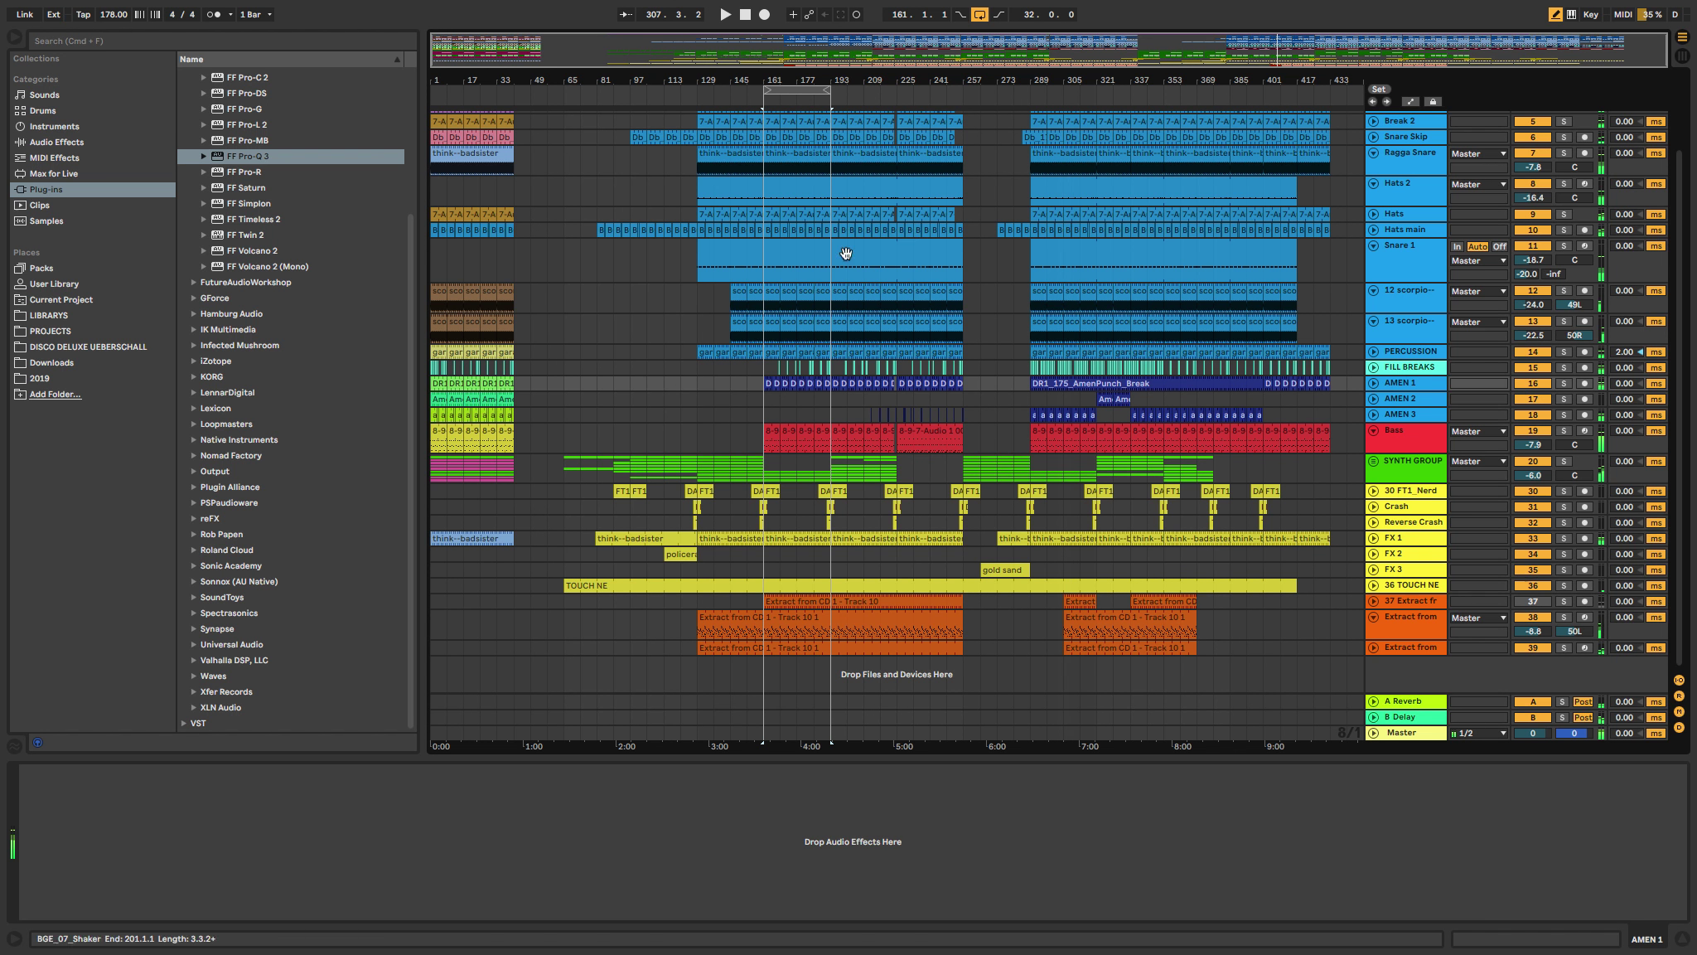
scroll(887, 265, up, 3)
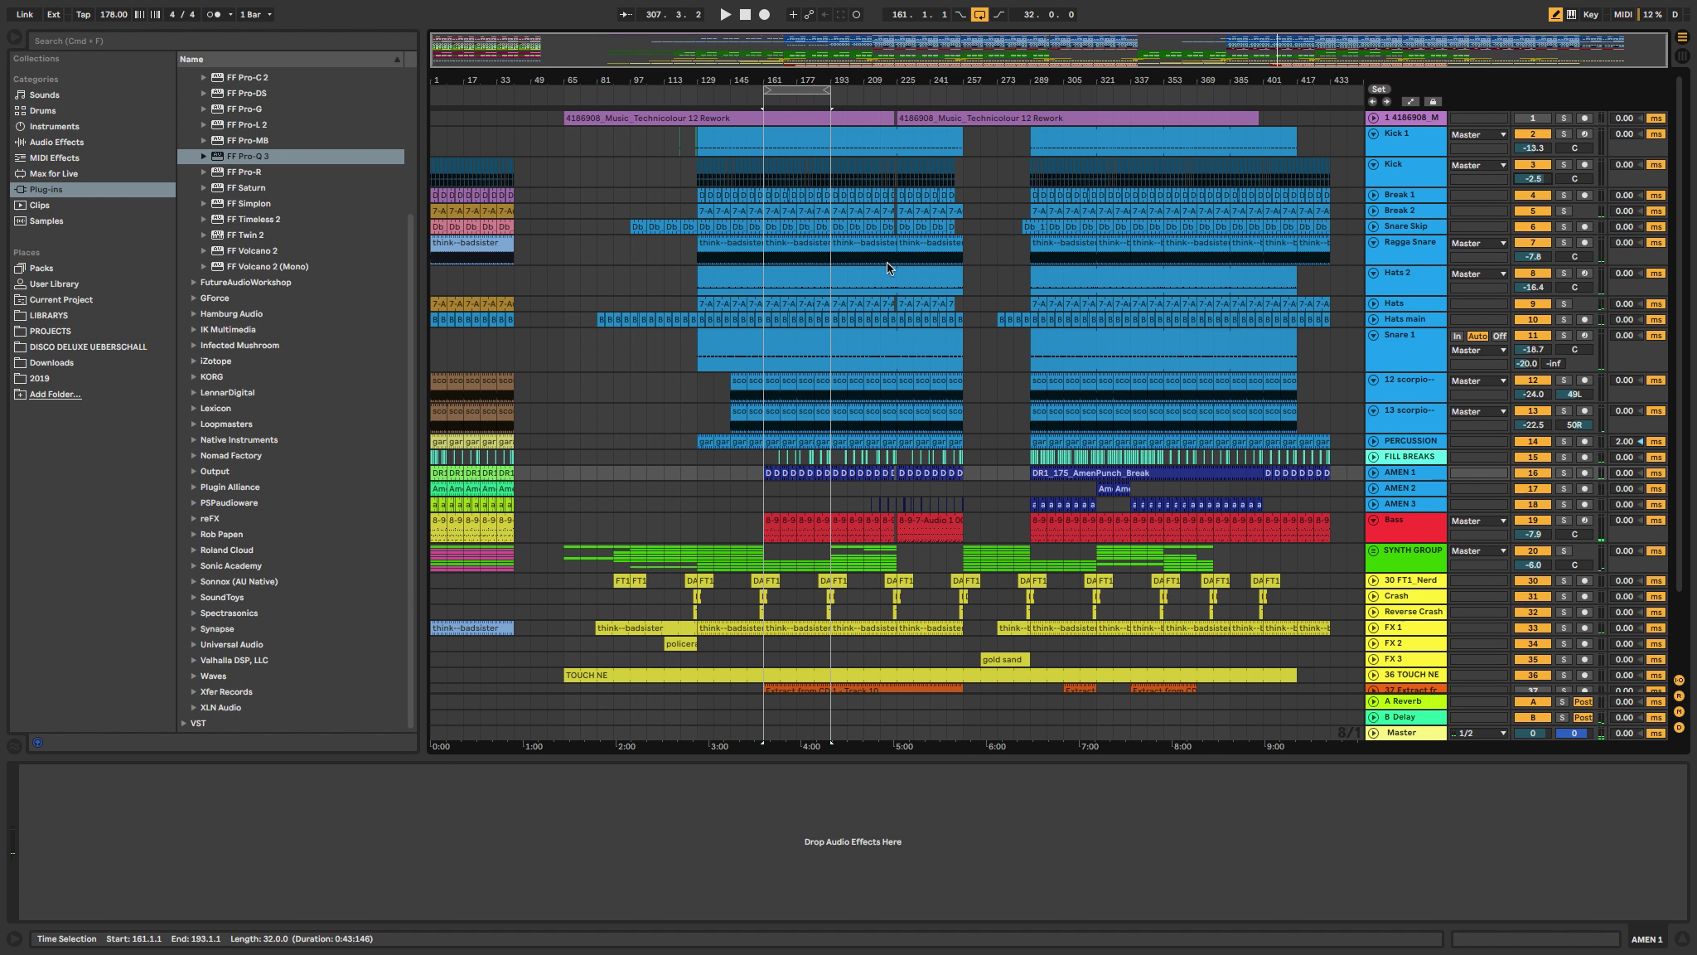